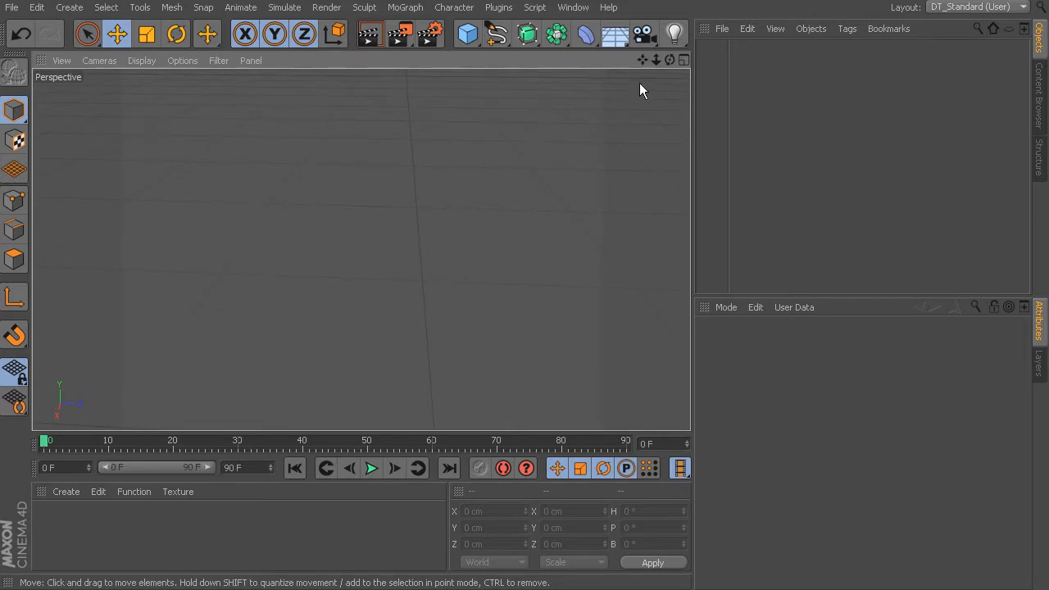
pyautogui.moveTo(643, 60); pyautogui.dragTo(424, 372)
pyautogui.moveTo(656, 60); pyautogui.dragTo(417, 373)
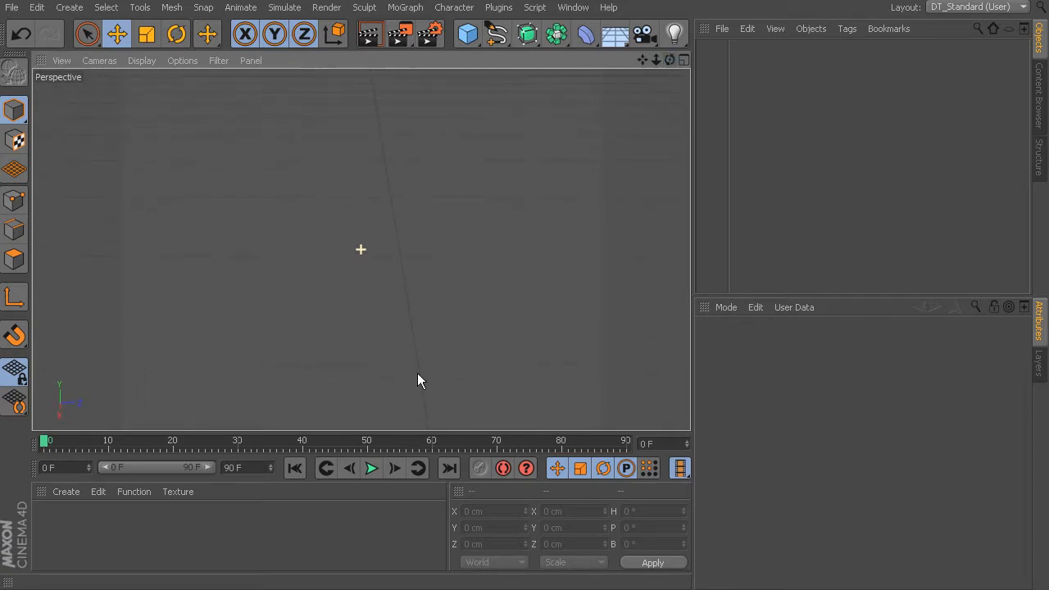
pyautogui.keyDown('alt'); pyautogui.moveTo(561, 196); pyautogui.dragTo(453, 177); pyautogui.keyUp('alt')
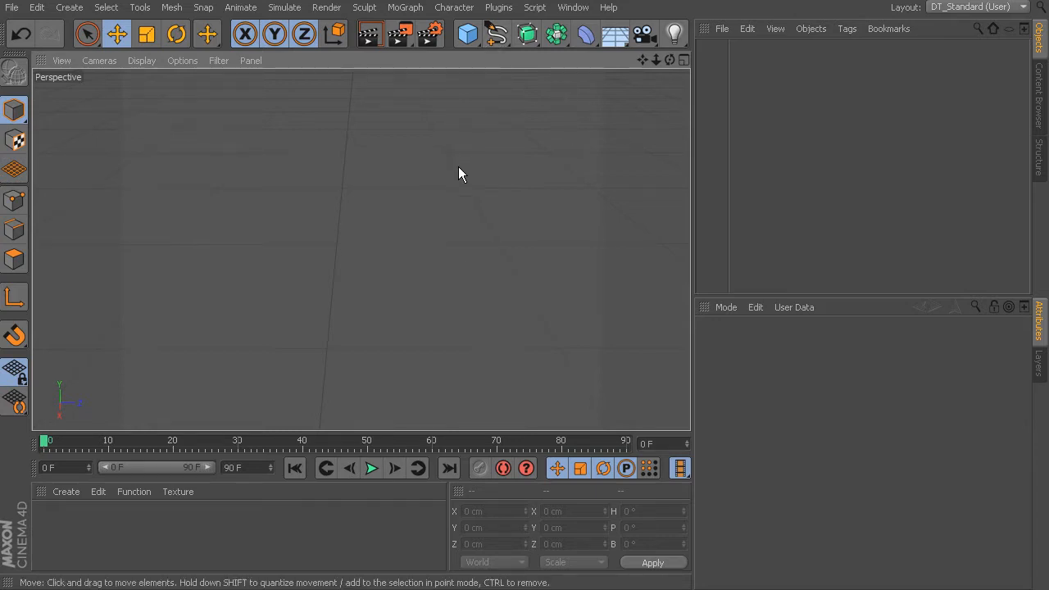
# Step: Add a Circle spline and a Star spline at the origin in the Top view
pyautogui.middleClick(412, 207)
pyautogui.middleClick(502, 177)
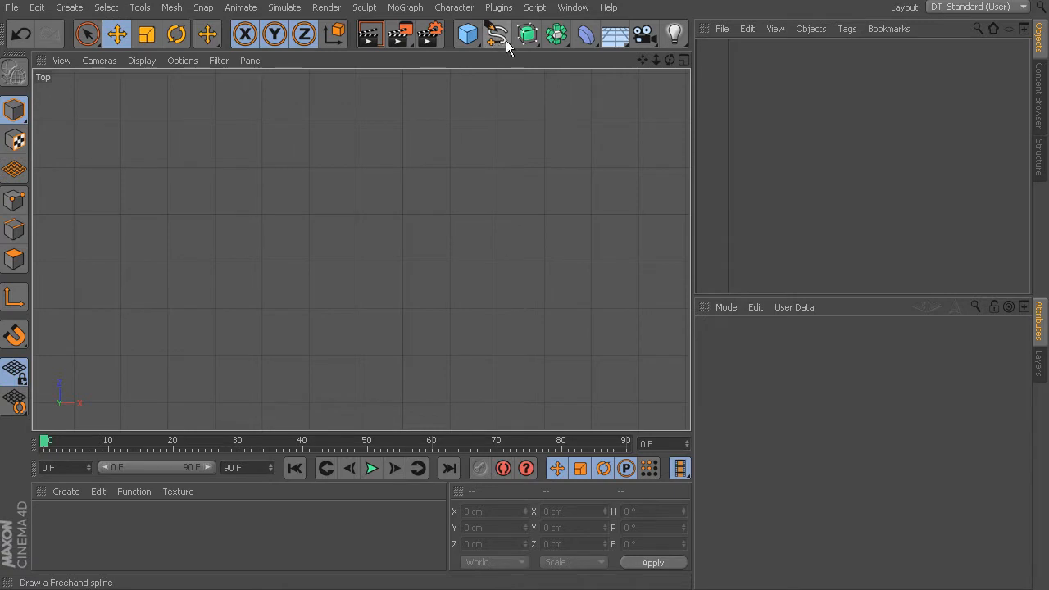
pyautogui.moveTo(498, 32); pyautogui.dragTo(571, 123)
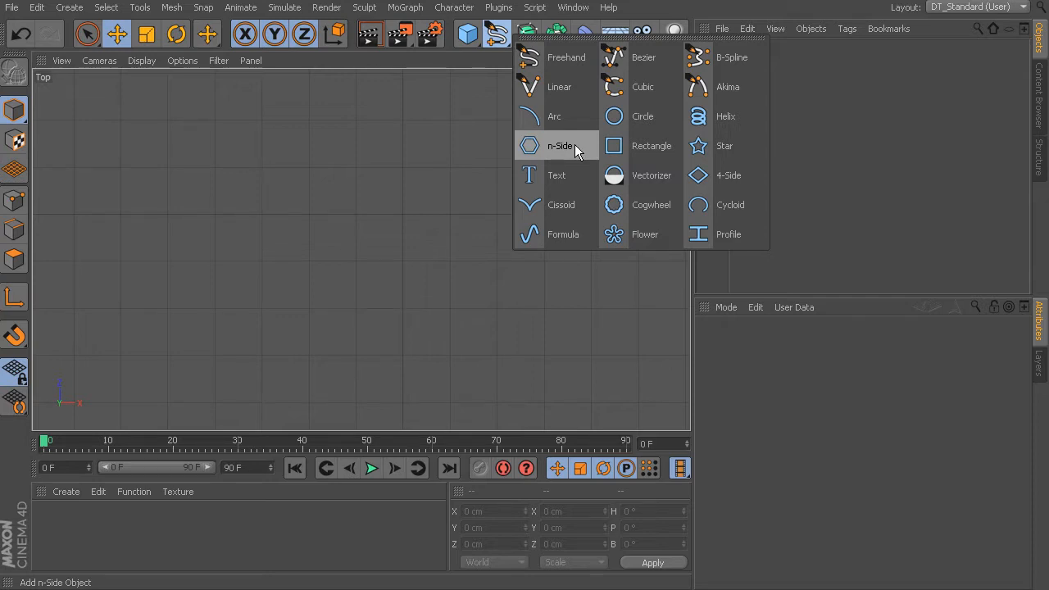
pyautogui.click(635, 123)
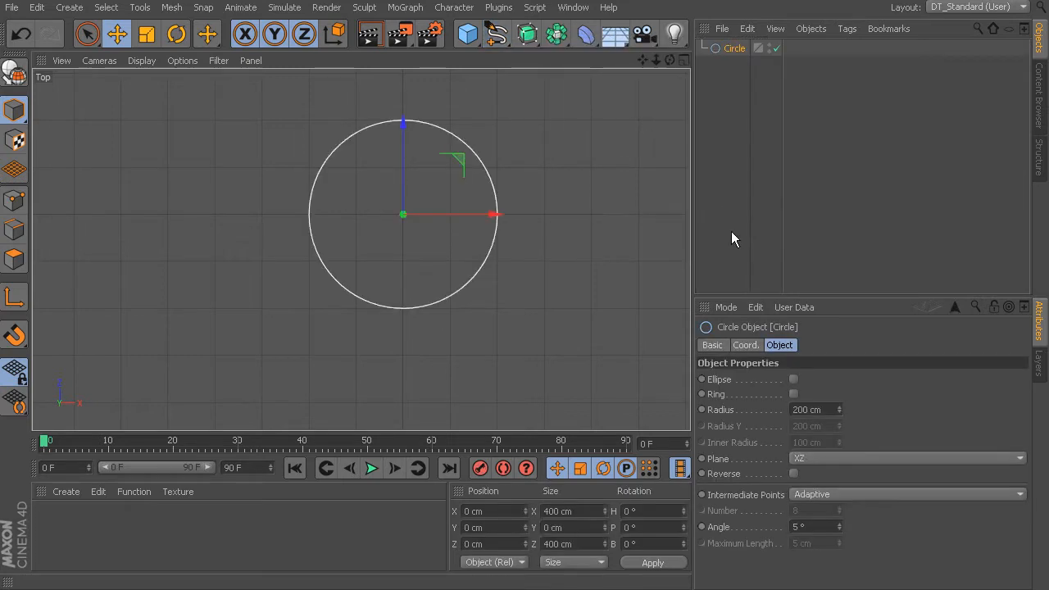
pyautogui.click(496, 34)
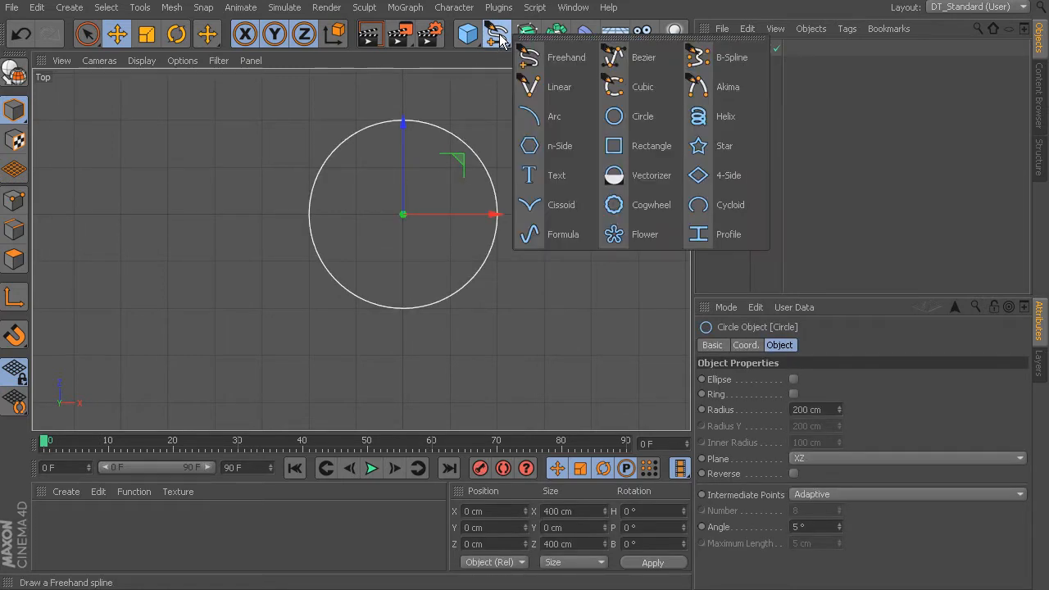
pyautogui.click(705, 152)
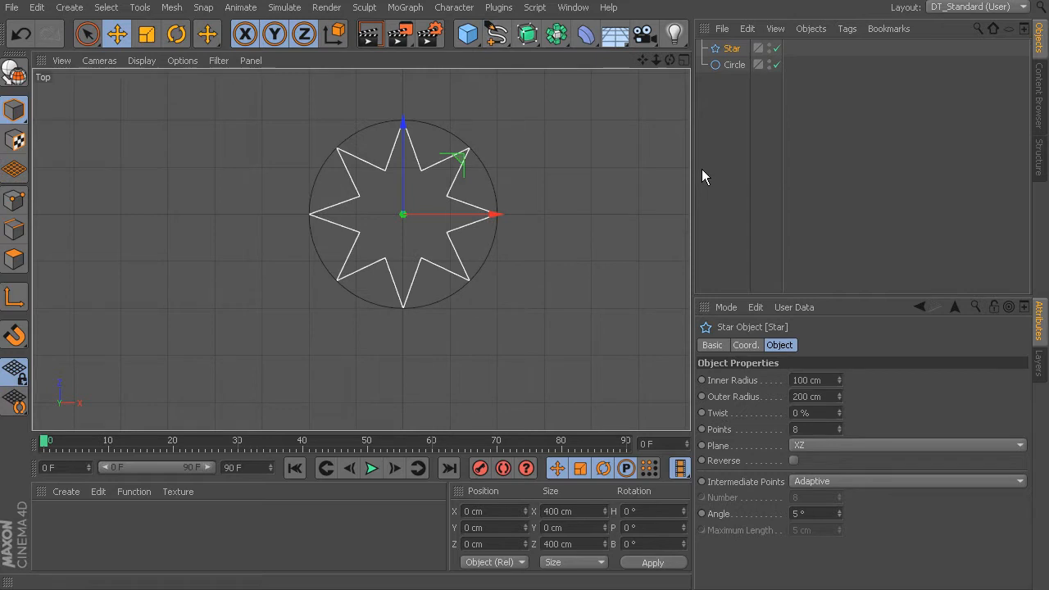
# Step: Try the Ring option on the circle spline
pyautogui.click(434, 124)
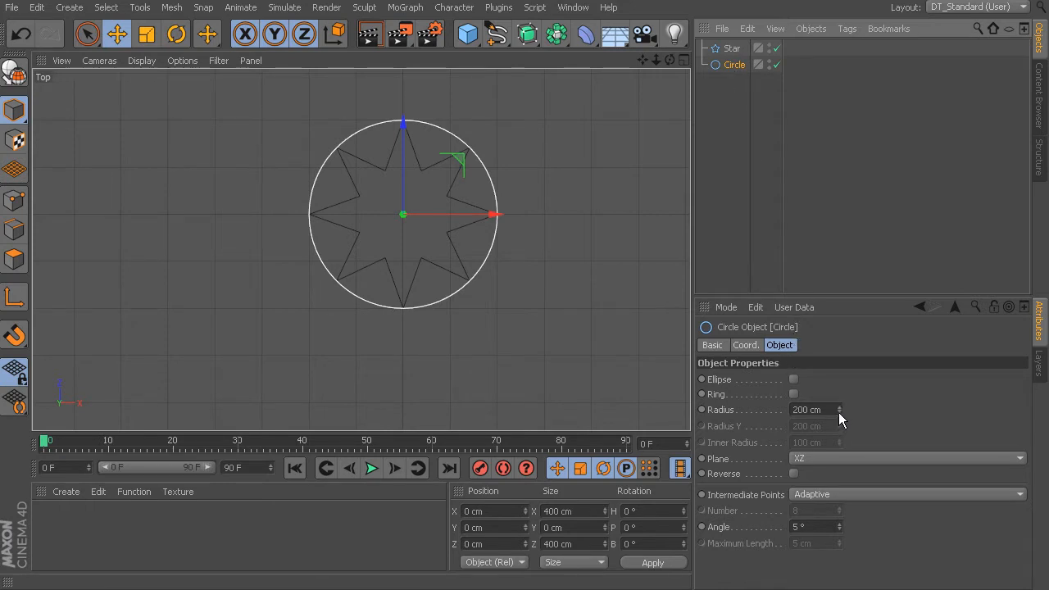
pyautogui.click(794, 393)
pyautogui.click(794, 394)
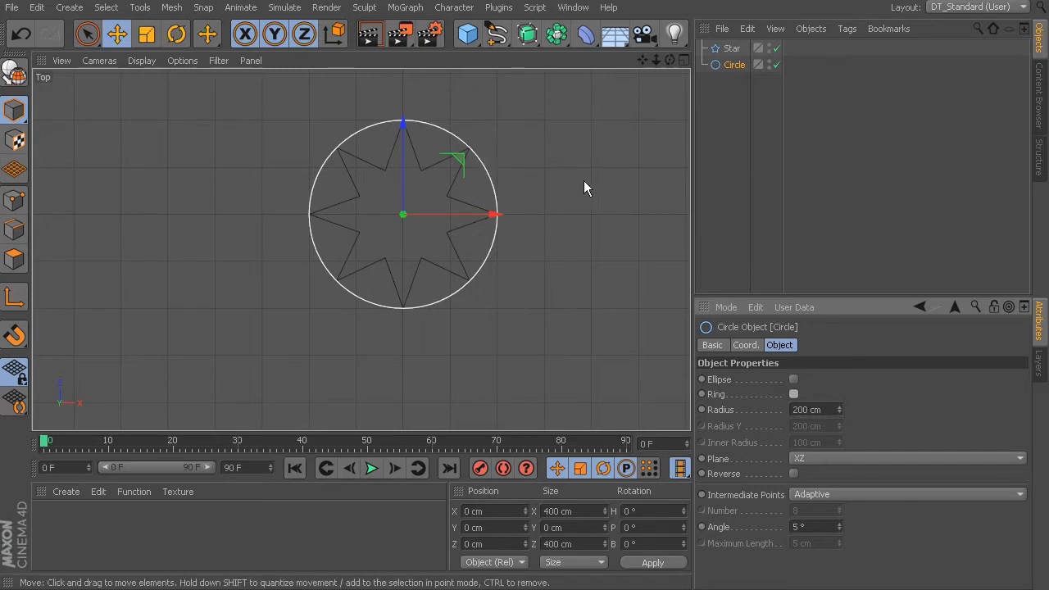
# Step: Move the star along Z to about -181 cm so that it overlaps the lower part of the circle
pyautogui.click(732, 49)
pyautogui.moveTo(404, 120); pyautogui.dragTo(401, 205)
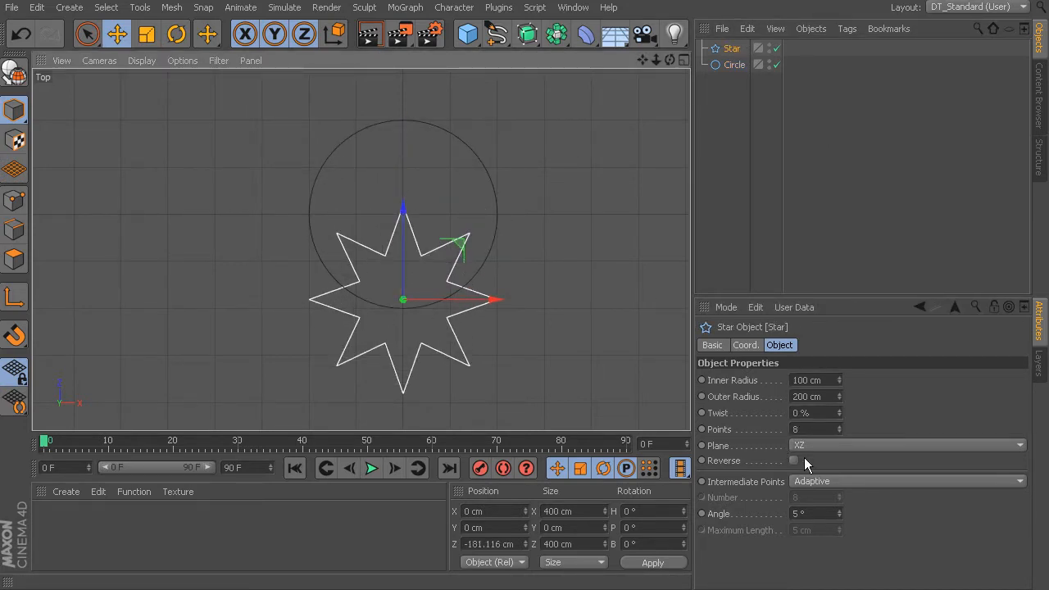
# Step: Try the star with 6 points, and restore it to 8 points
pyautogui.click(839, 432)
pyautogui.click(839, 432)
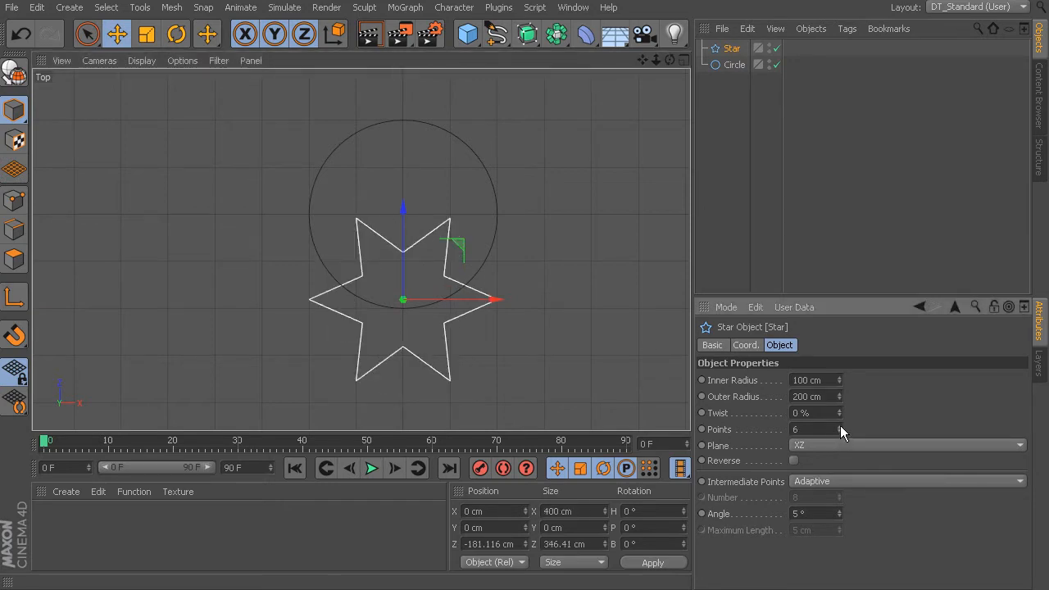
pyautogui.click(839, 426)
pyautogui.click(840, 426)
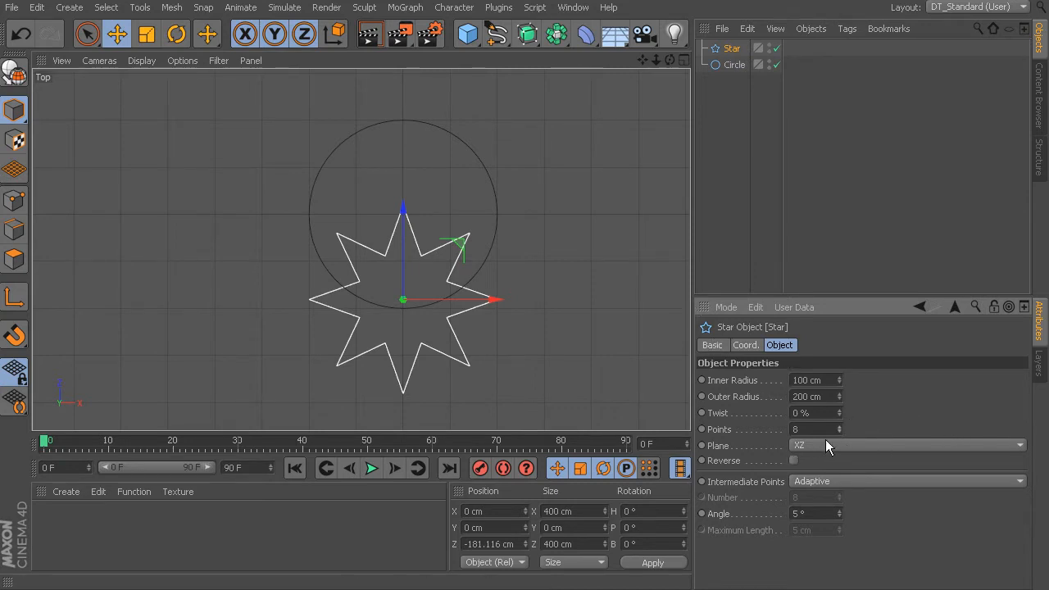
# Step: Add a Spline Mask object to the scene
pyautogui.click(574, 169)
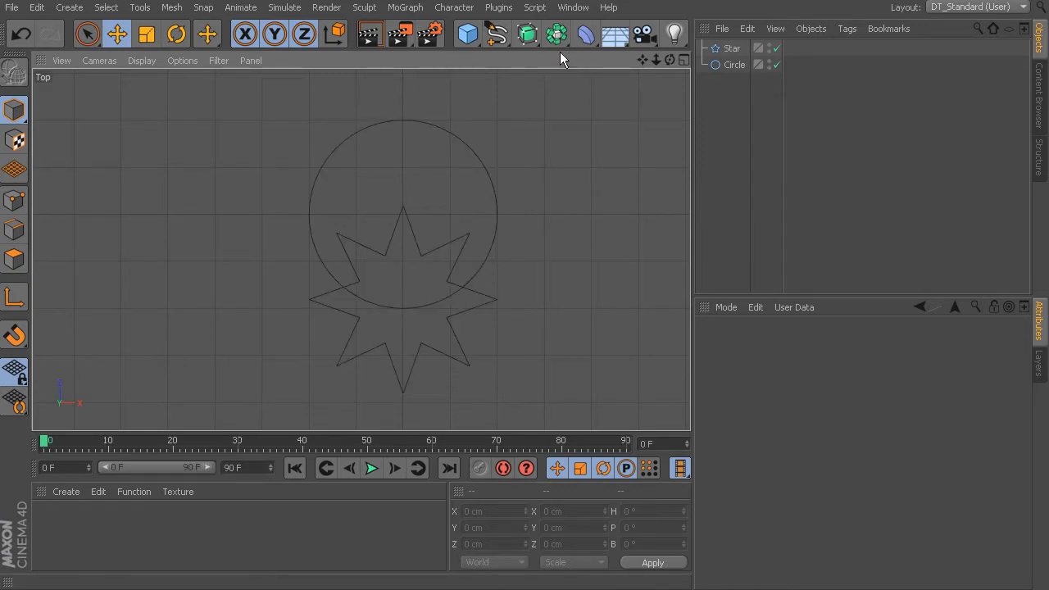
pyautogui.click(523, 35)
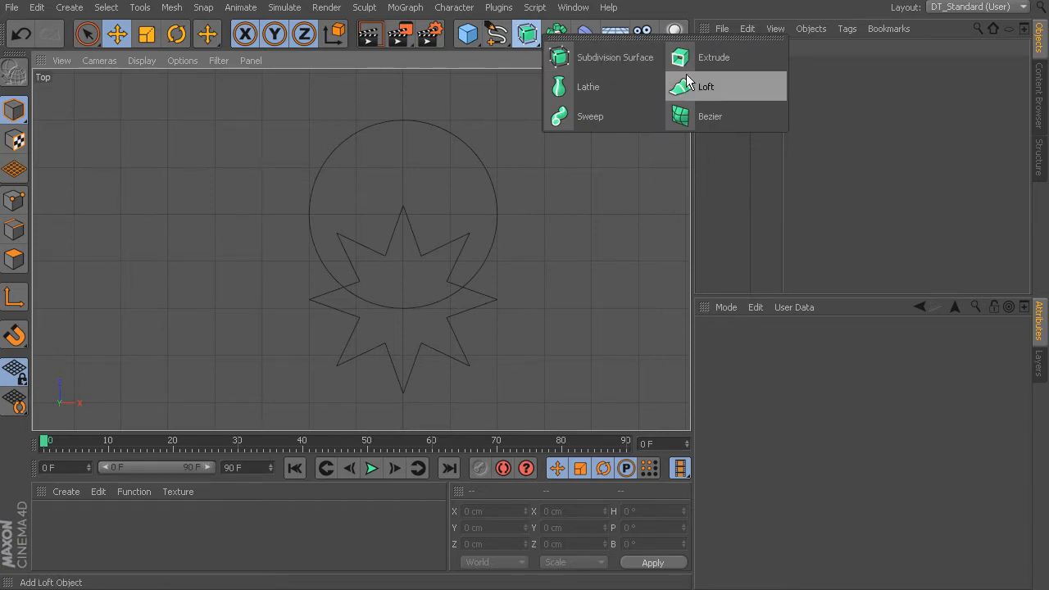
pyautogui.click(487, 66)
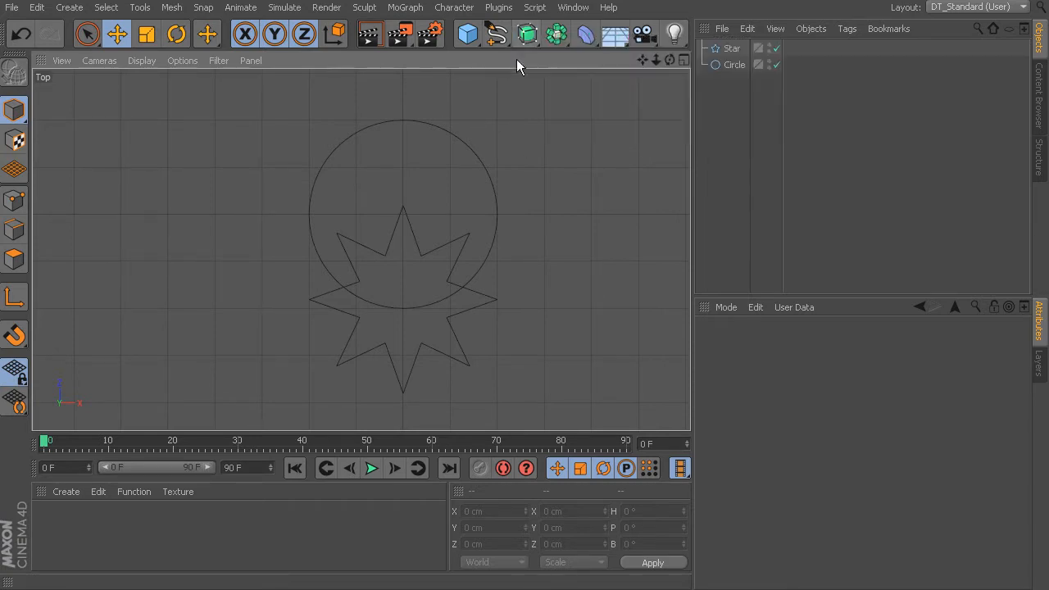
pyautogui.click(563, 36)
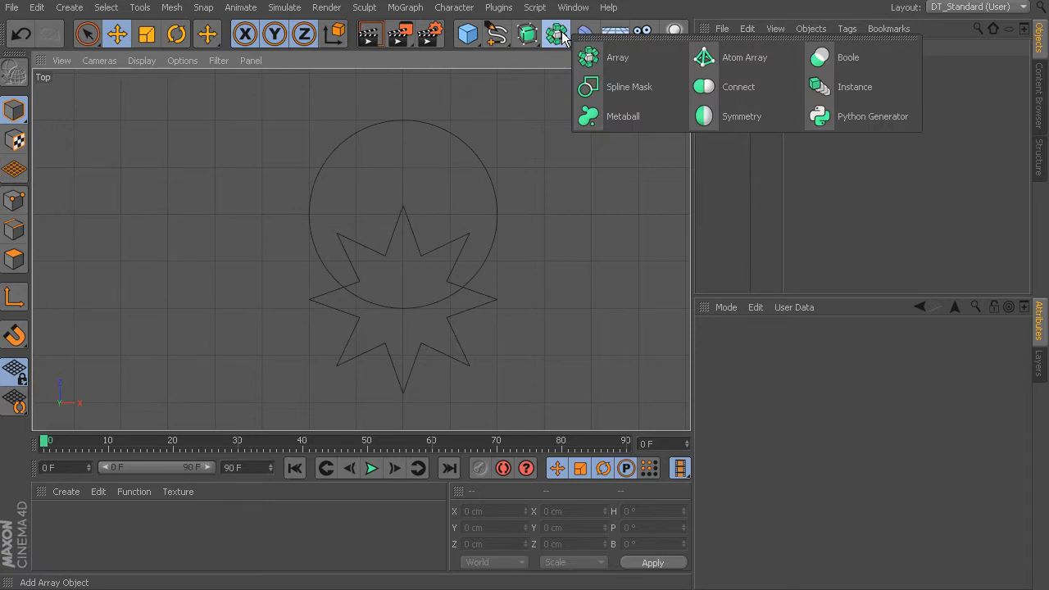
pyautogui.click(636, 86)
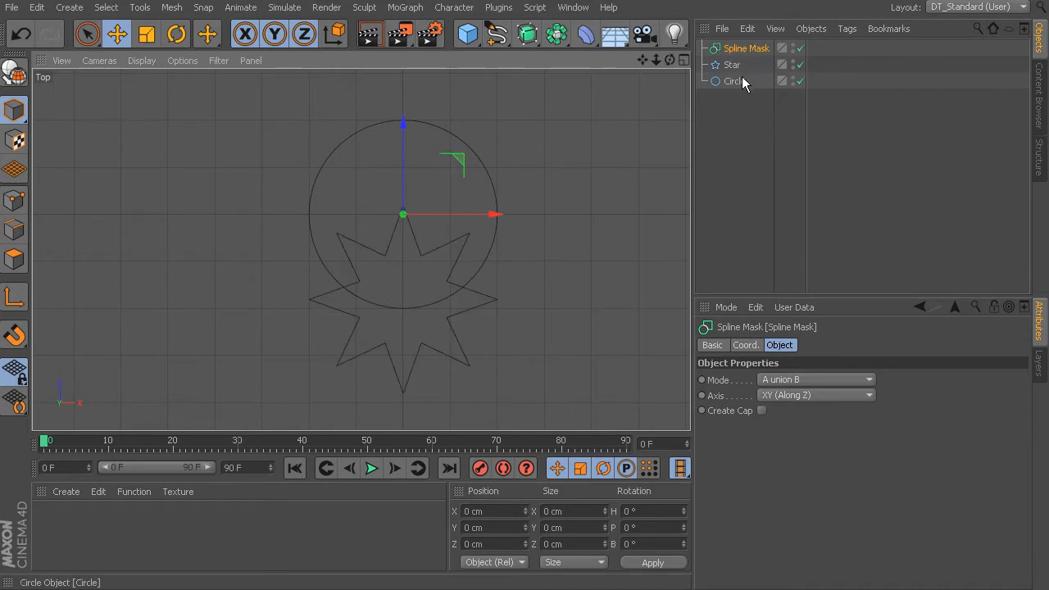
# Step: Make the Star and the Circle children of the Spline Mask, with the Star above the Circle
pyautogui.click(736, 71)
pyautogui.click(735, 81)
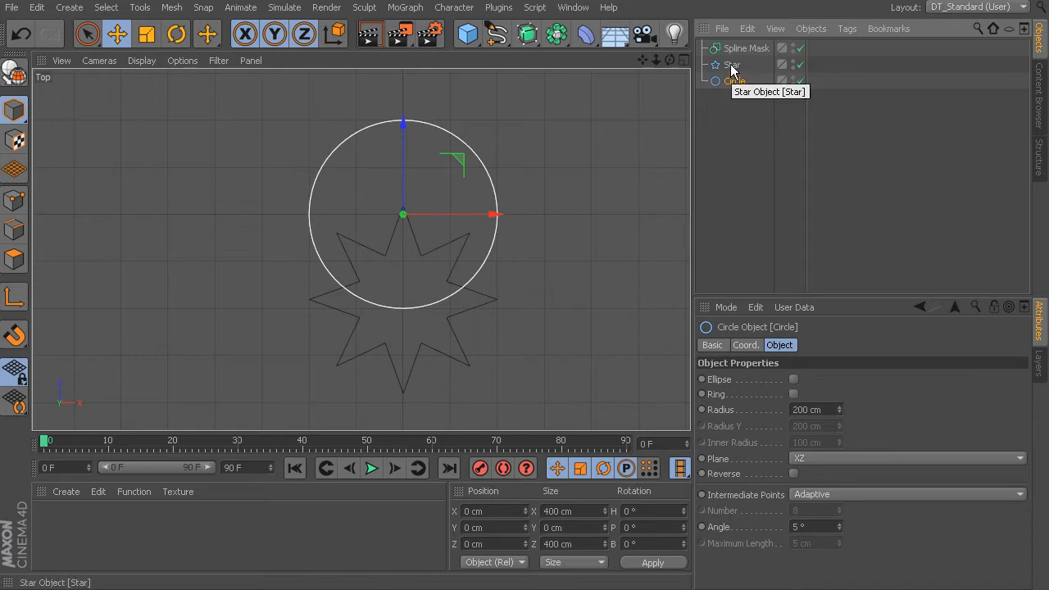
pyautogui.moveTo(734, 70); pyautogui.dragTo(752, 47)
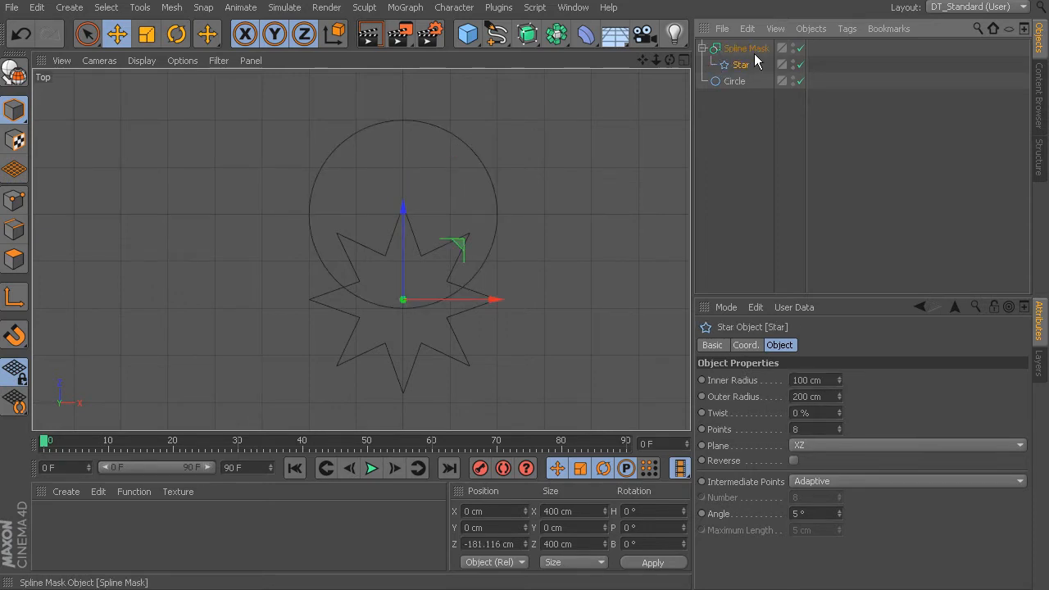
pyautogui.moveTo(730, 83); pyautogui.dragTo(752, 74)
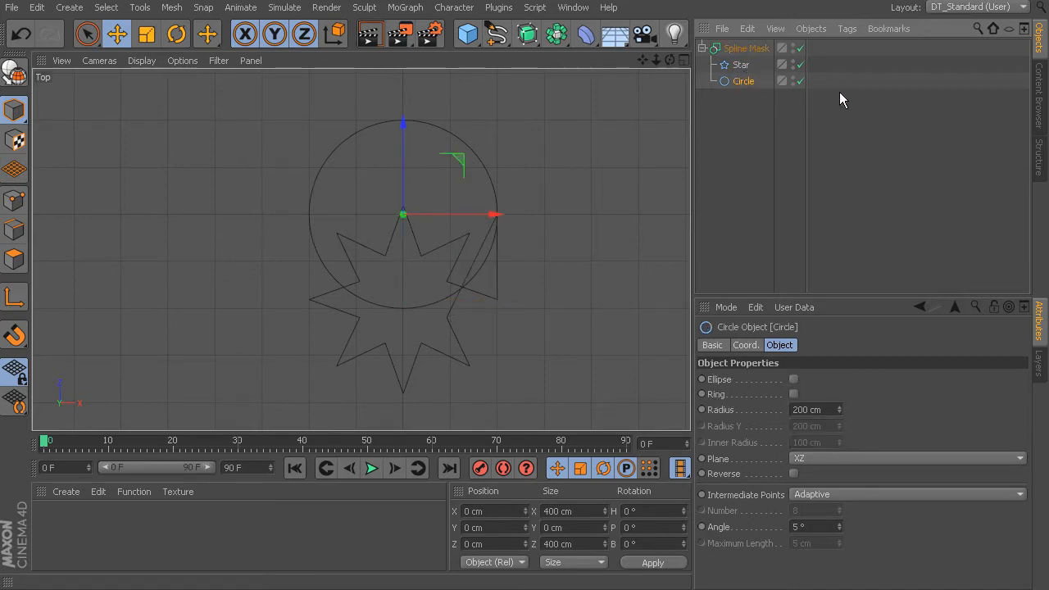
# Step: Disable and re-enable the Spline Mask to compare its result with the original star and circle
pyautogui.click(754, 49)
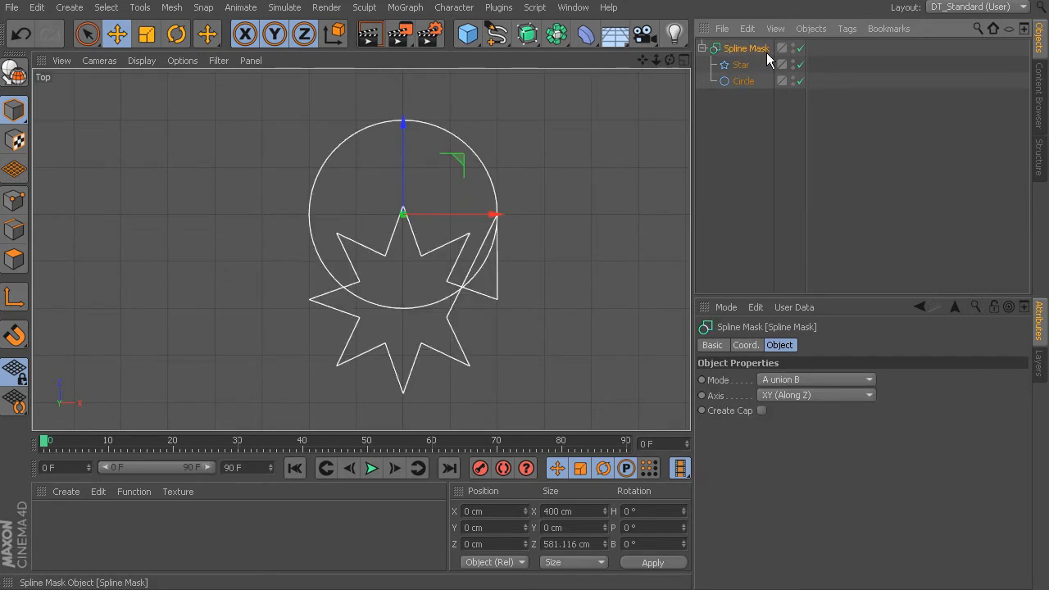
pyautogui.click(540, 176)
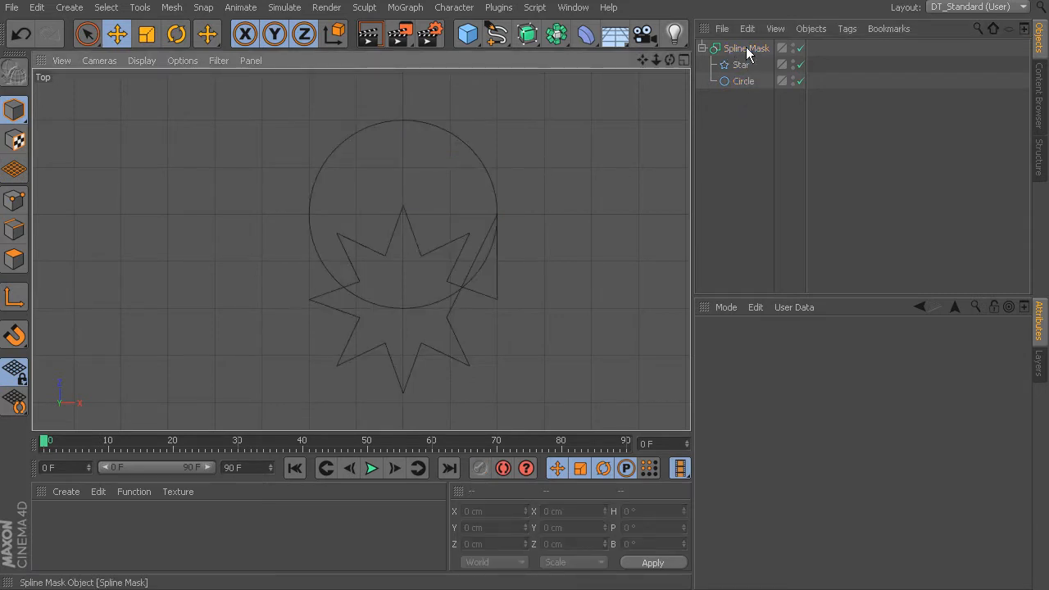
pyautogui.click(801, 48)
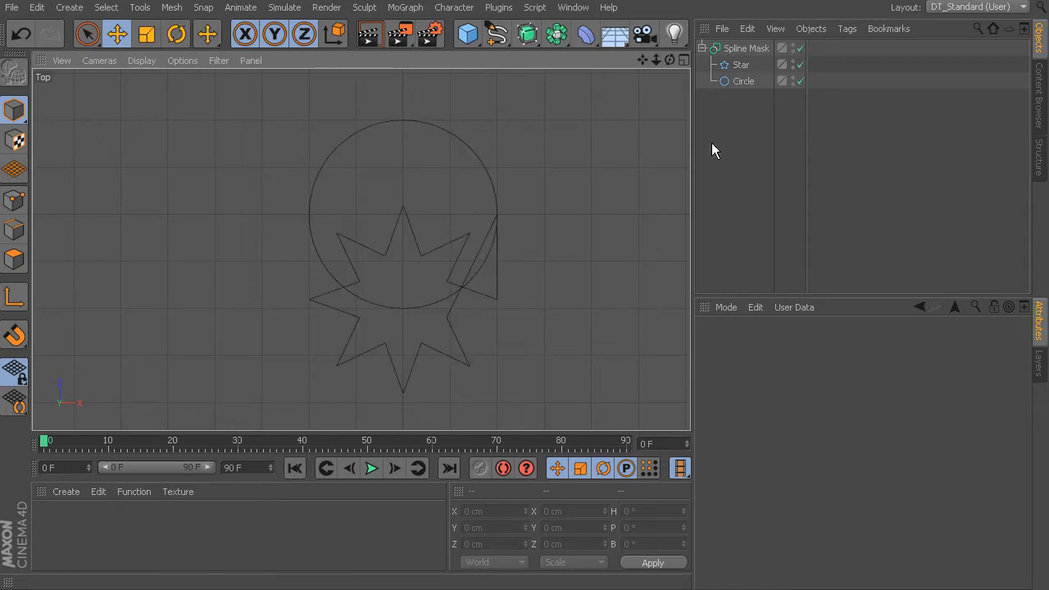
pyautogui.click(801, 48)
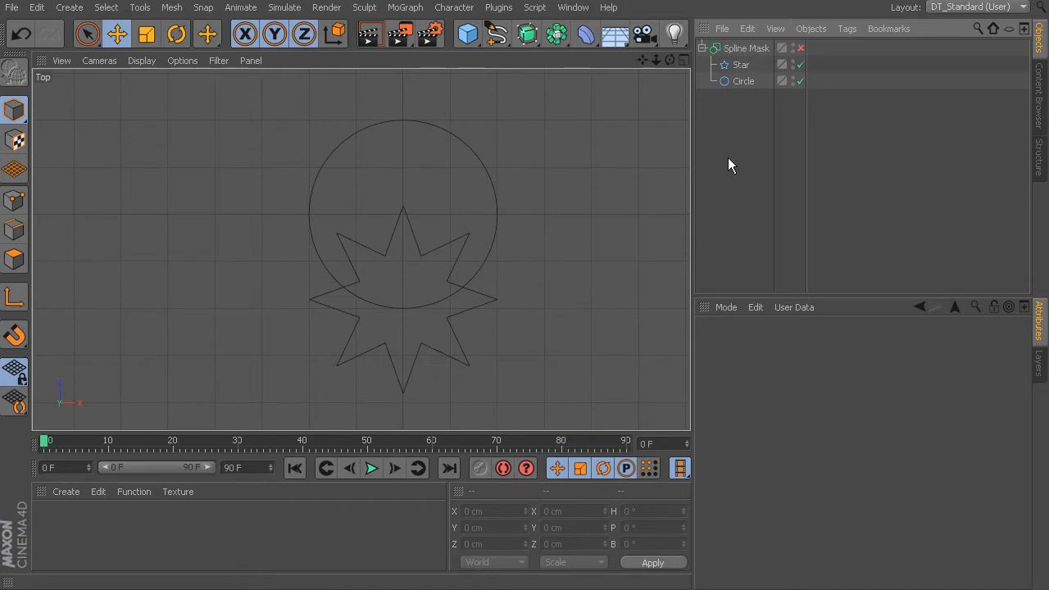
pyautogui.click(801, 49)
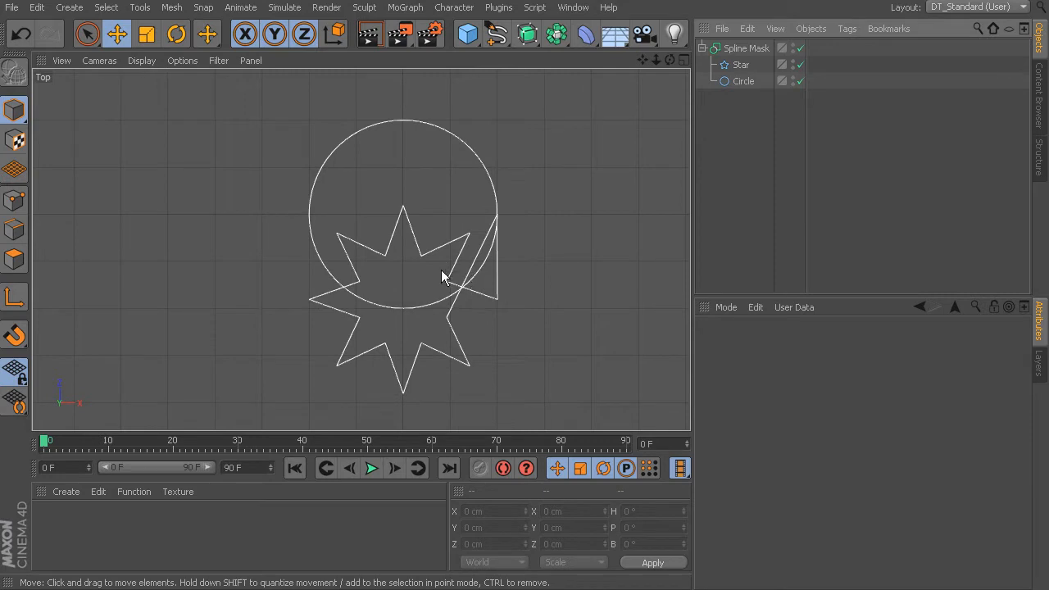
# Step: Set the Spline Mask's axis to XZ (Along Y) and deselect it
pyautogui.click(755, 48)
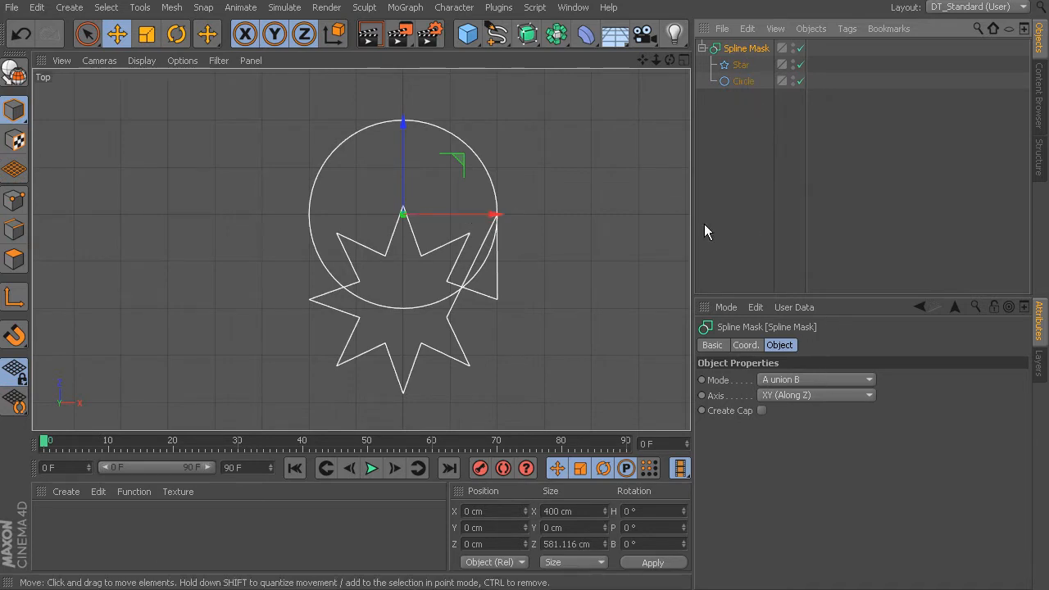
pyautogui.click(793, 396)
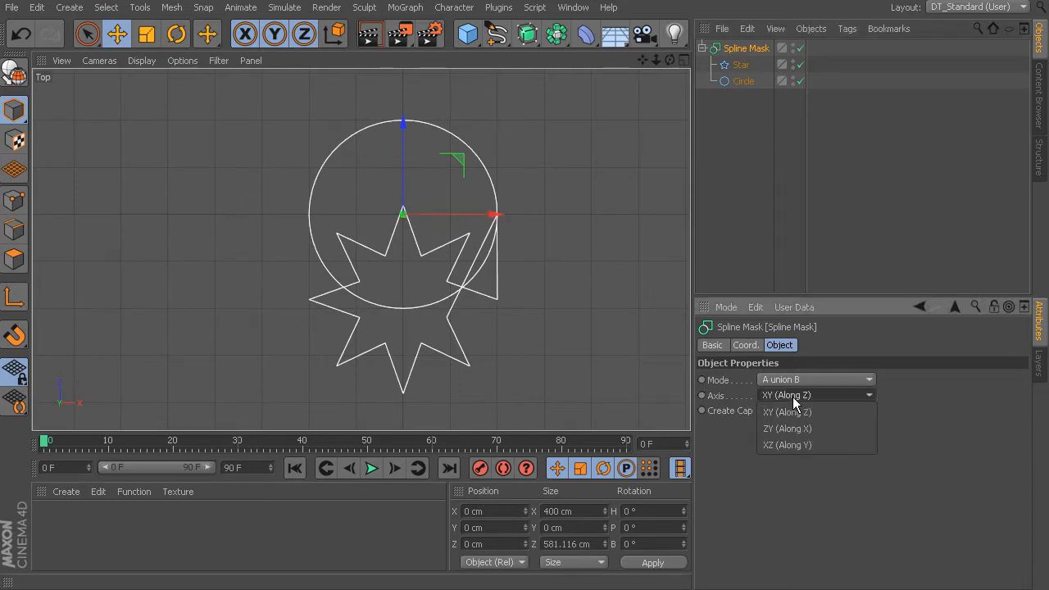
pyautogui.click(808, 446)
pyautogui.click(551, 269)
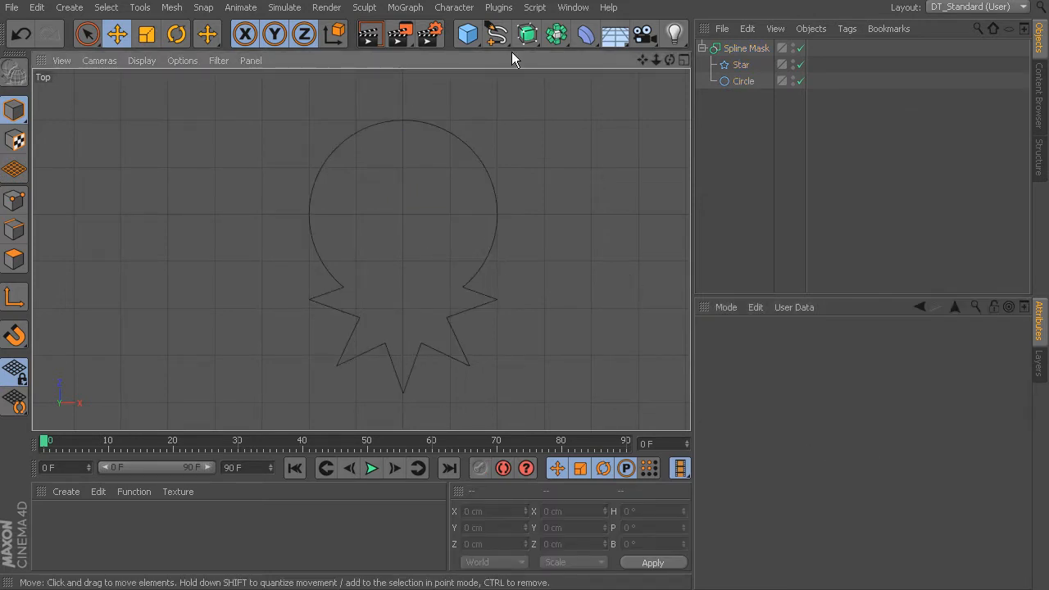
# Step: Add a second Circle spline with a radius of about 70 cm and move it along Z to about -118 cm, inside the merged outline
pyautogui.click(497, 35)
pyautogui.click(639, 110)
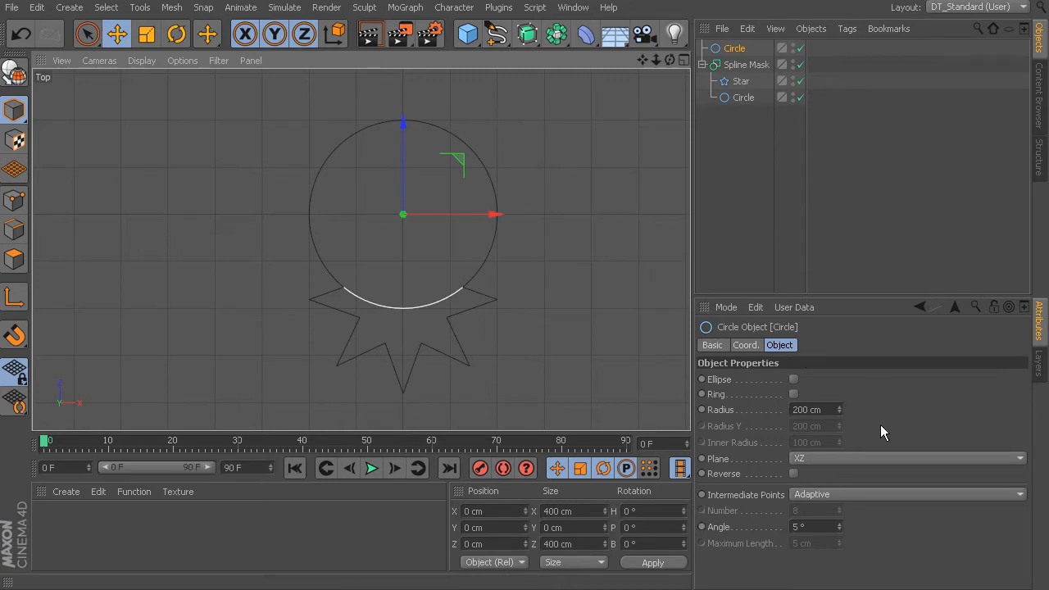
pyautogui.moveTo(841, 409); pyautogui.dragTo(841, 463)
pyautogui.moveTo(403, 125); pyautogui.dragTo(401, 180)
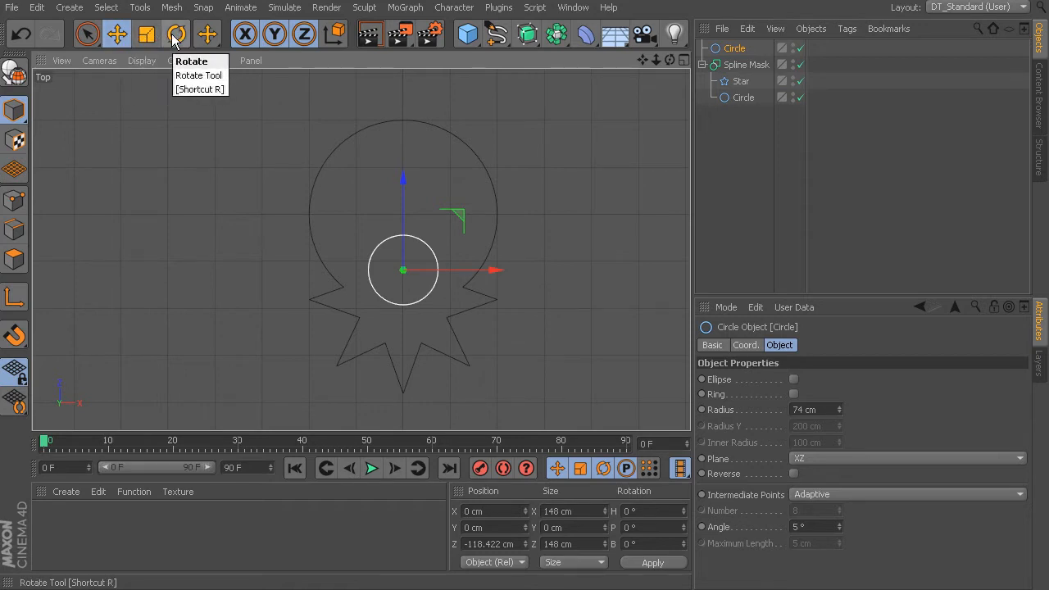
pyautogui.moveTo(404, 176); pyautogui.dragTo(406, 176)
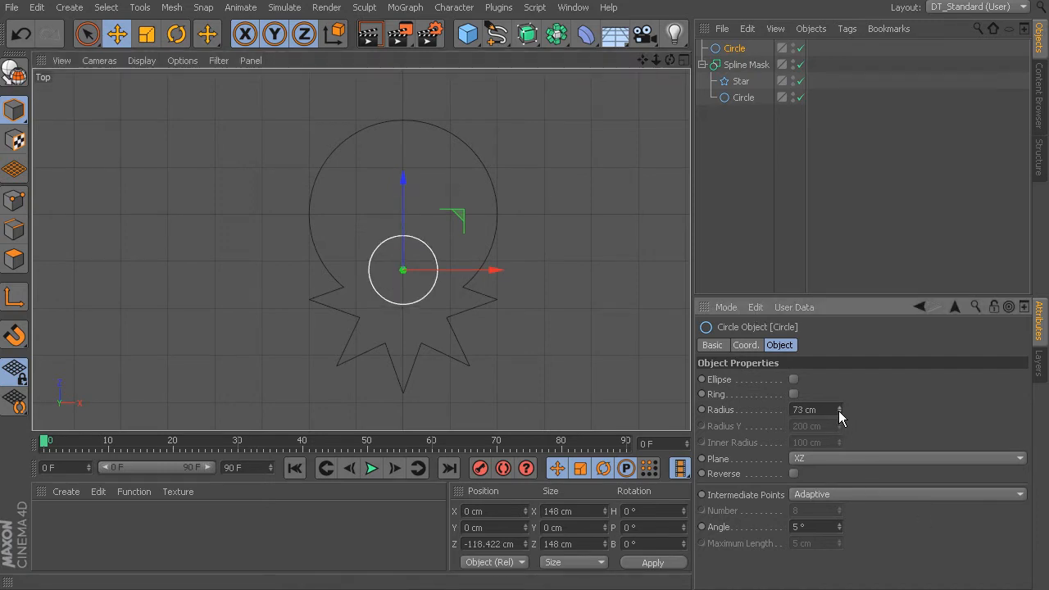
pyautogui.click(630, 256)
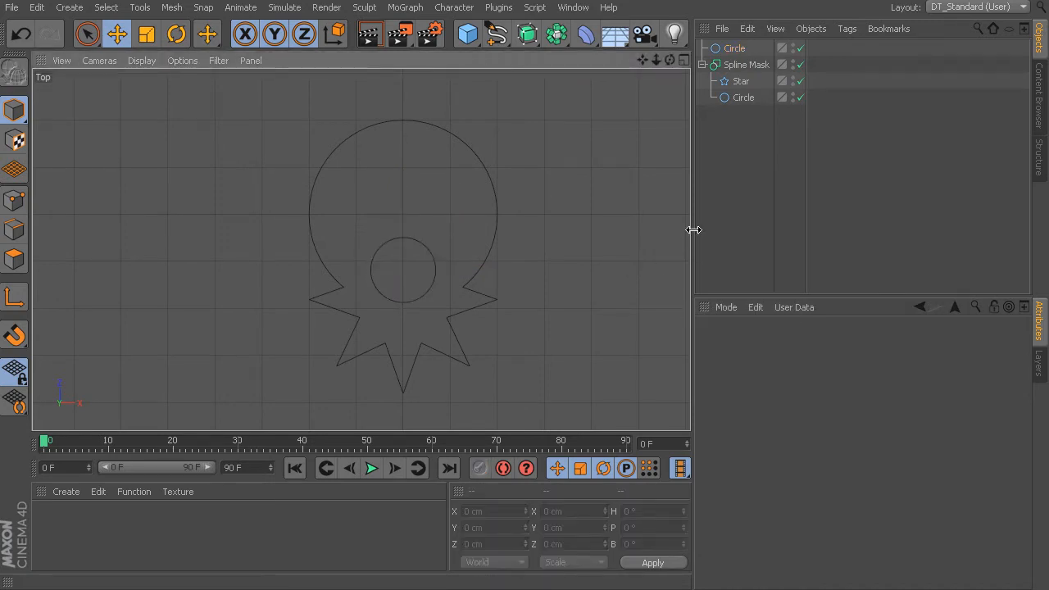
# Step: Make the Spline Mask editable, converting the merged circle and star into a single spline
pyautogui.click(746, 64)
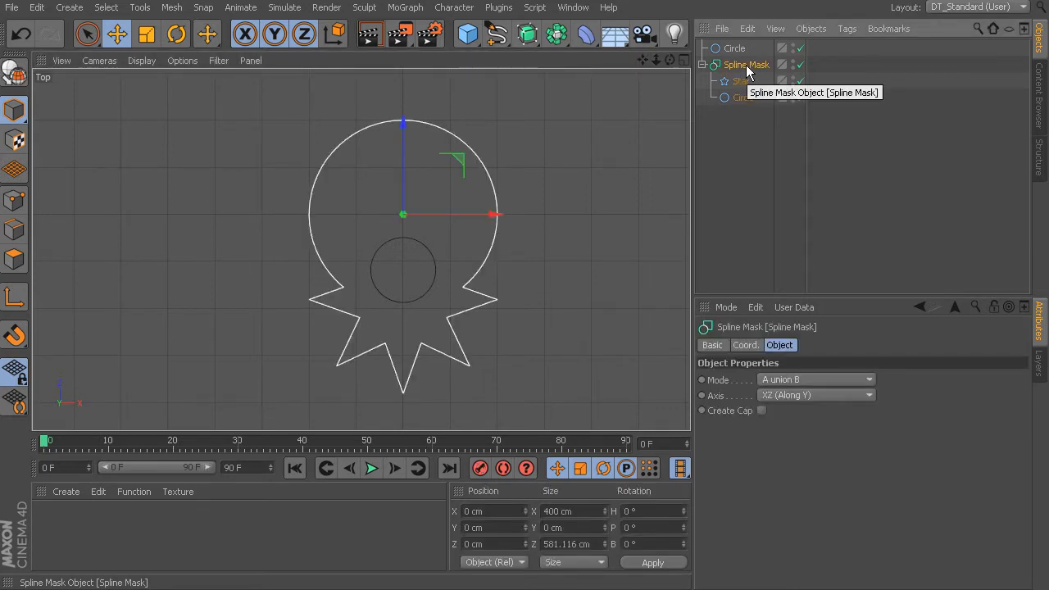
pyautogui.rightClick(745, 65)
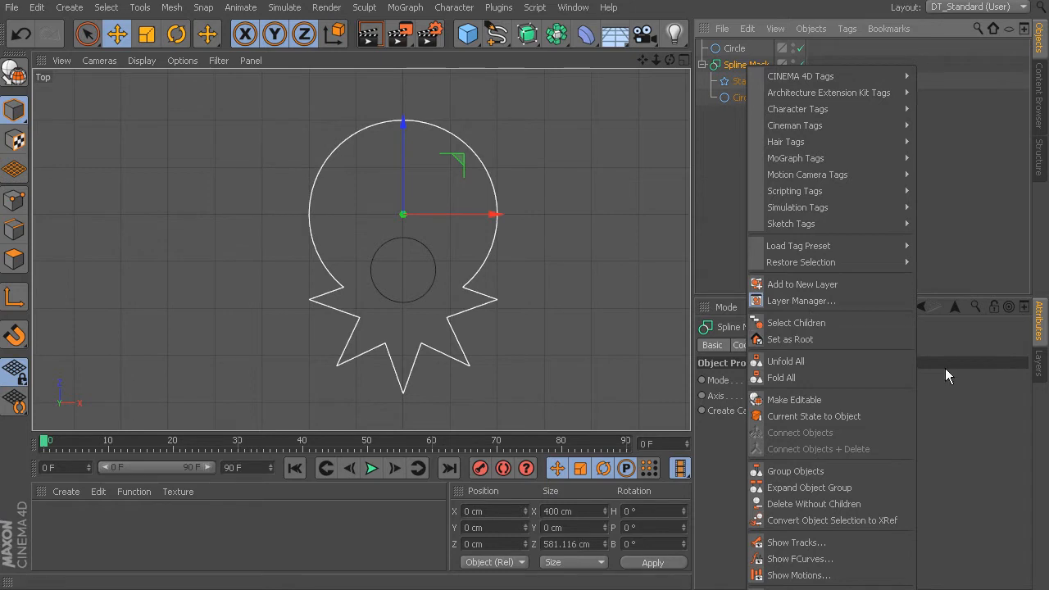
pyautogui.click(866, 401)
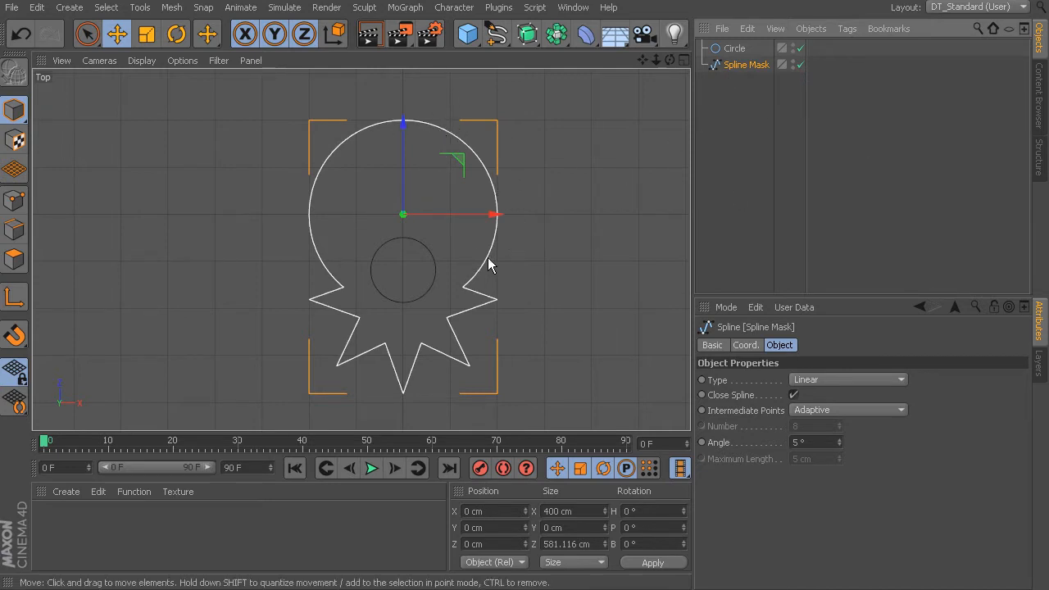
# Step: Make the inner circle editable and merge it with the Spline Mask outline using Connect Objects + Delete
pyautogui.click(734, 50)
pyautogui.click(14, 73)
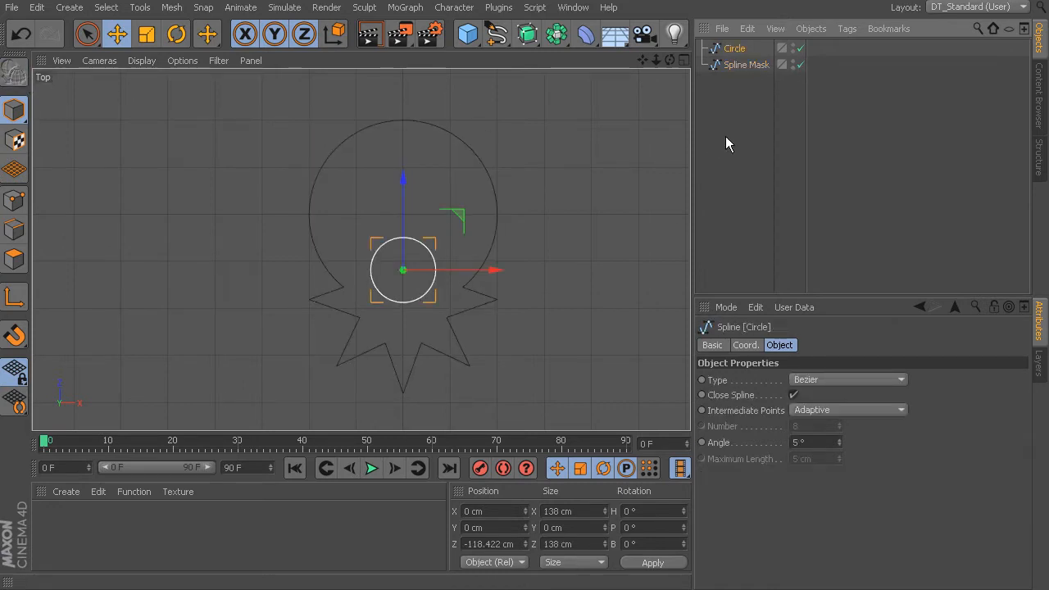
pyautogui.keyDown('ctrl'); pyautogui.click(742, 64); pyautogui.keyUp('ctrl')
pyautogui.rightClick(734, 49)
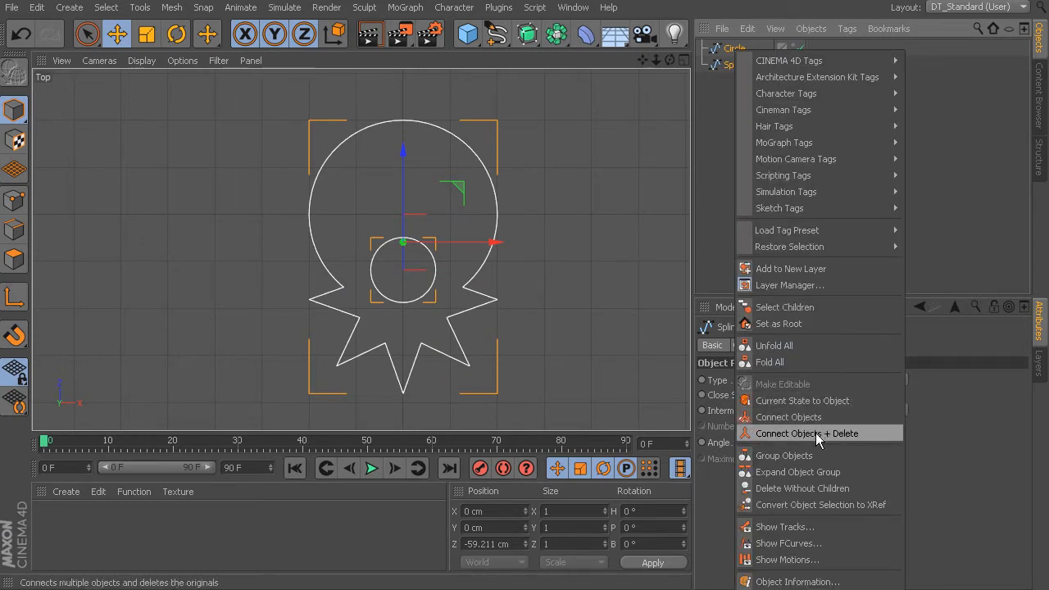
pyautogui.click(791, 435)
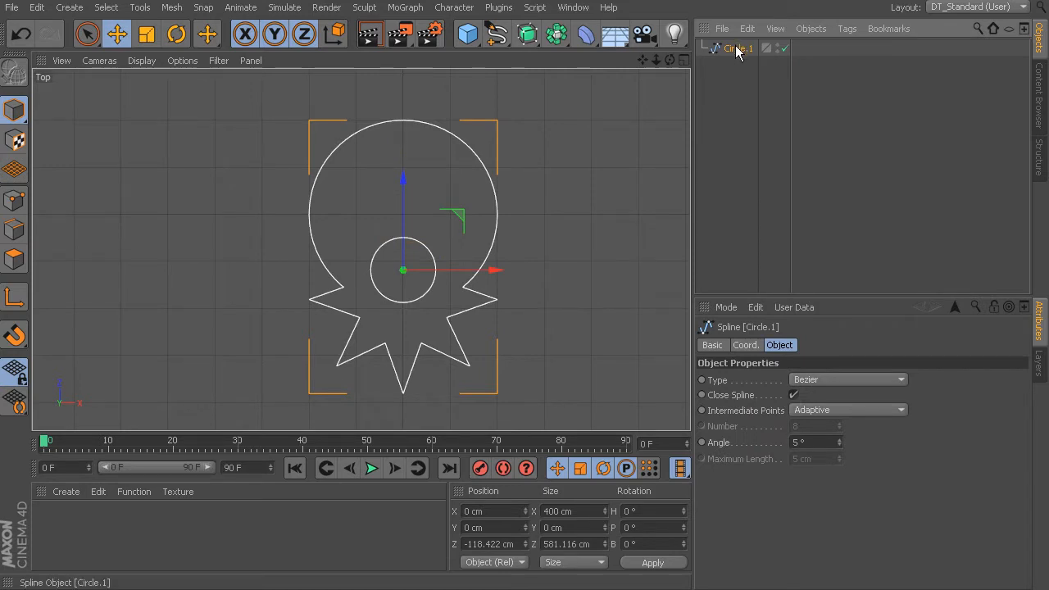
pyautogui.moveTo(493, 269); pyautogui.dragTo(394, 271)
pyautogui.hotkey('ctrl', 'z')
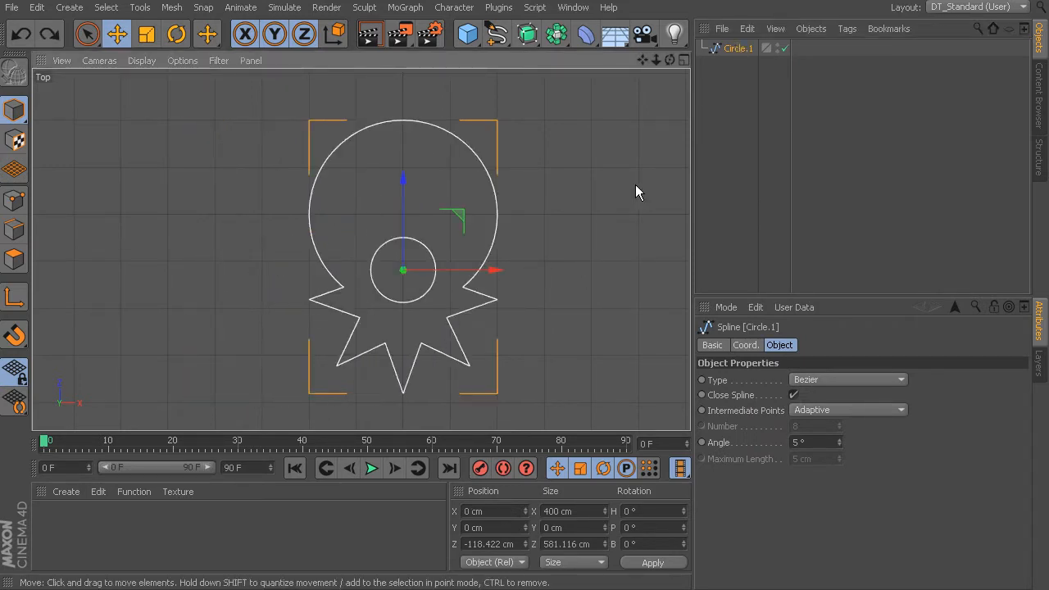
# Step: Rename the combined spline inv_1 and deselect it
pyautogui.doubleClick(742, 49)
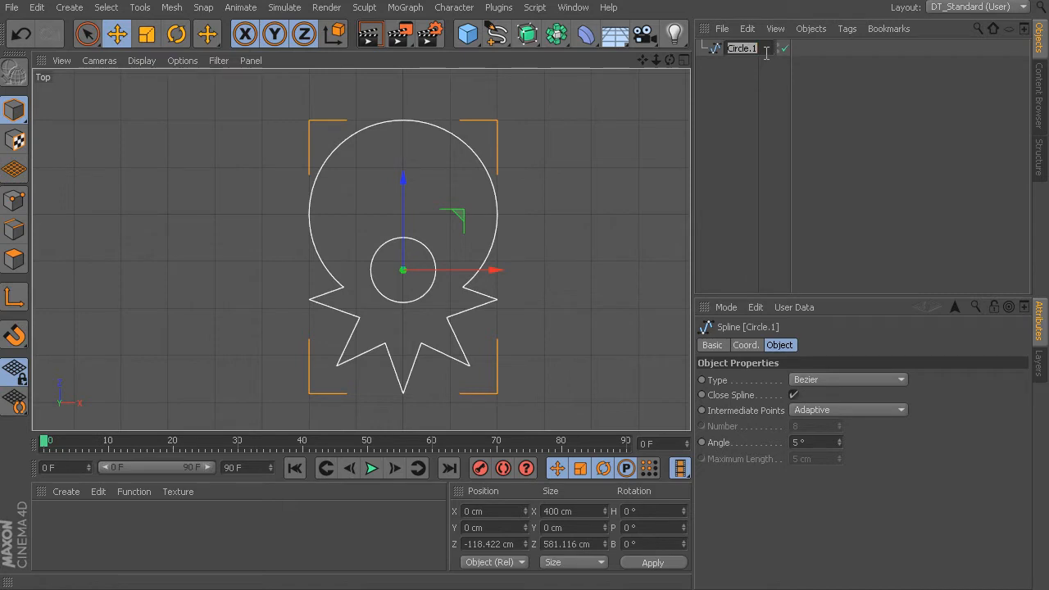
pyautogui.write('inv')
pyautogui.press('Return')
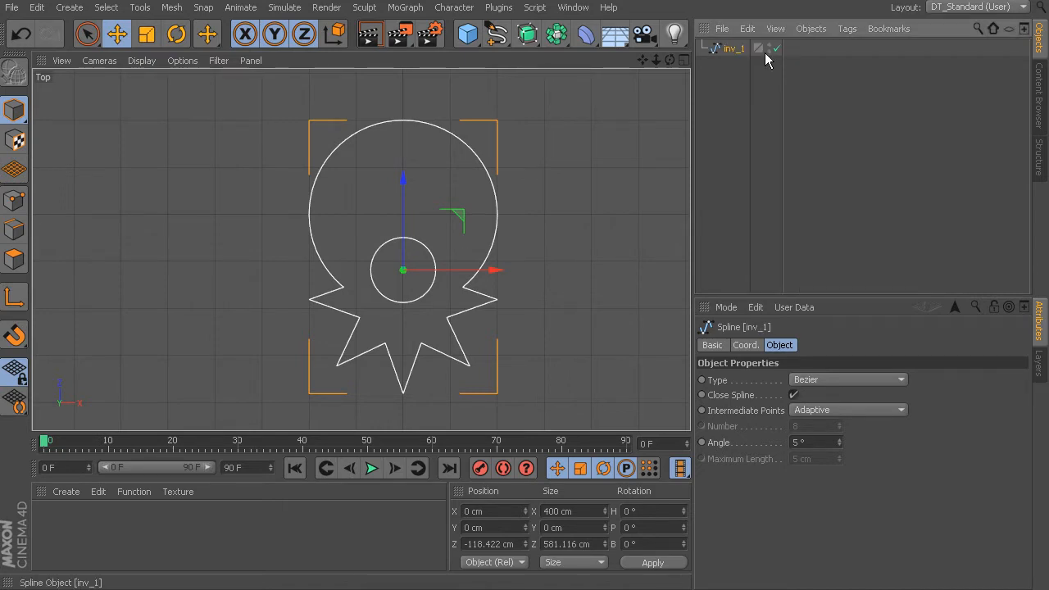
pyautogui.click(542, 195)
# Step: Rotate the inv_1 spline to a pitch of 90° so that it faces the Front view, and deselect it
pyautogui.middleClick(600, 229)
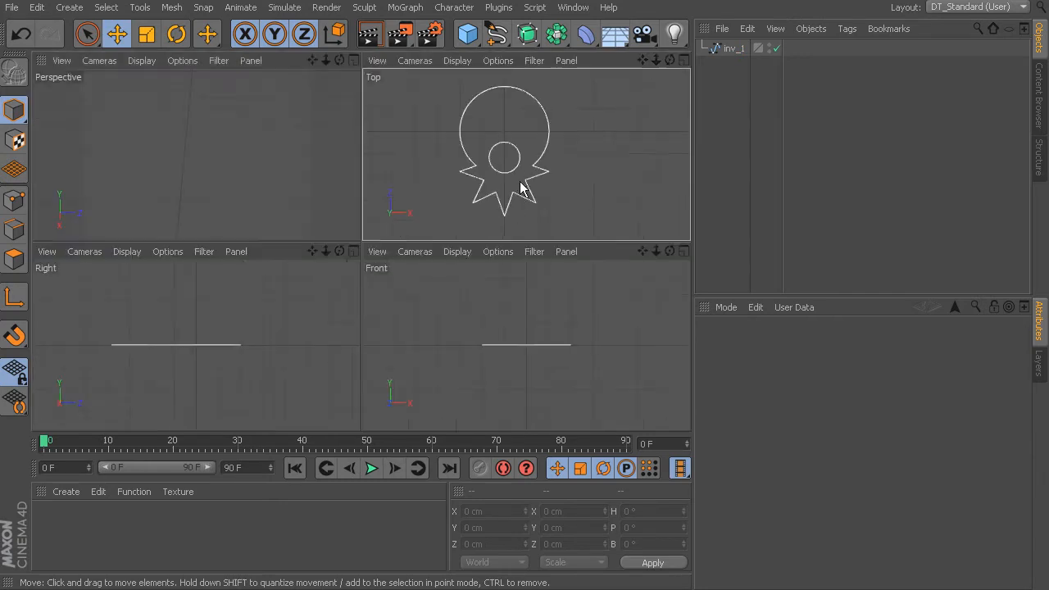
pyautogui.middleClick(214, 131)
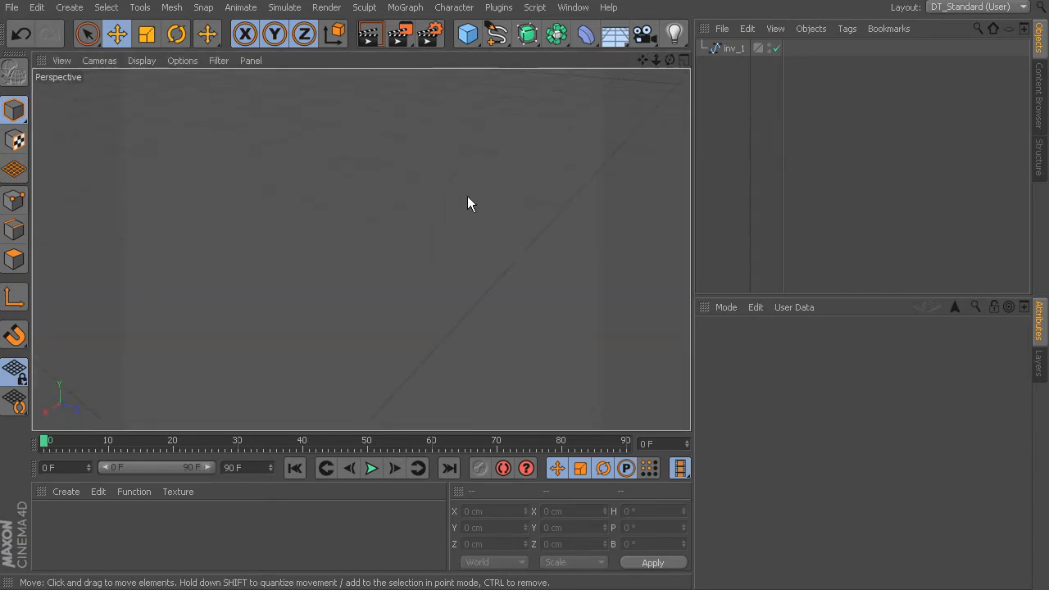
pyautogui.keyDown('alt'); pyautogui.moveTo(454, 309); pyautogui.dragTo(520, 264); pyautogui.keyUp('alt')
pyautogui.click(480, 245)
pyautogui.click(585, 231)
pyautogui.middleClick(584, 230)
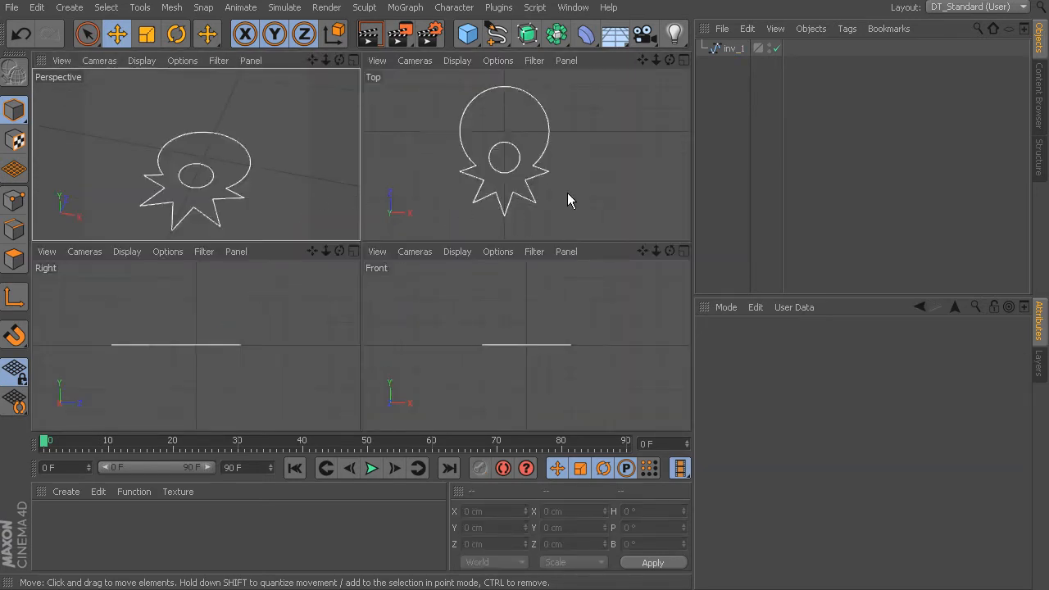
pyautogui.click(533, 345)
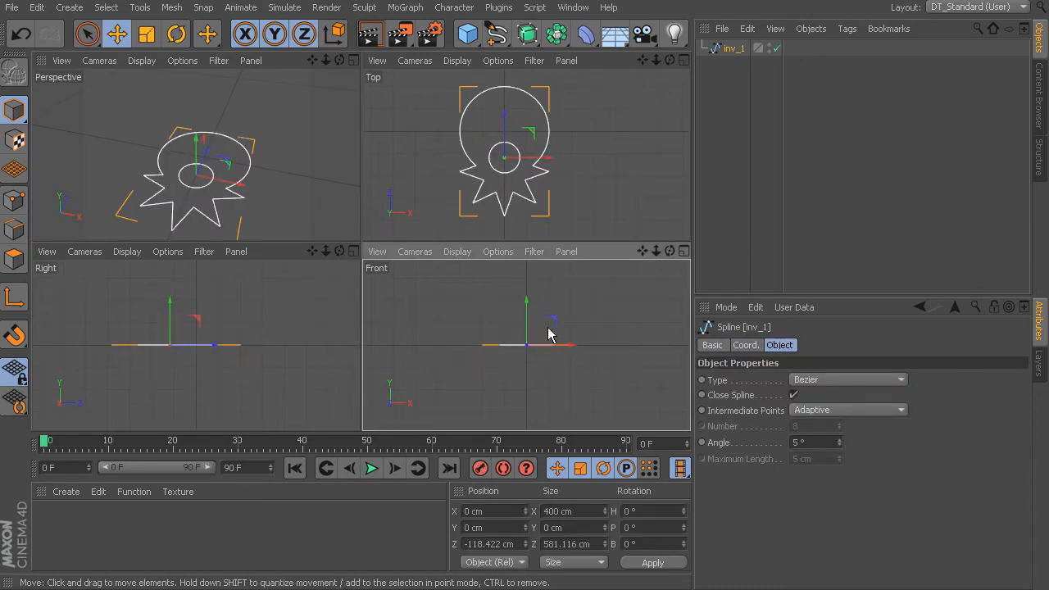
pyautogui.press('e')
pyautogui.press('r')
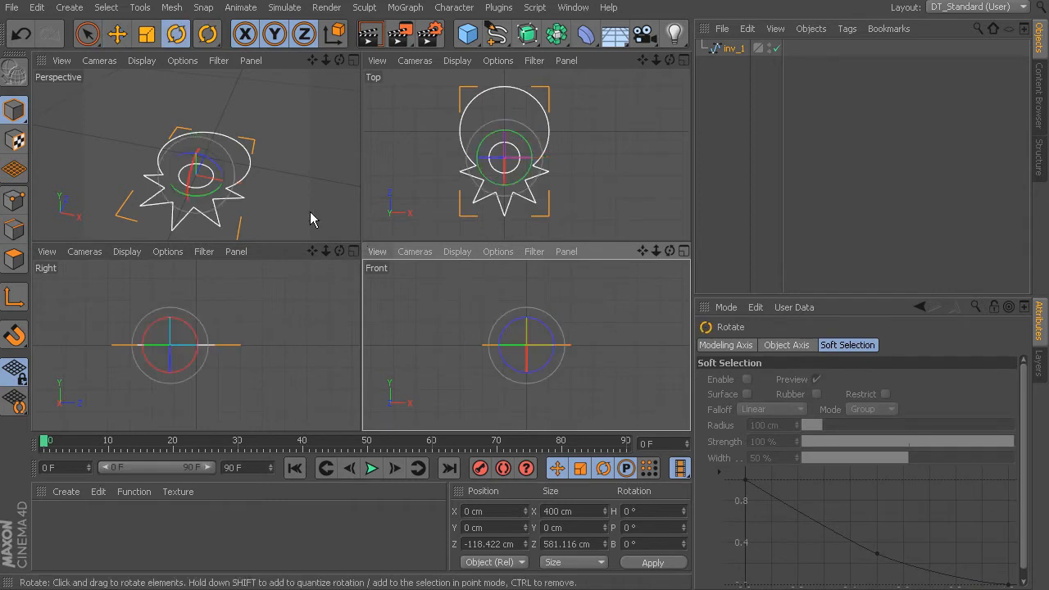
pyautogui.moveTo(525, 356); pyautogui.dragTo(527, 375)
pyautogui.doubleClick(647, 528)
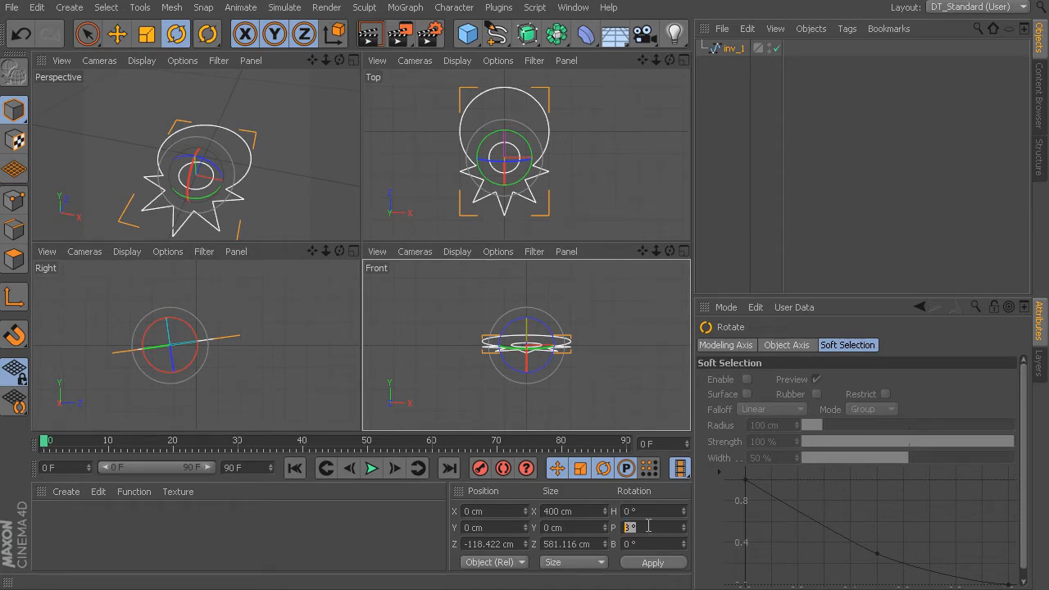
pyautogui.press('Return')
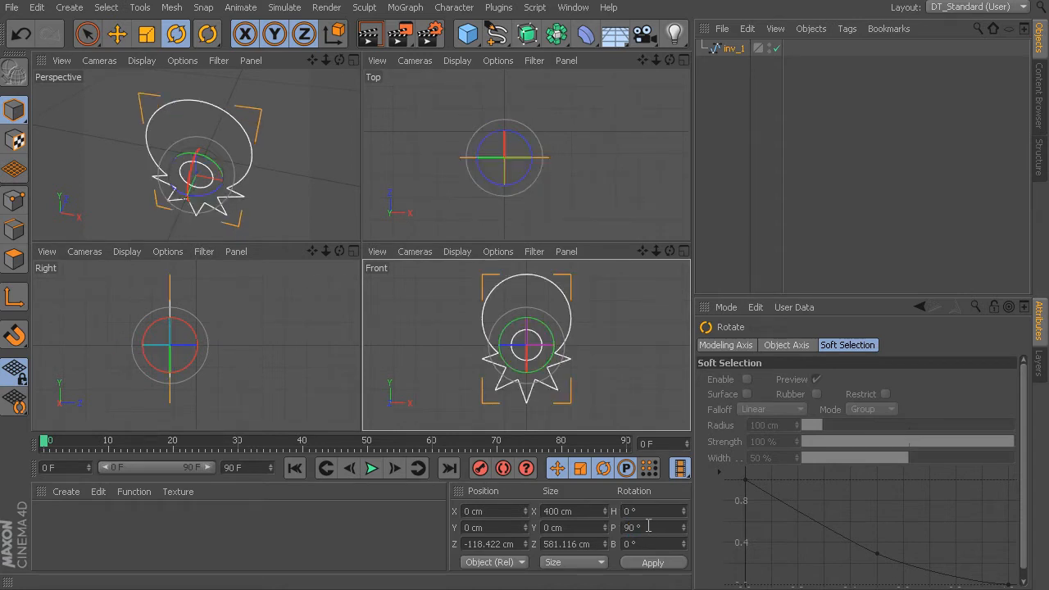
pyautogui.click(586, 318)
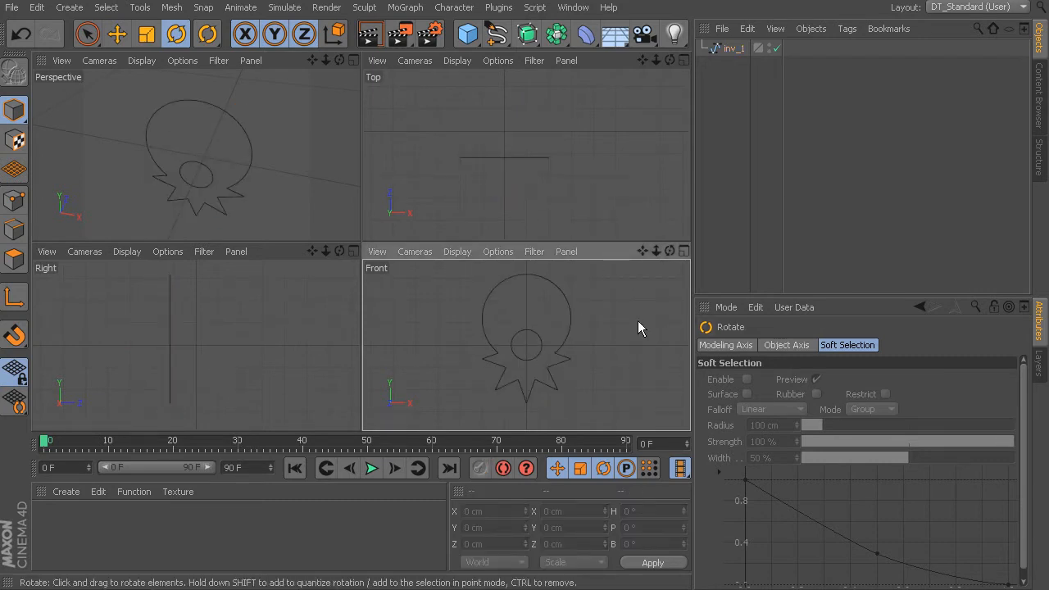
# Step: Hide the inv_1 spline in the viewport and clear the selection, leaving the Front view empty
pyautogui.middleClick(638, 321)
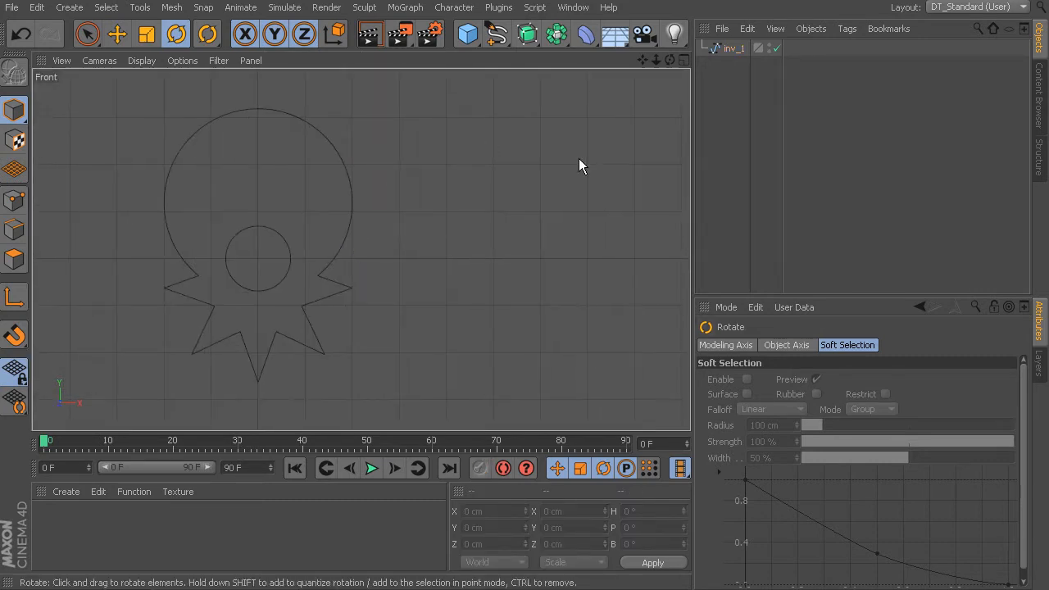
pyautogui.keyDown('alt'); pyautogui.moveTo(508, 229); pyautogui.dragTo(554, 240, button='middle'); pyautogui.keyUp('alt')
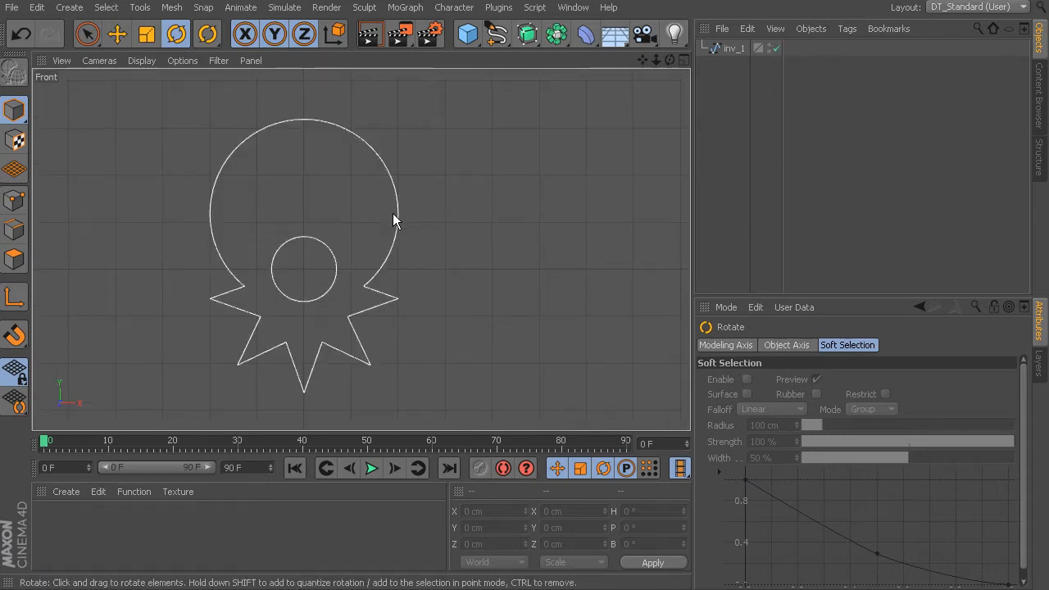
pyautogui.keyDown('alt'); pyautogui.moveTo(412, 193); pyautogui.dragTo(495, 201, button='middle'); pyautogui.keyUp('alt')
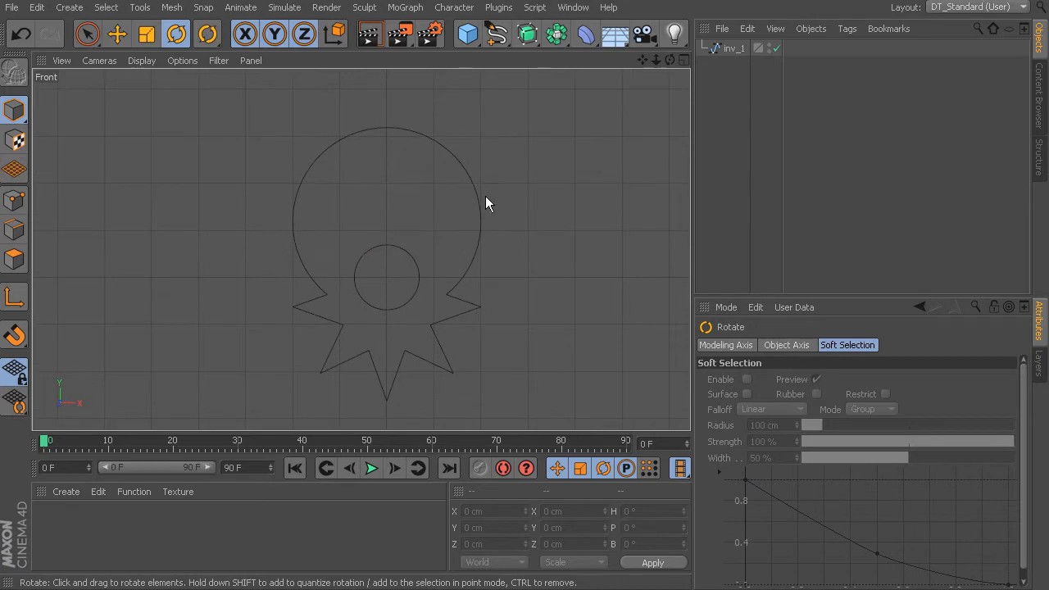
pyautogui.click(473, 190)
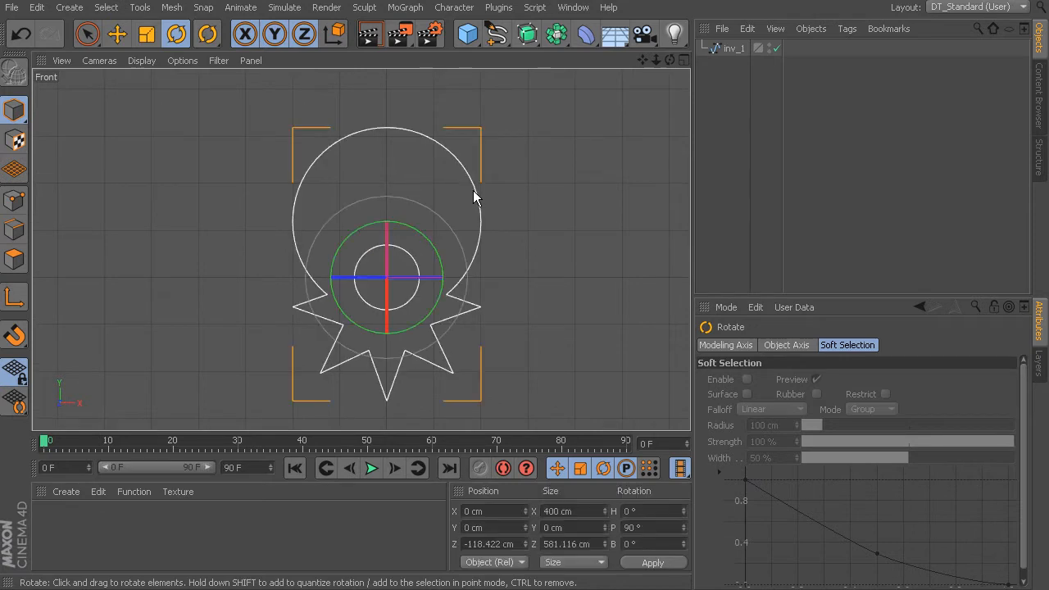
pyautogui.click(770, 46)
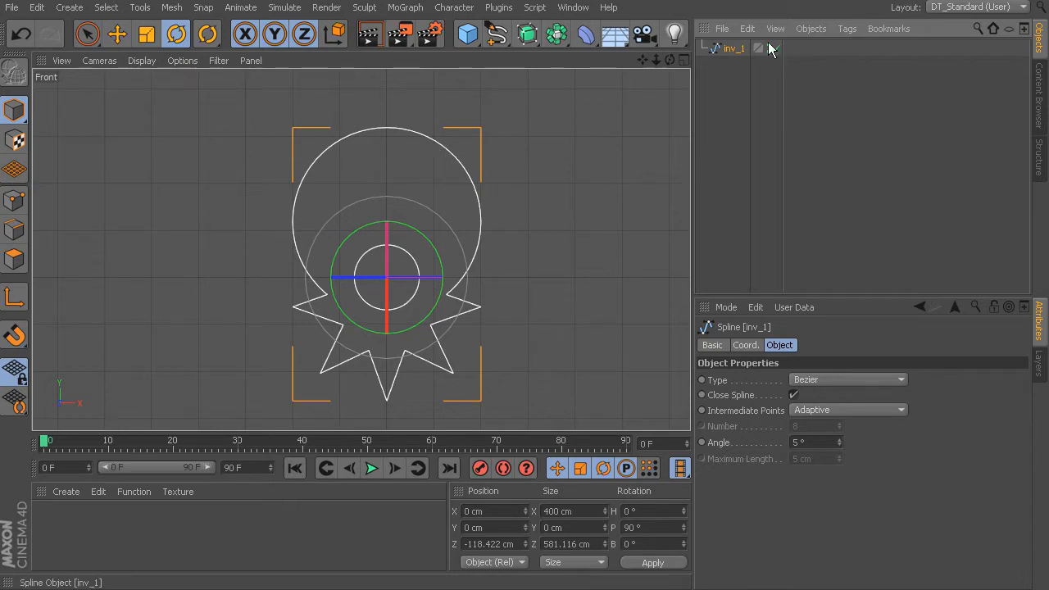
pyautogui.click(770, 47)
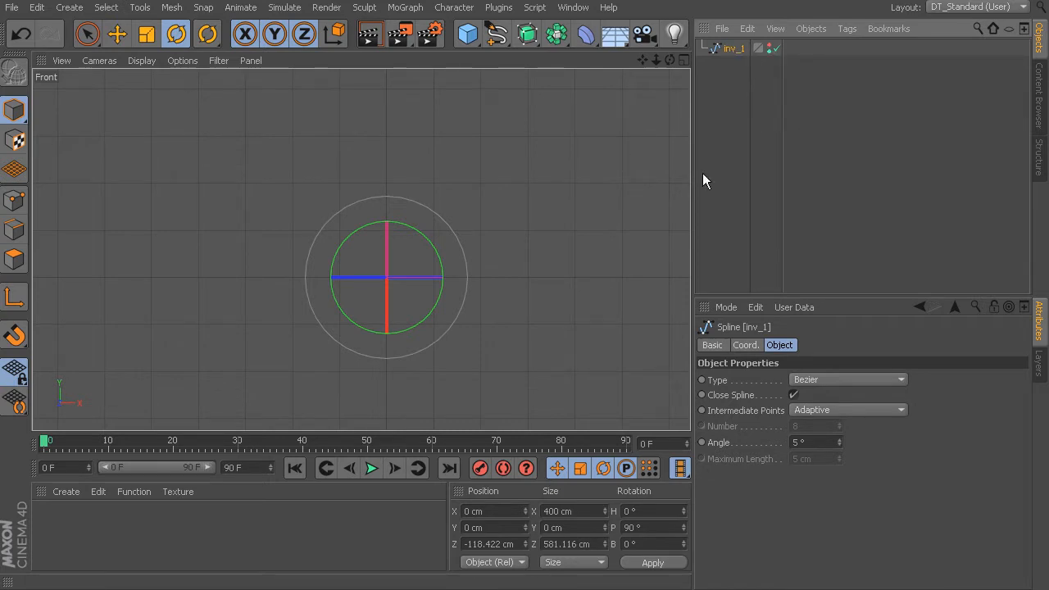
pyautogui.click(516, 210)
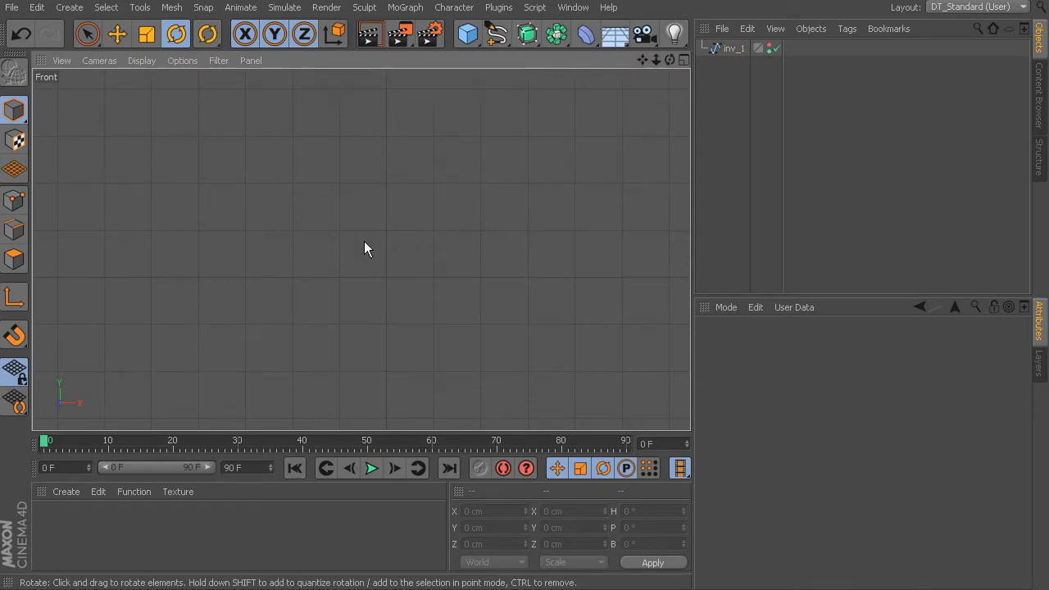
# Step: Add a Cogwheel spline with 9 teeth and a middle radius of 206 cm
pyautogui.click(496, 34)
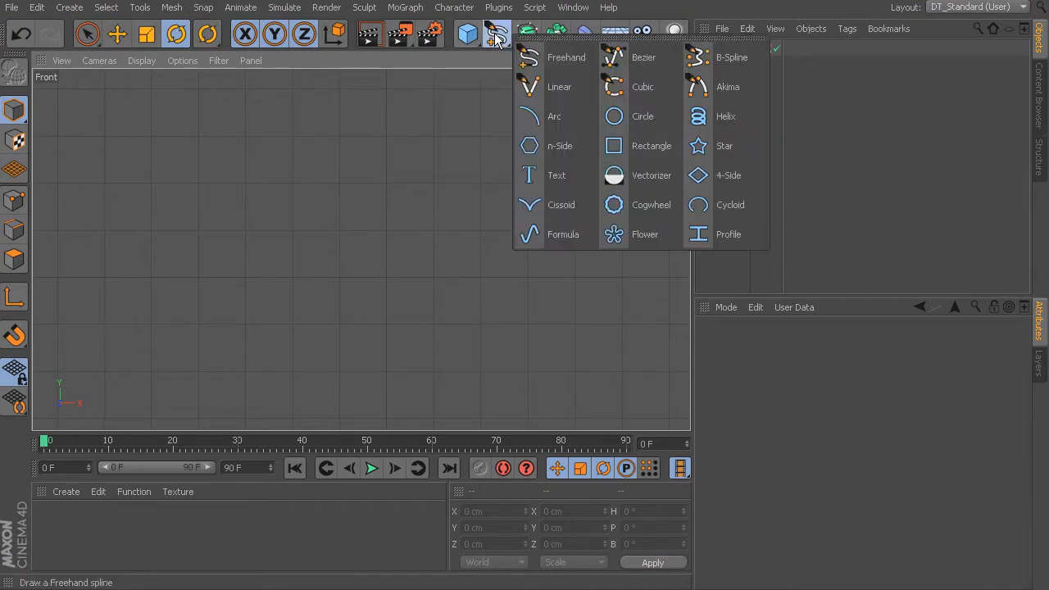
pyautogui.click(628, 205)
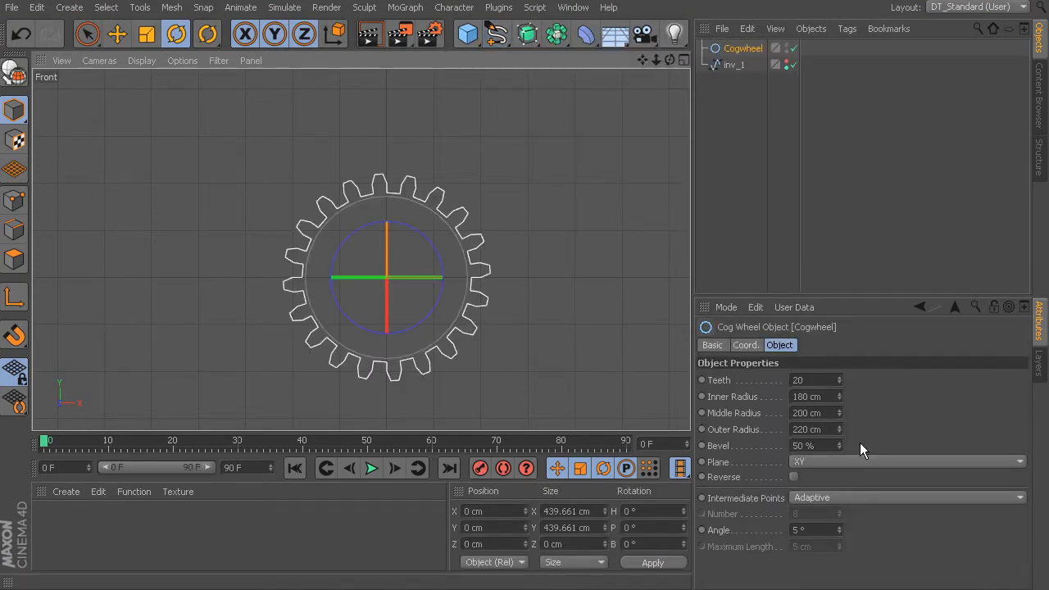
pyautogui.moveTo(839, 398)
pyautogui.mouseDown()
pyautogui.moveTo(848, 415)
pyautogui.moveTo(838, 408)
pyautogui.mouseUp()
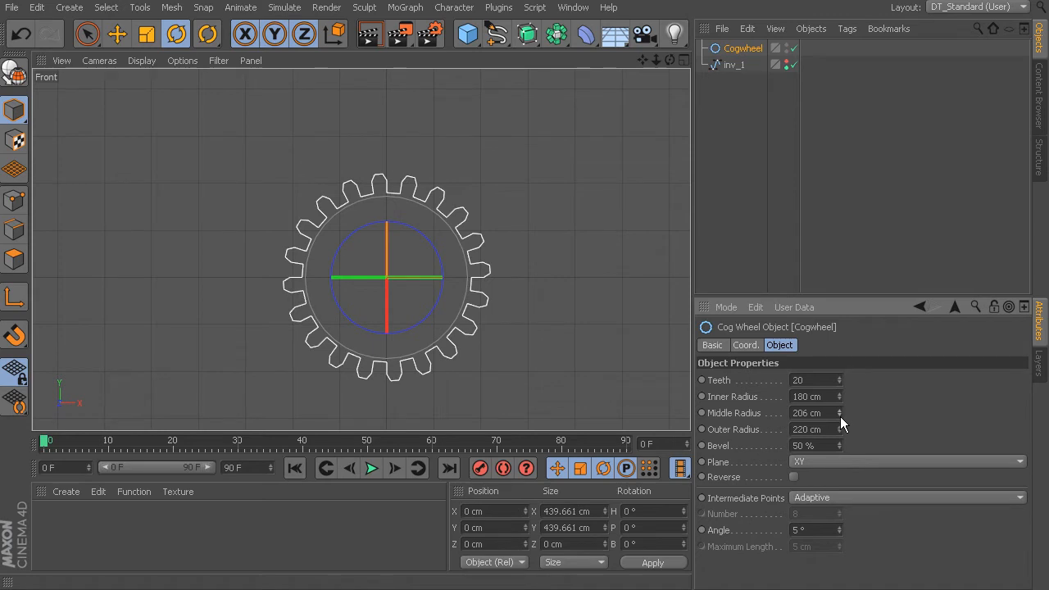
pyautogui.moveTo(838, 379); pyautogui.dragTo(839, 386)
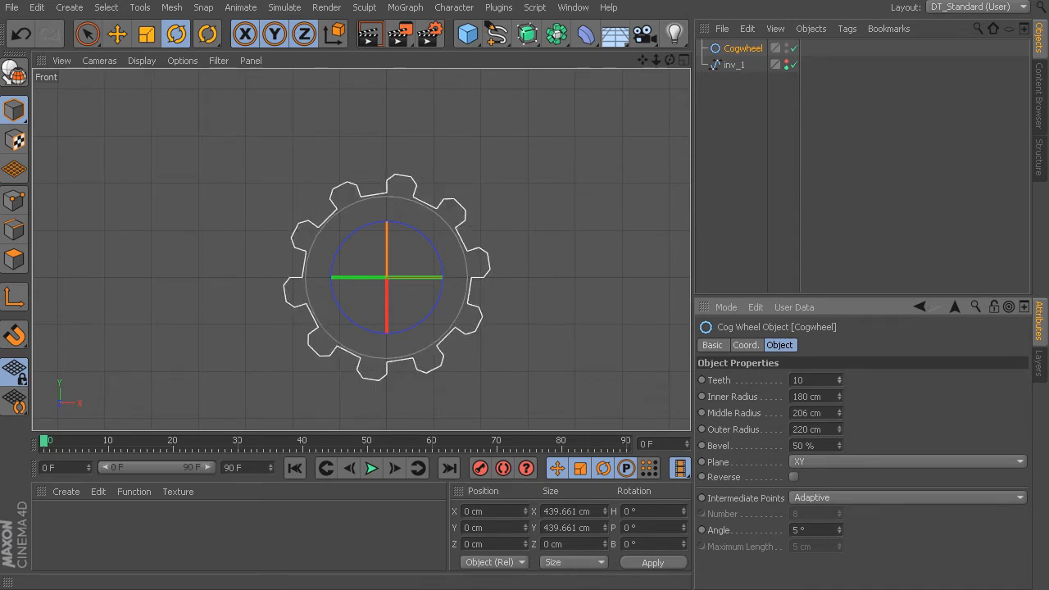
pyautogui.click(840, 383)
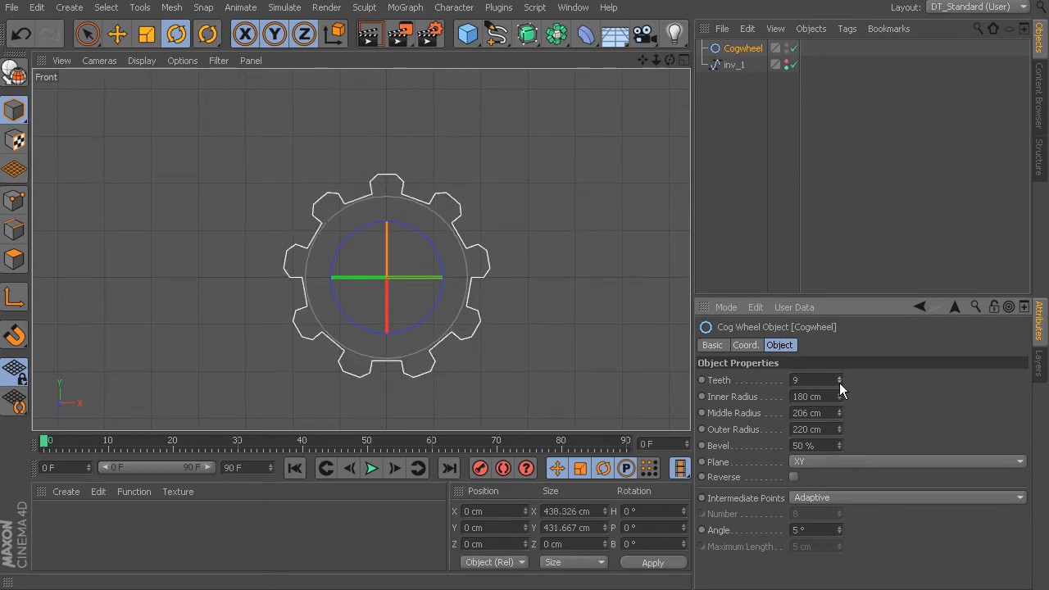
# Step: Add a Rectangle spline 472 cm wide and move it along Y to about -158 cm, over the cogwheel's lower part
pyautogui.click(502, 36)
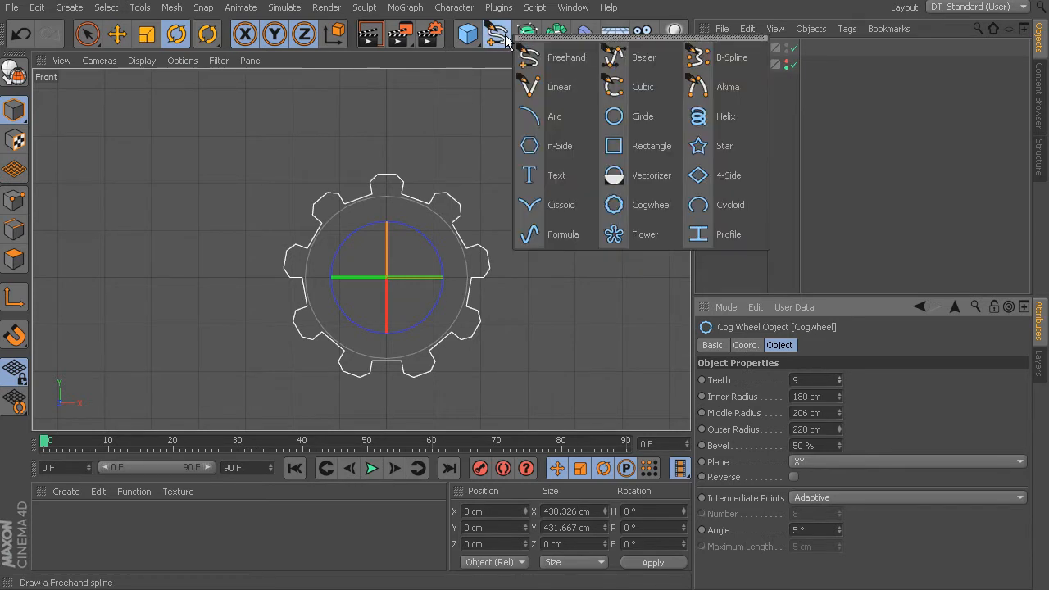
pyautogui.click(637, 146)
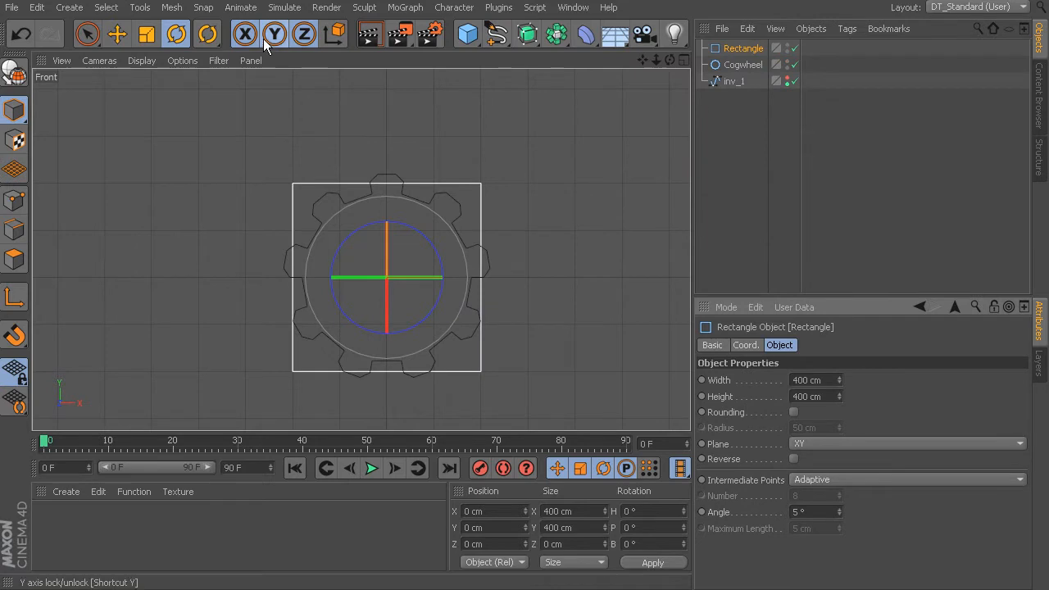
pyautogui.moveTo(839, 380); pyautogui.dragTo(898, 379)
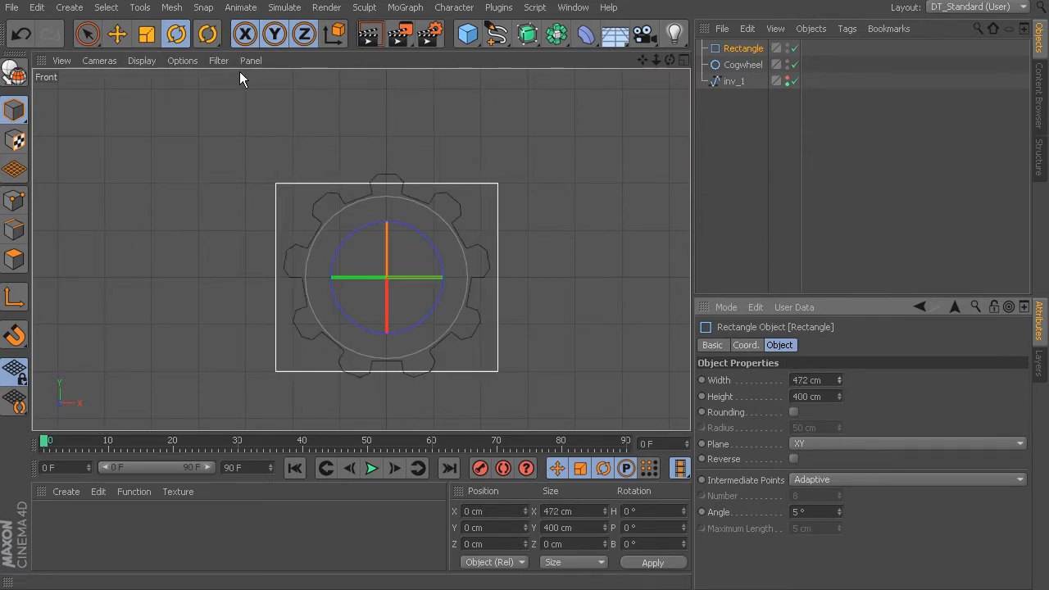
pyautogui.click(116, 34)
pyautogui.moveTo(386, 185); pyautogui.dragTo(389, 238)
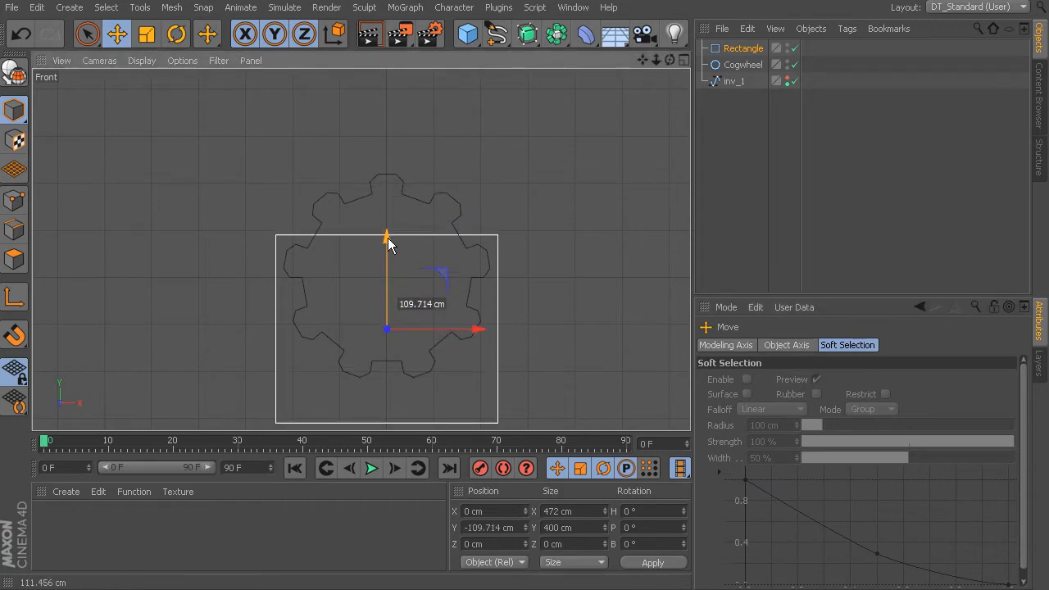
pyautogui.moveTo(387, 238); pyautogui.dragTo(387, 260)
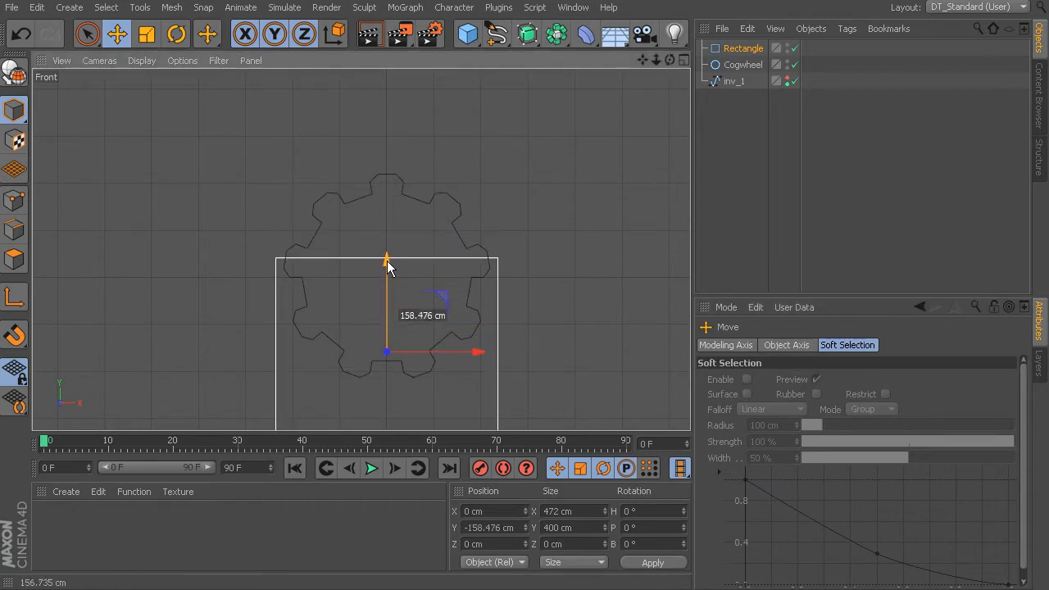
# Step: Set the rectangle's height to 330 cm, raise it along Y to about -131 cm, and deselect it
pyautogui.moveTo(525, 281); pyautogui.dragTo(554, 230, button='middle')
pyautogui.scroll(-5, 550, 200)
pyautogui.scroll(2, 536, 222)
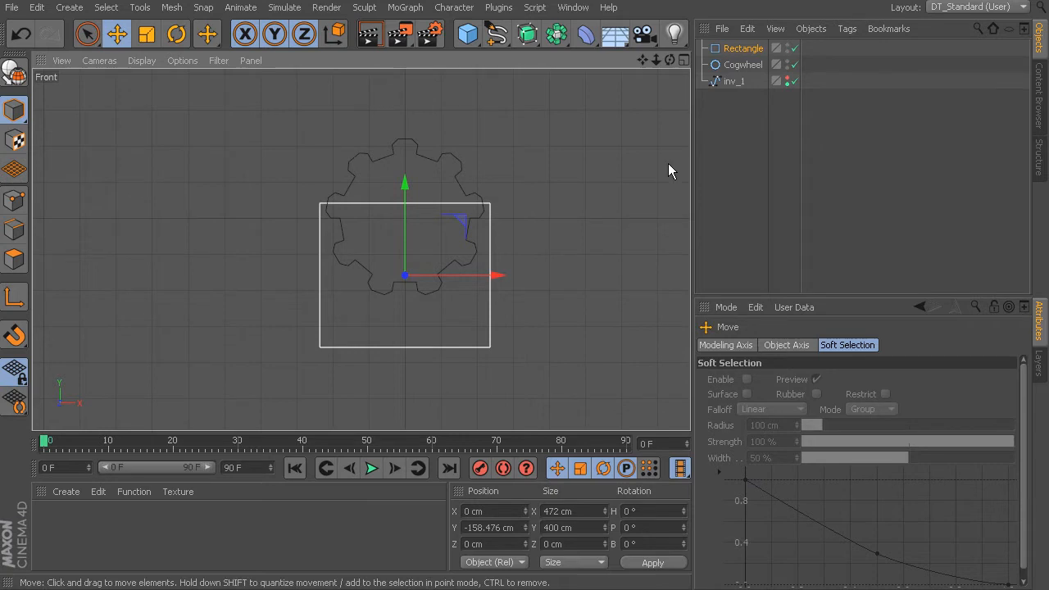
pyautogui.click(737, 49)
pyautogui.moveTo(841, 396); pyautogui.dragTo(841, 433)
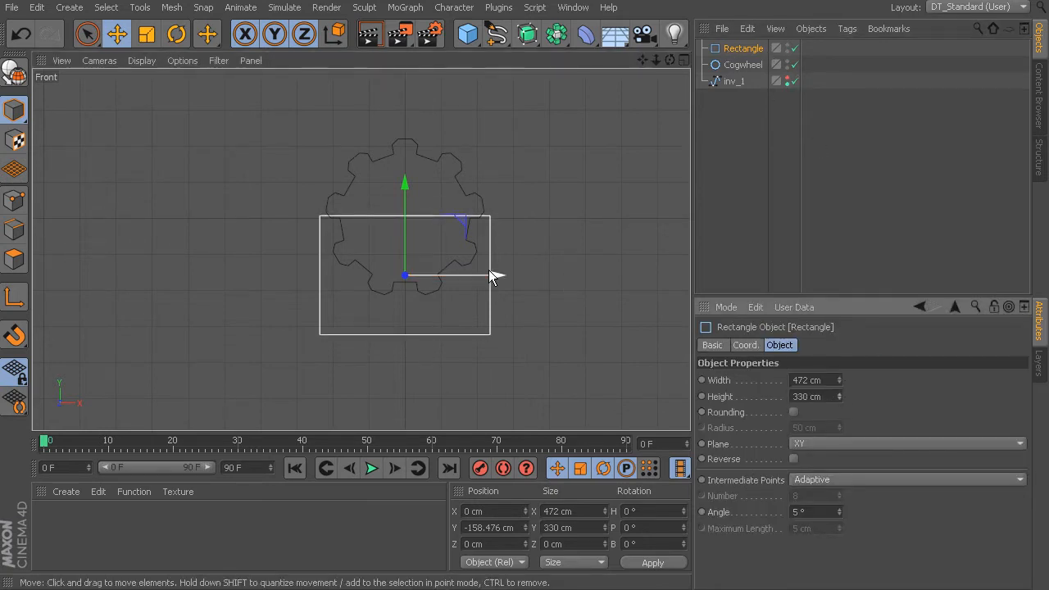
pyautogui.moveTo(404, 183); pyautogui.dragTo(409, 174)
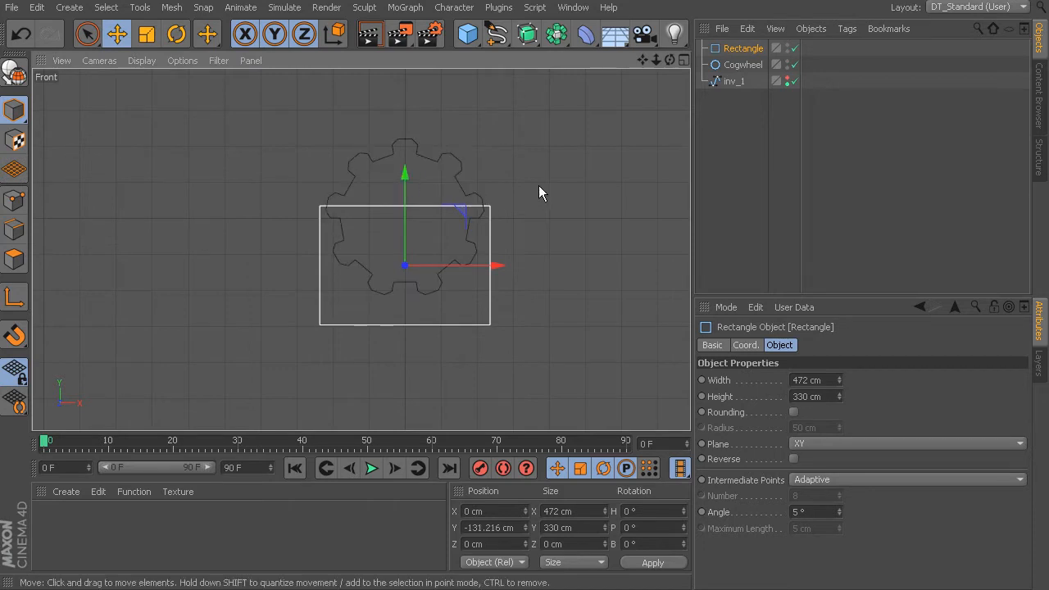
pyautogui.click(575, 211)
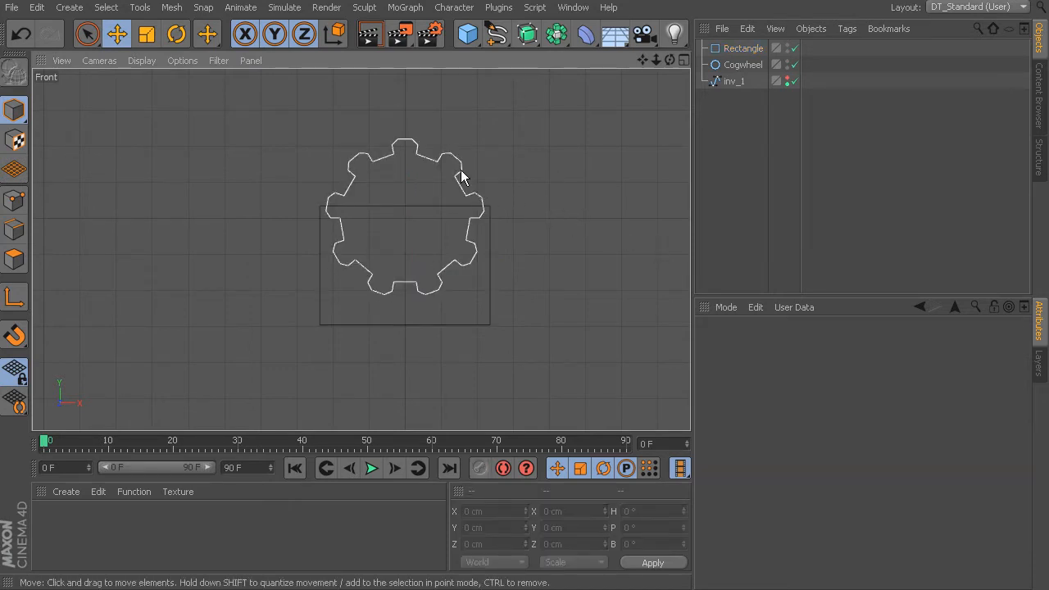
# Step: Add a Spline Mask and place the Rectangle and Cogwheel inside it to unite their outlines
pyautogui.click(556, 35)
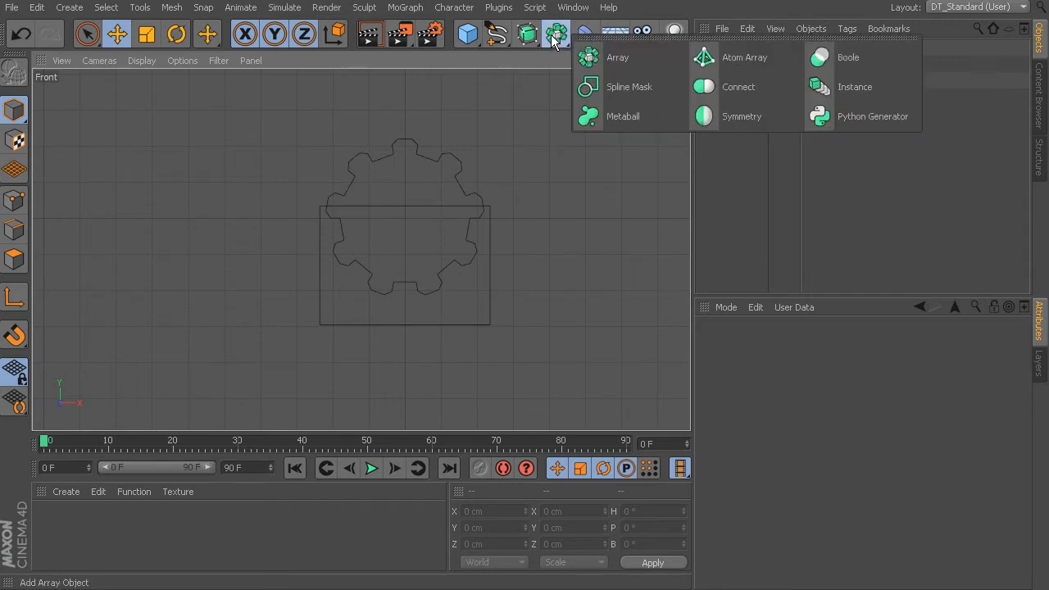
pyautogui.click(607, 86)
pyautogui.moveTo(758, 65); pyautogui.dragTo(750, 50)
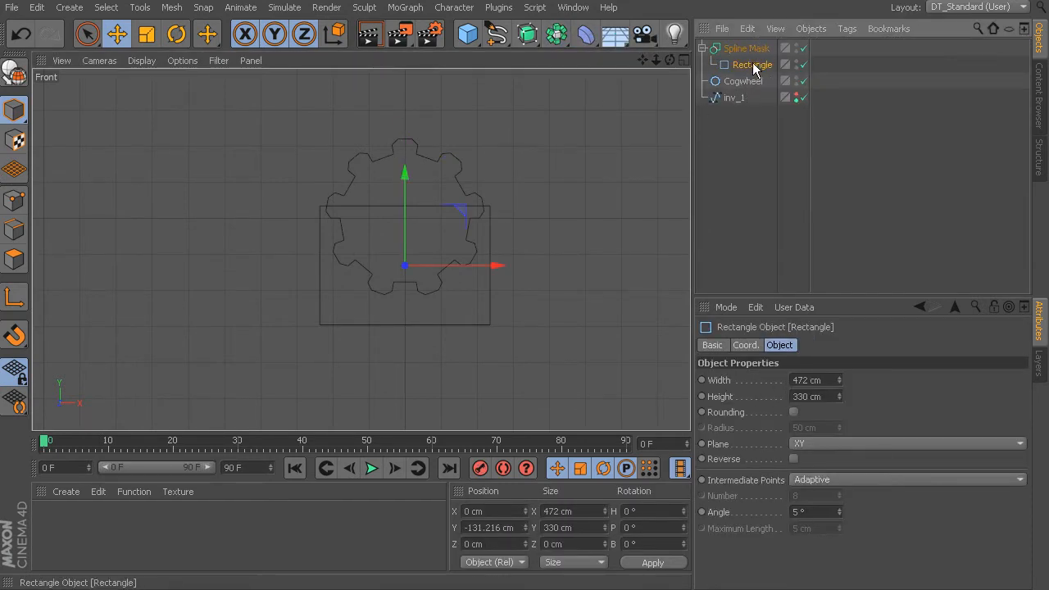
pyautogui.moveTo(745, 90); pyautogui.dragTo(761, 75)
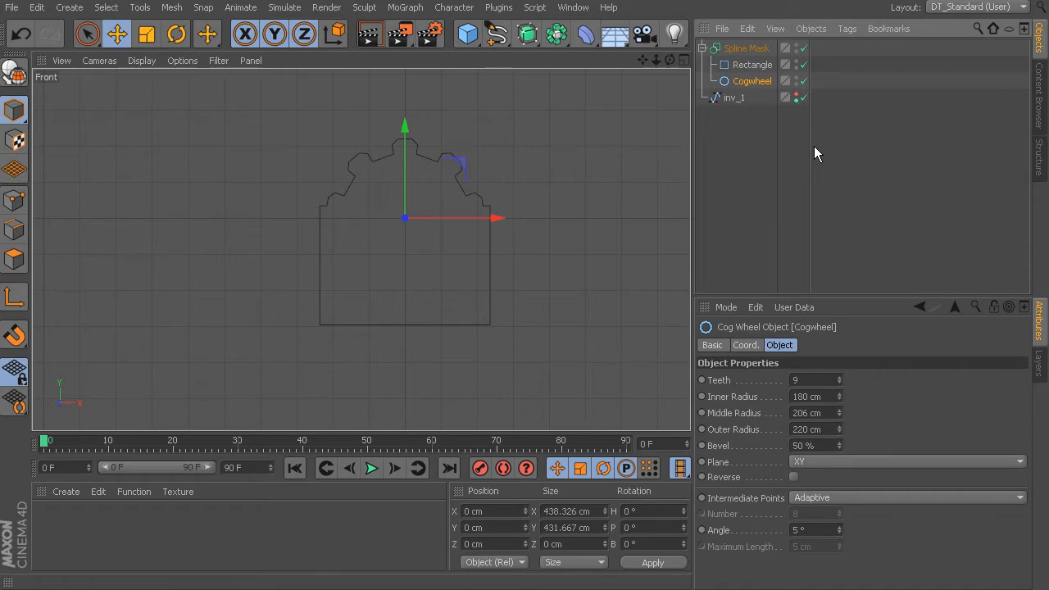
# Step: Convert the Spline Mask of the cogwheel and rectangle into a single editable spline and deselect it
pyautogui.click(747, 48)
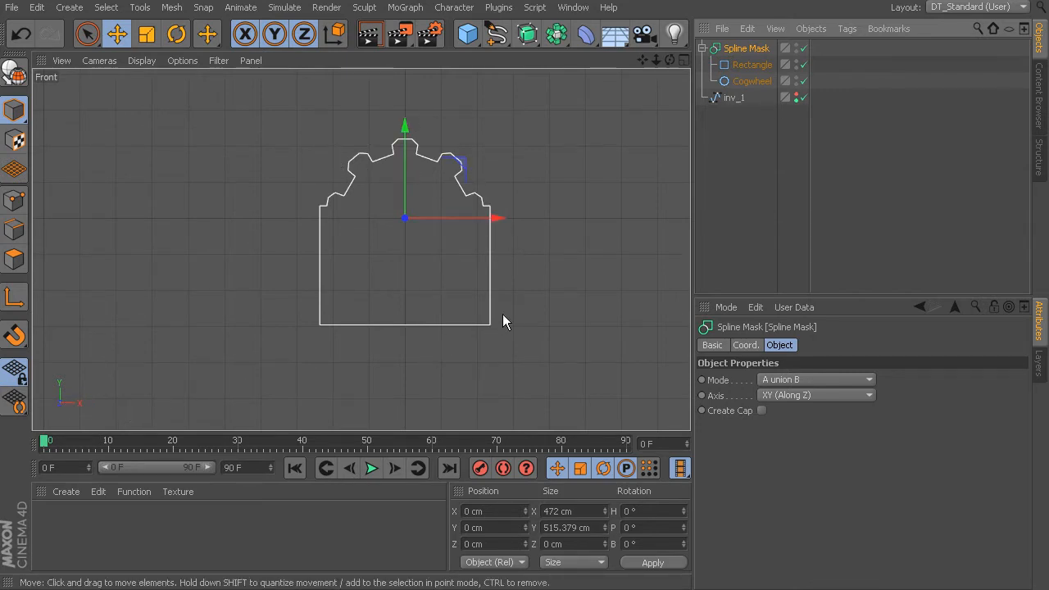
pyautogui.click(702, 48)
pyautogui.rightClick(738, 51)
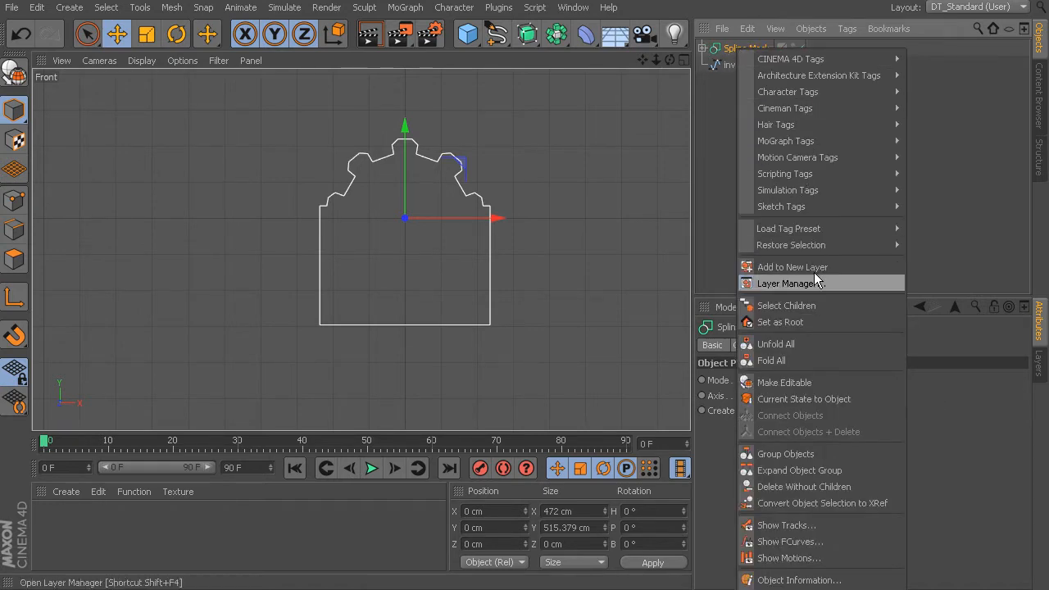
pyautogui.click(783, 383)
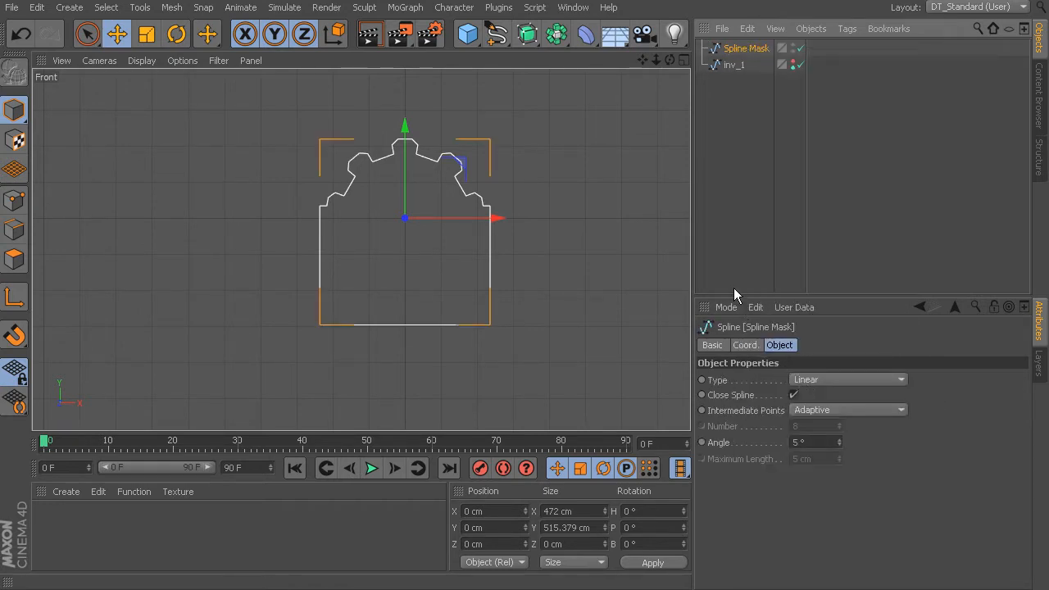
pyautogui.click(621, 193)
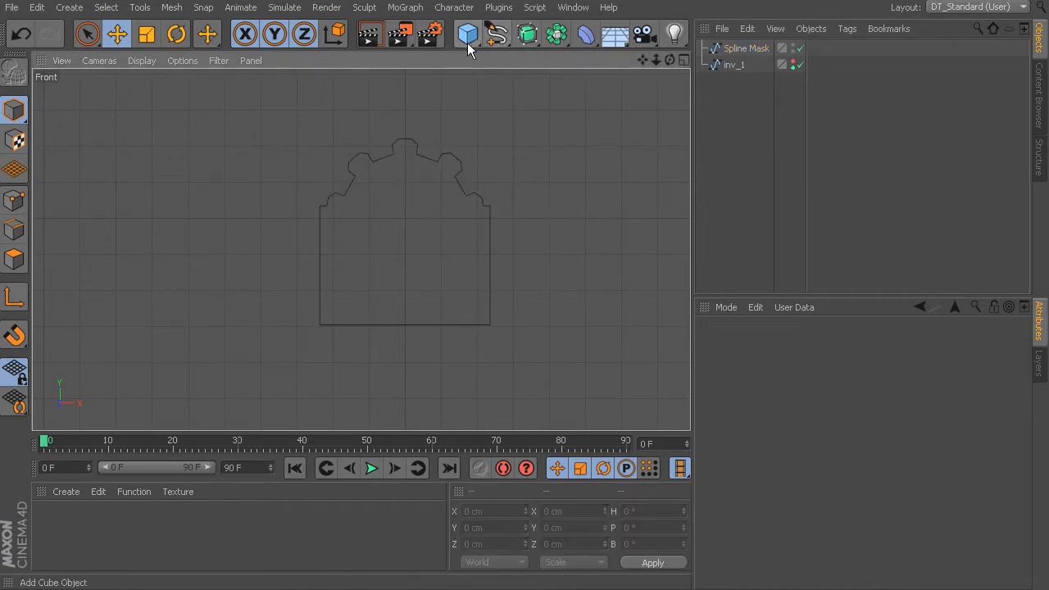
# Step: Add a Rectangle spline 323 cm wide and 378 cm high, moved along Y to about -204 cm over the outline's lower part
pyautogui.click(495, 40)
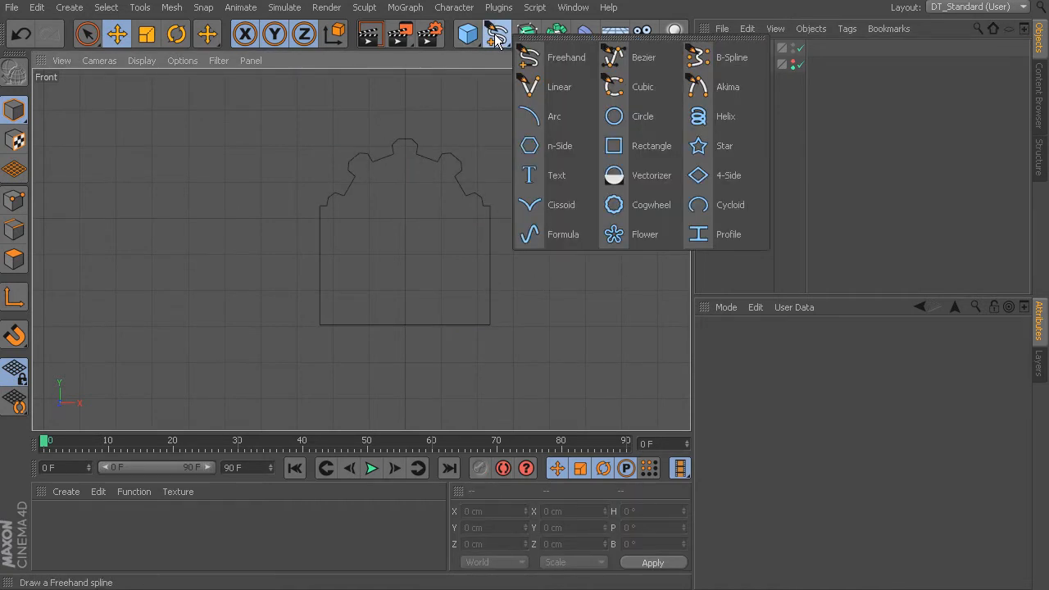
pyautogui.click(632, 151)
pyautogui.moveTo(405, 131); pyautogui.dragTo(411, 199)
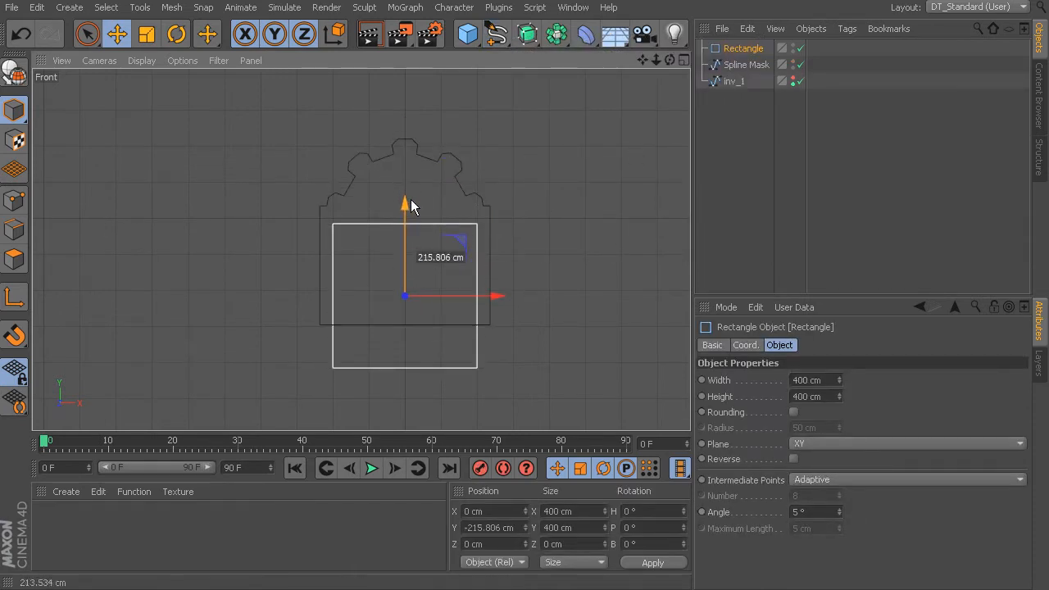
pyautogui.moveTo(838, 380); pyautogui.dragTo(838, 407)
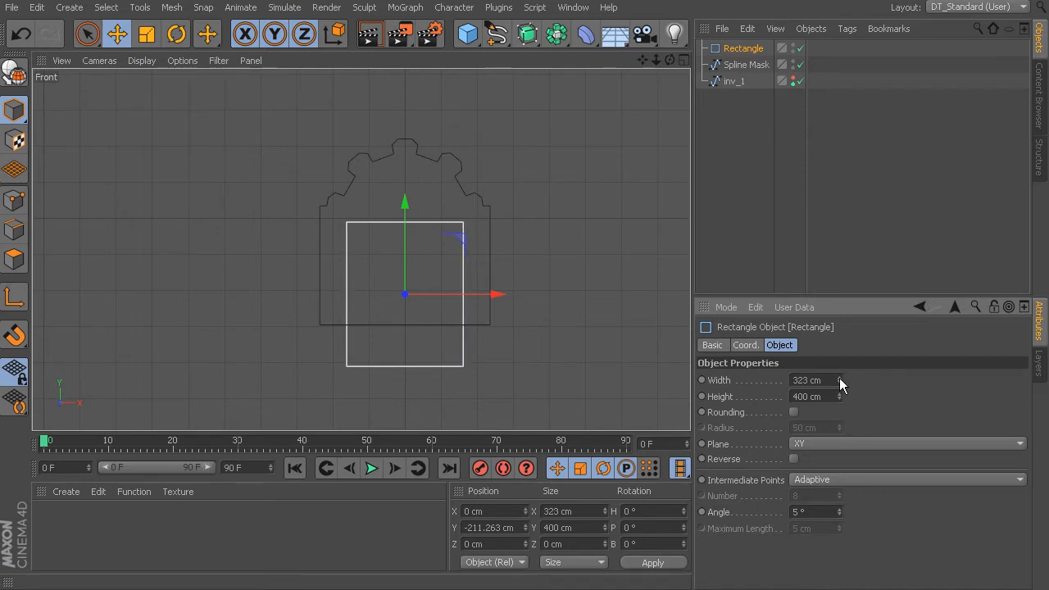
pyautogui.moveTo(840, 397); pyautogui.dragTo(840, 405)
pyautogui.moveTo(410, 214); pyautogui.dragTo(405, 199)
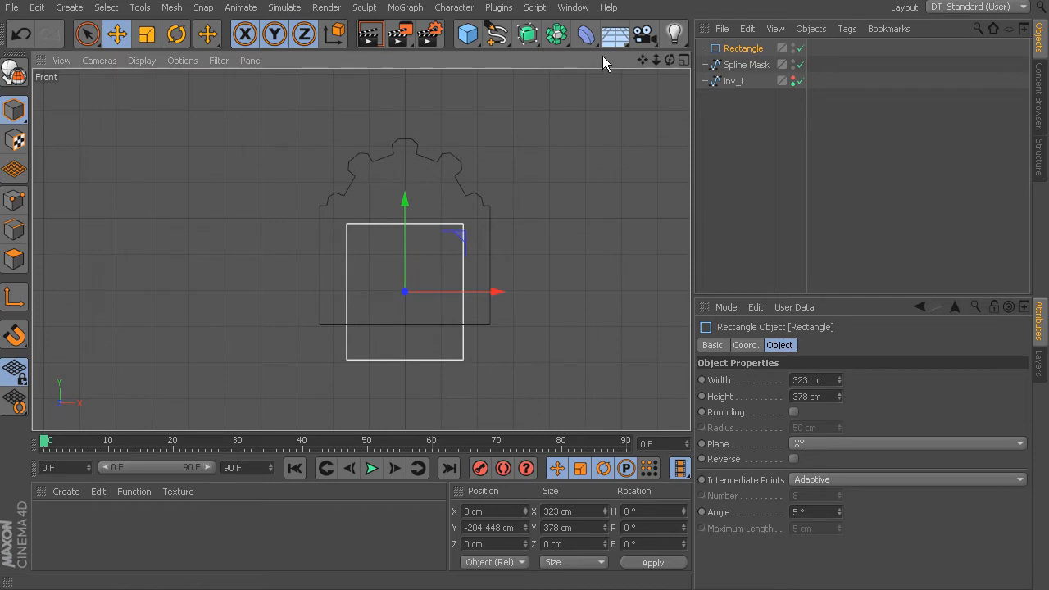
# Step: Combine the editable outline and the new rectangle in another Spline Mask set to A subtract B, with the outline as A
pyautogui.moveTo(555, 38); pyautogui.dragTo(625, 86)
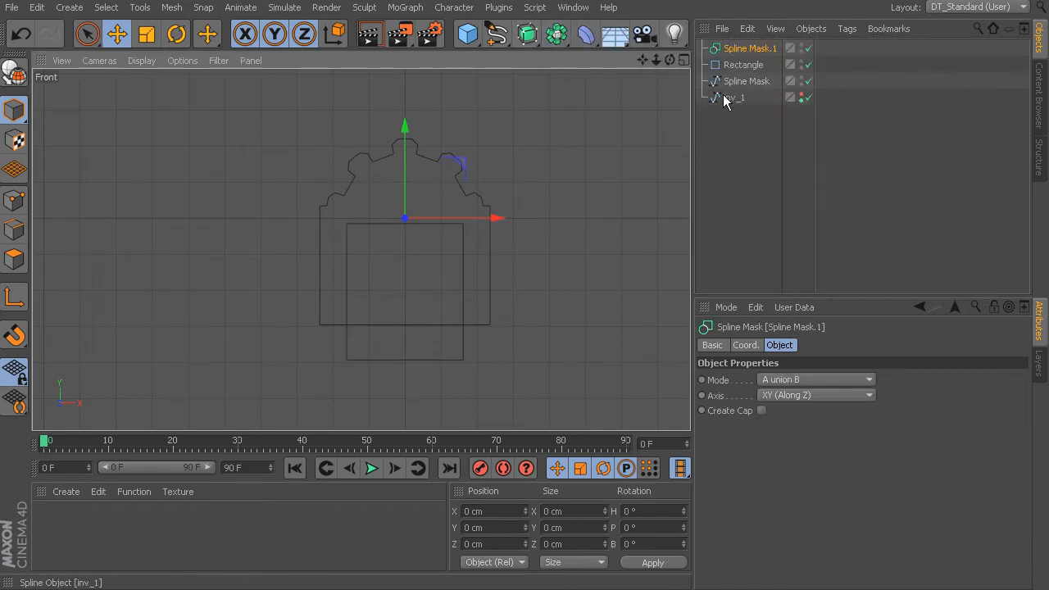
pyautogui.moveTo(740, 87); pyautogui.dragTo(762, 68)
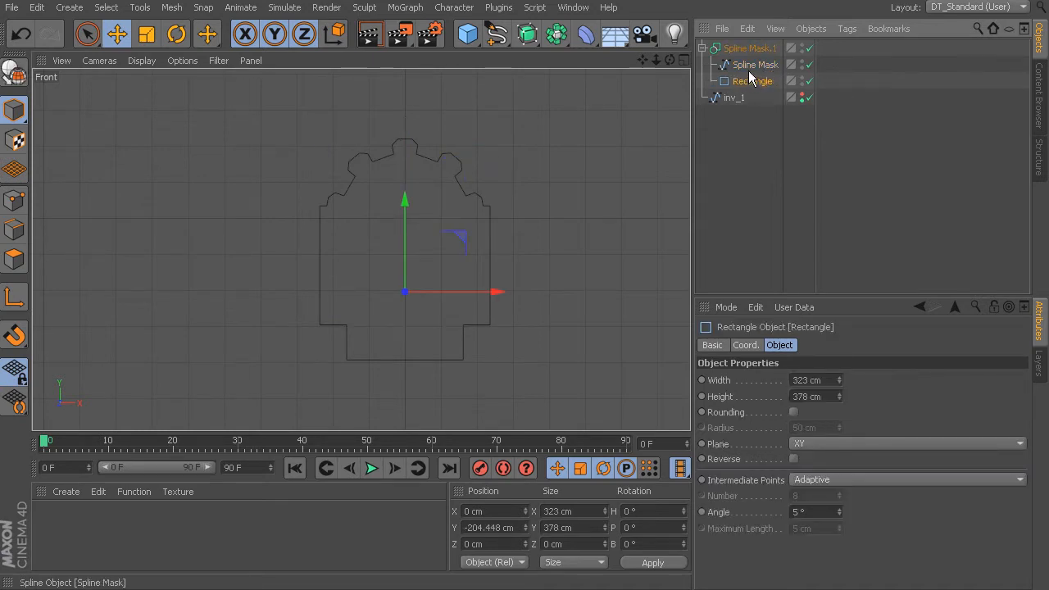
pyautogui.click(748, 47)
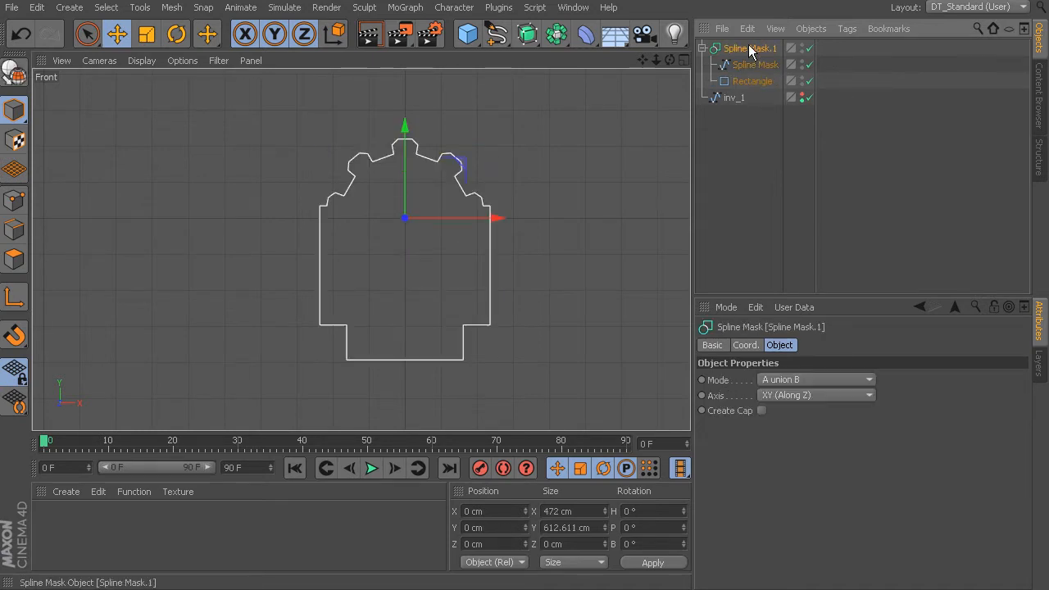
pyautogui.click(811, 379)
pyautogui.click(821, 409)
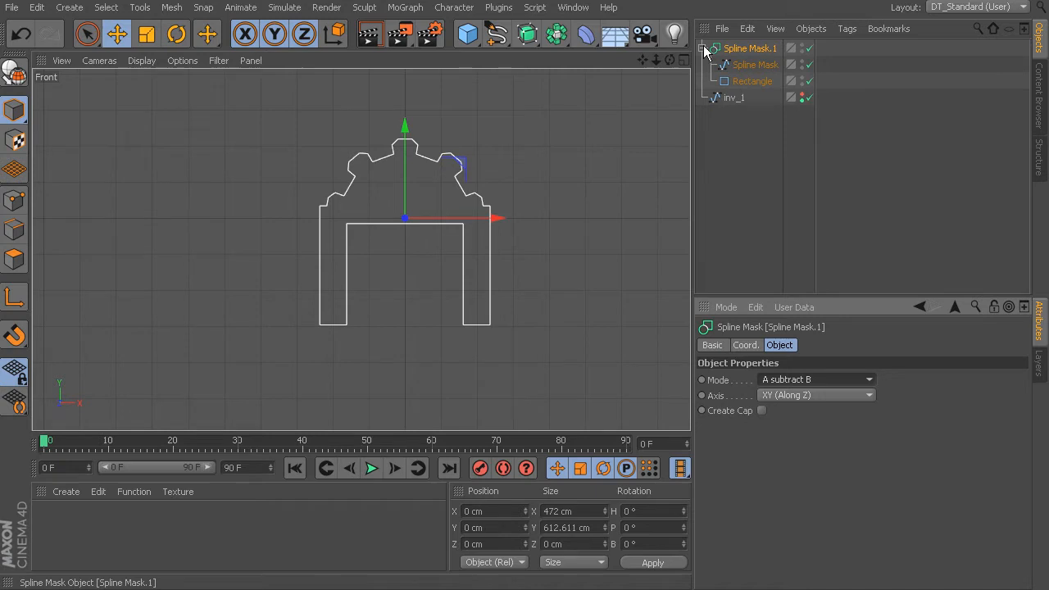
# Step: Lower the cutting rectangle along Y to about -214 cm and convert its Spline Mask into an editable spline
pyautogui.click(751, 81)
pyautogui.moveTo(402, 198)
pyautogui.mouseDown()
pyautogui.moveTo(404, 215)
pyautogui.moveTo(405, 201)
pyautogui.mouseUp()
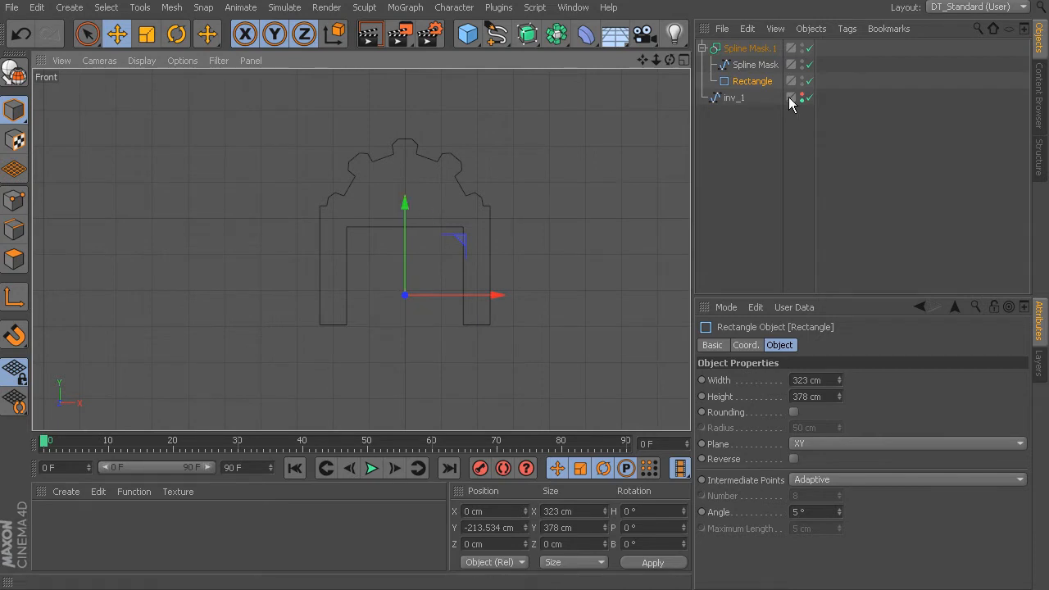
pyautogui.rightClick(750, 48)
pyautogui.click(822, 364)
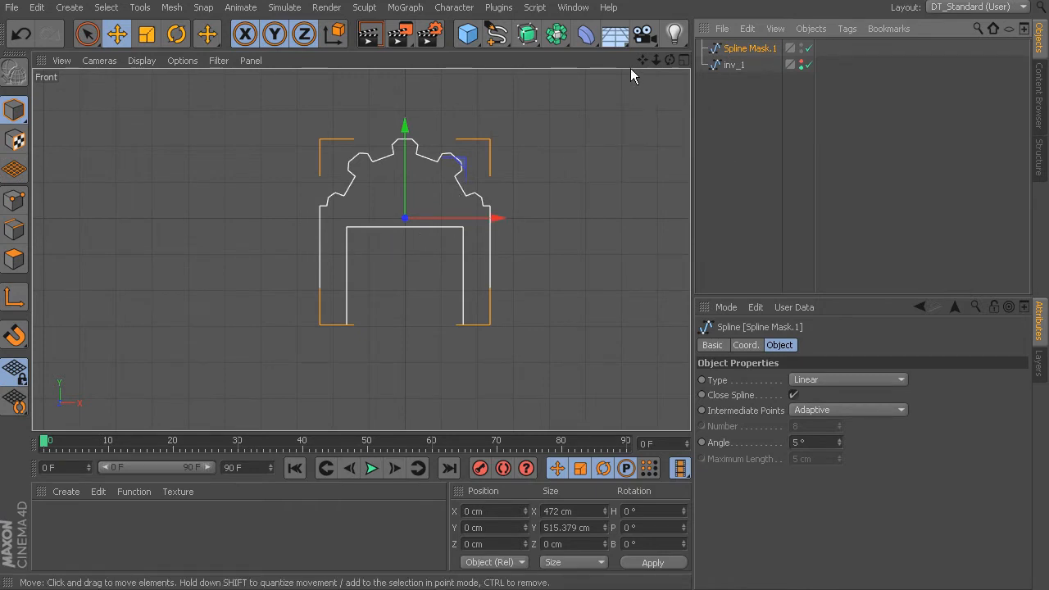
# Step: Add an n-Side spline and lower it along Y to about -89 cm over the arch opening
pyautogui.click(496, 36)
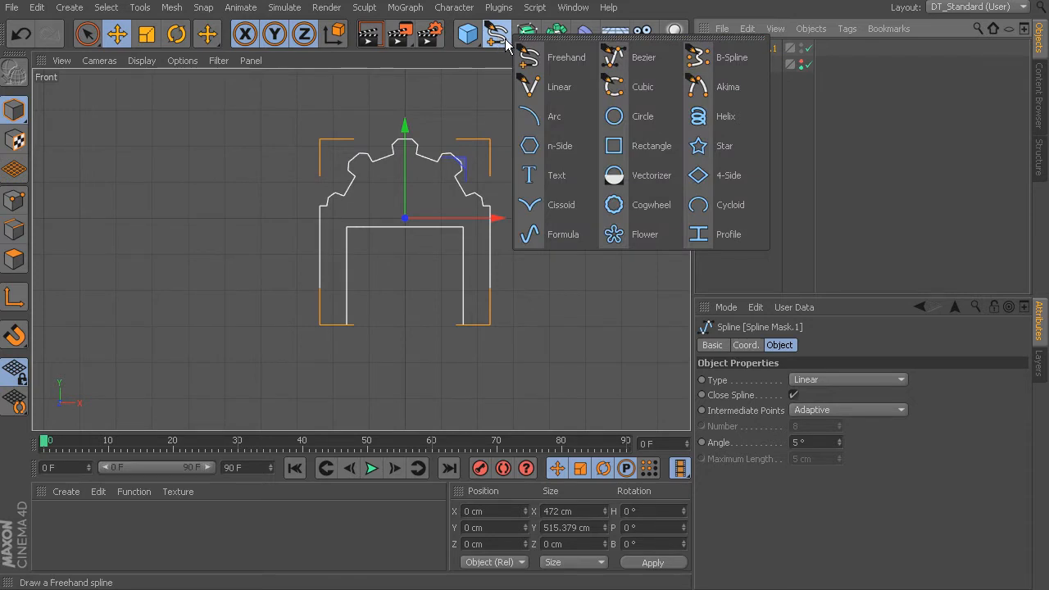
pyautogui.click(557, 145)
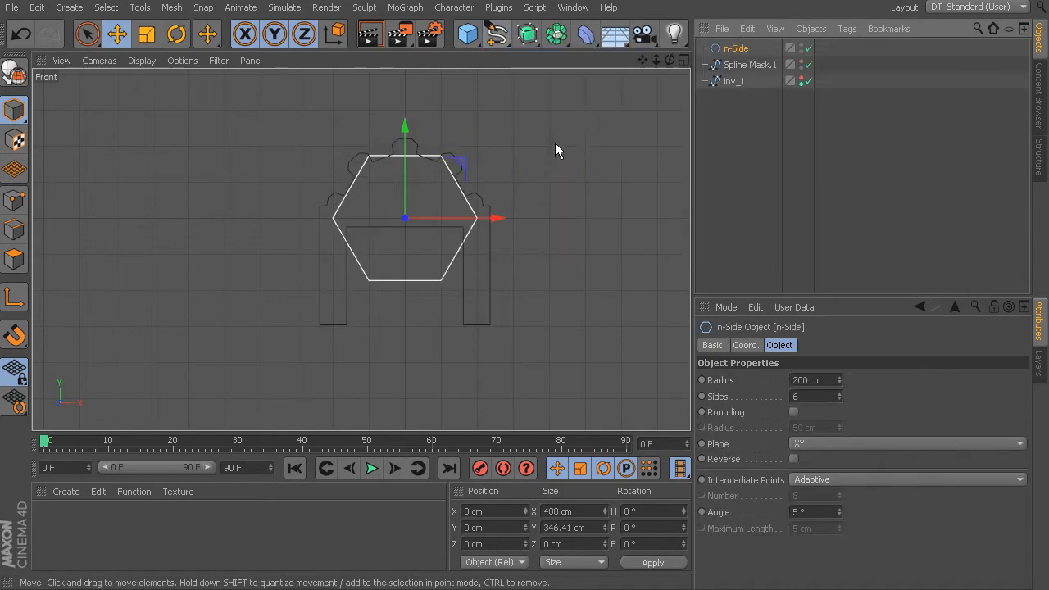
pyautogui.moveTo(407, 131); pyautogui.dragTo(405, 163)
# Step: Try lower side counts on the n-Side spline and return it to 6 sides
pyautogui.click(838, 399)
pyautogui.click(838, 398)
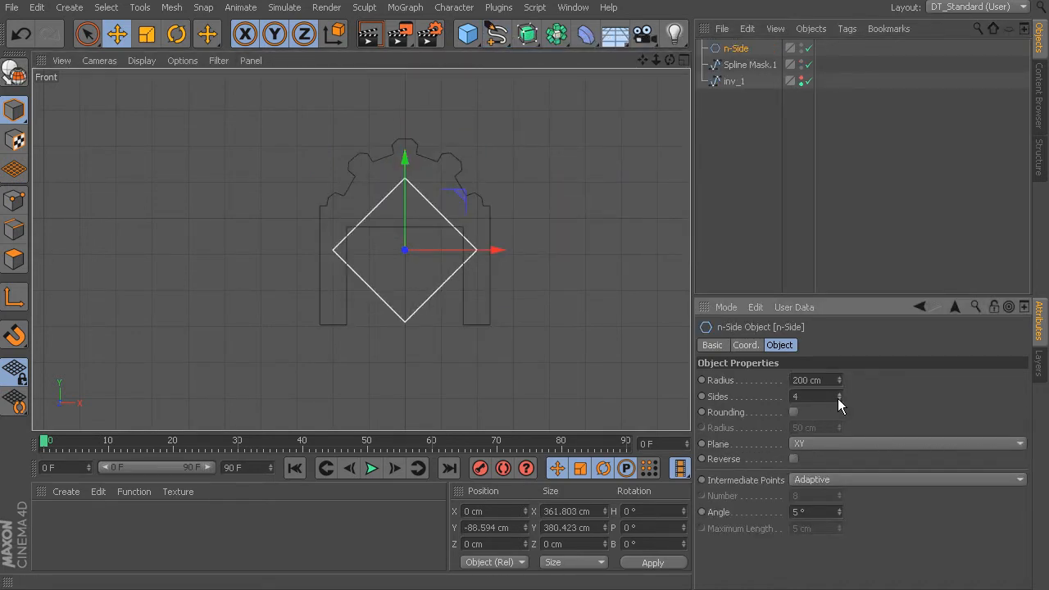
pyautogui.click(838, 398)
pyautogui.click(838, 393)
pyautogui.click(838, 392)
pyautogui.click(838, 393)
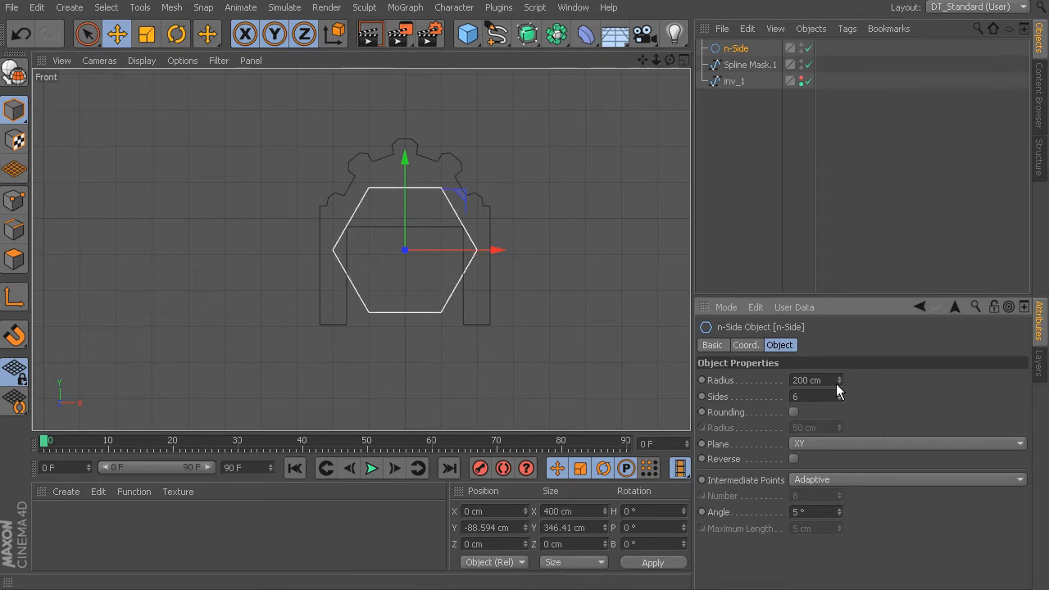
# Step: Set the hexagon's radius to 132 cm and move it along Y to about -107 cm, overlapping the opening's upper edge
pyautogui.moveTo(838, 381); pyautogui.dragTo(427, 235)
pyautogui.moveTo(407, 166); pyautogui.dragTo(405, 188)
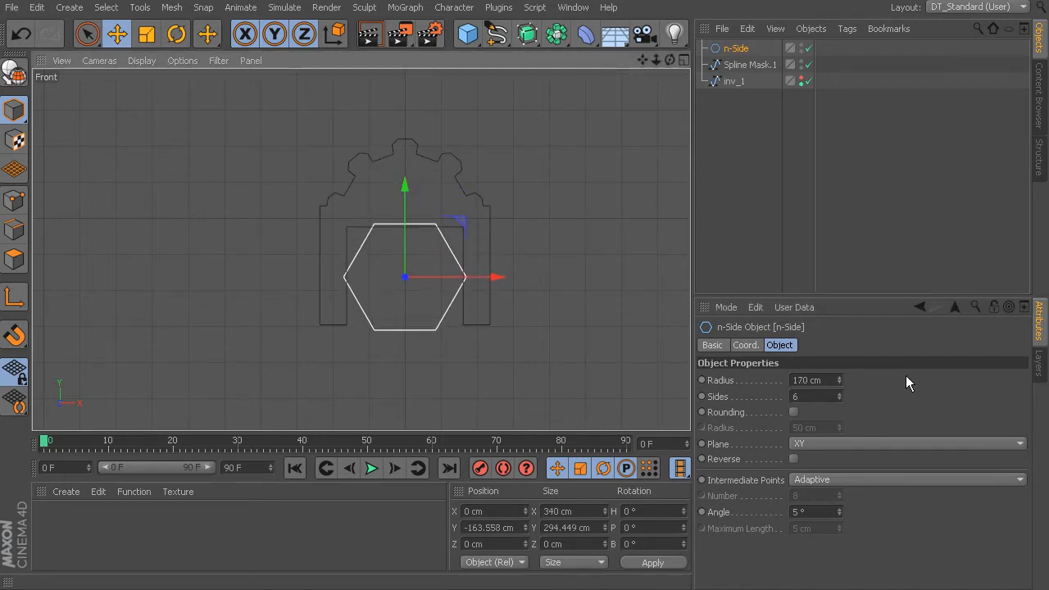
pyautogui.click(838, 376)
pyautogui.moveTo(838, 377)
pyautogui.mouseDown()
pyautogui.moveTo(837, 394)
pyautogui.moveTo(830, 372)
pyautogui.mouseUp()
pyautogui.moveTo(405, 193); pyautogui.dragTo(408, 174)
pyautogui.moveTo(837, 380); pyautogui.dragTo(837, 393)
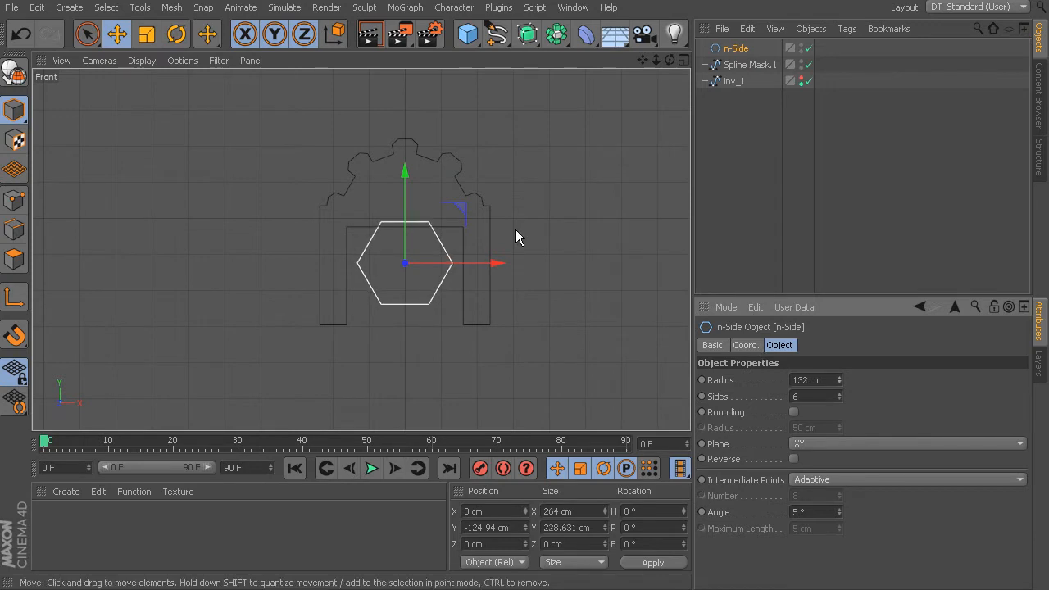
pyautogui.moveTo(404, 182); pyautogui.dragTo(406, 174)
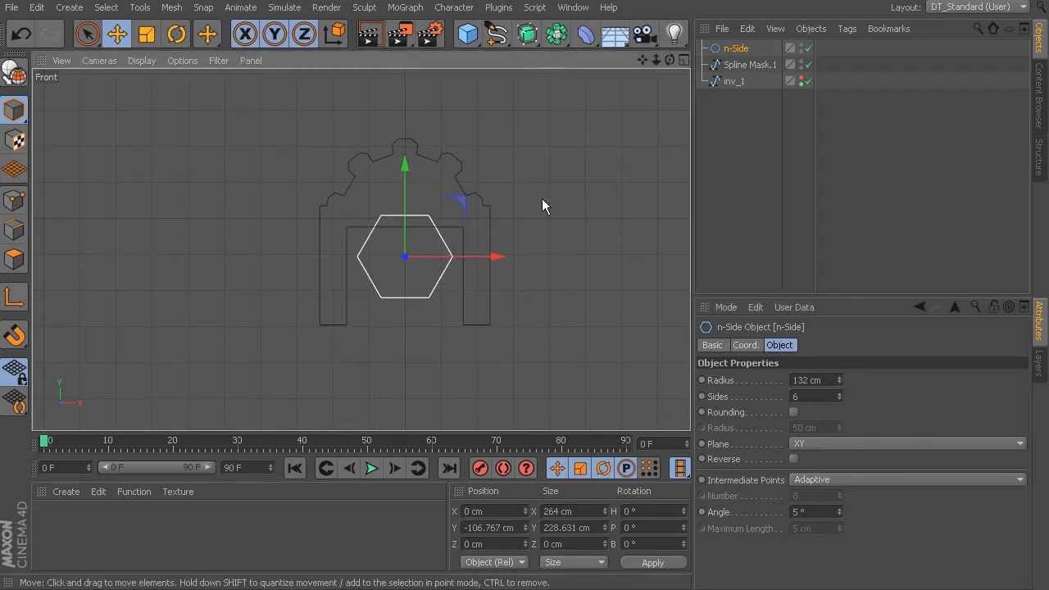
# Step: Unite the hexagon with the arch outline in a new Spline Mask and convert the result into an editable spline
pyautogui.moveTo(586, 33); pyautogui.dragTo(613, 85)
pyautogui.moveTo(737, 63)
pyautogui.mouseDown()
pyautogui.moveTo(747, 49)
pyautogui.moveTo(746, 81)
pyautogui.moveTo(749, 50)
pyautogui.mouseUp()
pyautogui.click(746, 48)
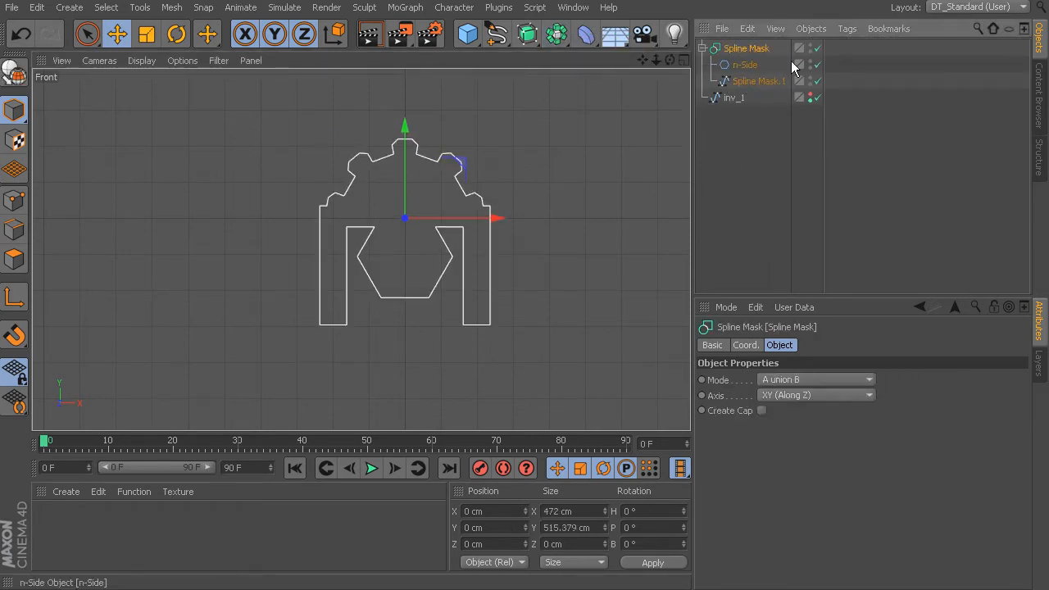
pyautogui.rightClick(750, 48)
pyautogui.click(826, 380)
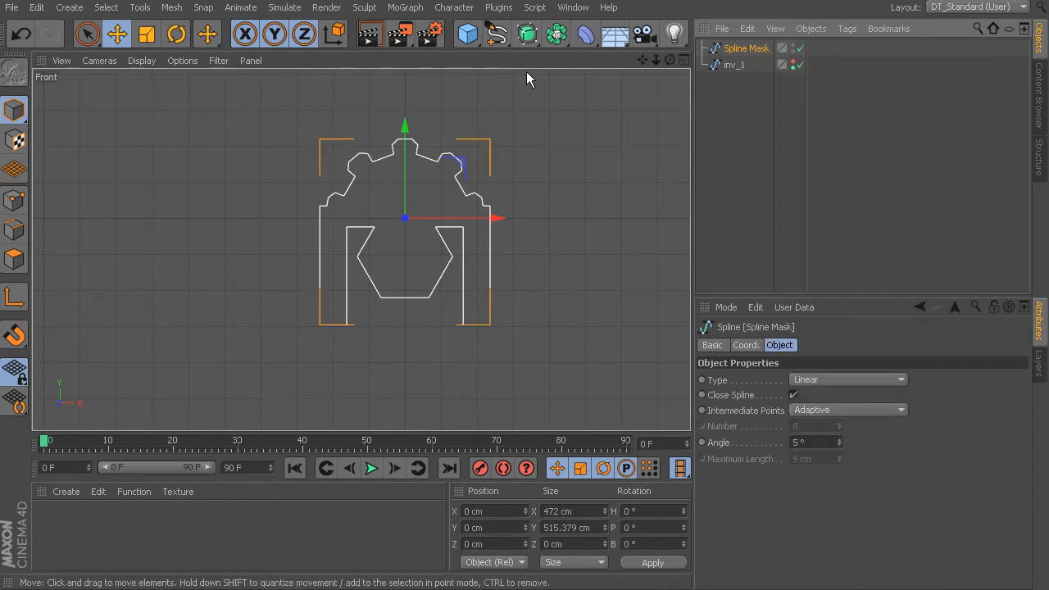
# Step: Add a diamond 4-Side spline with a 292 cm and b 49 cm, raised along Y to about 30 cm above the opening
pyautogui.click(505, 37)
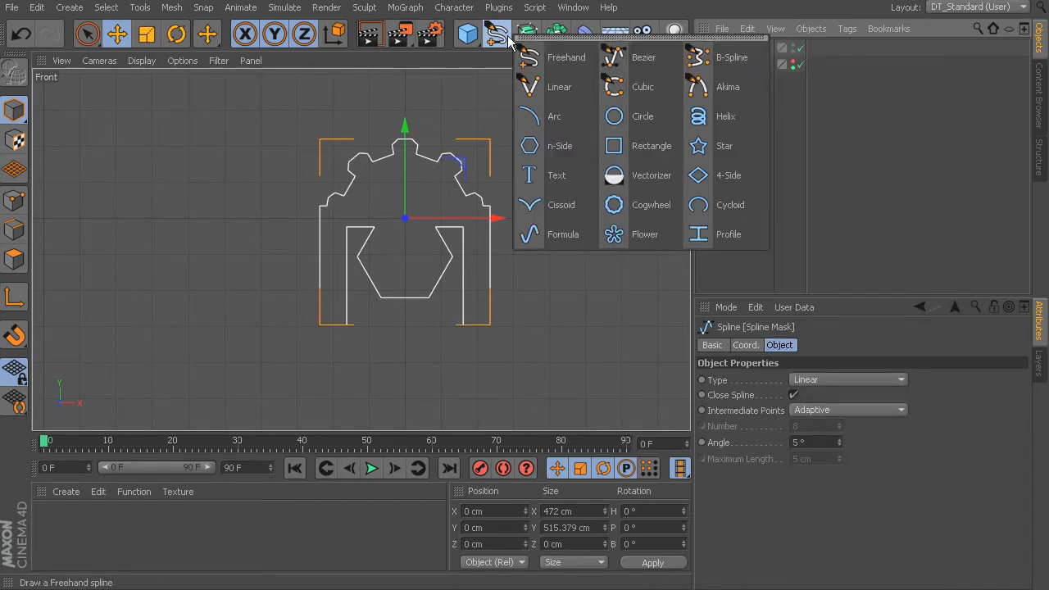
pyautogui.click(713, 175)
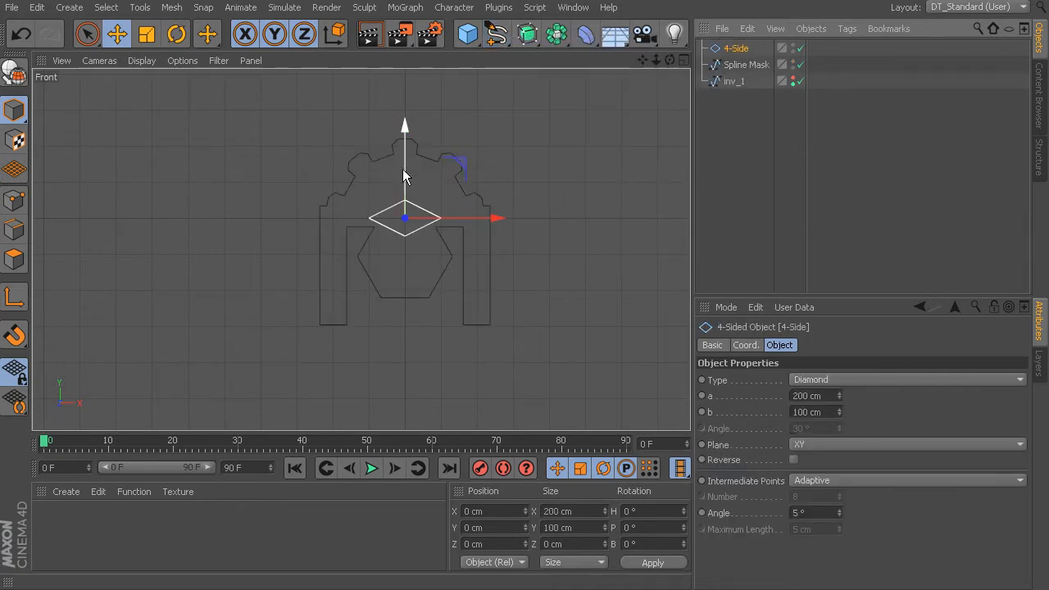
pyautogui.moveTo(404, 171); pyautogui.dragTo(404, 165)
pyautogui.moveTo(840, 397); pyautogui.dragTo(840, 442)
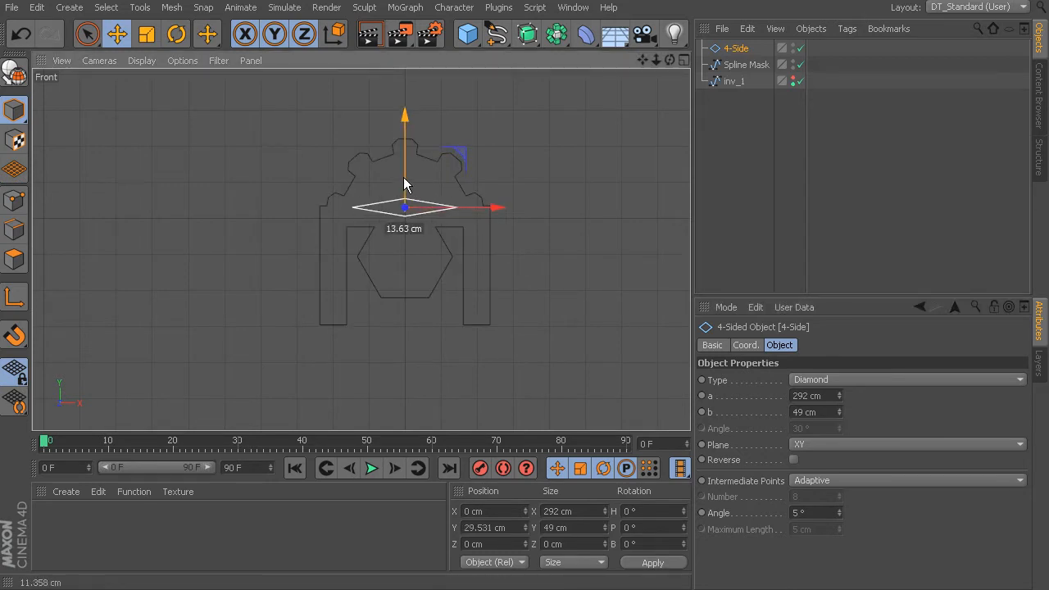
pyautogui.click(541, 174)
pyautogui.click(735, 49)
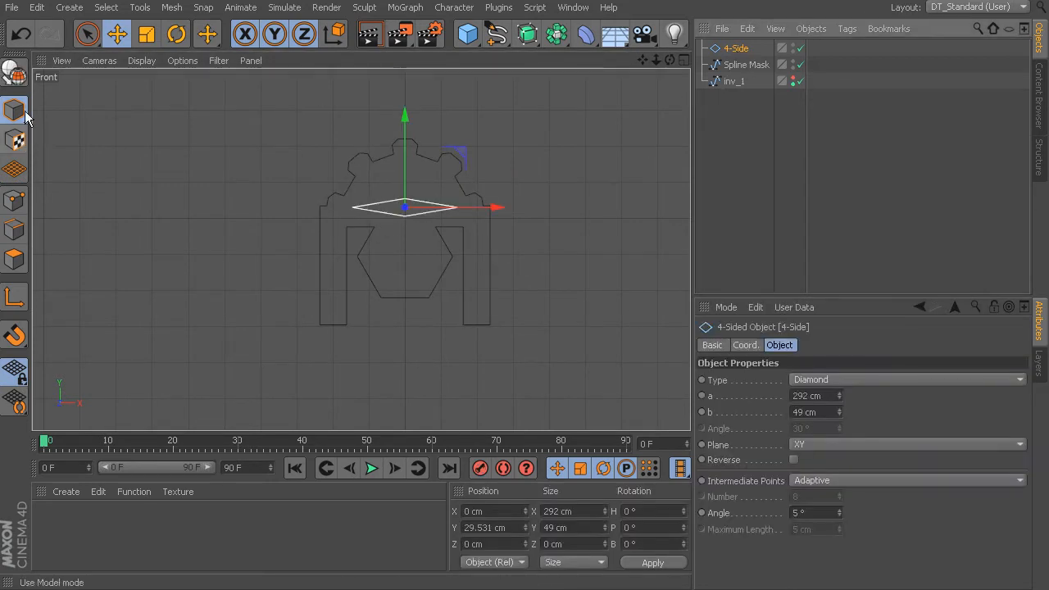
# Step: Make the diamond editable and merge it with the arch outline using Connect Objects + Delete
pyautogui.click(14, 73)
pyautogui.keyDown('ctrl'); pyautogui.click(757, 64); pyautogui.keyUp('ctrl')
pyautogui.rightClick(756, 64)
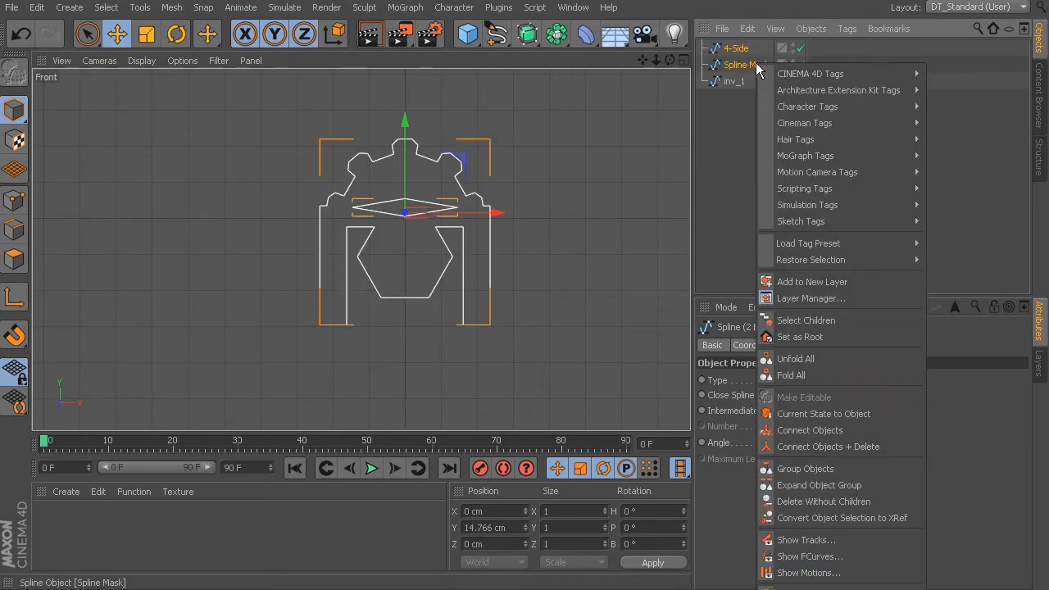
pyautogui.click(839, 447)
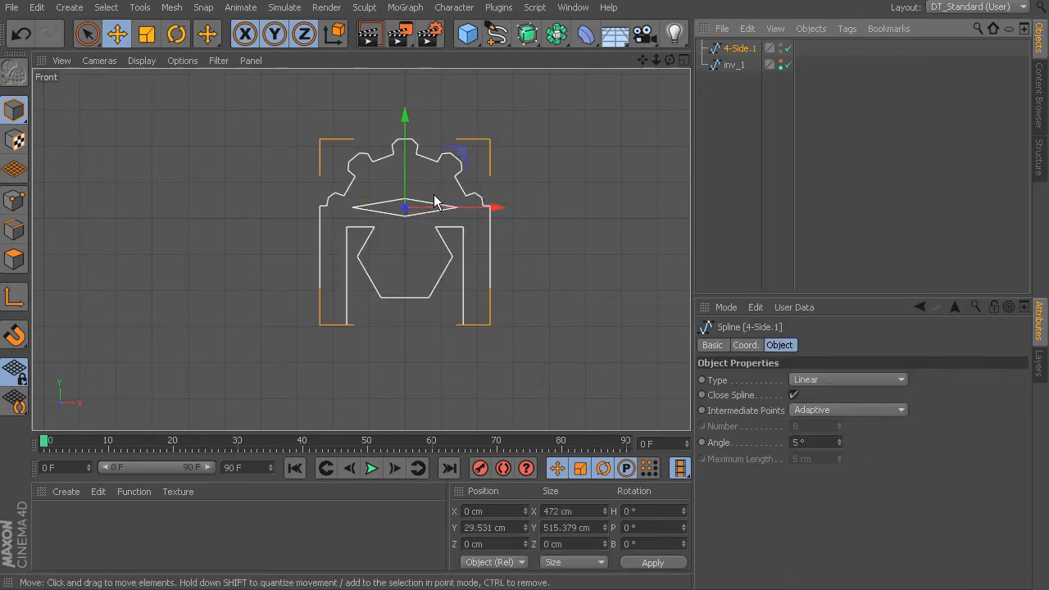
# Step: Deselect the merged arch-and-diamond spline and hide it in the viewport
pyautogui.click(543, 168)
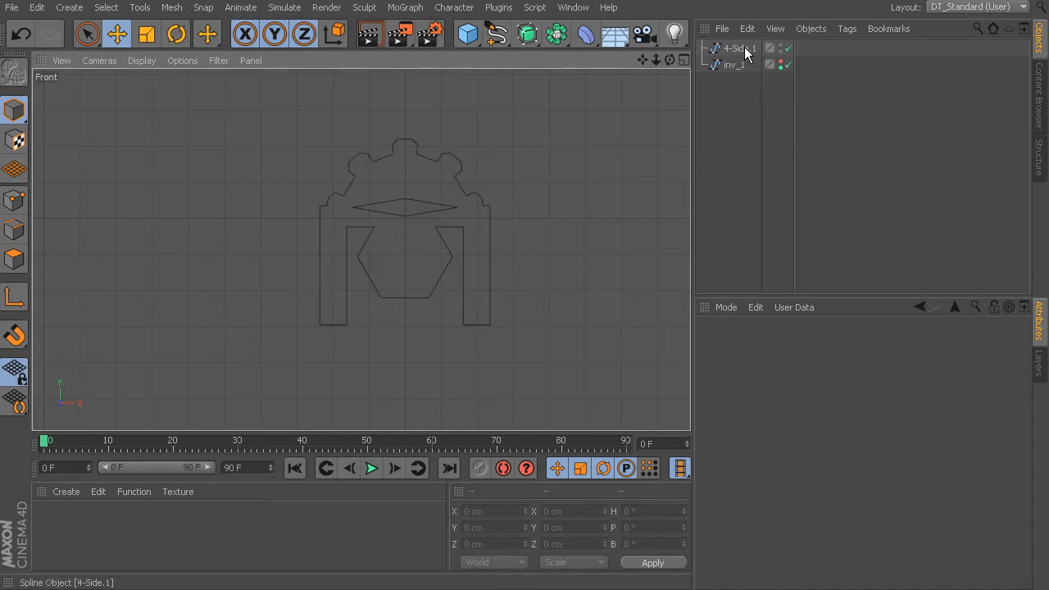
pyautogui.click(781, 46)
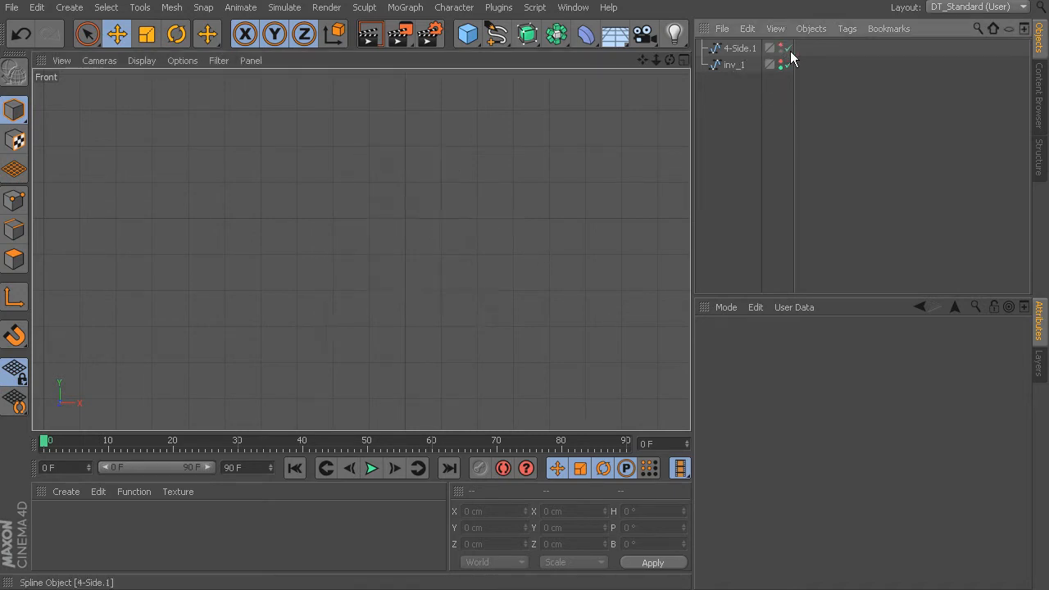
# Step: Add a diamond 4-Side spline at the origin with a set to 556 cm and b to 279 cm
pyautogui.click(495, 38)
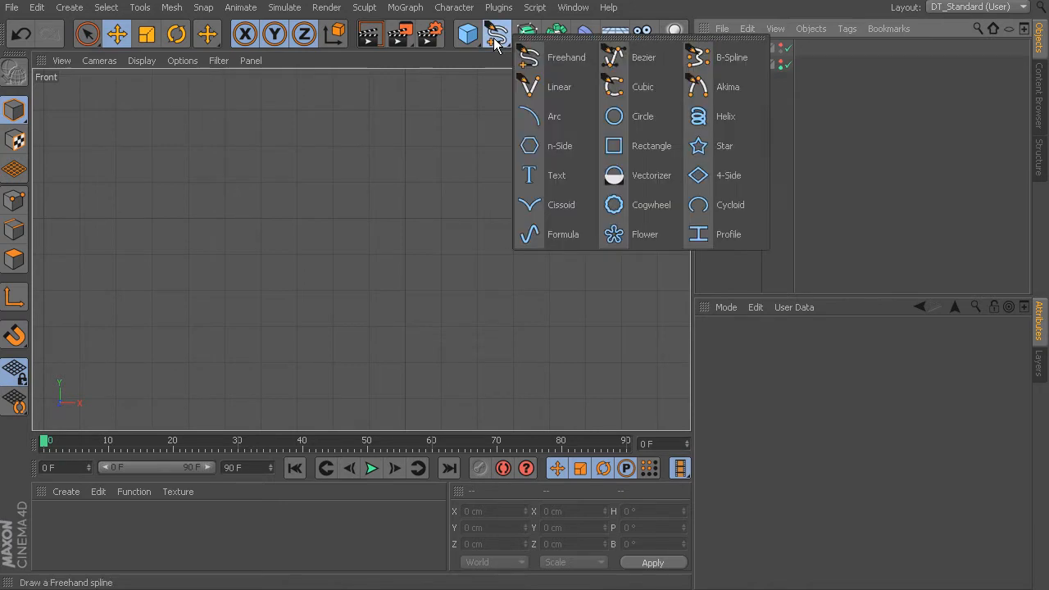
pyautogui.click(704, 176)
pyautogui.moveTo(839, 396)
pyautogui.mouseDown()
pyautogui.moveTo(838, 377)
pyautogui.moveTo(838, 420)
pyautogui.moveTo(840, 385)
pyautogui.moveTo(840, 396)
pyautogui.mouseUp()
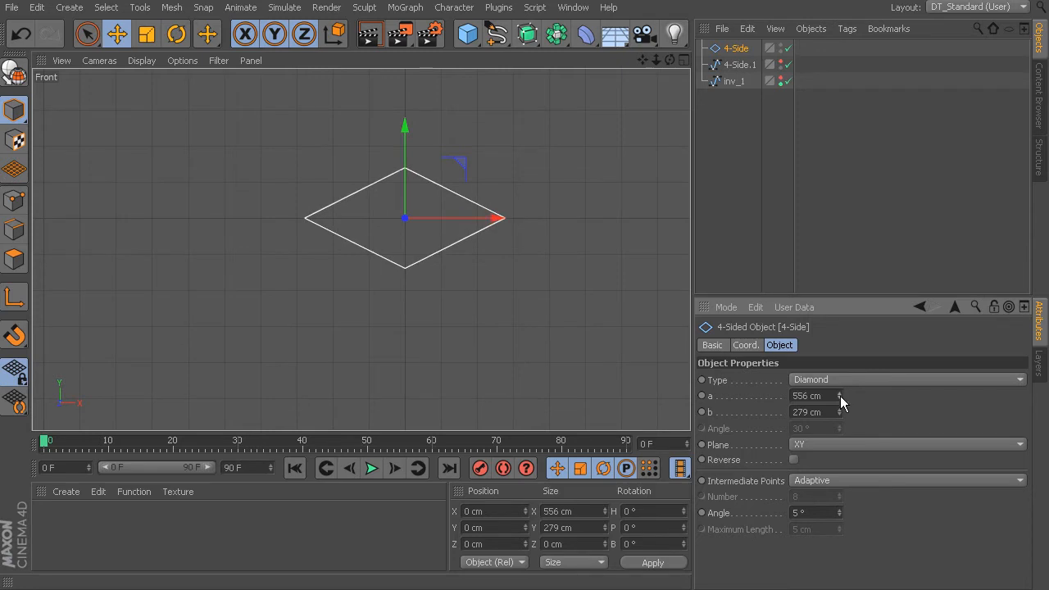
# Step: Add an 87 × 524 cm rectangle spline at X about 202 cm, Y about -45 cm, and copy it to X about -200 cm
pyautogui.click(495, 39)
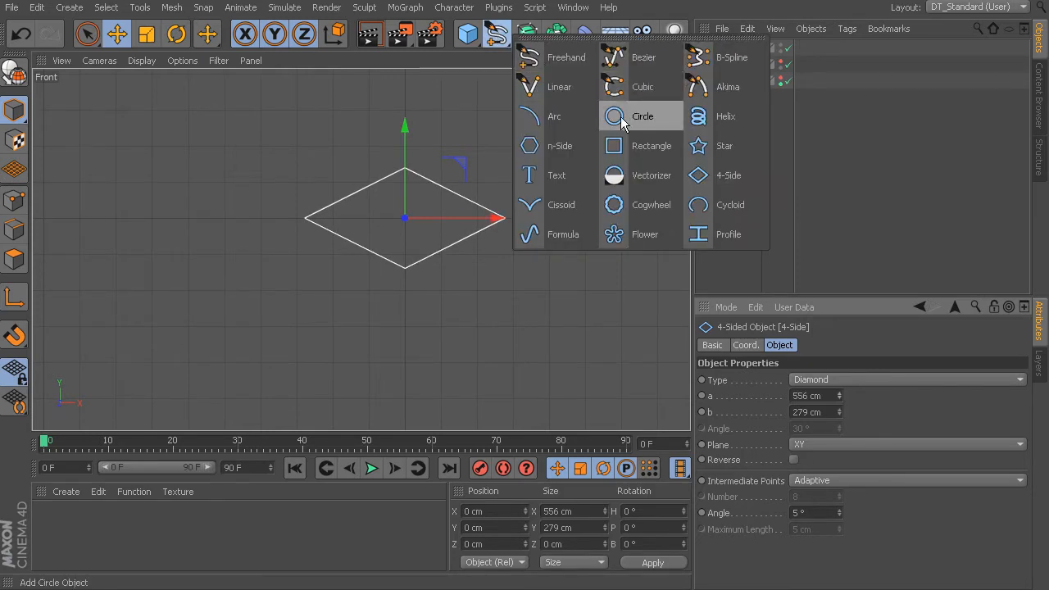
pyautogui.click(627, 146)
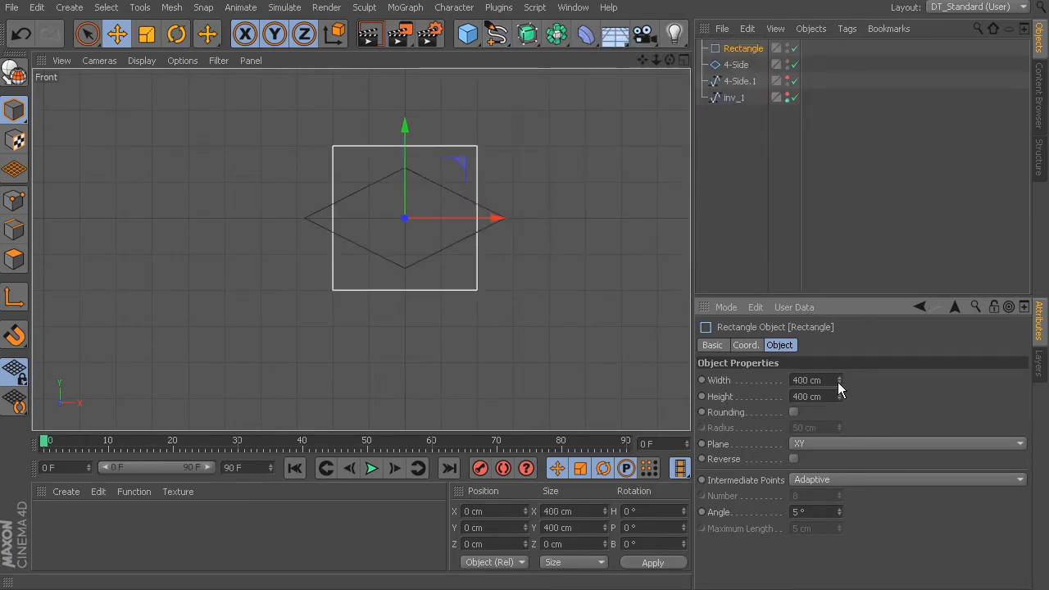
pyautogui.moveTo(839, 382); pyautogui.dragTo(839, 442)
pyautogui.moveTo(494, 219); pyautogui.dragTo(566, 220)
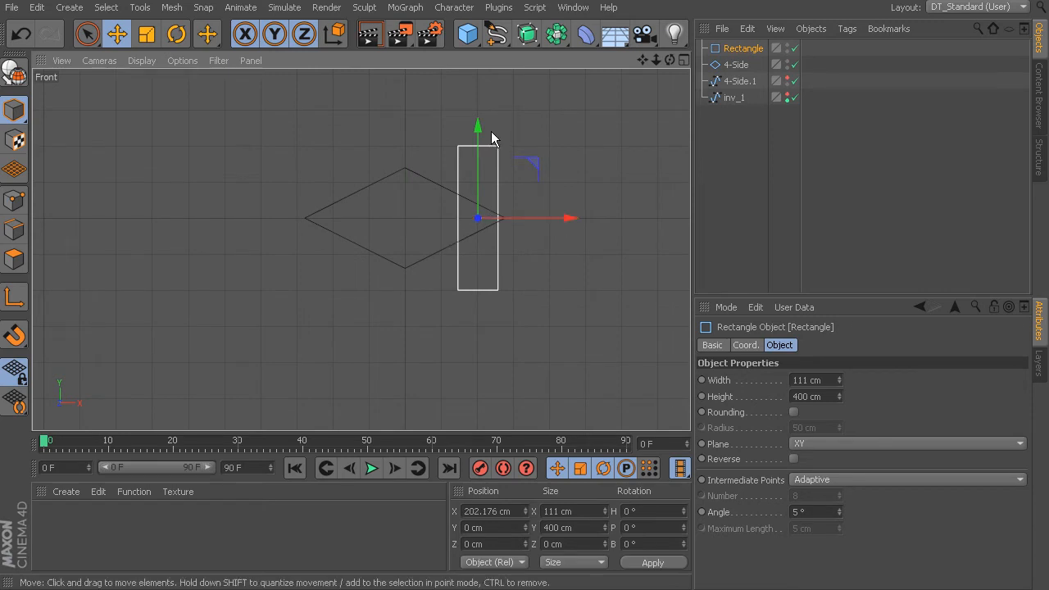
pyautogui.moveTo(491, 131)
pyautogui.mouseDown()
pyautogui.moveTo(482, 168)
pyautogui.moveTo(484, 141)
pyautogui.mouseUp()
pyautogui.moveTo(839, 396); pyautogui.dragTo(815, 392)
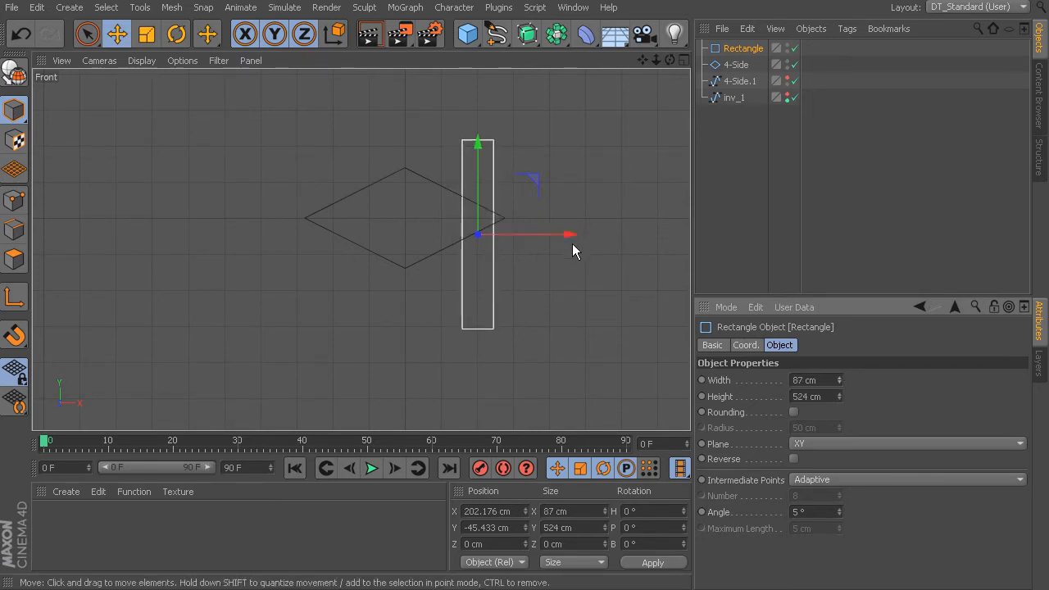
pyautogui.keyDown('ctrl'); pyautogui.moveTo(571, 236); pyautogui.dragTo(427, 233); pyautogui.keyUp('ctrl')
pyautogui.click(584, 196)
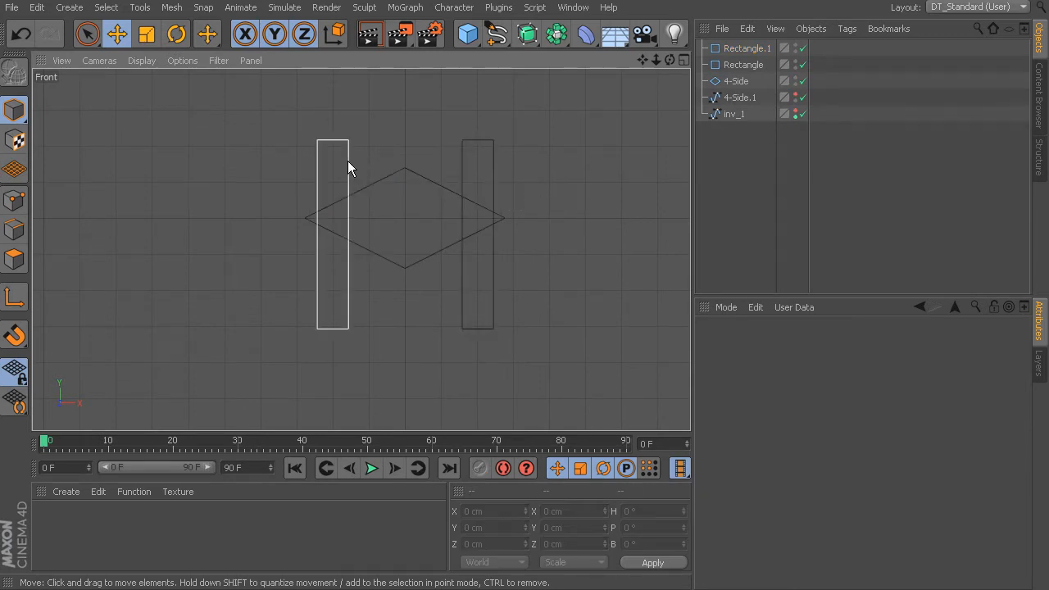
# Step: Make the two tall rectangles editable and merge them using Connect Objects + Delete
pyautogui.click(342, 139)
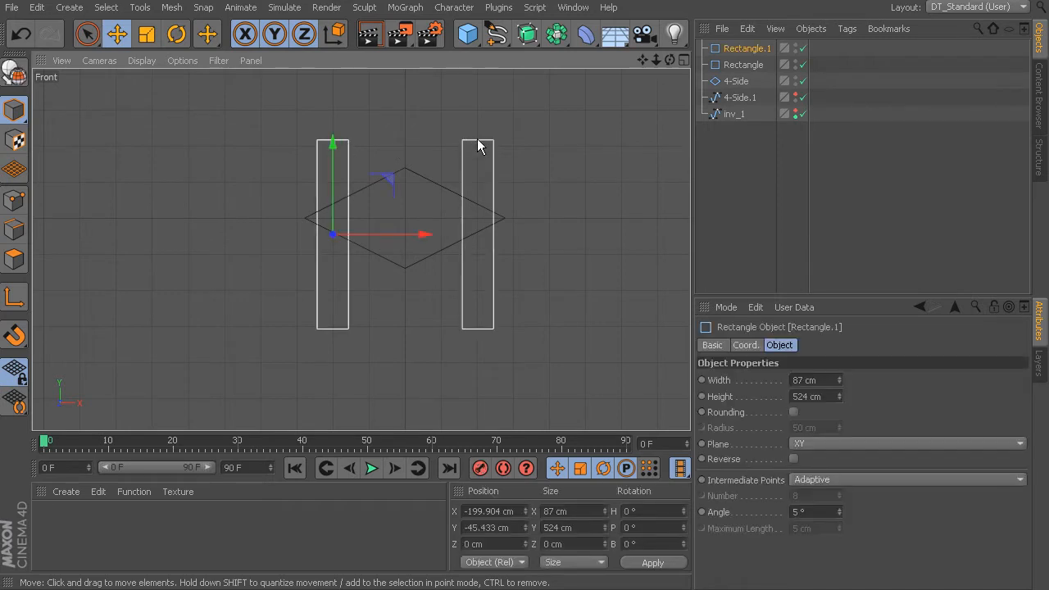
pyautogui.keyDown('shift'); pyautogui.click(482, 146); pyautogui.keyUp('shift')
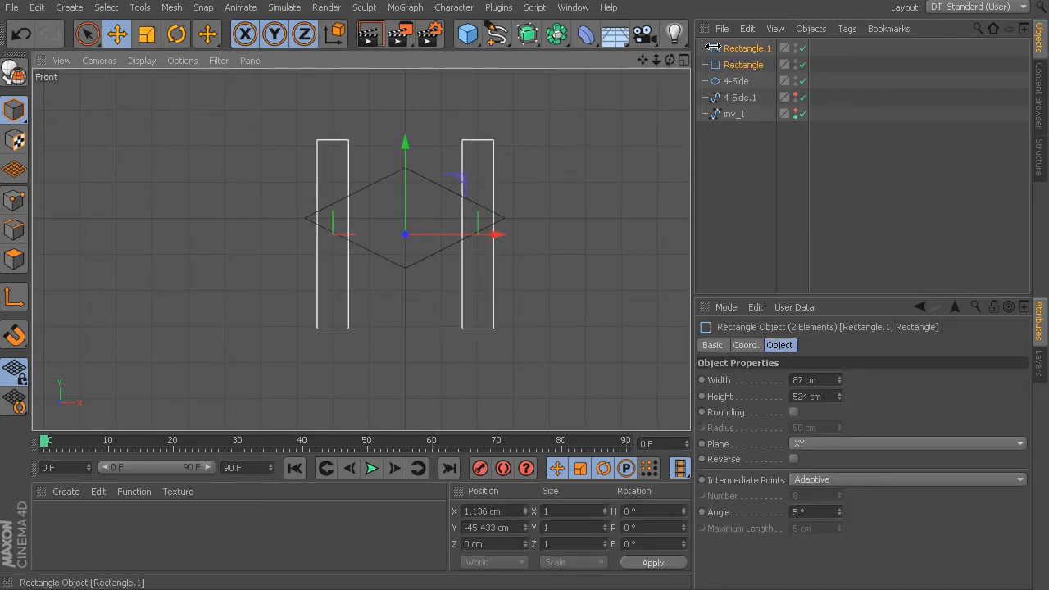
pyautogui.click(14, 72)
pyautogui.rightClick(734, 62)
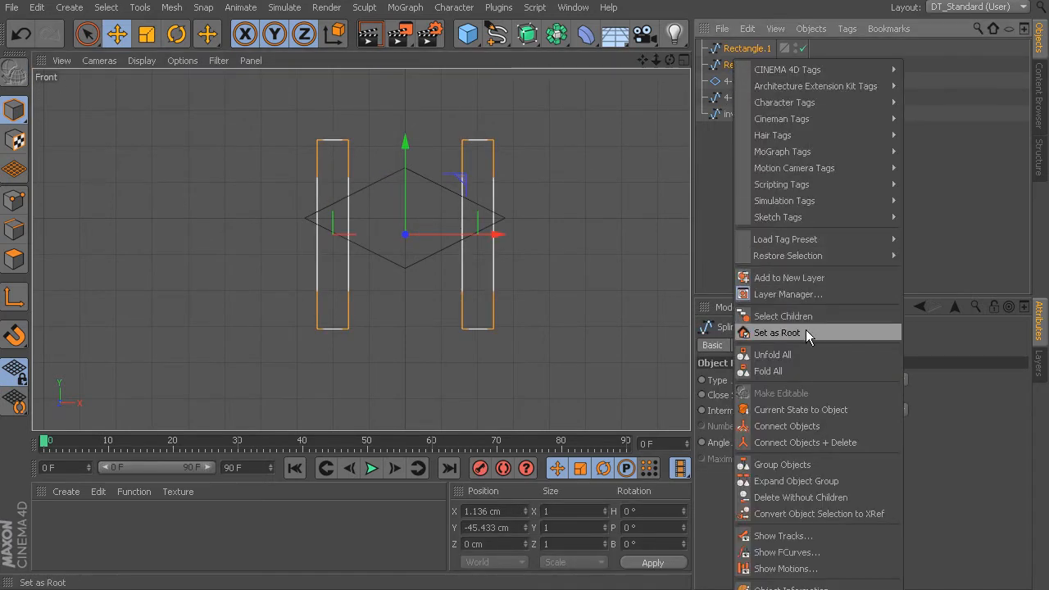
pyautogui.click(822, 443)
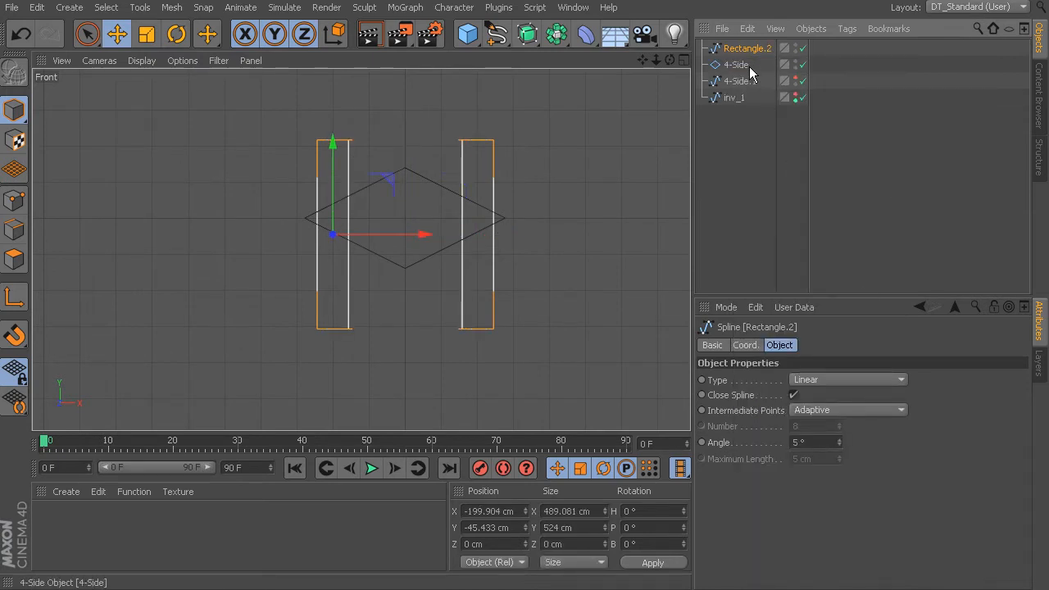
# Step: Unite the merged rectangles with the diamond in a new Spline Mask and convert the result into an editable spline
pyautogui.click(556, 32)
pyautogui.click(616, 84)
pyautogui.moveTo(747, 65)
pyautogui.mouseDown()
pyautogui.moveTo(754, 48)
pyautogui.moveTo(744, 75)
pyautogui.moveTo(752, 69)
pyautogui.mouseUp()
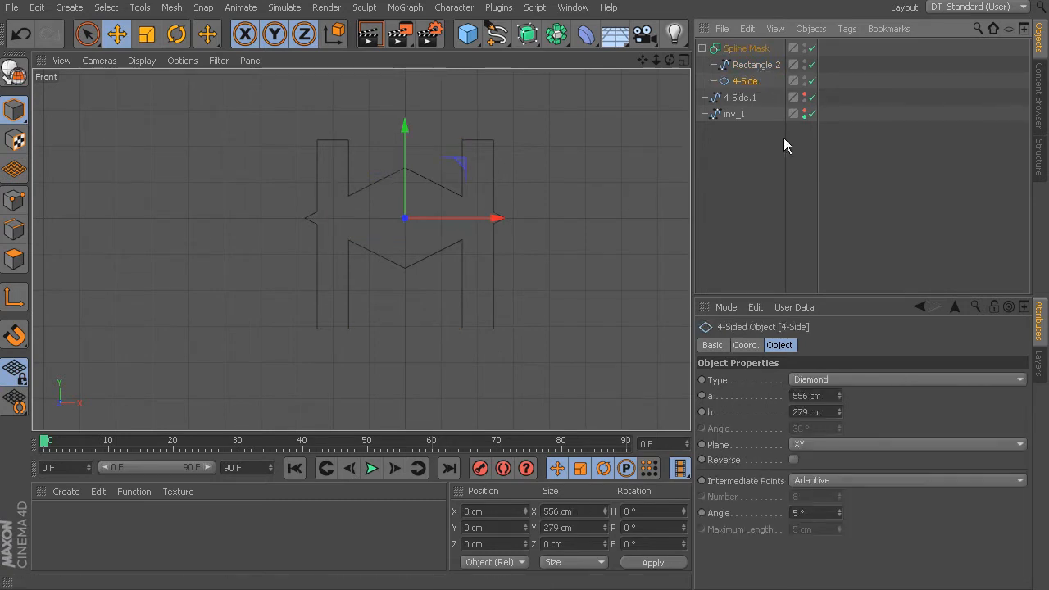
pyautogui.rightClick(750, 48)
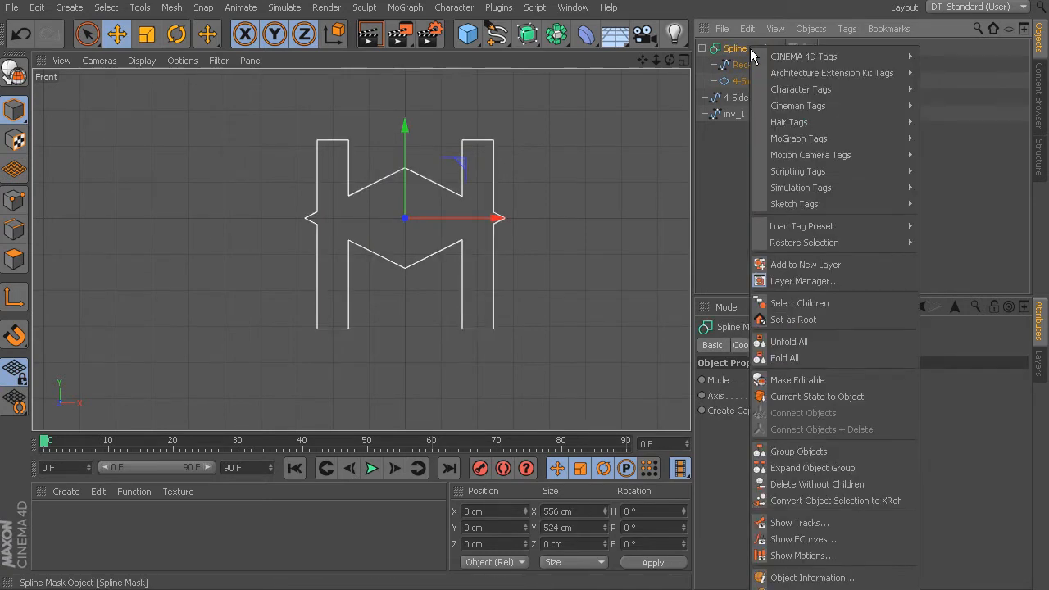
pyautogui.click(799, 358)
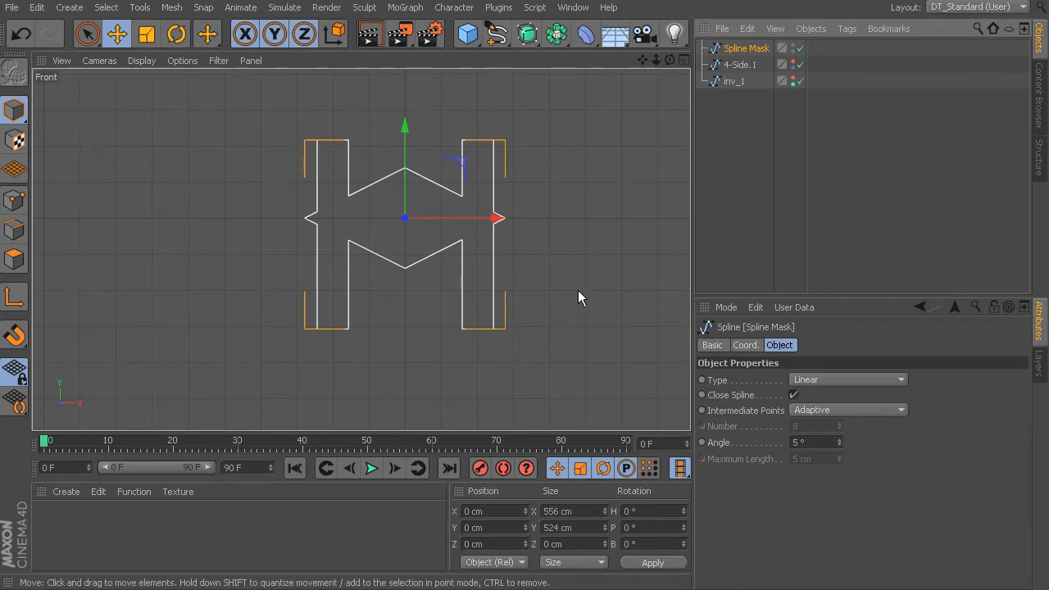
# Step: Add a 411 × 298 cm rectangle spline centred at X 0, Y about -348 cm, overlapping the lower legs of the outline
pyautogui.click(498, 41)
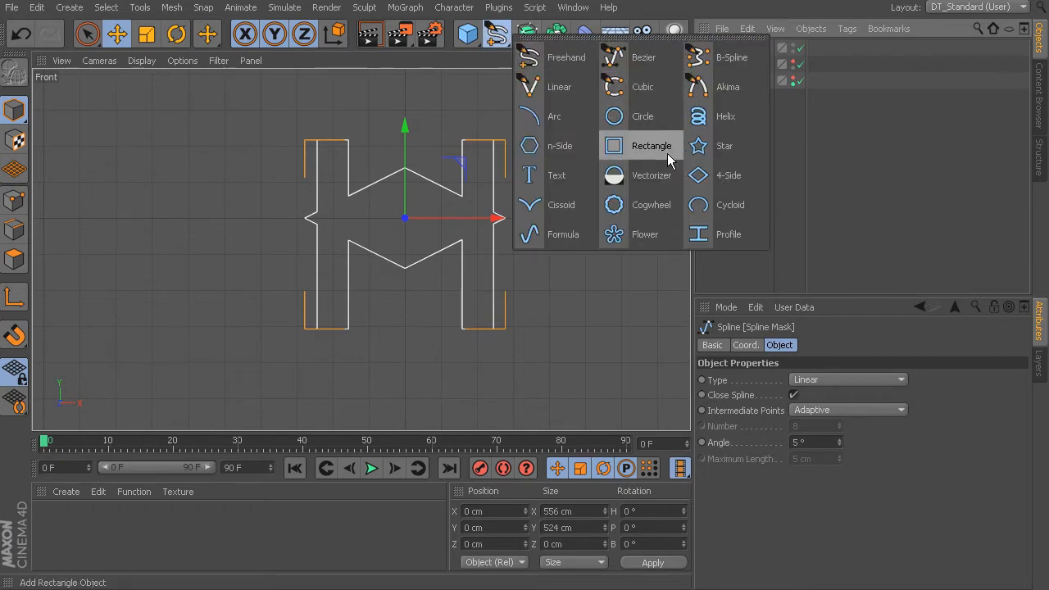
pyautogui.click(648, 144)
pyautogui.moveTo(400, 146); pyautogui.dragTo(403, 253)
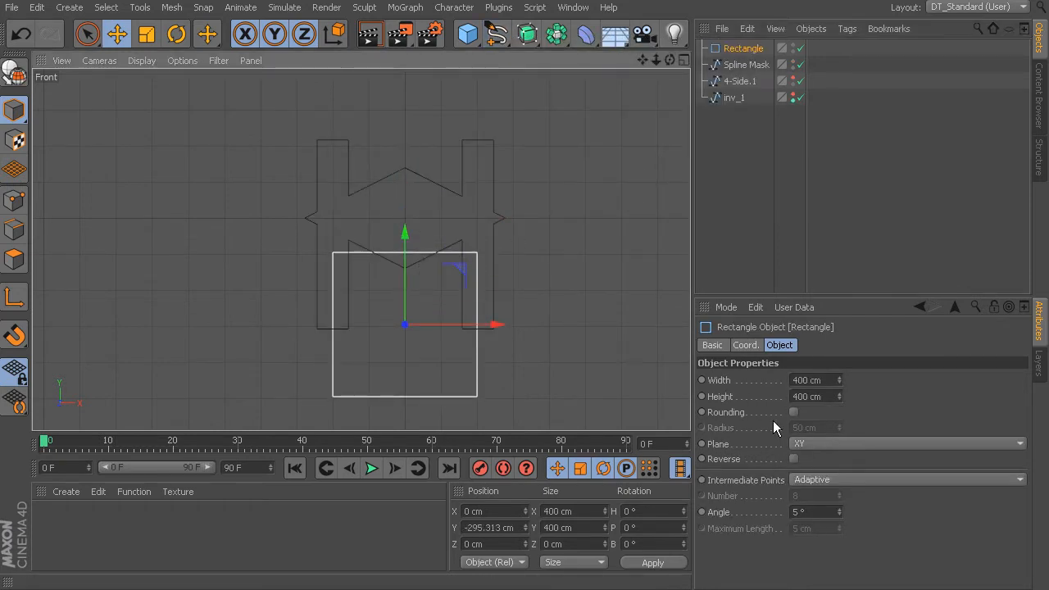
pyautogui.moveTo(839, 380)
pyautogui.mouseDown()
pyautogui.moveTo(846, 370)
pyautogui.moveTo(841, 393)
pyautogui.mouseUp()
pyautogui.moveTo(494, 325); pyautogui.dragTo(528, 327)
pyautogui.moveTo(439, 236); pyautogui.dragTo(438, 254)
pyautogui.moveTo(516, 343); pyautogui.dragTo(534, 346)
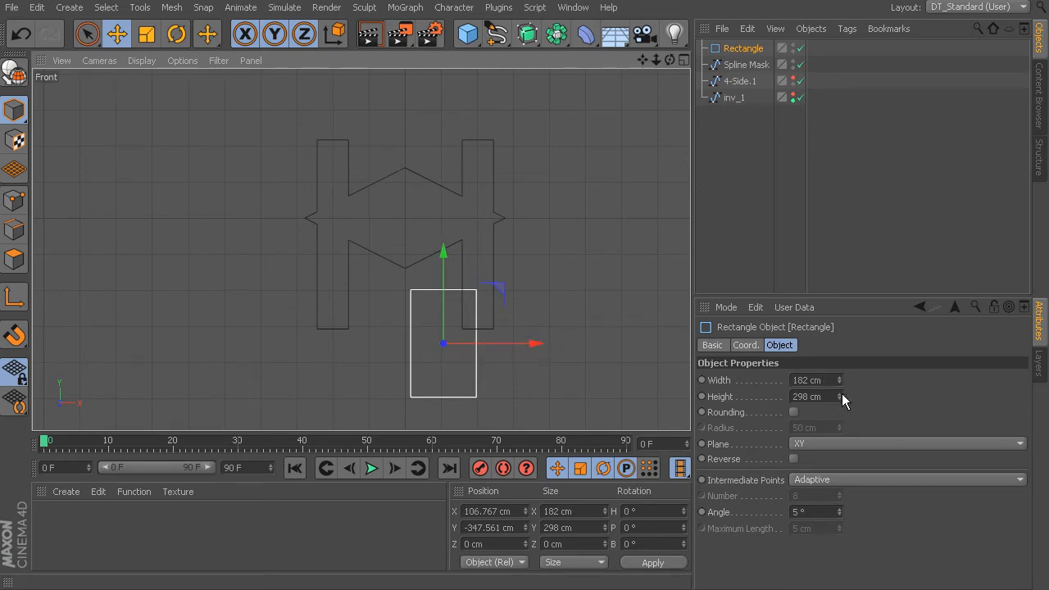
pyautogui.moveTo(839, 381); pyautogui.dragTo(839, 193)
pyautogui.moveTo(536, 343); pyautogui.dragTo(502, 348)
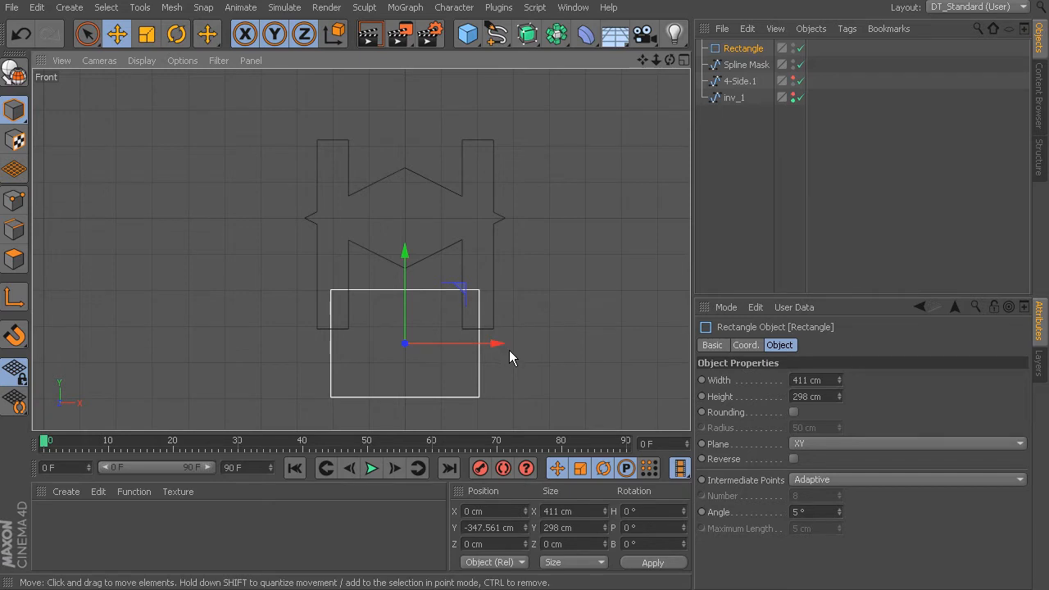
# Step: Cut the rectangle from the outline with a new Spline Mask set to A subtract B, and make the result editable
pyautogui.moveTo(554, 37); pyautogui.dragTo(634, 84)
pyautogui.moveTo(732, 65); pyautogui.dragTo(758, 64)
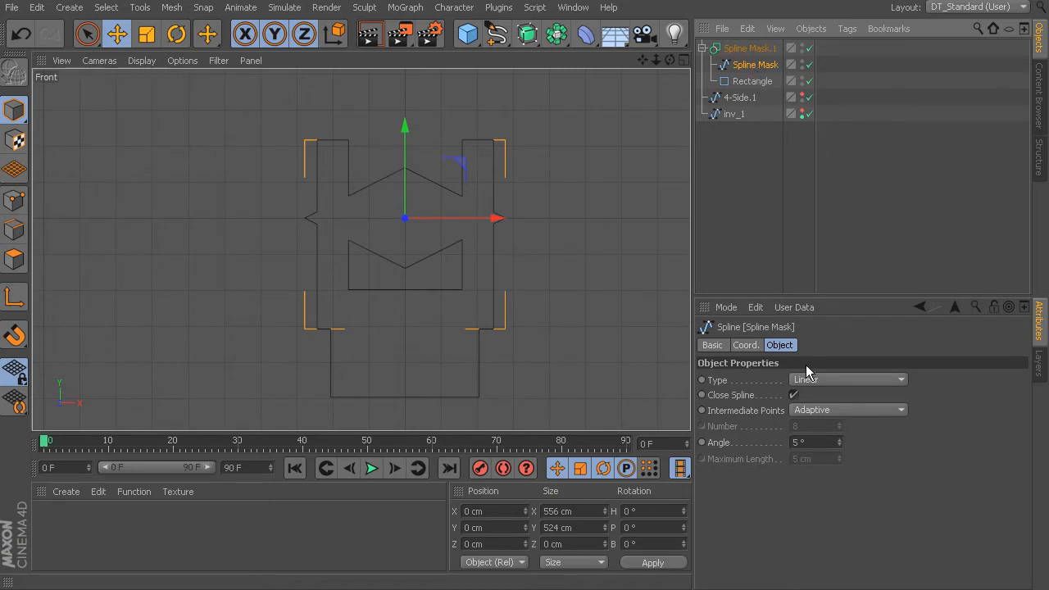
pyautogui.click(747, 49)
pyautogui.click(809, 378)
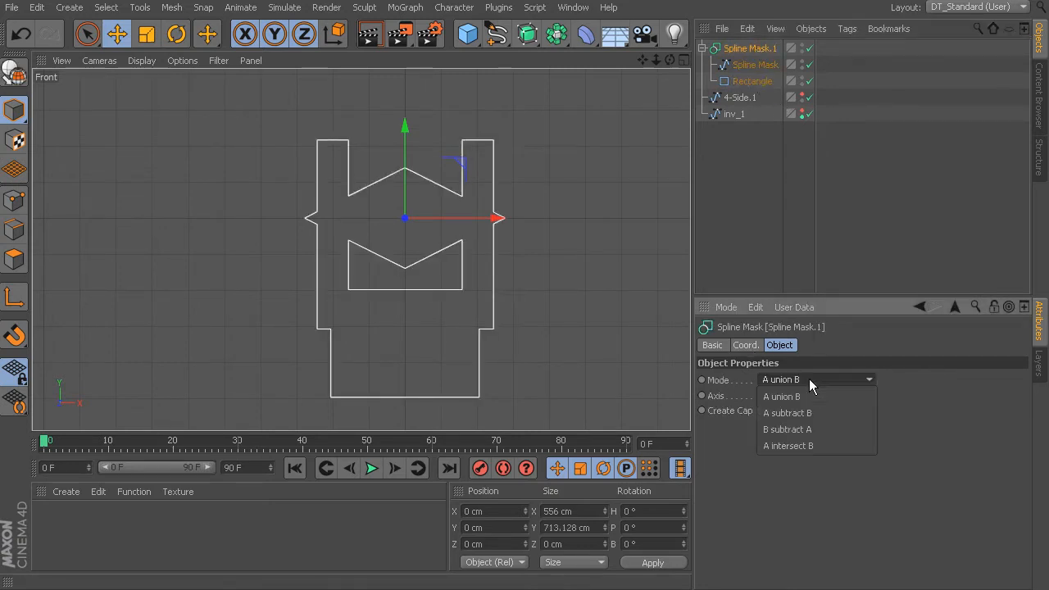
pyautogui.click(812, 415)
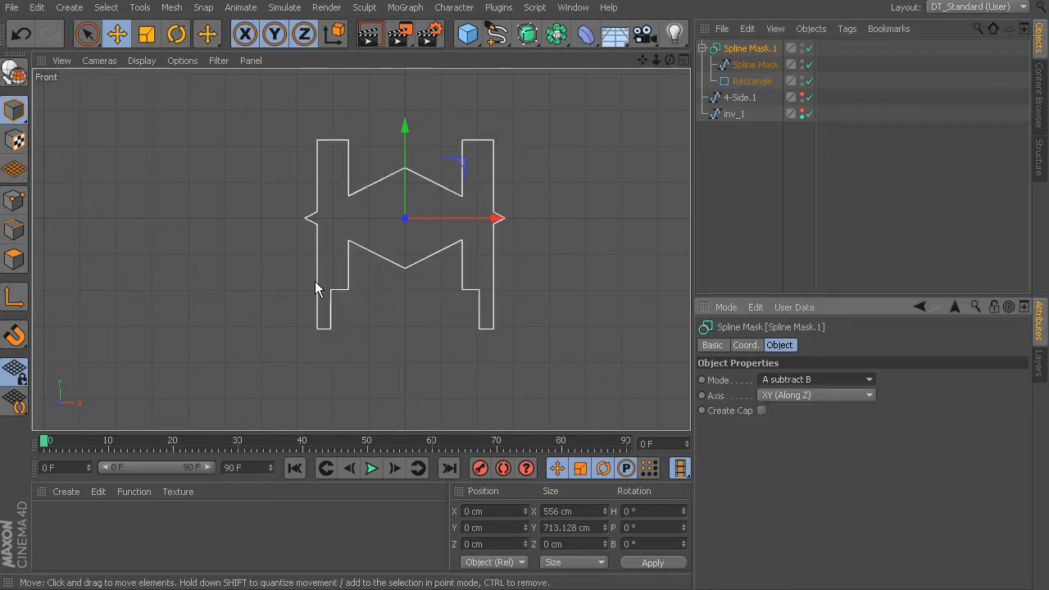
pyautogui.rightClick(751, 51)
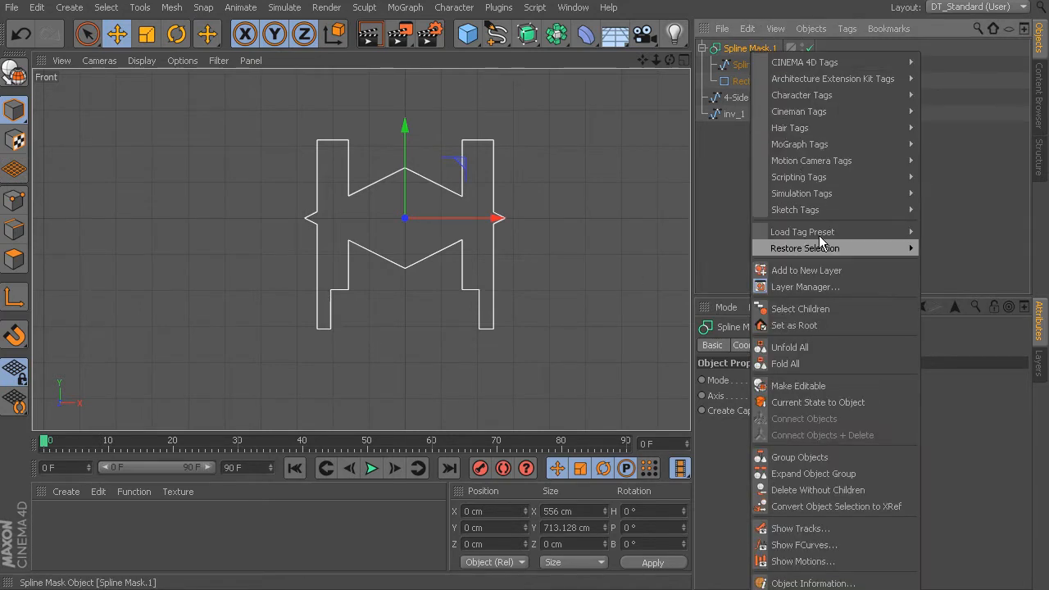
pyautogui.click(817, 385)
pyautogui.click(635, 218)
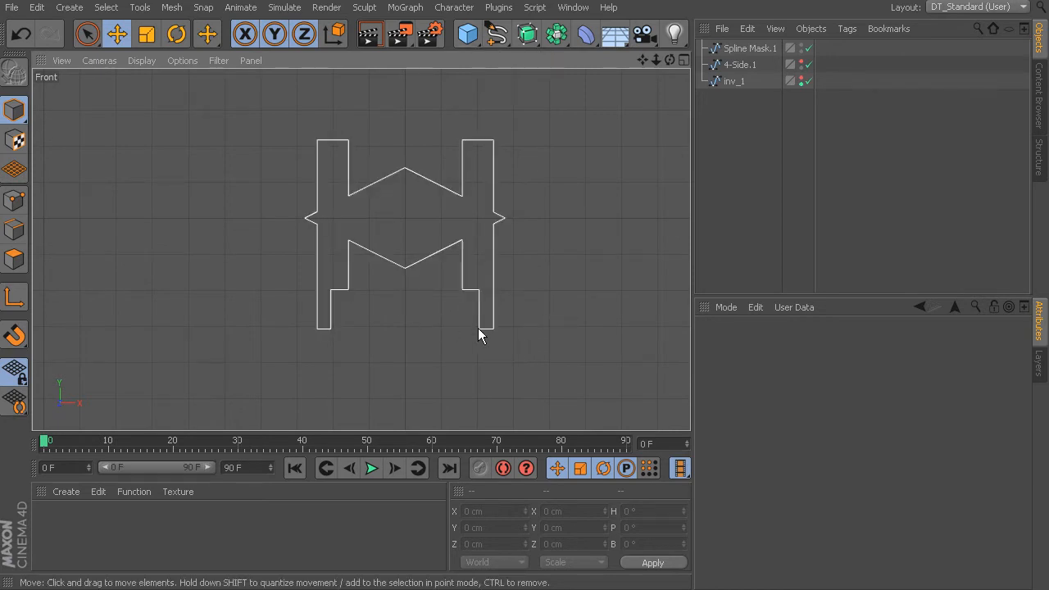
# Step: Add a 158 × 51 cm rectangle spline at one leg's foot, Y about -316 cm, and copy it to the other foot at X about -148 cm
pyautogui.moveTo(497, 35)
pyautogui.mouseDown()
pyautogui.moveTo(570, 78)
pyautogui.moveTo(619, 142)
pyautogui.mouseUp()
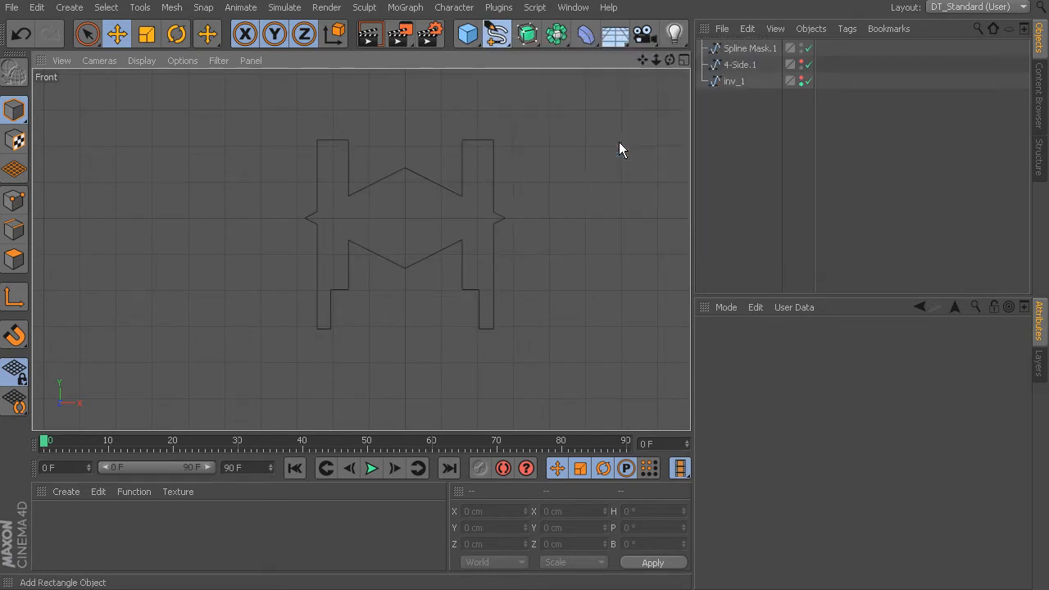
pyautogui.moveTo(406, 133); pyautogui.dragTo(414, 217)
pyautogui.moveTo(840, 380); pyautogui.dragTo(839, 407)
pyautogui.moveTo(432, 294); pyautogui.dragTo(488, 298)
pyautogui.moveTo(456, 265); pyautogui.dragTo(462, 292)
pyautogui.moveTo(554, 333); pyautogui.dragTo(448, 328)
pyautogui.click(479, 344)
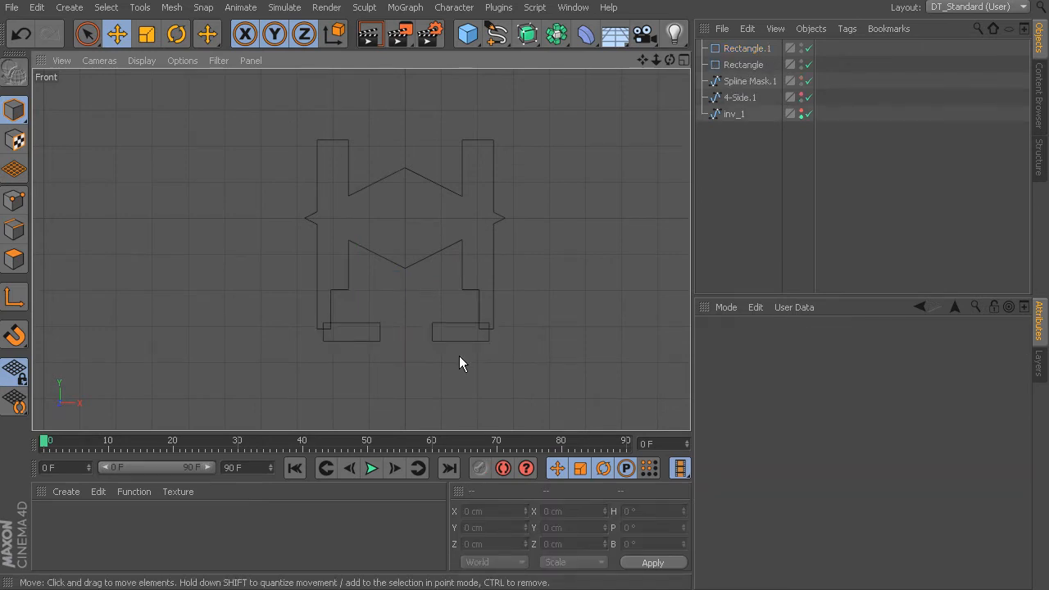
# Step: Make both foot rectangles editable and merge them into one spline using Connect Objects + Delete
pyautogui.click(455, 331)
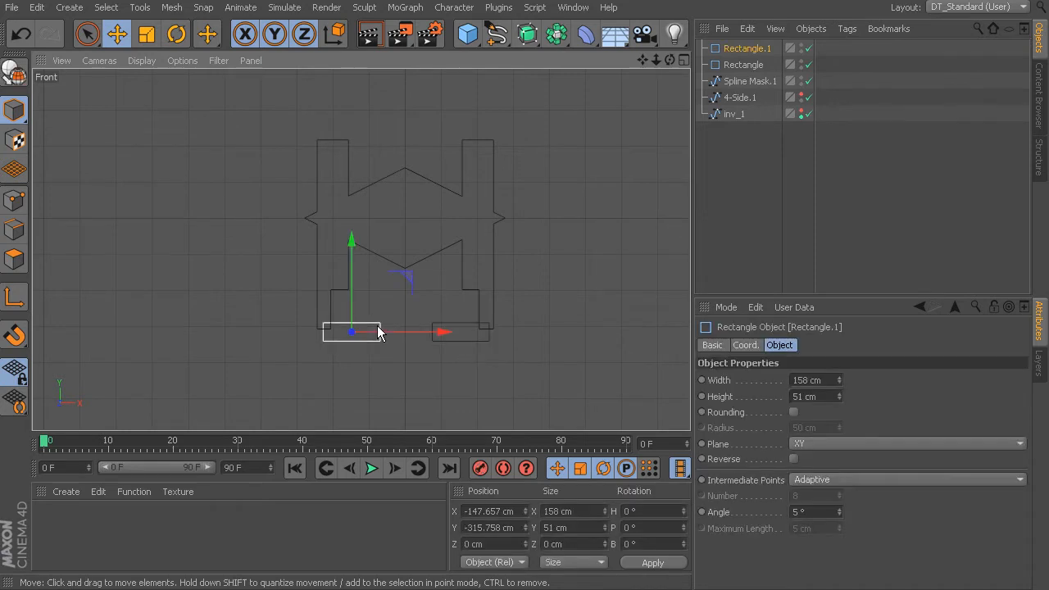
pyautogui.keyDown('shift'); pyautogui.click(485, 328); pyautogui.keyUp('shift')
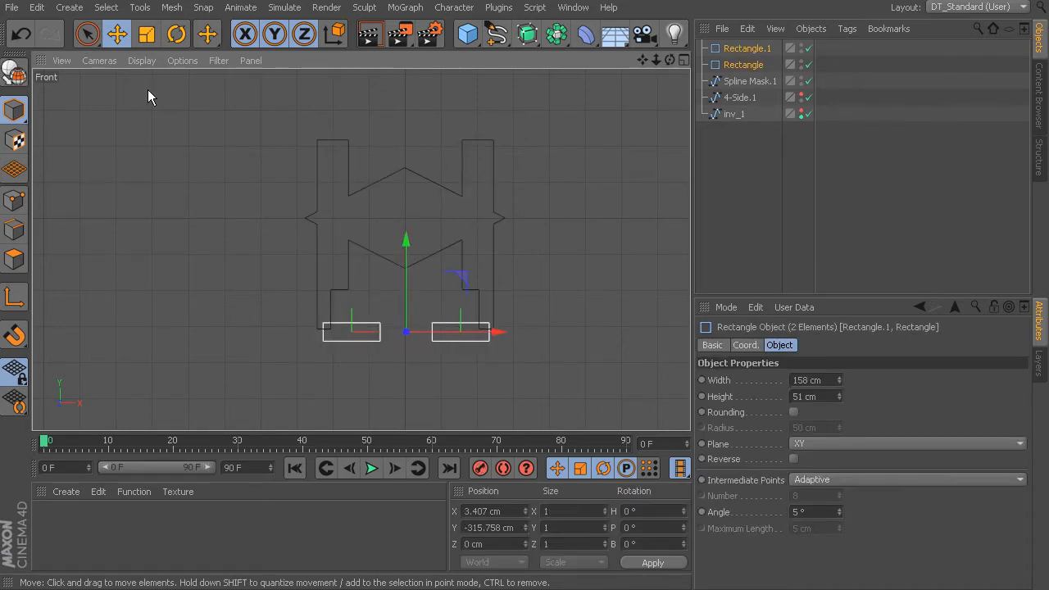
pyautogui.click(14, 73)
pyautogui.rightClick(747, 47)
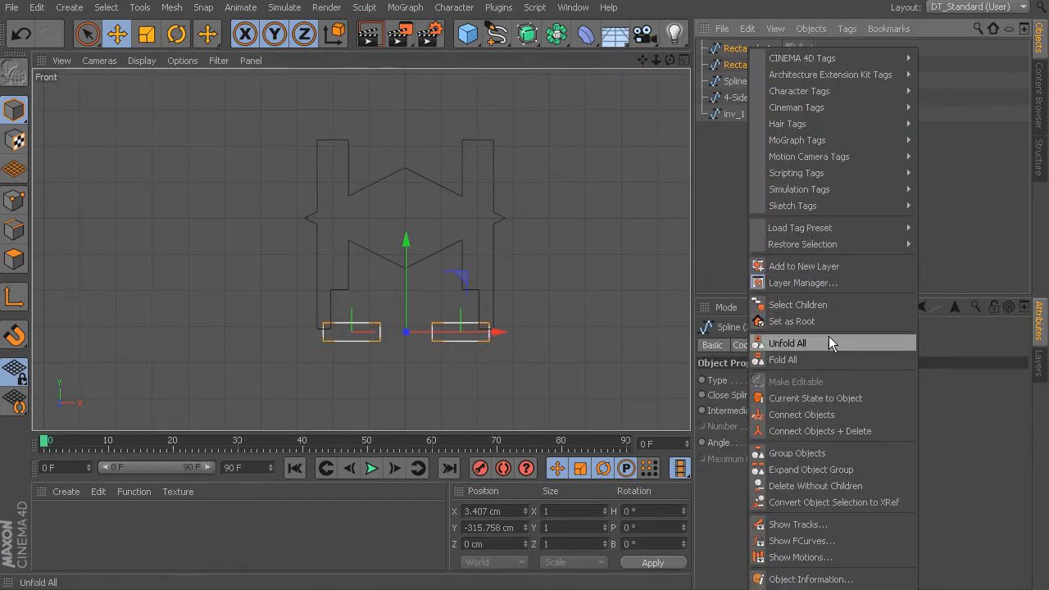
pyautogui.click(870, 431)
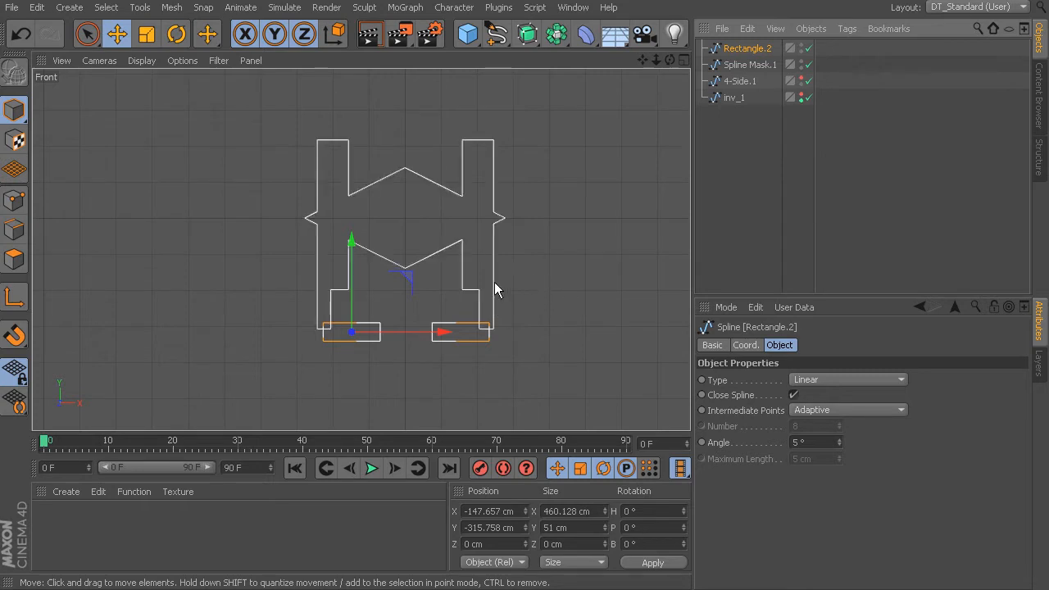
# Step: Unite the merged foot rectangles with the outline in a new Spline Mask and convert it to an editable spline
pyautogui.click(557, 33)
pyautogui.click(591, 82)
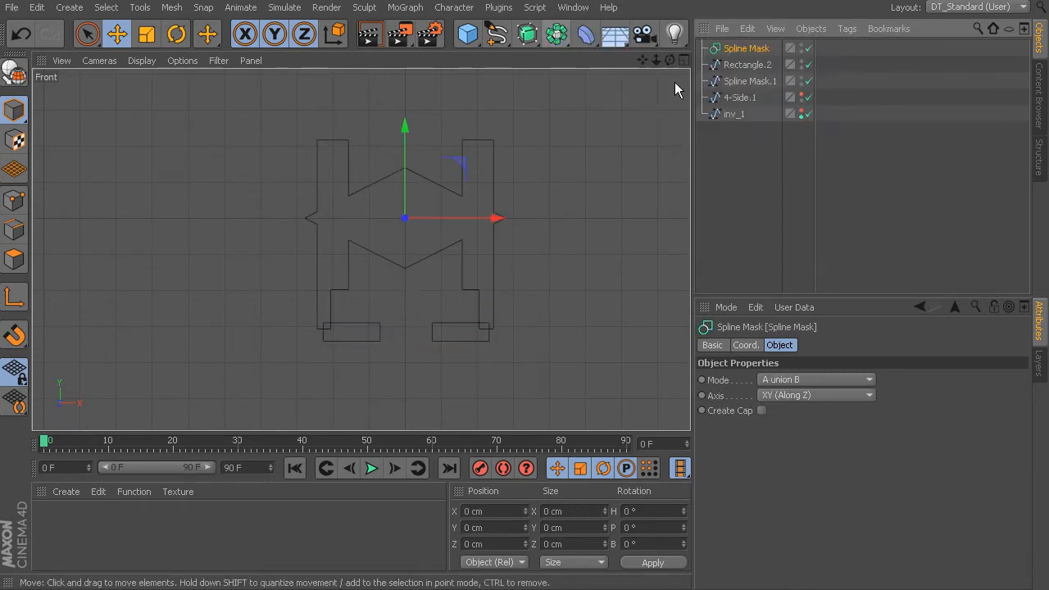
pyautogui.moveTo(756, 66)
pyautogui.mouseDown()
pyautogui.moveTo(744, 48)
pyautogui.moveTo(755, 75)
pyautogui.mouseUp()
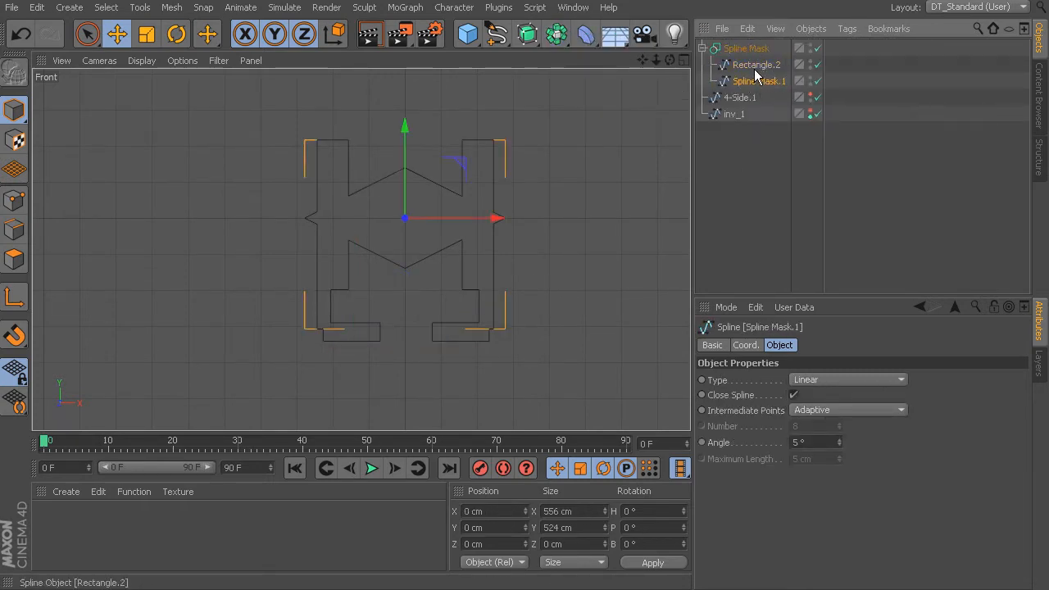
pyautogui.click(746, 49)
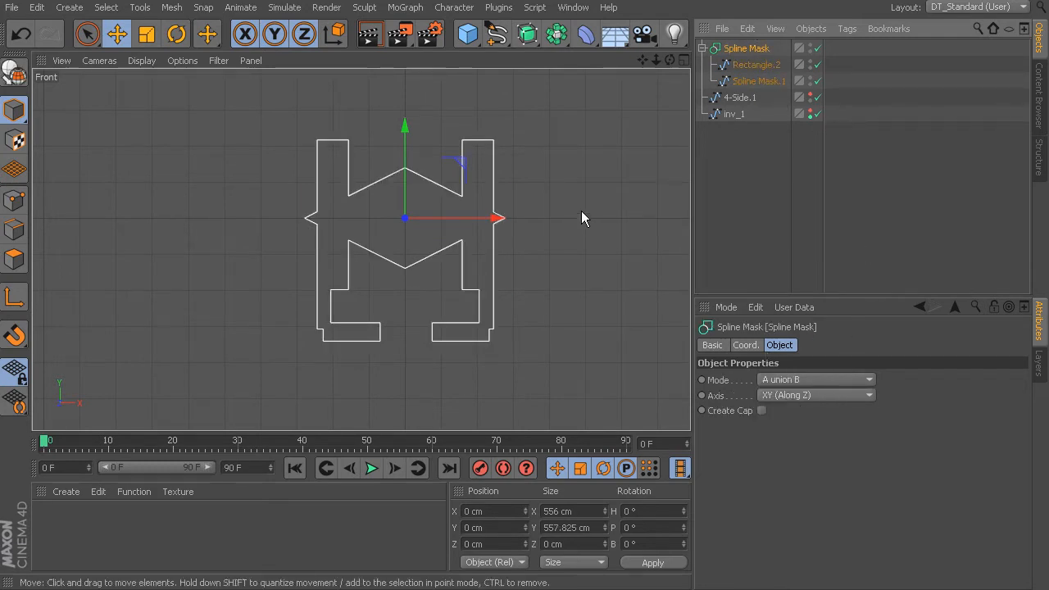
pyautogui.rightClick(741, 53)
pyautogui.click(821, 380)
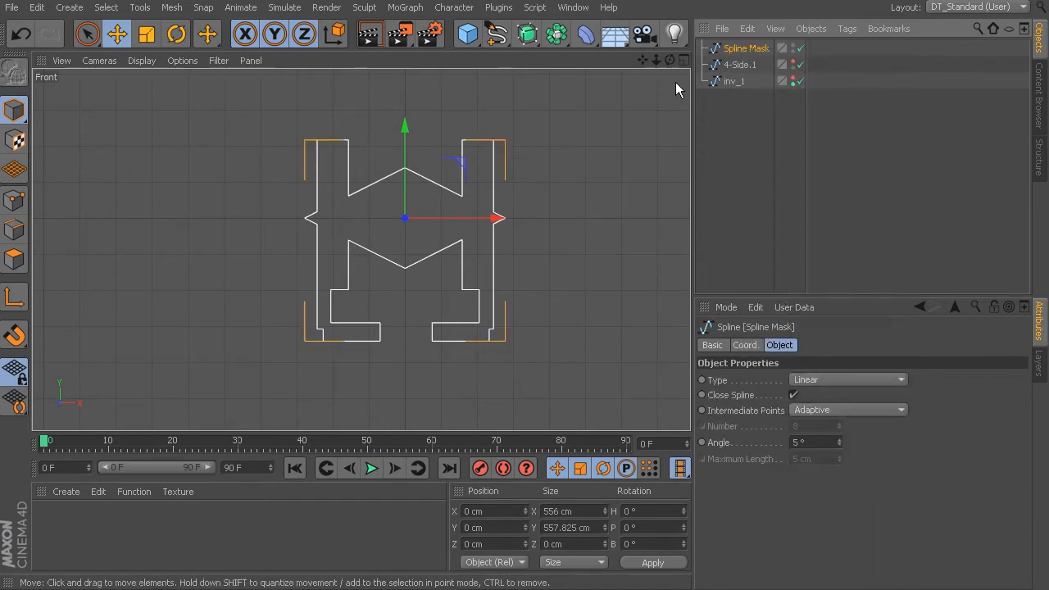
# Step: Deselect the finished outline with feet and hide it in the viewport
pyautogui.click(627, 164)
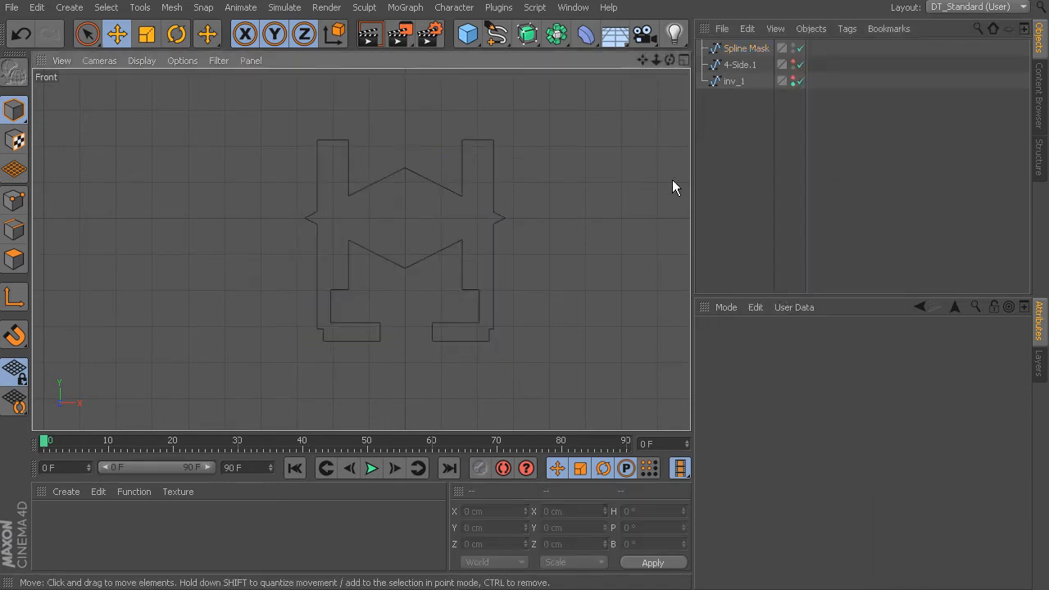
pyautogui.click(795, 48)
# Step: Add a 400 × 400 cm rectangle spline at the origin as the base of the fourth shape
pyautogui.click(502, 43)
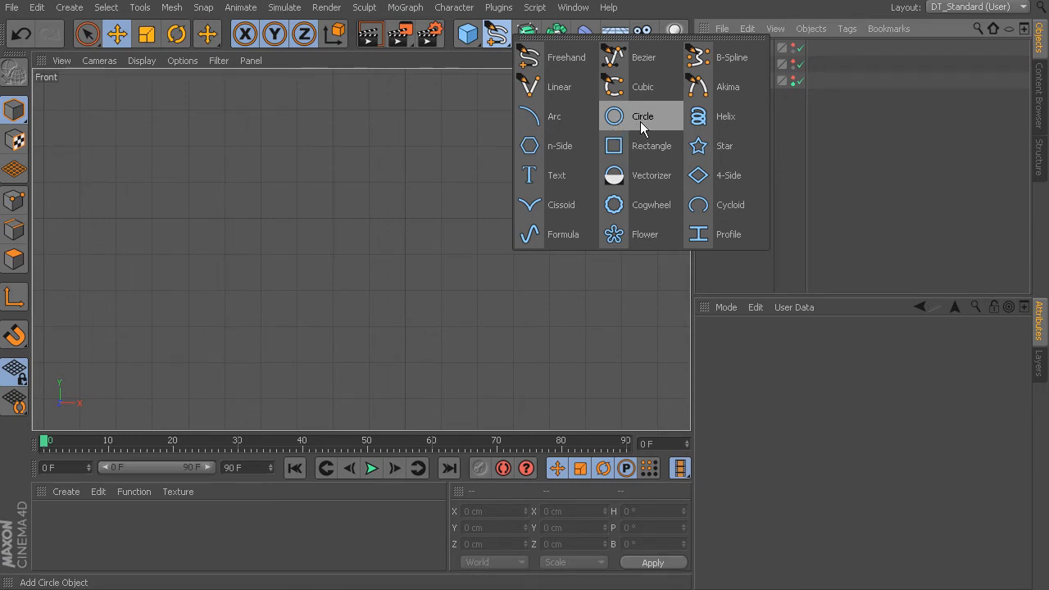
pyautogui.click(422, 155)
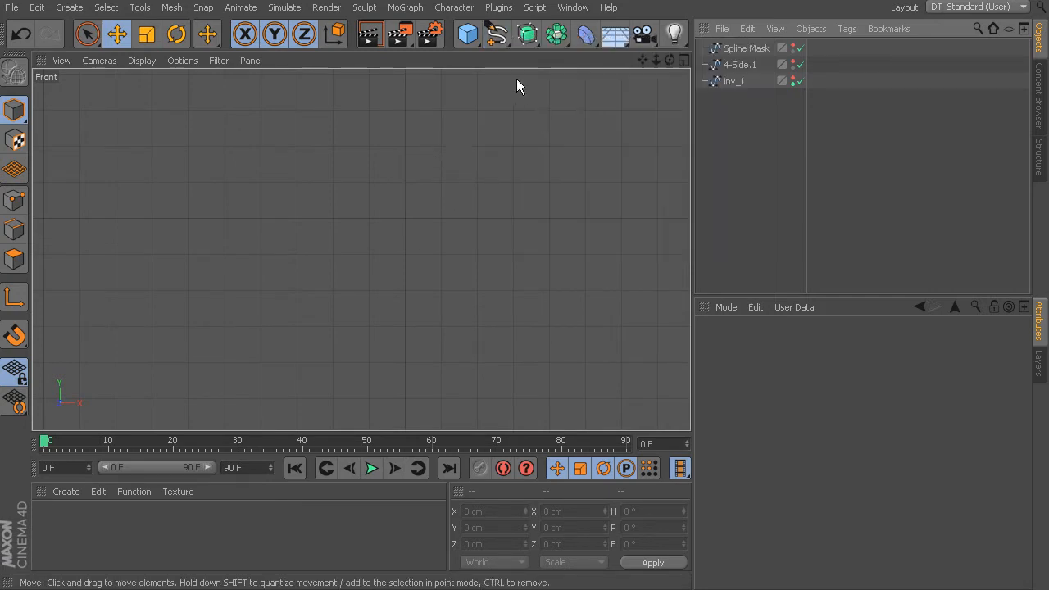
pyautogui.moveTo(495, 35); pyautogui.dragTo(647, 147)
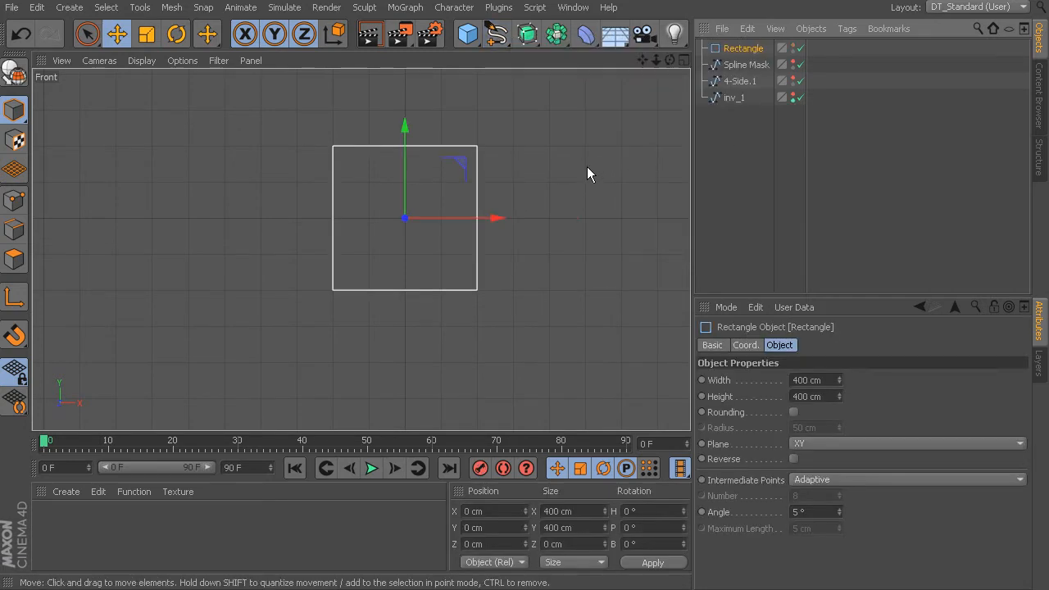
# Step: Add a 200 cm radius circle spline over the rectangle's upper edge and place copies over its two vertical sides
pyautogui.moveTo(496, 35); pyautogui.dragTo(619, 117)
pyautogui.keyDown('alt'); pyautogui.moveTo(424, 132); pyautogui.dragTo(478, 188, button='middle'); pyautogui.keyUp('alt')
pyautogui.moveTo(465, 193)
pyautogui.mouseDown()
pyautogui.moveTo(468, 109)
pyautogui.moveTo(459, 190)
pyautogui.mouseUp()
pyautogui.moveTo(547, 272); pyautogui.dragTo(623, 282)
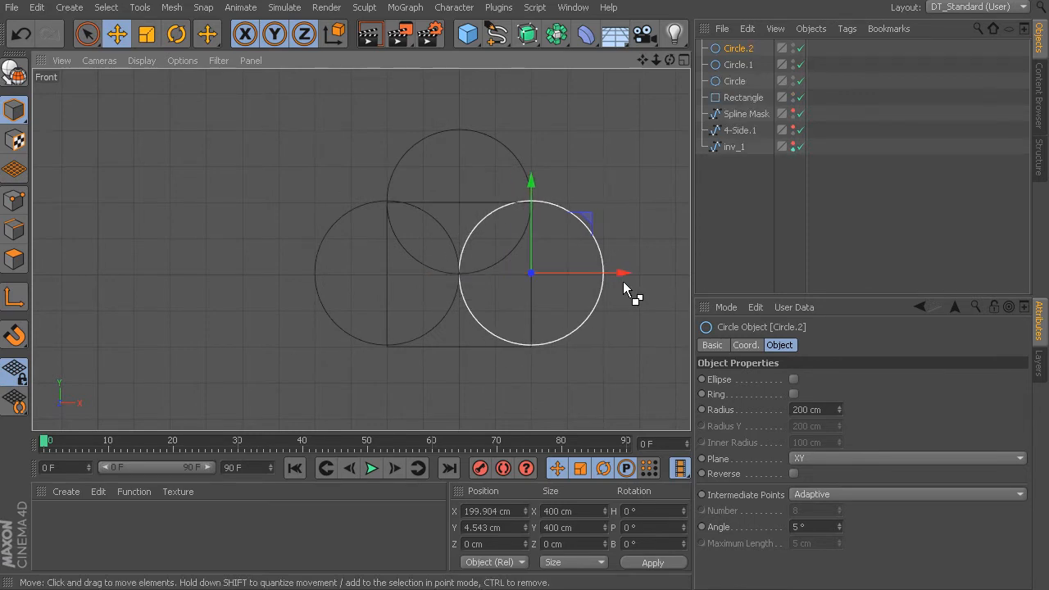
# Step: Move the two side circles slightly outward, the right one to X about 211 cm, so they no longer touch
pyautogui.click(623, 160)
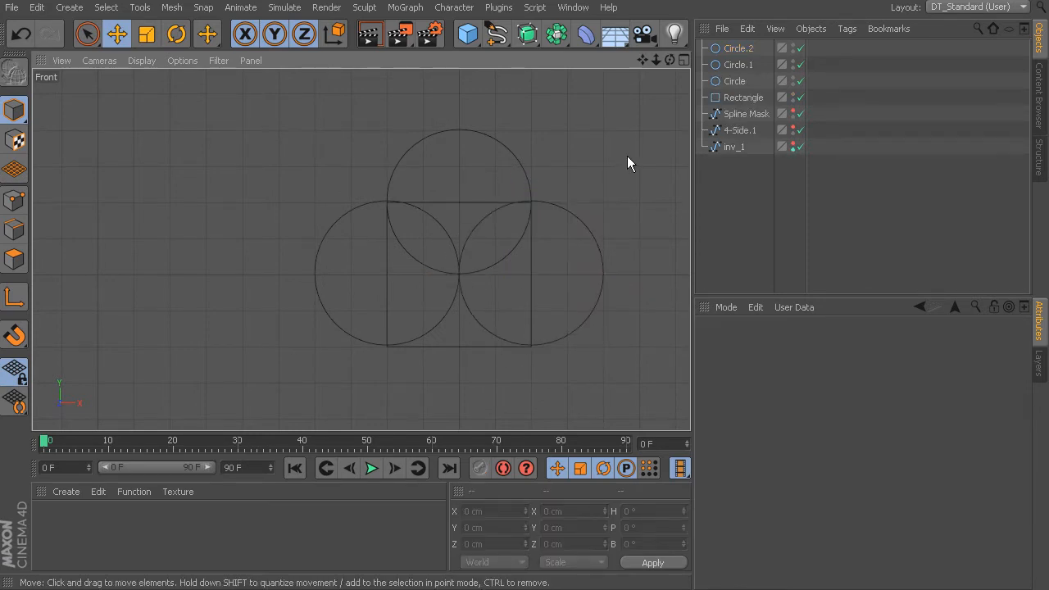
pyautogui.click(573, 211)
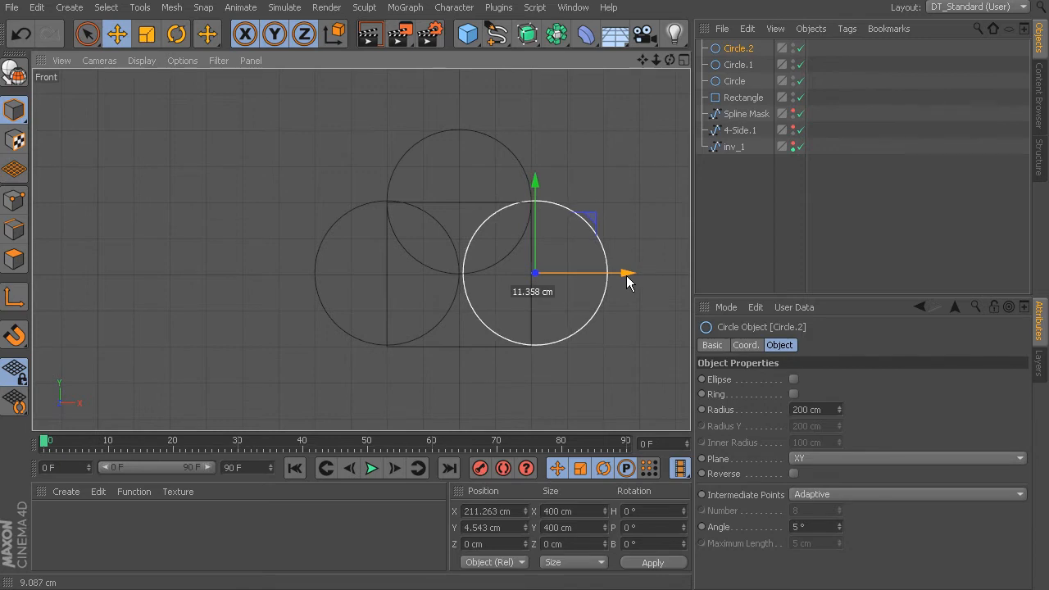
pyautogui.click(448, 238)
pyautogui.moveTo(481, 274); pyautogui.dragTo(476, 276)
# Step: Make both side circles editable and merge them into one spline using Connect Objects + Delete
pyautogui.keyDown('shift'); pyautogui.click(592, 231); pyautogui.keyUp('shift')
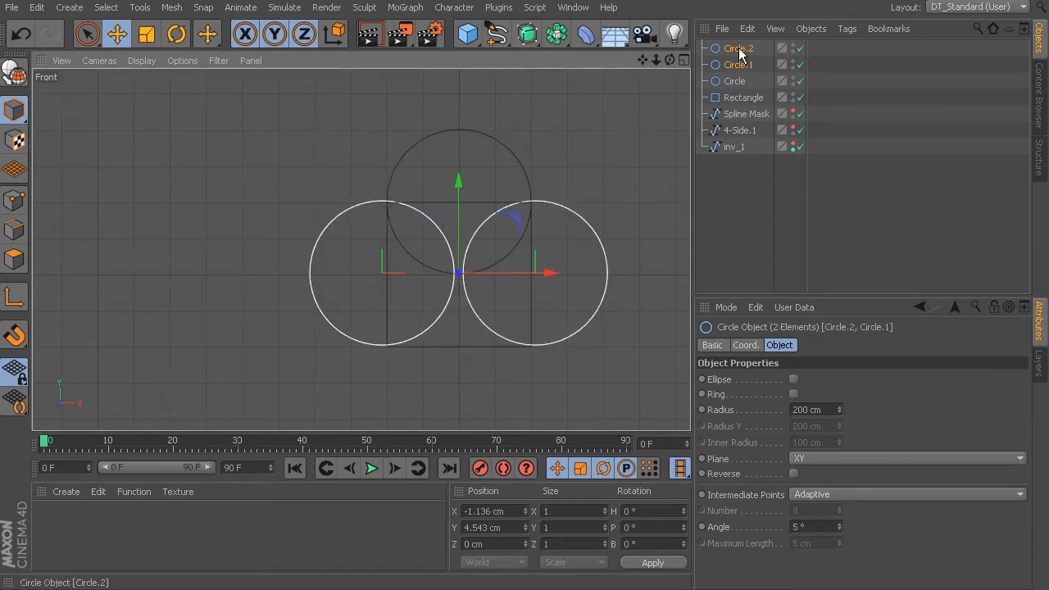
pyautogui.click(14, 72)
pyautogui.rightClick(733, 54)
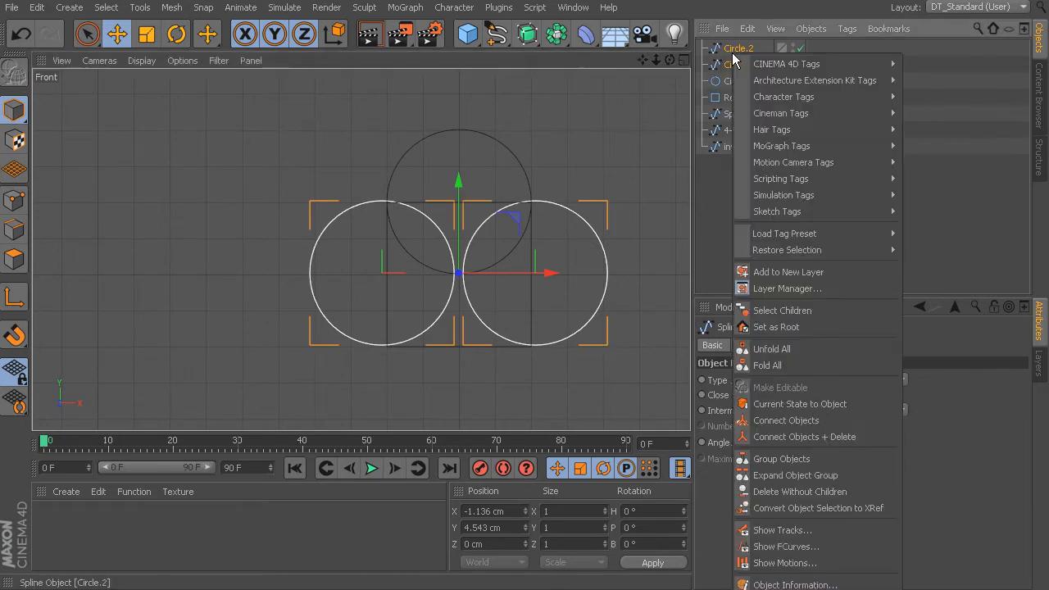
pyautogui.click(841, 435)
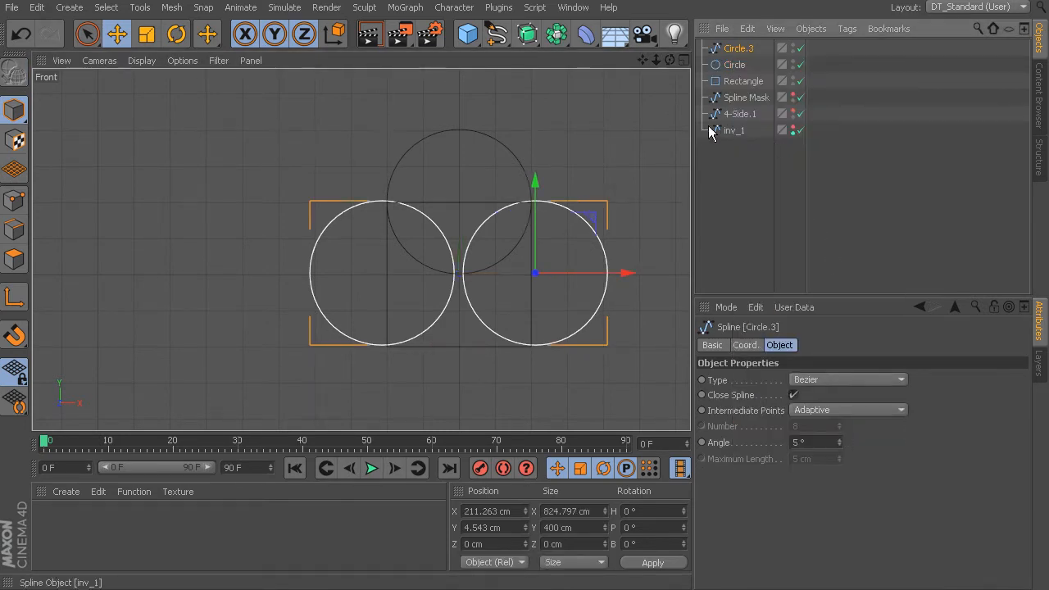
# Step: Unite the upper circle and the rectangle in a new Spline Mask and convert it to an editable arch-shaped spline
pyautogui.moveTo(551, 38); pyautogui.dragTo(610, 87)
pyautogui.moveTo(734, 81); pyautogui.dragTo(755, 71)
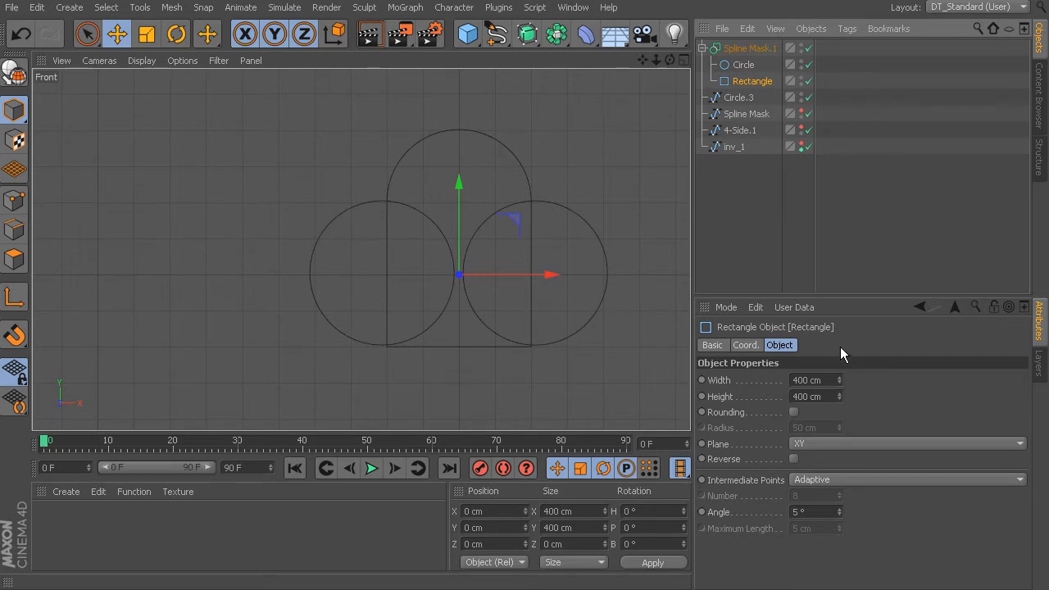
pyautogui.rightClick(754, 47)
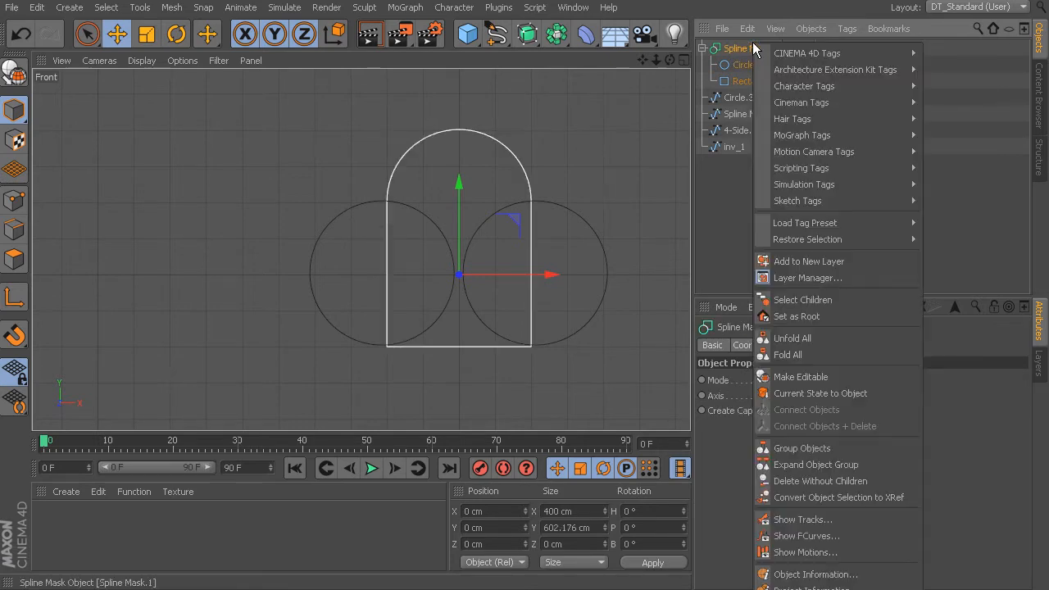
pyautogui.click(810, 376)
# Step: Unite the arch spline with the merged side circles in a new Spline Mask and convert it to an editable spline
pyautogui.click(556, 34)
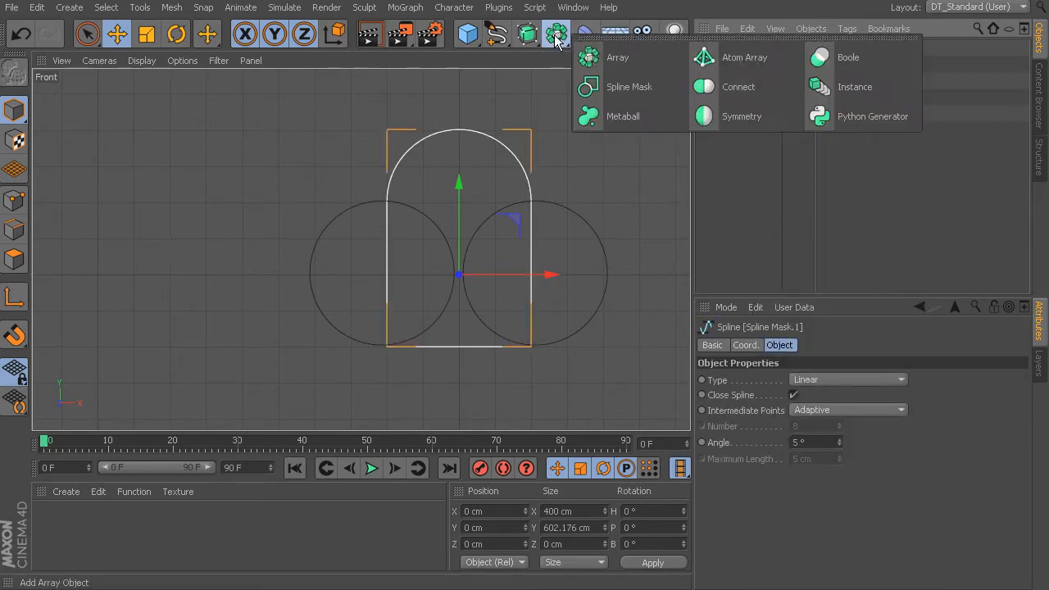
pyautogui.click(589, 87)
pyautogui.moveTo(742, 66)
pyautogui.mouseDown()
pyautogui.moveTo(757, 63)
pyautogui.moveTo(751, 52)
pyautogui.moveTo(752, 76)
pyautogui.moveTo(759, 68)
pyautogui.mouseUp()
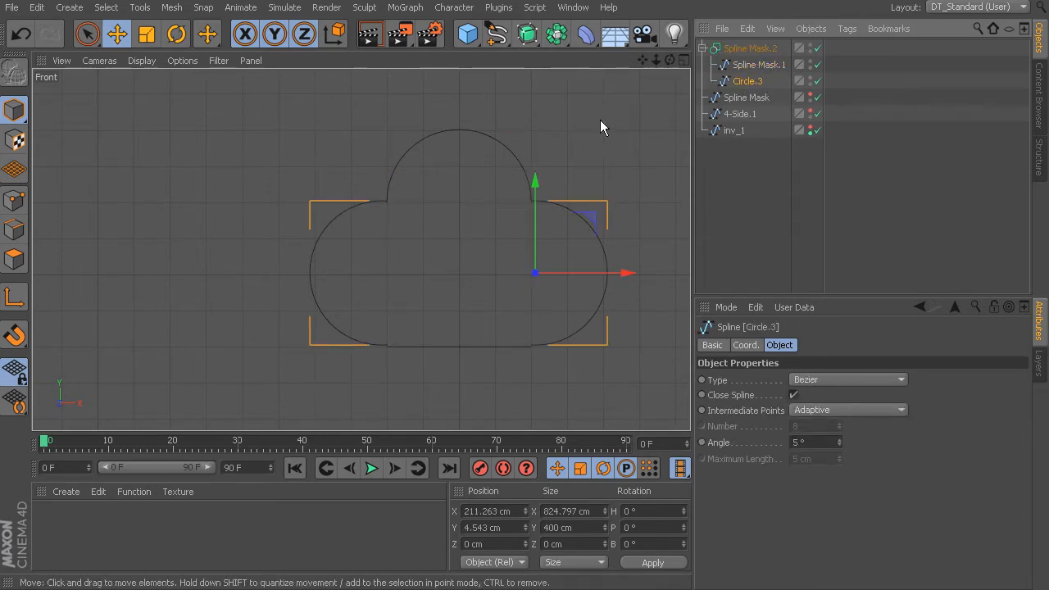
pyautogui.rightClick(751, 49)
pyautogui.click(795, 380)
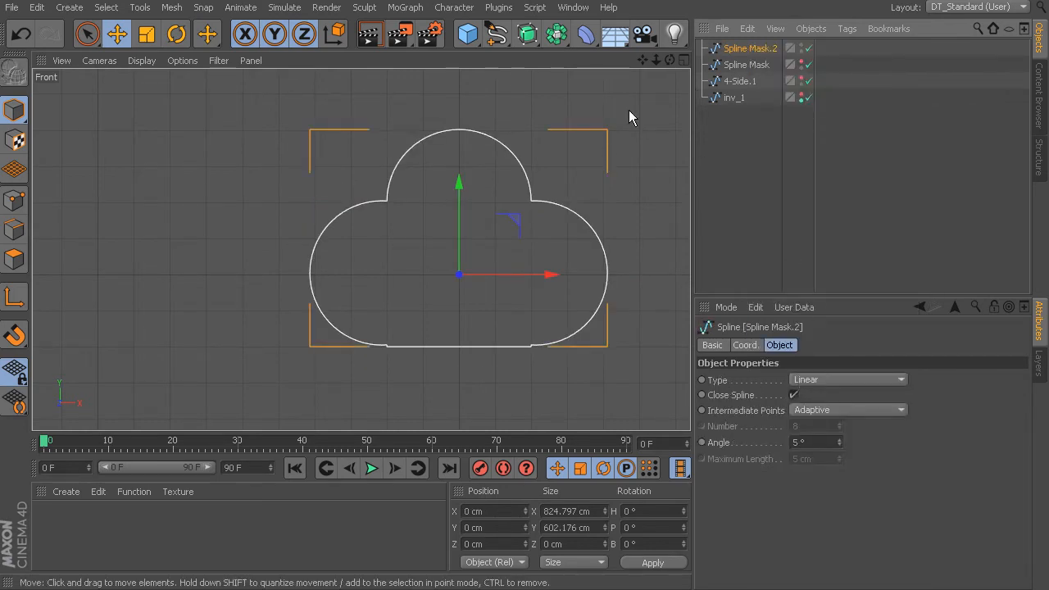
# Step: Add a 551 × 258 cm diamond 4-Side spline over the top of the cloud outline, at Y about 357 cm
pyautogui.moveTo(496, 34); pyautogui.dragTo(726, 172)
pyautogui.moveTo(448, 211); pyautogui.dragTo(447, 64)
pyautogui.moveTo(839, 396)
pyautogui.mouseDown()
pyautogui.moveTo(838, 432)
pyautogui.moveTo(841, 411)
pyautogui.mouseUp()
pyautogui.moveTo(448, 82); pyautogui.dragTo(452, 100)
pyautogui.moveTo(842, 394); pyautogui.dragTo(841, 379)
# Step: Cut the diamond out of the cloud outline with a new Spline Mask set to A subtract B
pyautogui.moveTo(553, 45); pyautogui.dragTo(611, 91)
pyautogui.moveTo(742, 87); pyautogui.dragTo(759, 67)
pyautogui.click(738, 81)
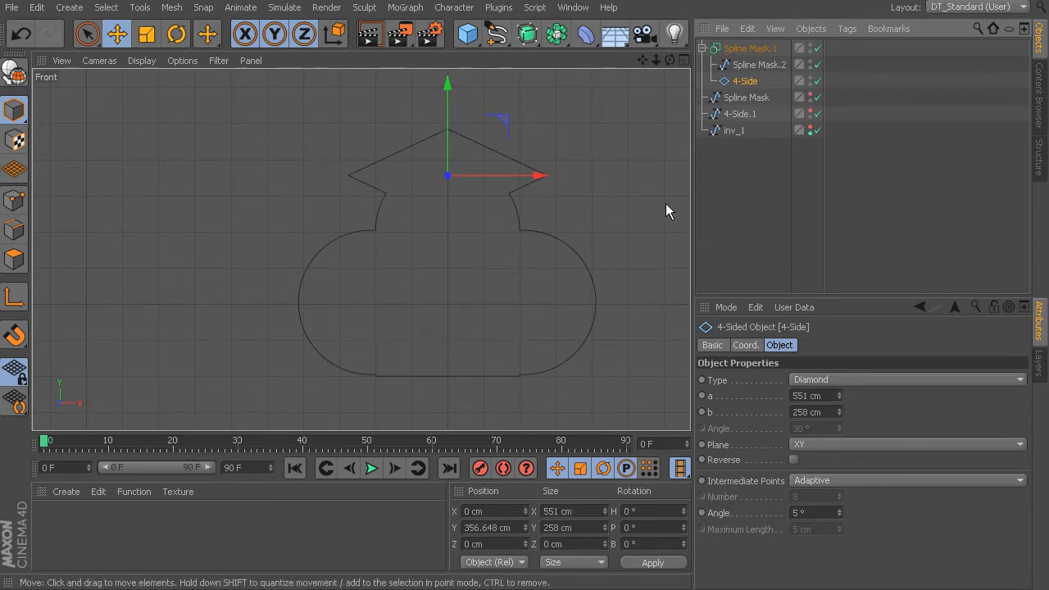
pyautogui.click(750, 48)
pyautogui.click(798, 379)
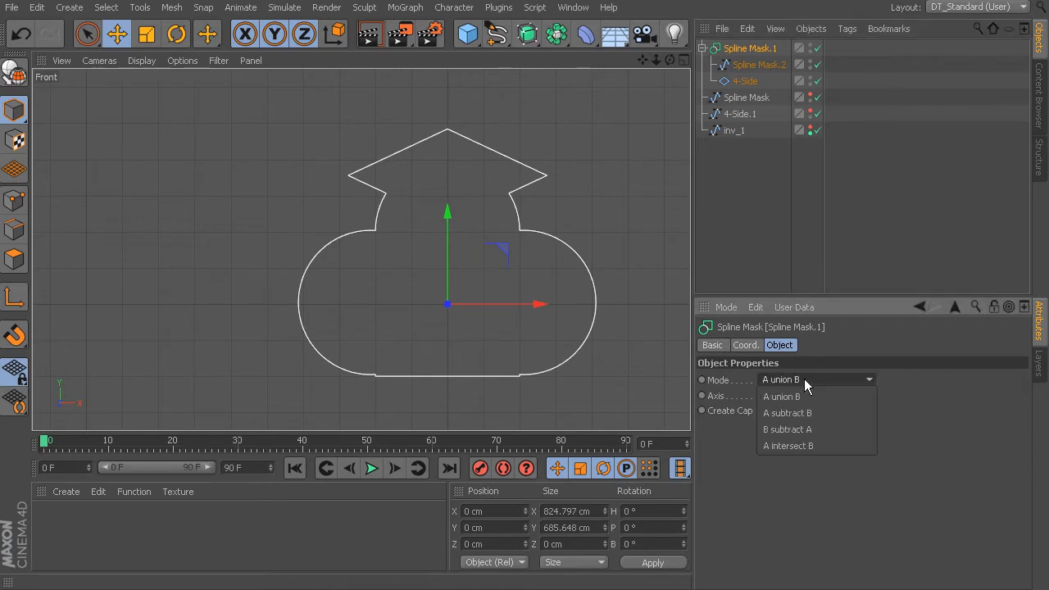
pyautogui.click(811, 412)
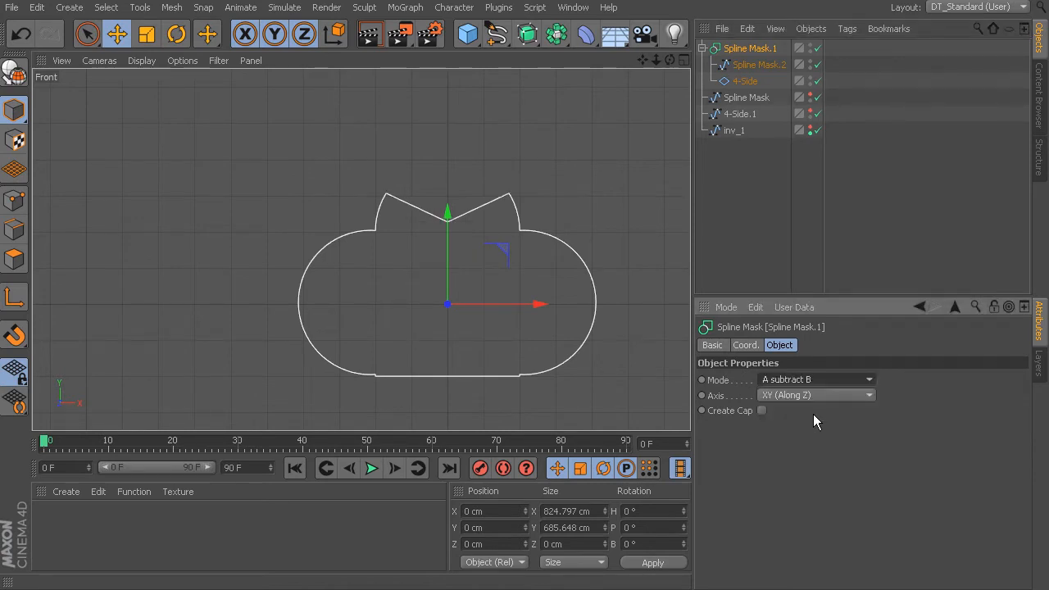
pyautogui.keyDown('alt'); pyautogui.moveTo(575, 318); pyautogui.dragTo(576, 236, button='middle'); pyautogui.keyUp('alt')
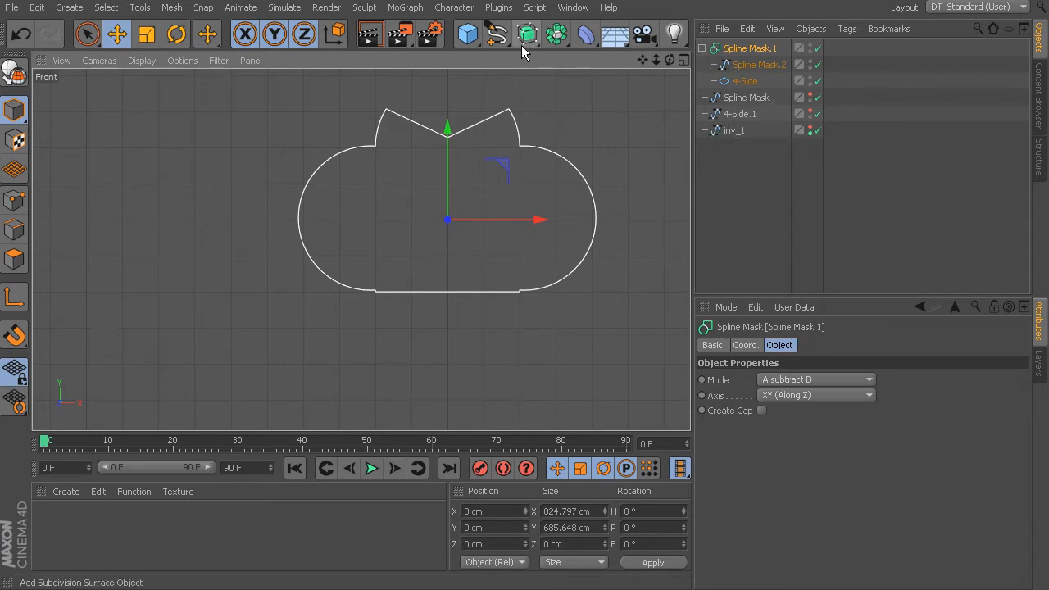
pyautogui.click(495, 35)
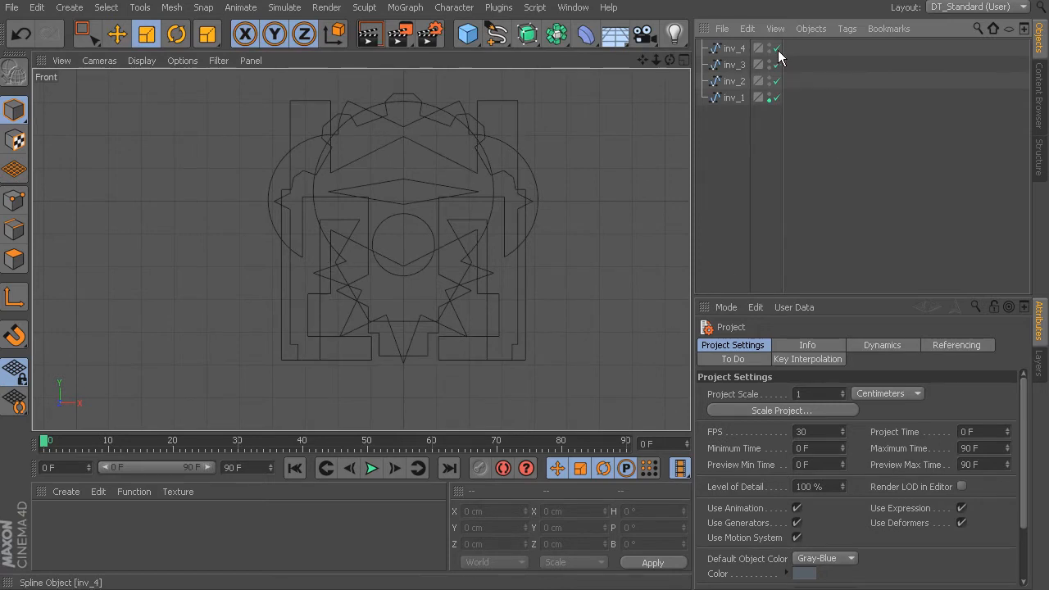
# Step: Examine the axis positions, coordinates and object properties of the finished invader splines
pyautogui.click(435, 157)
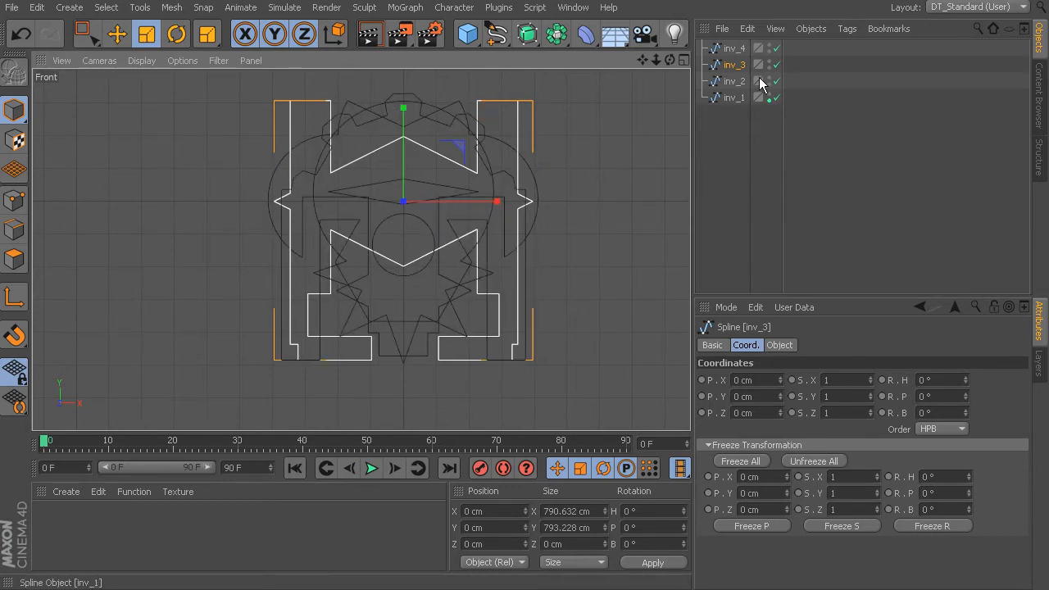
pyautogui.click(732, 82)
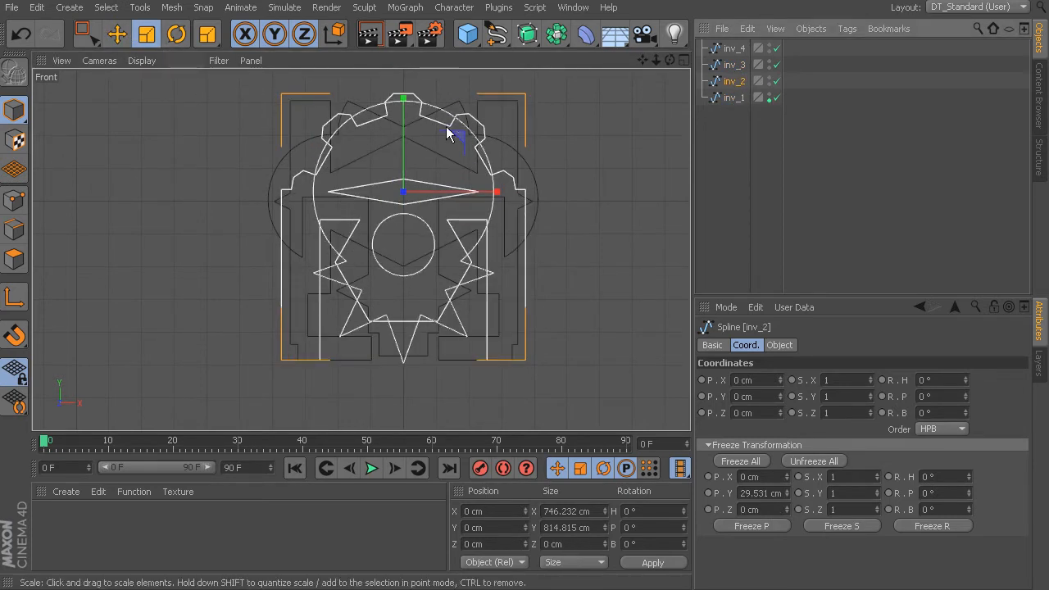
pyautogui.click(730, 100)
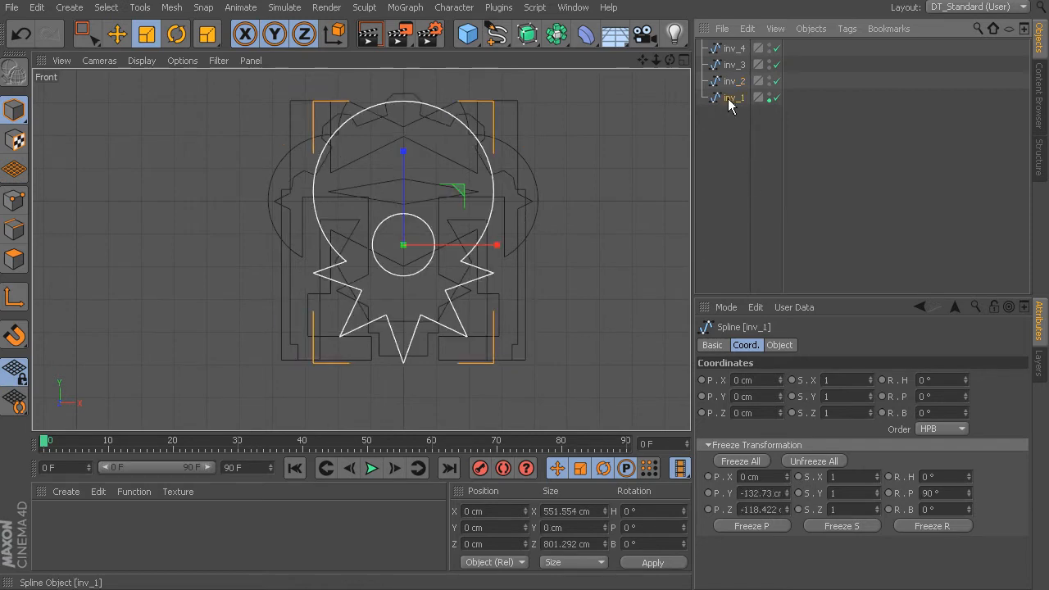
pyautogui.click(712, 346)
pyautogui.click(779, 345)
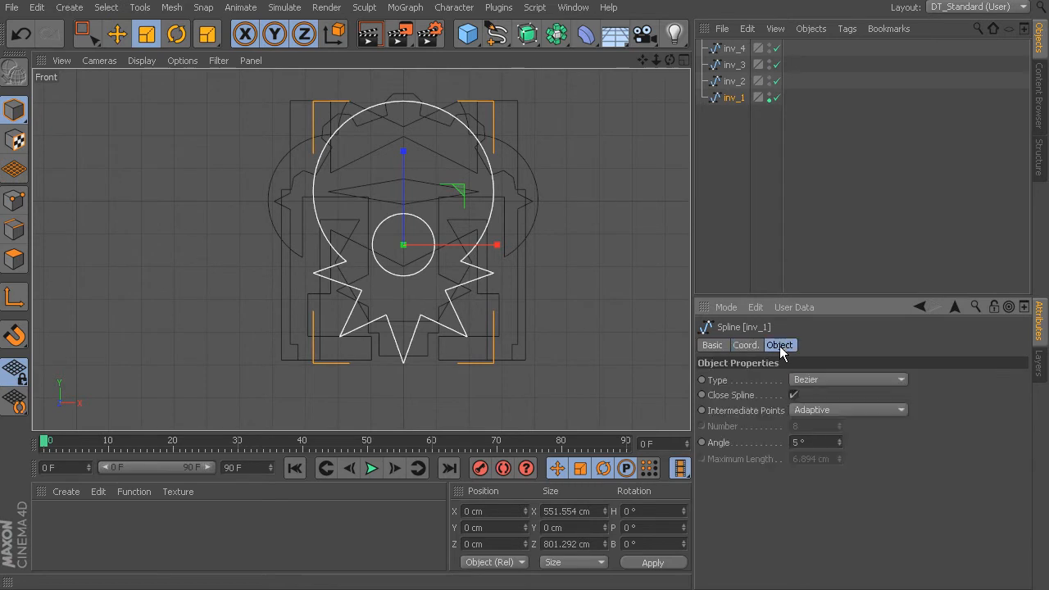
pyautogui.click(746, 346)
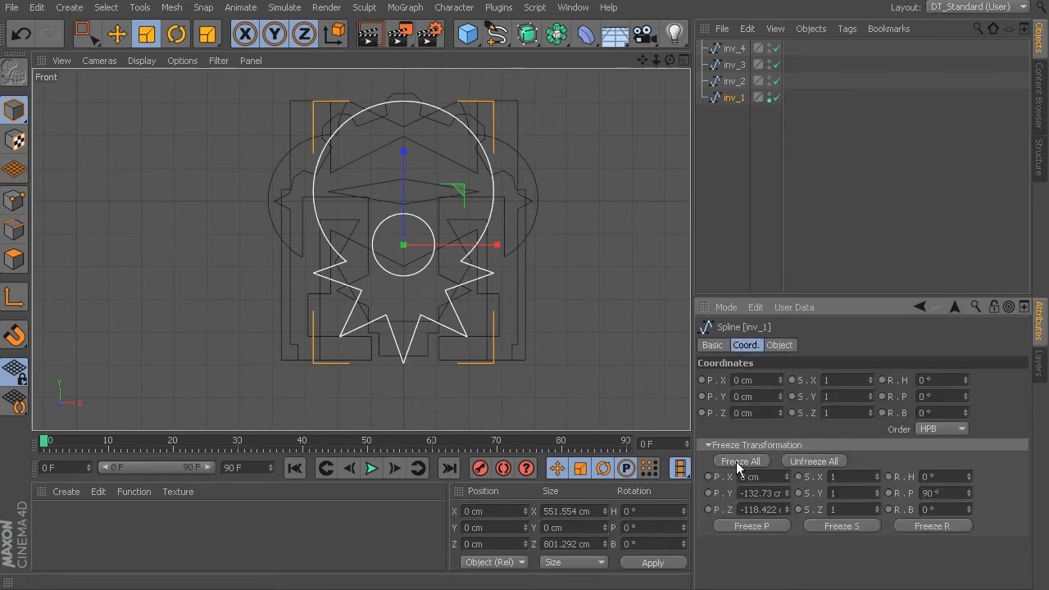
pyautogui.click(733, 84)
pyautogui.click(732, 67)
# Step: Center the axis of the inv_4 spline on its own geometry using Center Axis to
pyautogui.click(733, 51)
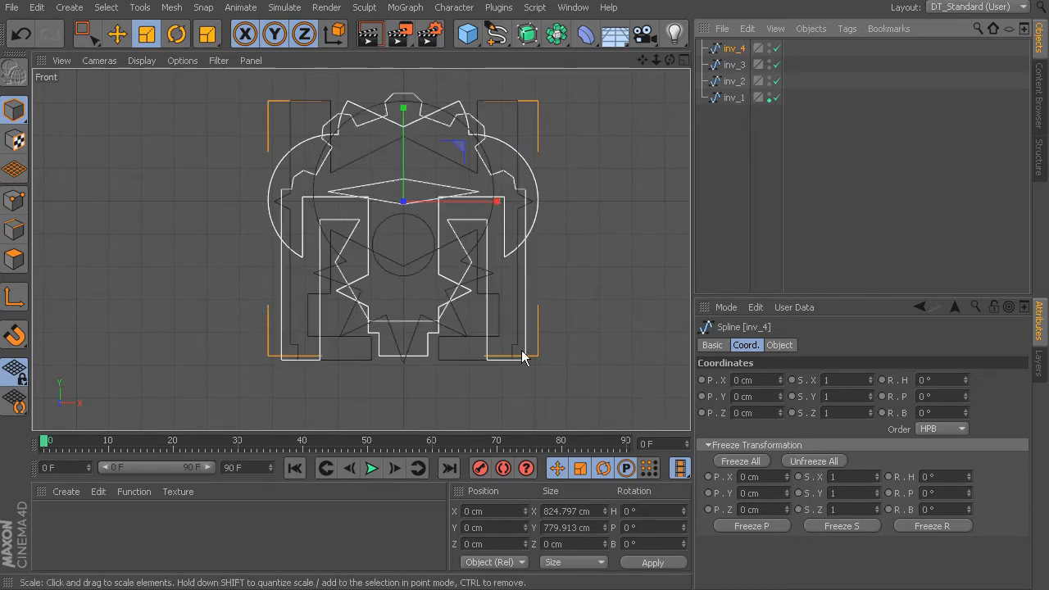
pyautogui.click(175, 8)
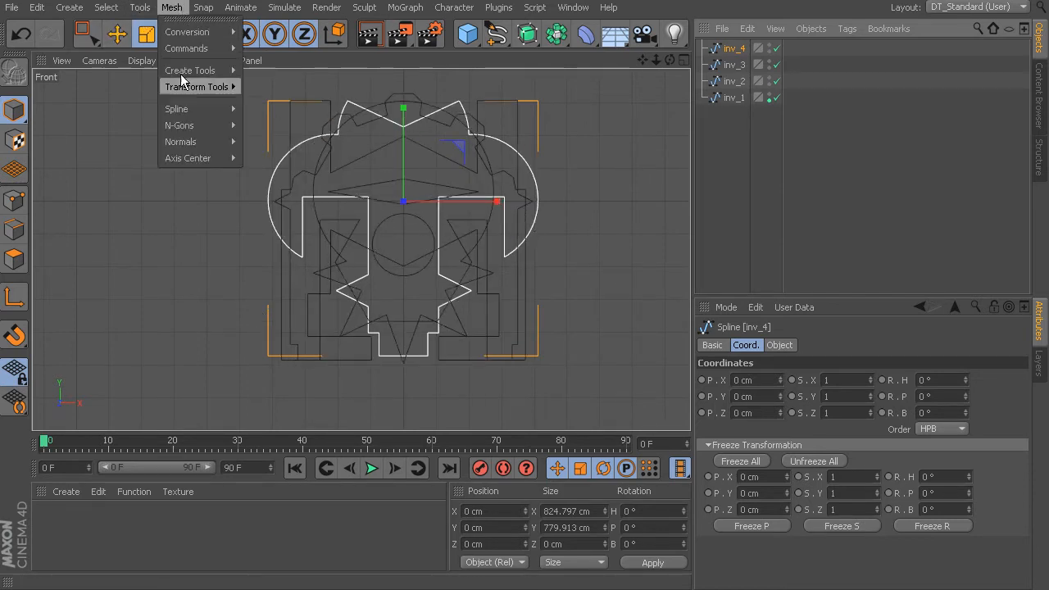
pyautogui.moveTo(189, 157)
pyautogui.click(300, 187)
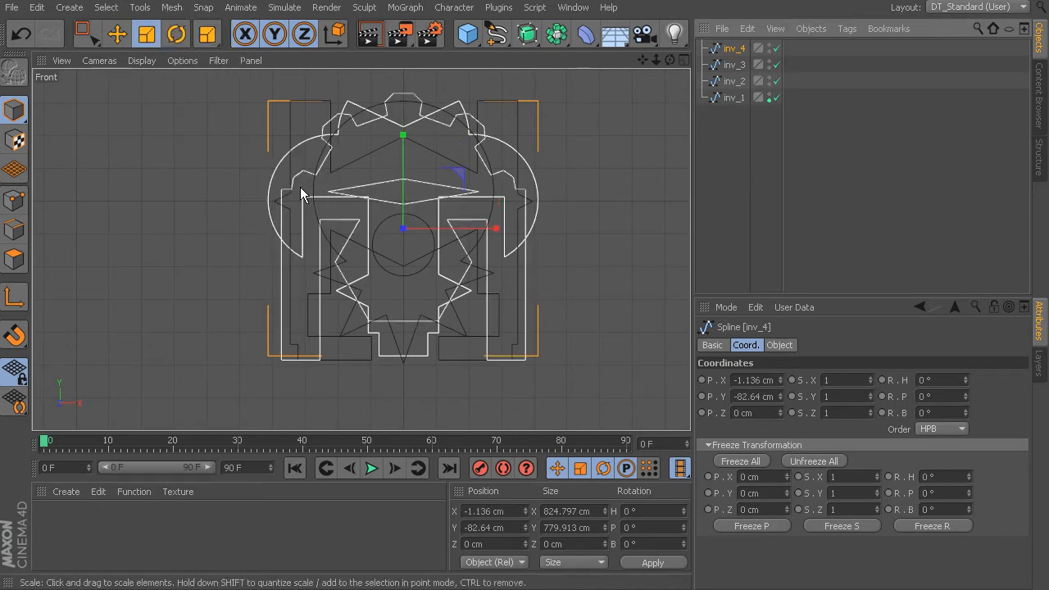
# Step: Center the axis of the inv_3 spline on its own geometry using Center Axis to
pyautogui.click(734, 65)
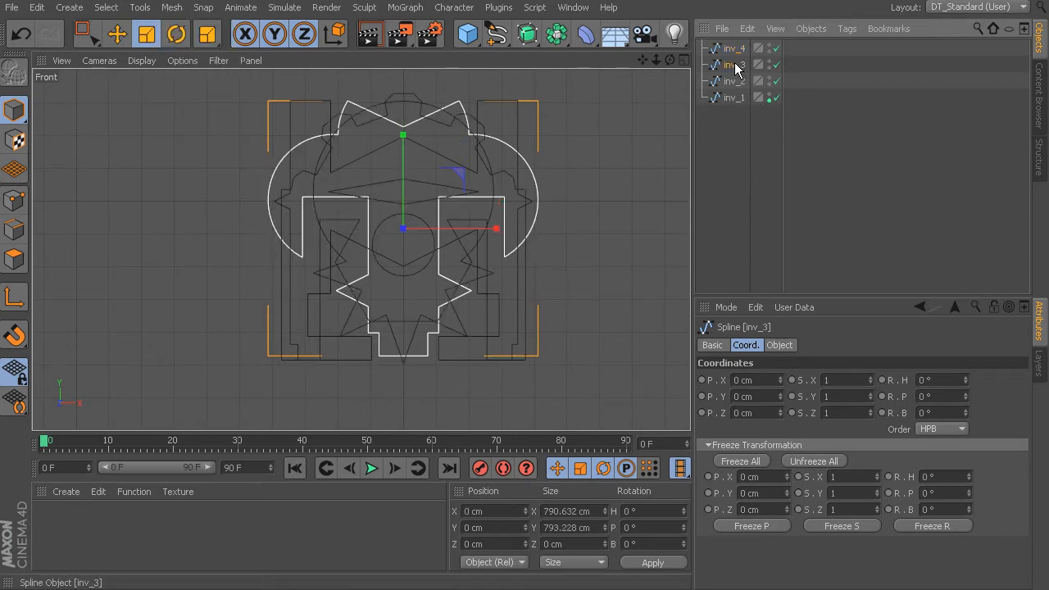
pyautogui.click(172, 7)
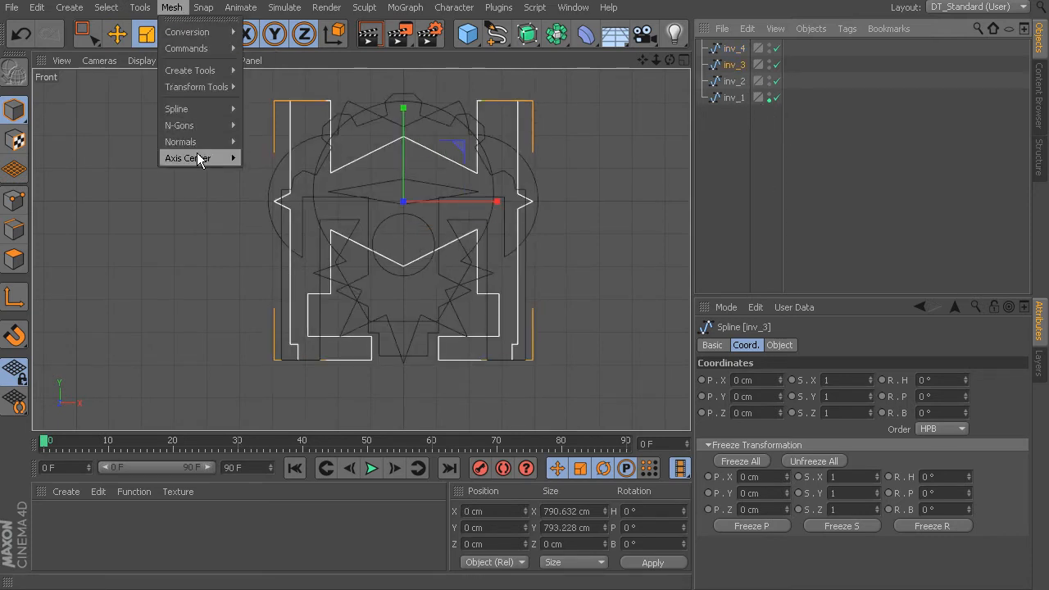
pyautogui.moveTo(214, 157)
pyautogui.click(312, 188)
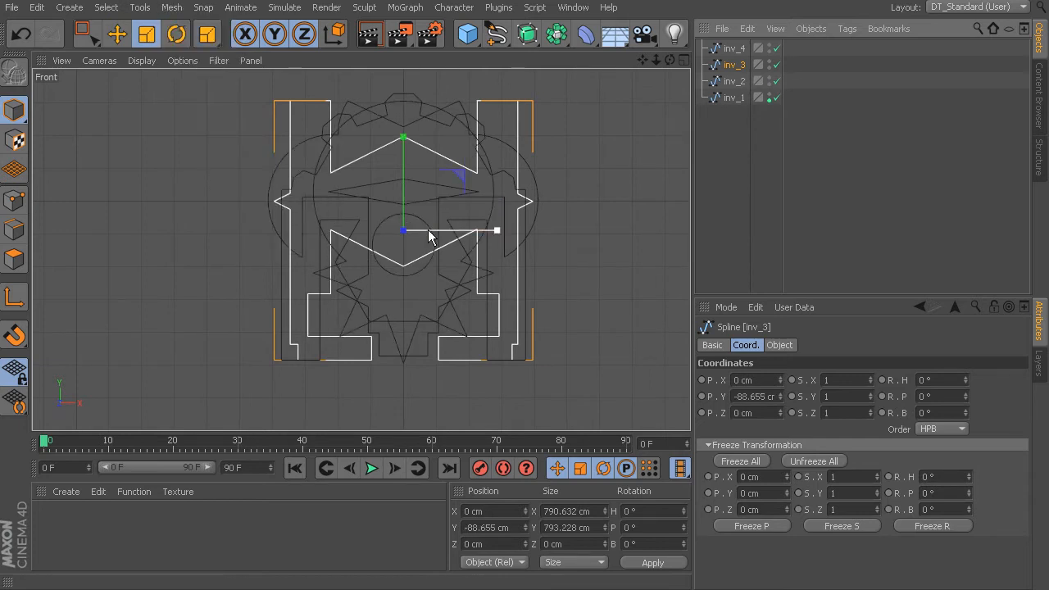
# Step: Center the axis of the inv_2 spline on its own geometry using Center Axis to
pyautogui.click(729, 82)
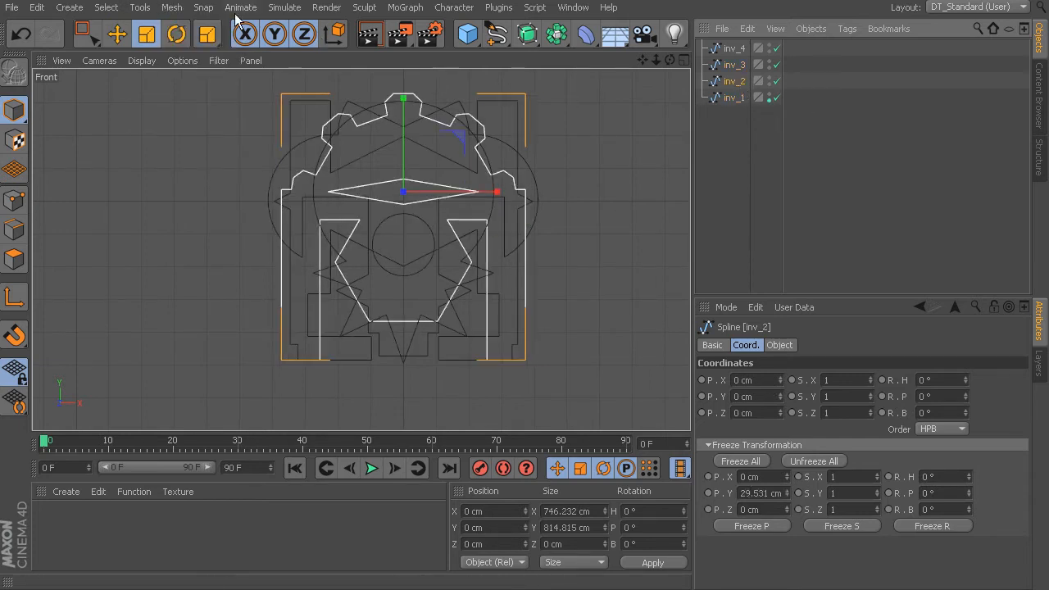
pyautogui.click(172, 8)
pyautogui.moveTo(189, 157)
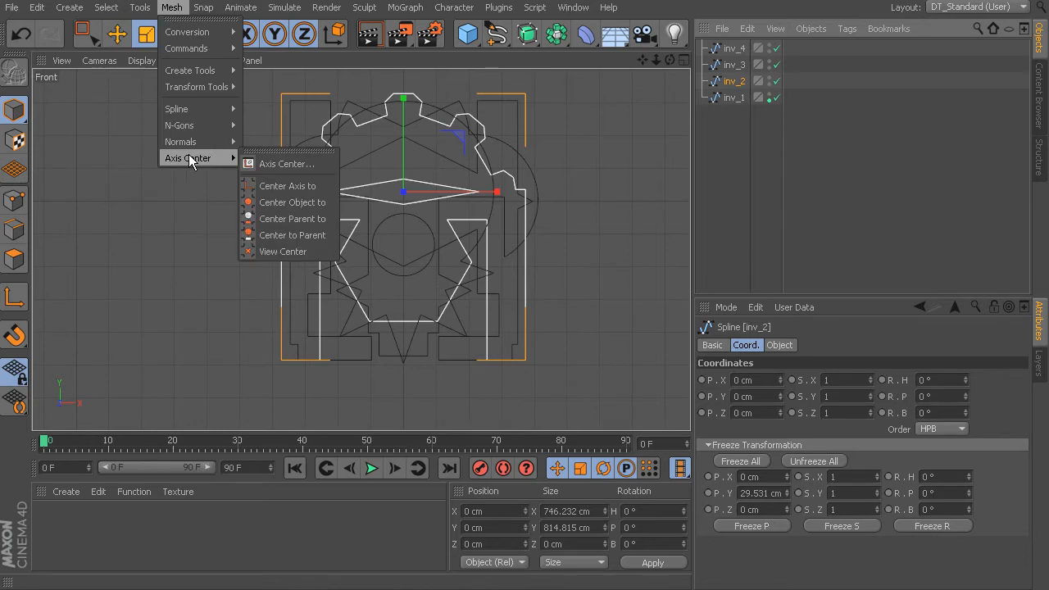
pyautogui.click(299, 188)
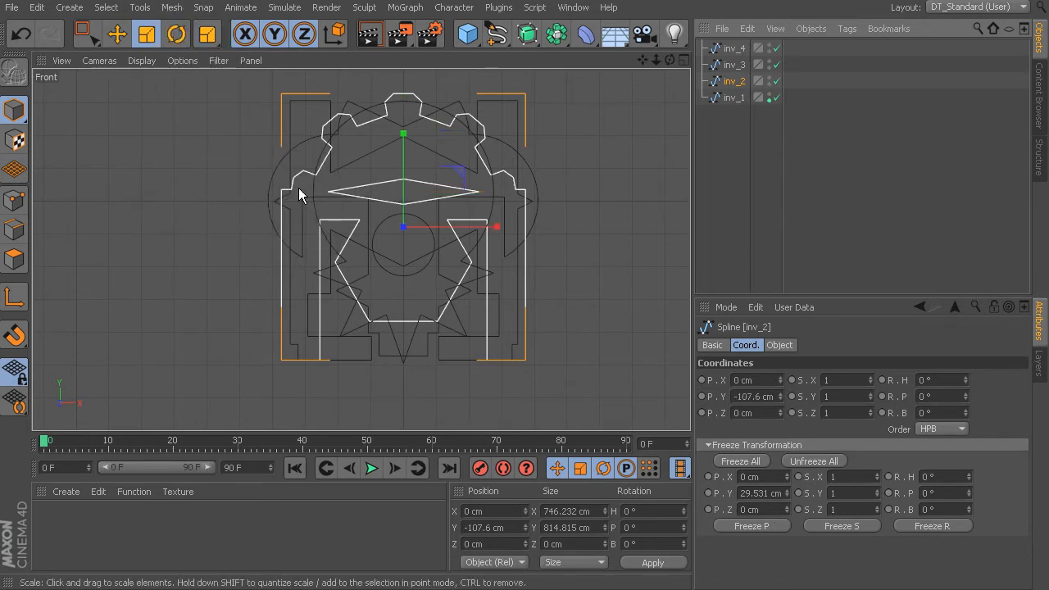
# Step: Center the axis of the inv_1 spline on its own geometry using Center Axis to
pyautogui.click(742, 98)
pyautogui.click(170, 9)
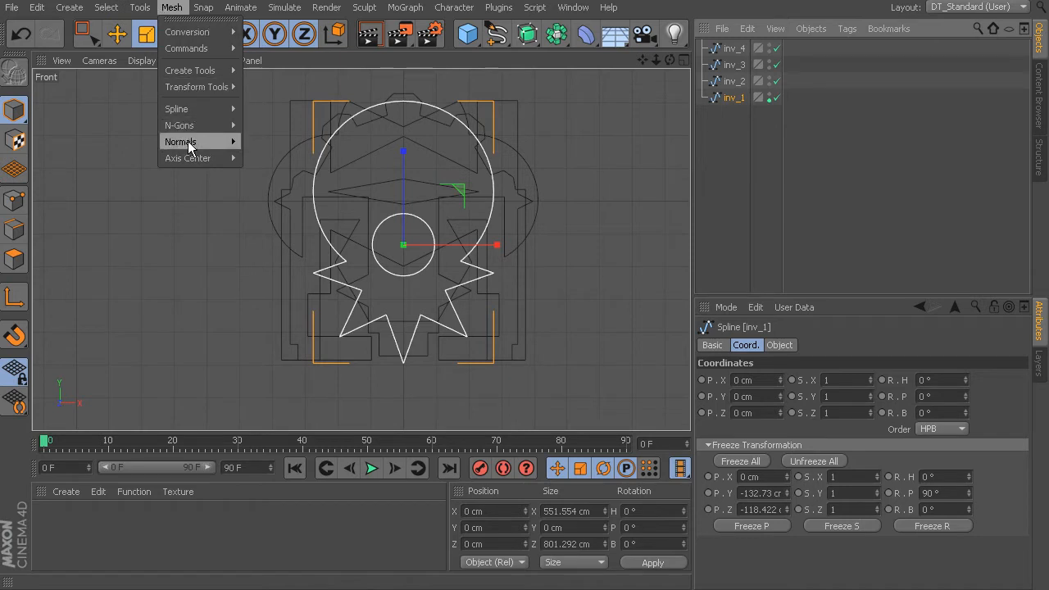
pyautogui.moveTo(188, 156)
pyautogui.click(291, 185)
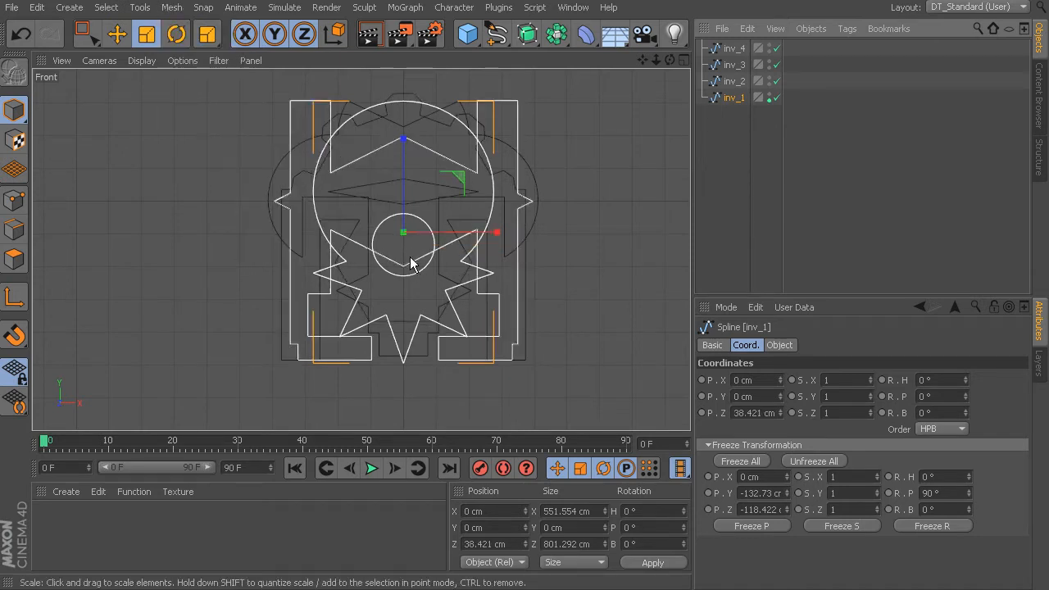
# Step: Hide the inv_4, inv_3 and inv_2 splines in the viewport, leaving only inv_1 displayed, and clear the selection
pyautogui.click(736, 49)
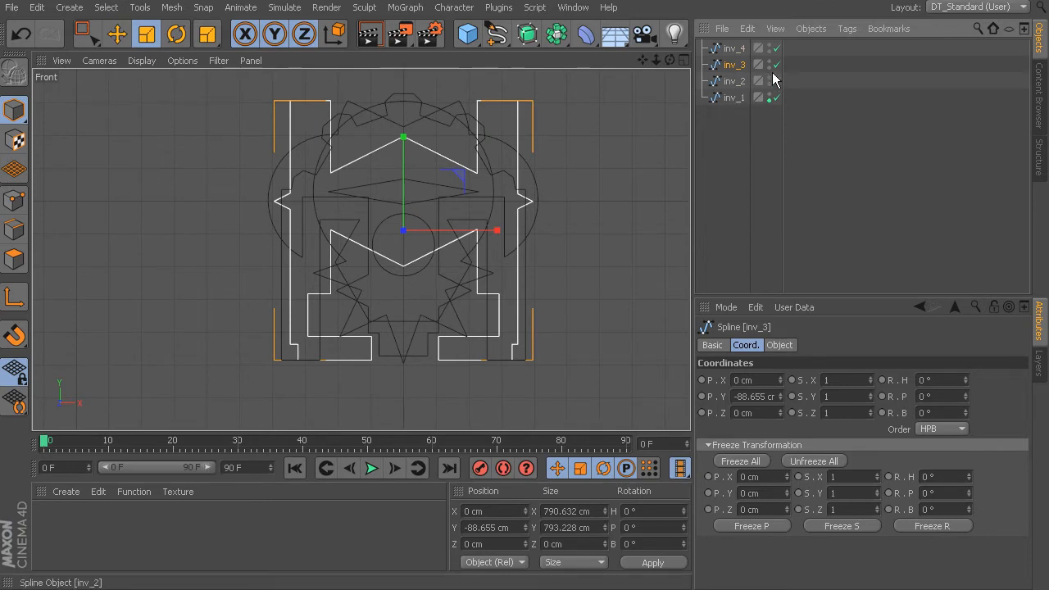
pyautogui.keyDown('alt'); pyautogui.click(770, 46); pyautogui.keyUp('alt')
pyautogui.keyDown('alt'); pyautogui.doubleClick(768, 65); pyautogui.keyUp('alt')
pyautogui.keyDown('alt'); pyautogui.click(769, 81); pyautogui.keyUp('alt')
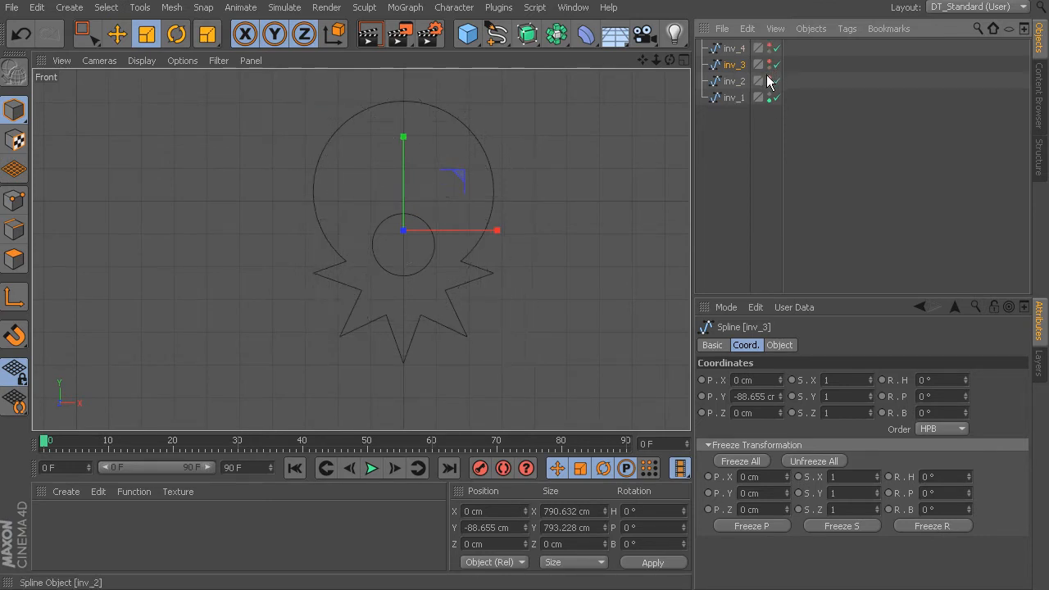
pyautogui.click(563, 167)
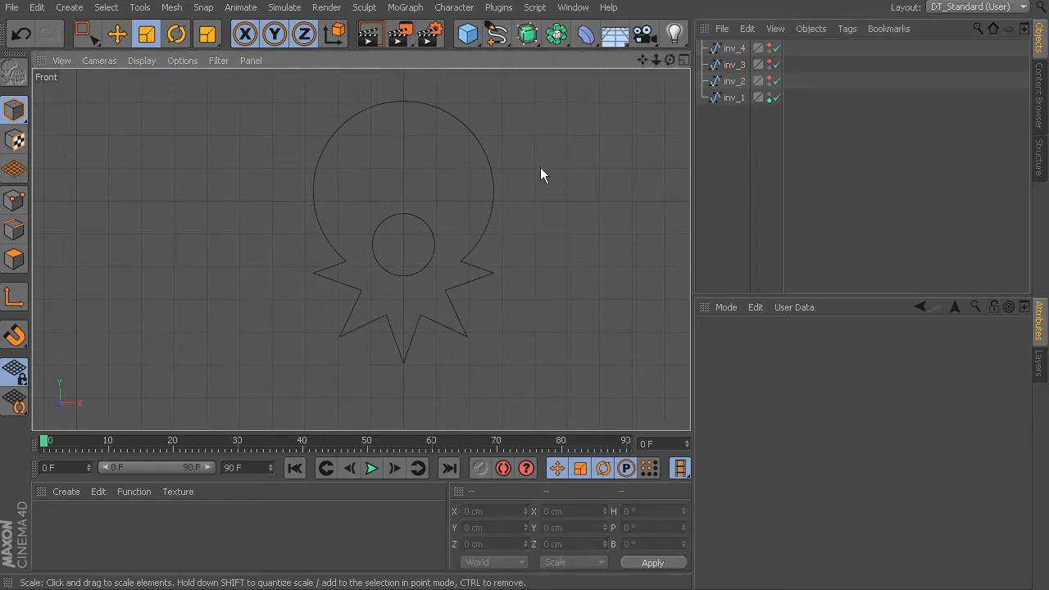
# Step: Switch to the perspective view, add an Extrude object and make the inv_1 spline its child
pyautogui.middleClick(500, 158)
pyautogui.middleClick(317, 124)
pyautogui.moveTo(316, 123)
pyautogui.keyDown('alt'); pyautogui.mouseDown()
pyautogui.moveTo(464, 159)
pyautogui.moveTo(516, 180)
pyautogui.moveTo(541, 211)
pyautogui.moveTo(287, 173)
pyautogui.moveTo(522, 177)
pyautogui.moveTo(518, 201)
pyautogui.moveTo(471, 206)
pyautogui.moveTo(484, 192)
pyautogui.moveTo(436, 211)
pyautogui.moveTo(489, 202)
pyautogui.moveTo(432, 177)
pyautogui.moveTo(413, 186)
pyautogui.mouseUp(); pyautogui.keyUp('alt')
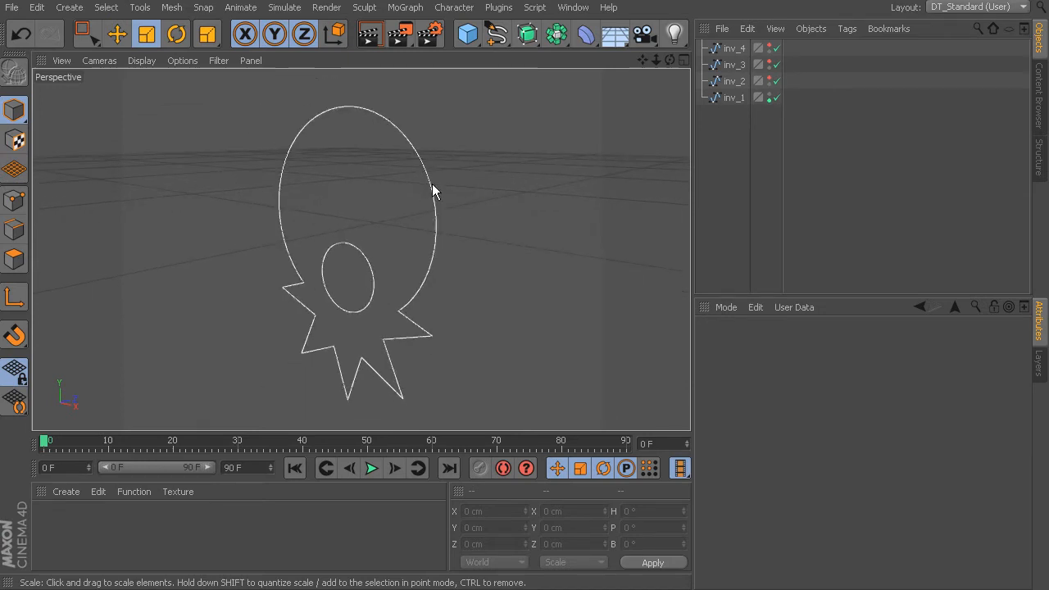
pyautogui.click(527, 34)
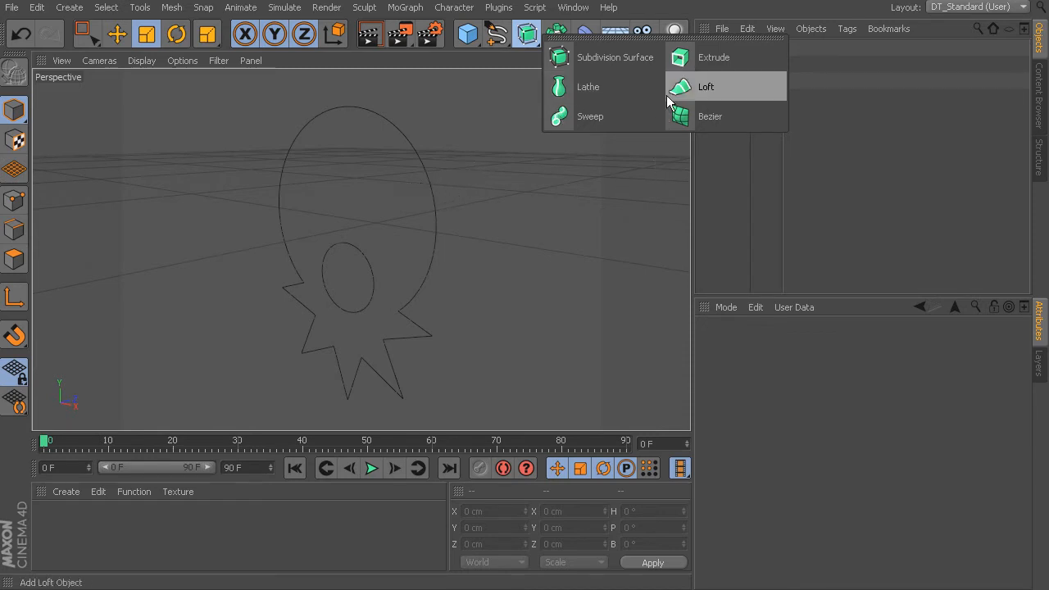
pyautogui.click(696, 57)
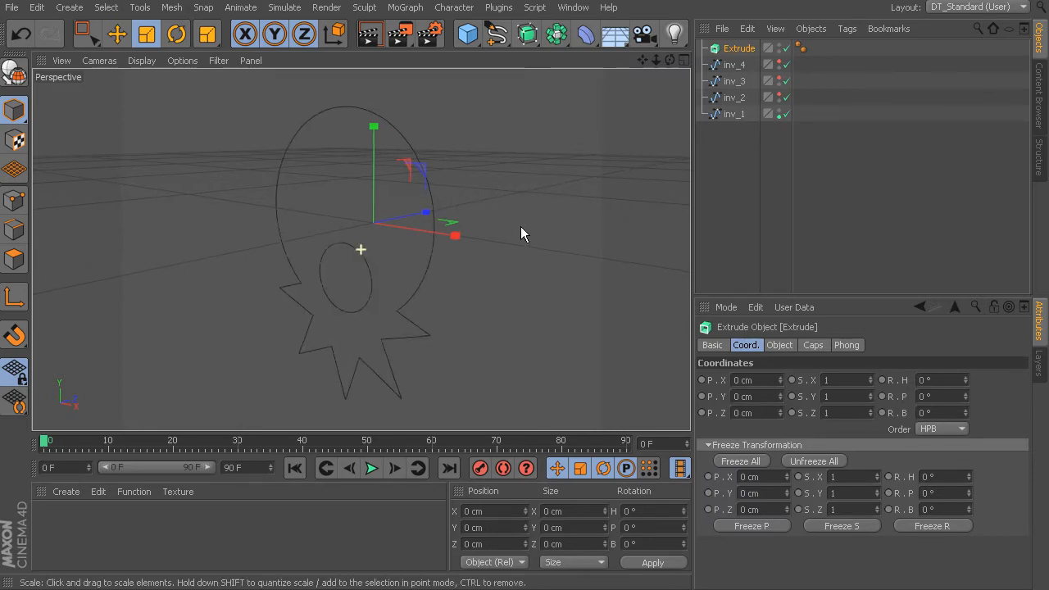
pyautogui.keyDown('alt'); pyautogui.moveTo(521, 226); pyautogui.dragTo(534, 219); pyautogui.keyUp('alt')
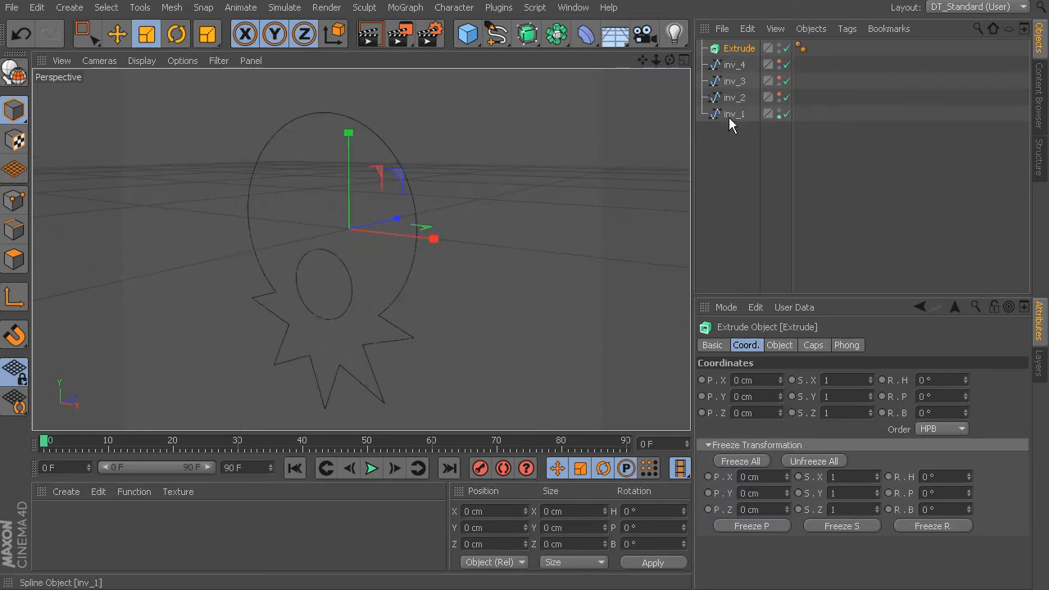
pyautogui.click(729, 115)
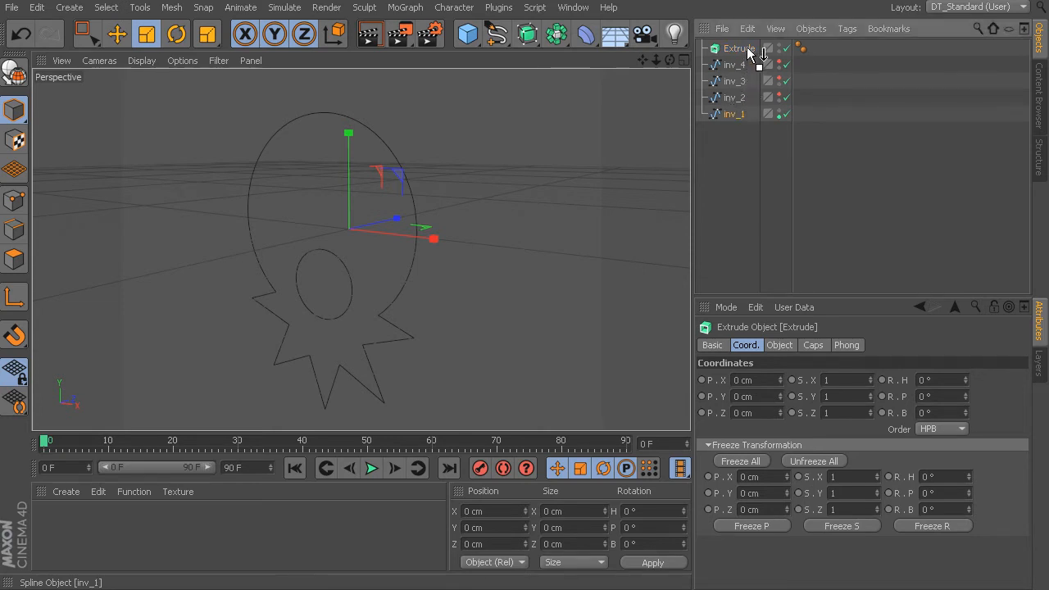
pyautogui.moveTo(747, 47); pyautogui.dragTo(747, 49)
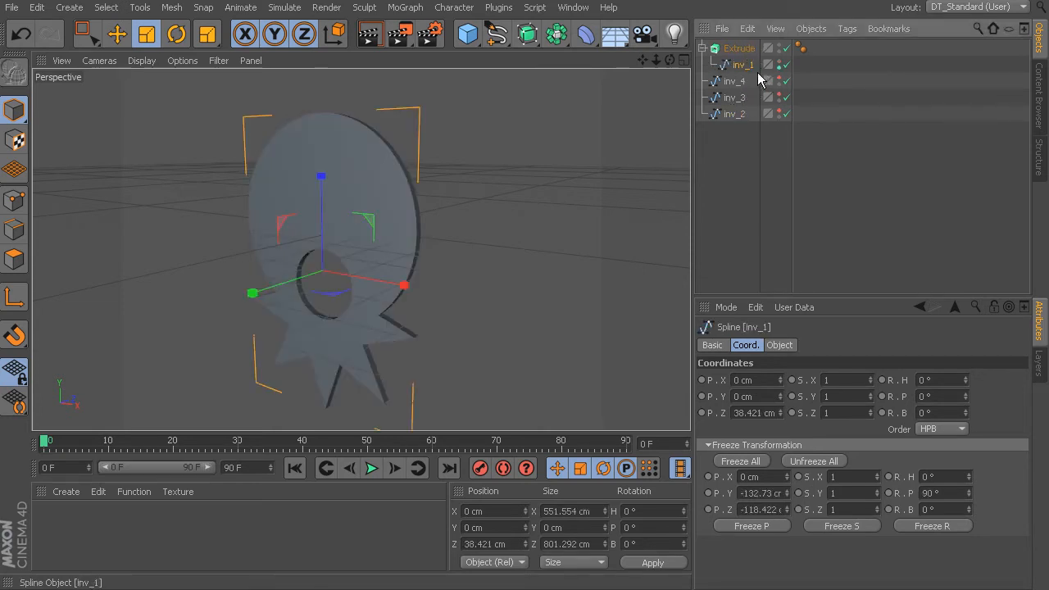
# Step: Select the Extrude object and examine the three Movement values in its object properties
pyautogui.keyDown('alt'); pyautogui.moveTo(547, 186); pyautogui.dragTo(603, 184, button='middle'); pyautogui.keyUp('alt')
pyautogui.click(737, 47)
pyautogui.keyDown('alt'); pyautogui.moveTo(631, 271); pyautogui.dragTo(500, 217); pyautogui.keyUp('alt')
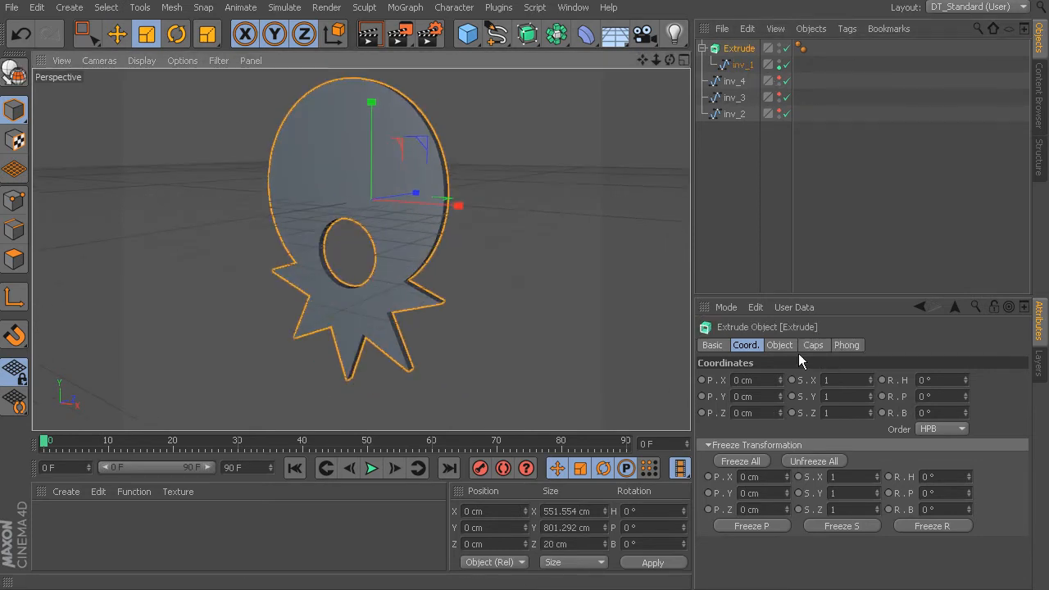
pyautogui.click(778, 345)
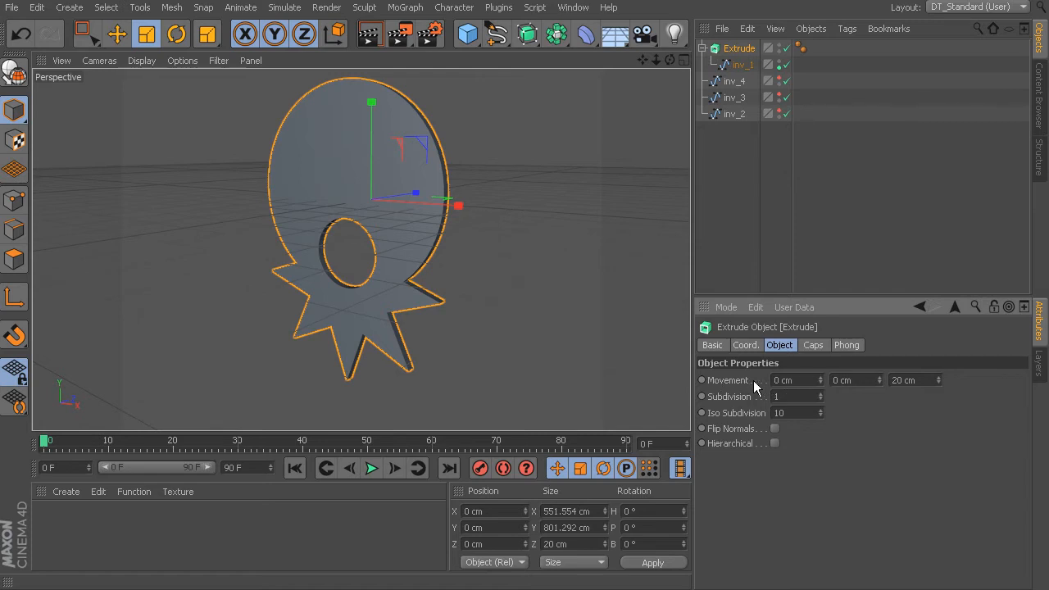
pyautogui.click(777, 380)
pyautogui.moveTo(868, 379); pyautogui.dragTo(818, 381)
pyautogui.moveTo(929, 380); pyautogui.dragTo(854, 390)
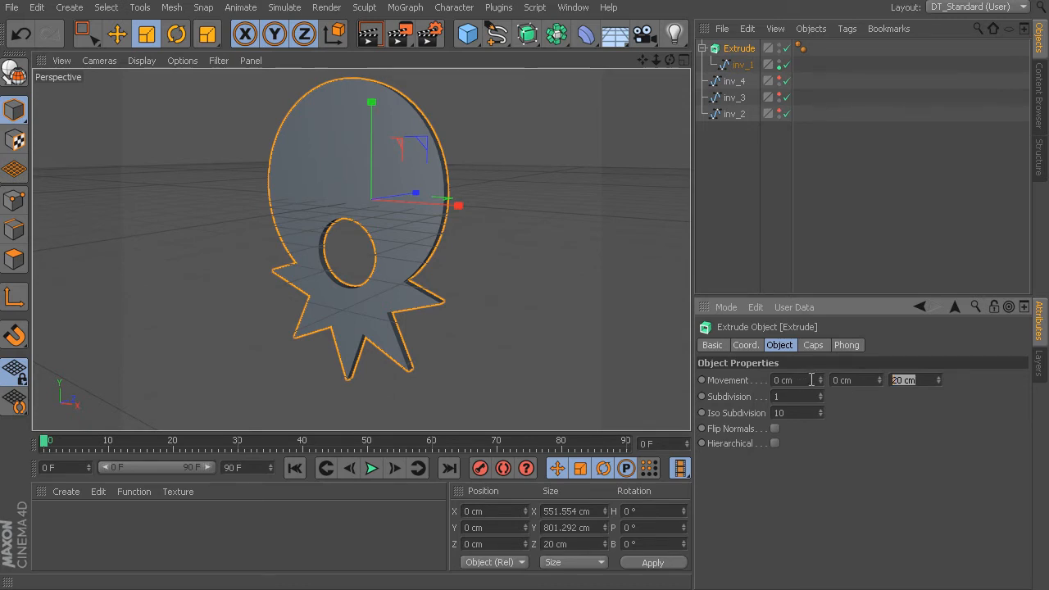
# Step: Set the Extrude object's Z movement to 0 cm and view the flat shape at an angle
pyautogui.keyDown('alt'); pyautogui.moveTo(182, 365); pyautogui.dragTo(162, 405); pyautogui.keyUp('alt')
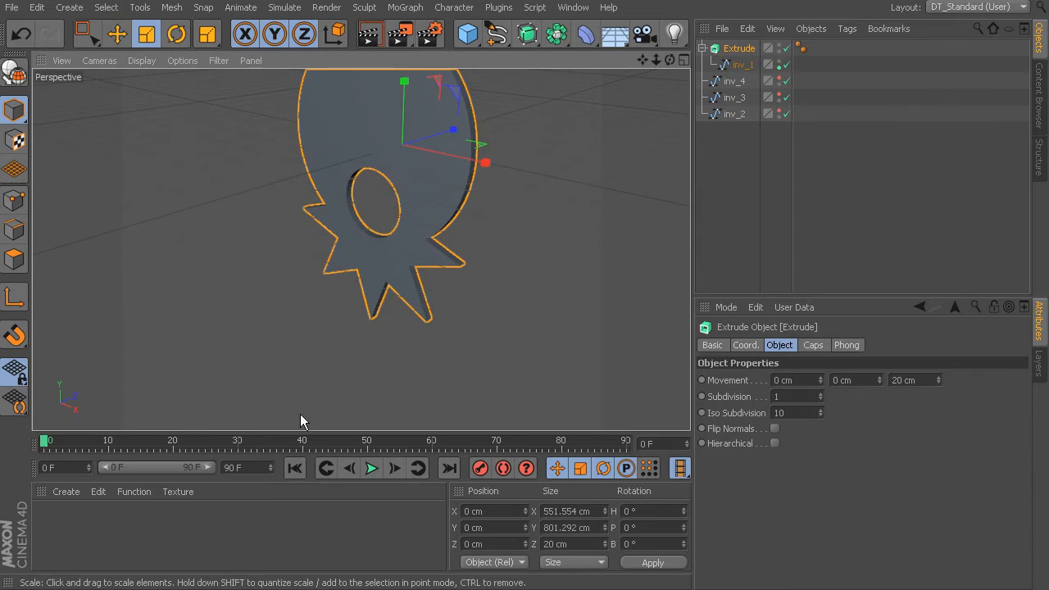
pyautogui.keyDown('alt'); pyautogui.moveTo(369, 243); pyautogui.dragTo(453, 212); pyautogui.keyUp('alt')
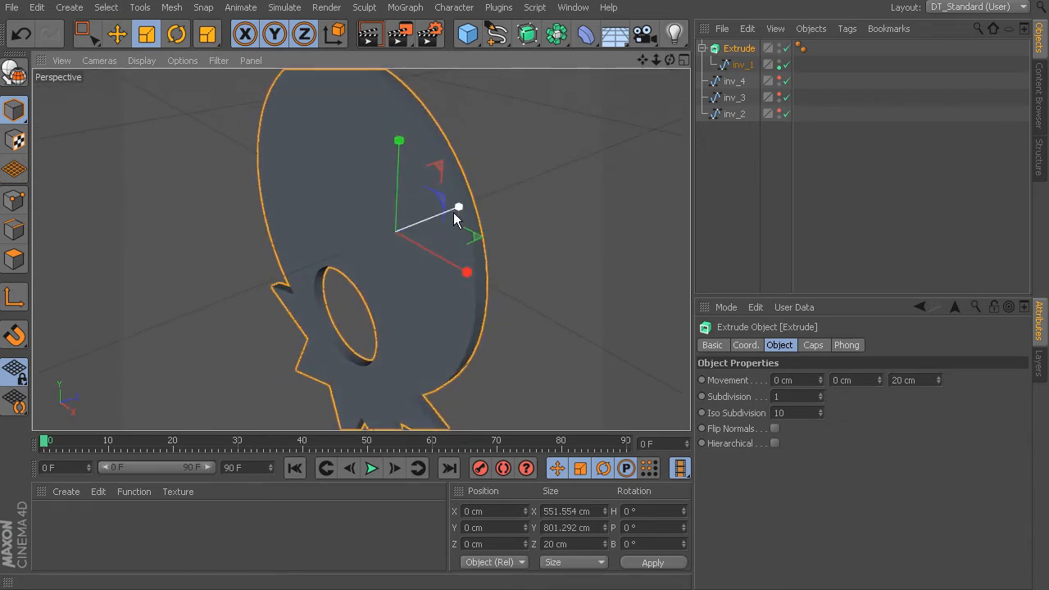
pyautogui.doubleClick(924, 381)
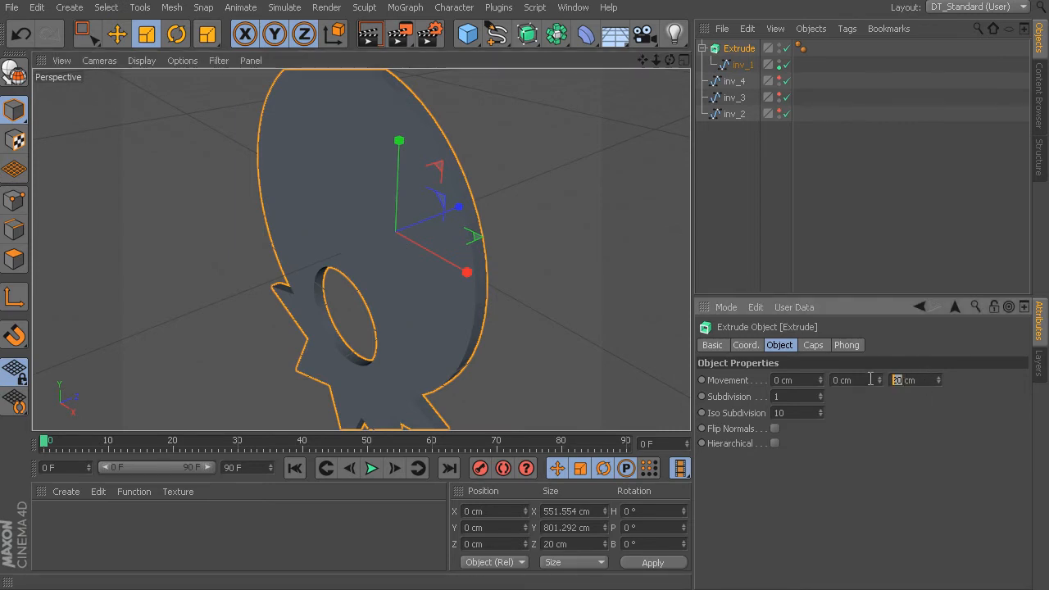
pyautogui.write('0')
pyautogui.press('Return')
pyautogui.moveTo(670, 59); pyautogui.dragTo(546, 232)
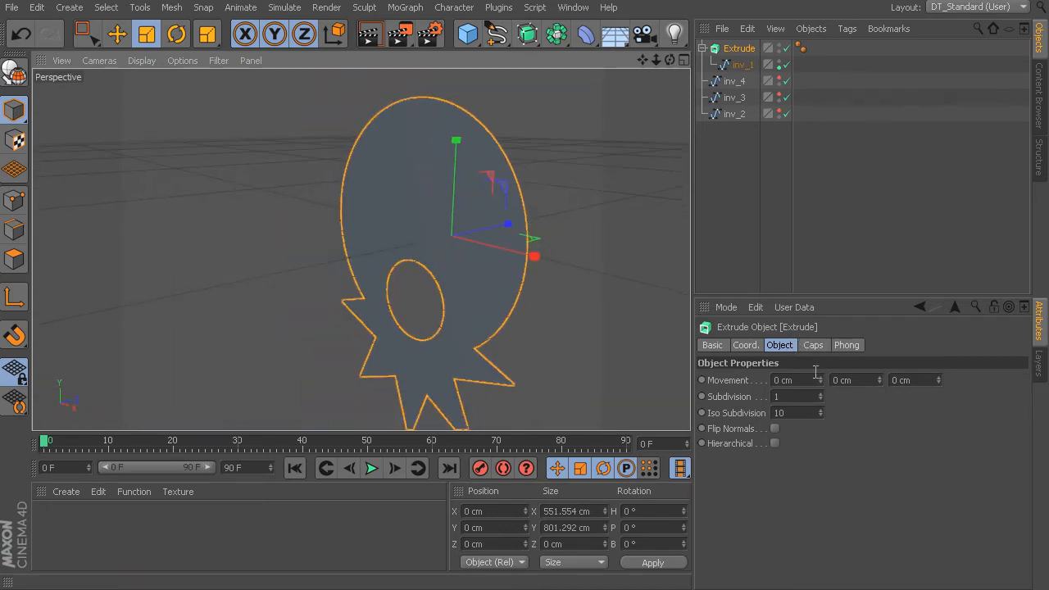
# Step: Try an X movement of -13 cm and a Y movement of -6 cm on the Extrude object, resetting each to 0 cm
pyautogui.moveTo(820, 379)
pyautogui.mouseDown()
pyautogui.moveTo(869, 379)
pyautogui.moveTo(826, 379)
pyautogui.mouseUp()
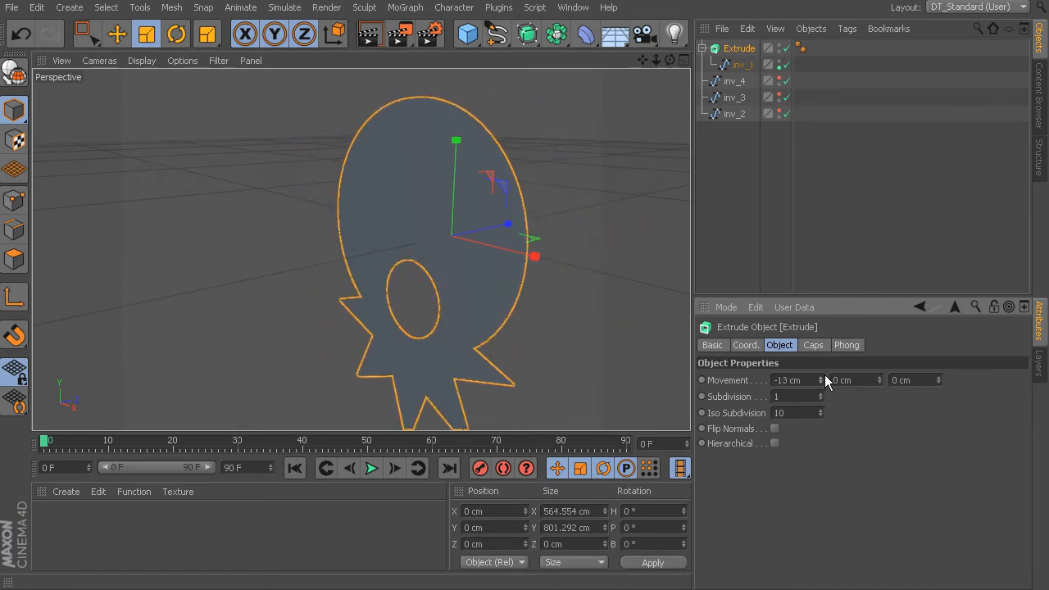
pyautogui.click(806, 381)
pyautogui.write('0')
pyautogui.press('Return')
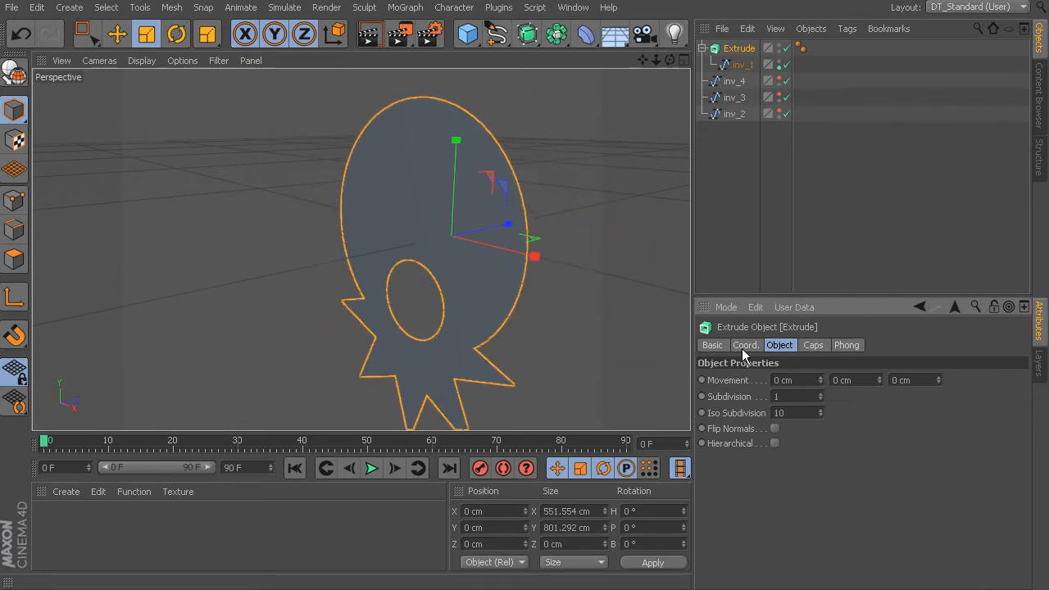
pyautogui.moveTo(876, 381); pyautogui.dragTo(839, 389)
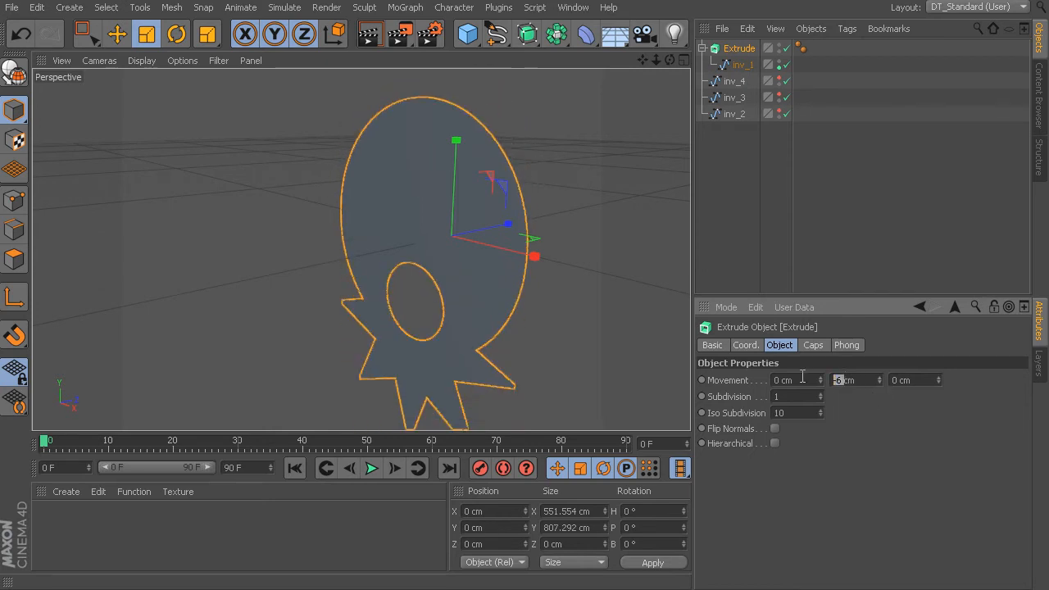
pyautogui.write('0')
pyautogui.press('Return')
# Step: Set the Extrude object's Z movement to 165 cm to give the inv_1 shape depth
pyautogui.keyDown('alt'); pyautogui.moveTo(508, 180); pyautogui.dragTo(503, 232); pyautogui.keyUp('alt')
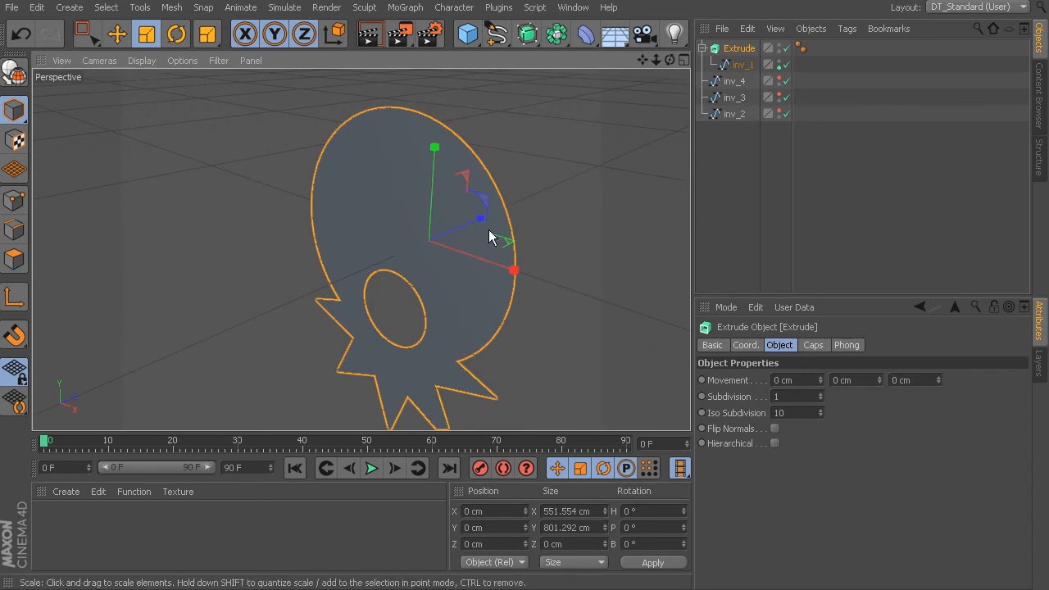
pyautogui.keyDown('alt'); pyautogui.moveTo(481, 227); pyautogui.dragTo(564, 262); pyautogui.keyUp('alt')
pyautogui.moveTo(936, 381); pyautogui.dragTo(991, 381)
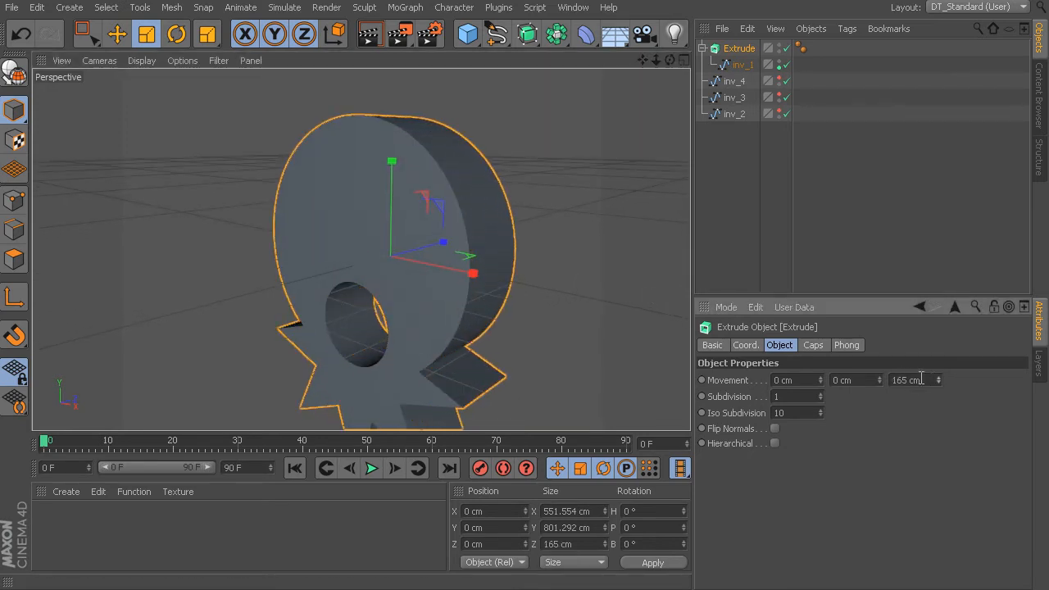
pyautogui.keyDown('alt'); pyautogui.moveTo(475, 321); pyautogui.dragTo(556, 250); pyautogui.keyUp('alt')
pyautogui.keyDown('alt'); pyautogui.moveTo(581, 201); pyautogui.dragTo(594, 202); pyautogui.keyUp('alt')
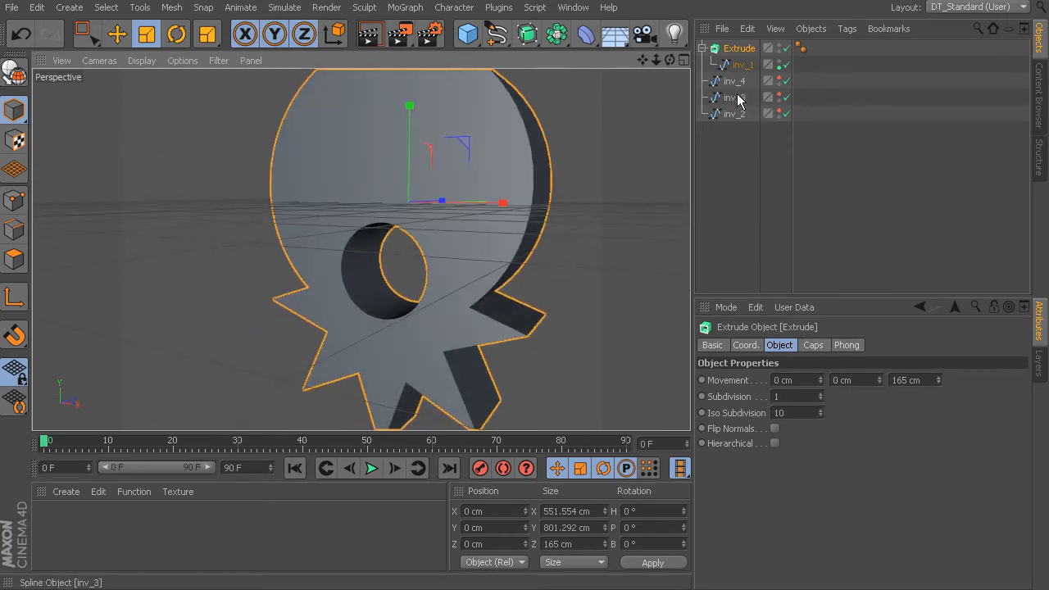
# Step: Disable the Extrude generator to inspect the bare inv_1 outline, and enable it again
pyautogui.click(786, 48)
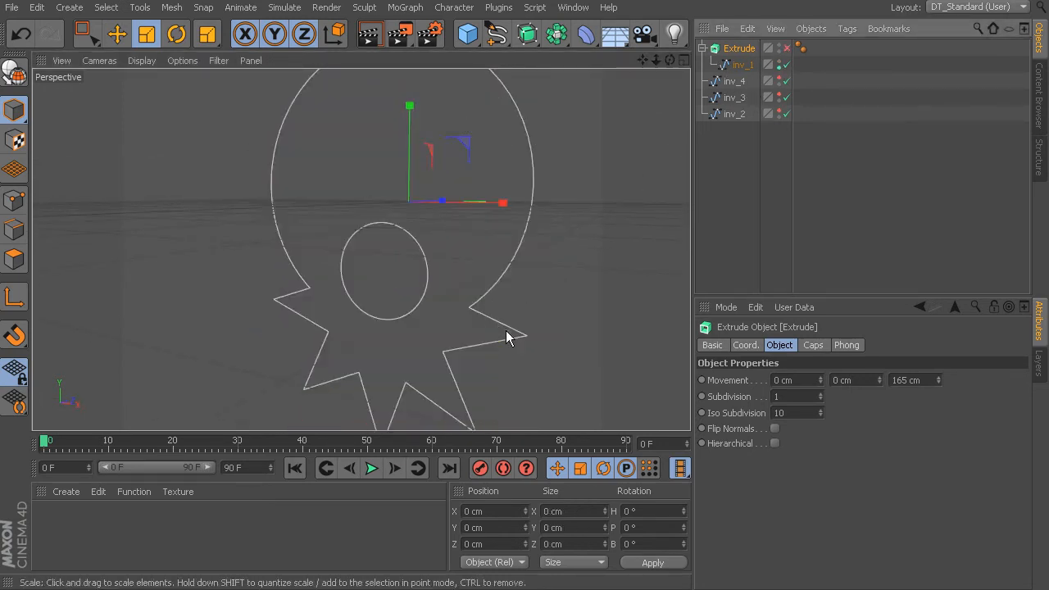
pyautogui.keyDown('alt'); pyautogui.moveTo(569, 275); pyautogui.dragTo(578, 255, button='middle'); pyautogui.keyUp('alt')
pyautogui.keyDown('alt'); pyautogui.moveTo(579, 256); pyautogui.dragTo(527, 262, button='right'); pyautogui.keyUp('alt')
pyautogui.keyDown('alt'); pyautogui.moveTo(527, 262); pyautogui.dragTo(520, 278, button='middle'); pyautogui.keyUp('alt')
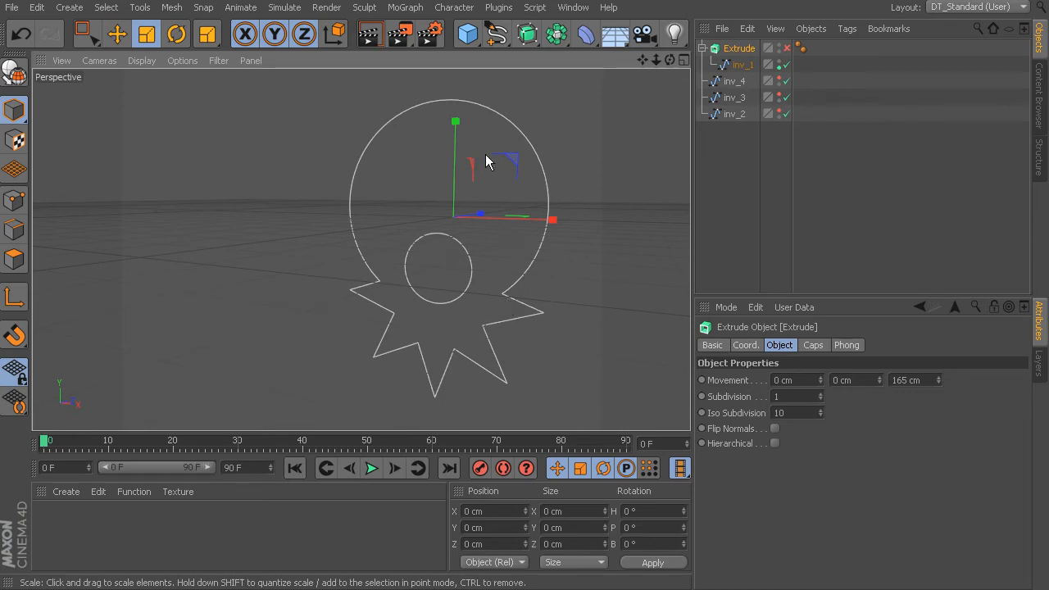
pyautogui.keyDown('alt'); pyautogui.moveTo(504, 304); pyautogui.dragTo(503, 276); pyautogui.keyUp('alt')
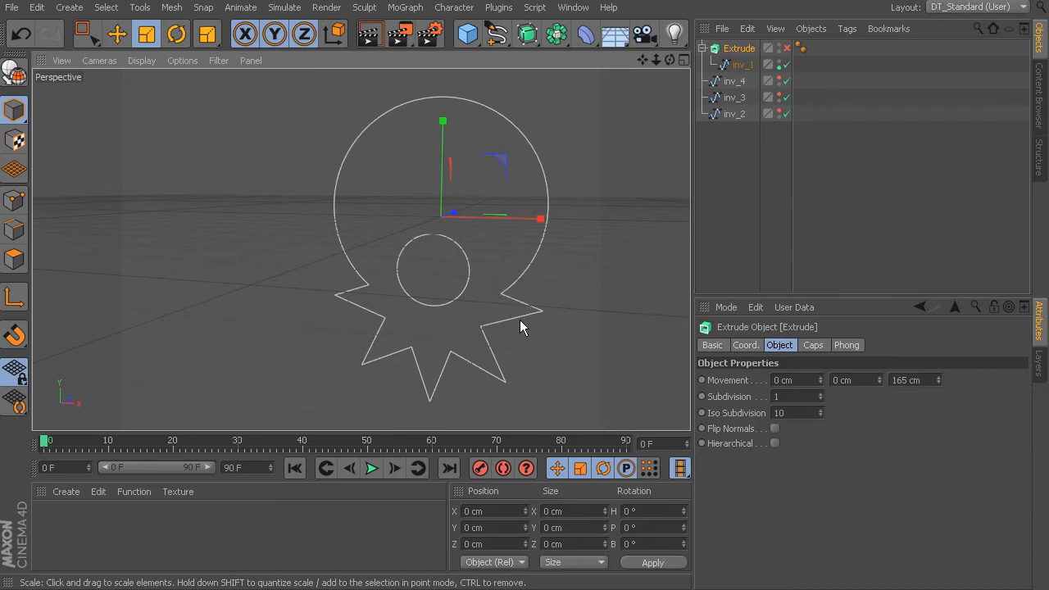
pyautogui.keyDown('alt'); pyautogui.moveTo(599, 263); pyautogui.dragTo(603, 263); pyautogui.keyUp('alt')
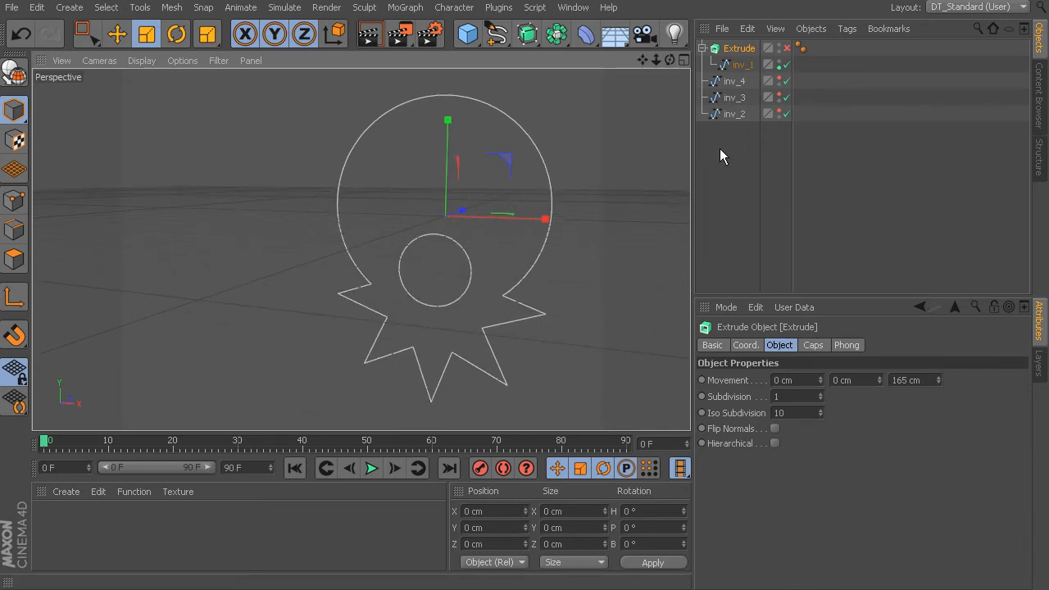
pyautogui.click(788, 47)
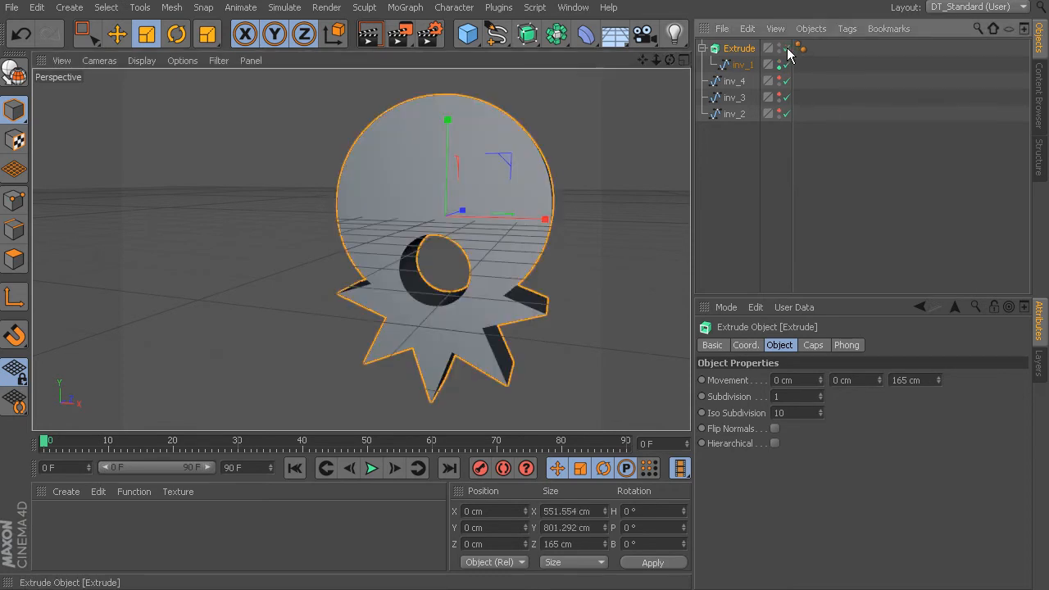
# Step: Set both the start and end caps of the Extrude object to None
pyautogui.keyDown('alt'); pyautogui.moveTo(571, 177); pyautogui.dragTo(456, 195); pyautogui.keyUp('alt')
pyautogui.keyDown('alt'); pyautogui.moveTo(493, 213); pyautogui.dragTo(447, 221, button='middle'); pyautogui.keyUp('alt')
pyautogui.keyDown('alt'); pyautogui.moveTo(470, 220); pyautogui.dragTo(507, 223, button='right'); pyautogui.keyUp('alt')
pyautogui.keyDown('alt'); pyautogui.moveTo(422, 170); pyautogui.dragTo(435, 194, button='middle'); pyautogui.keyUp('alt')
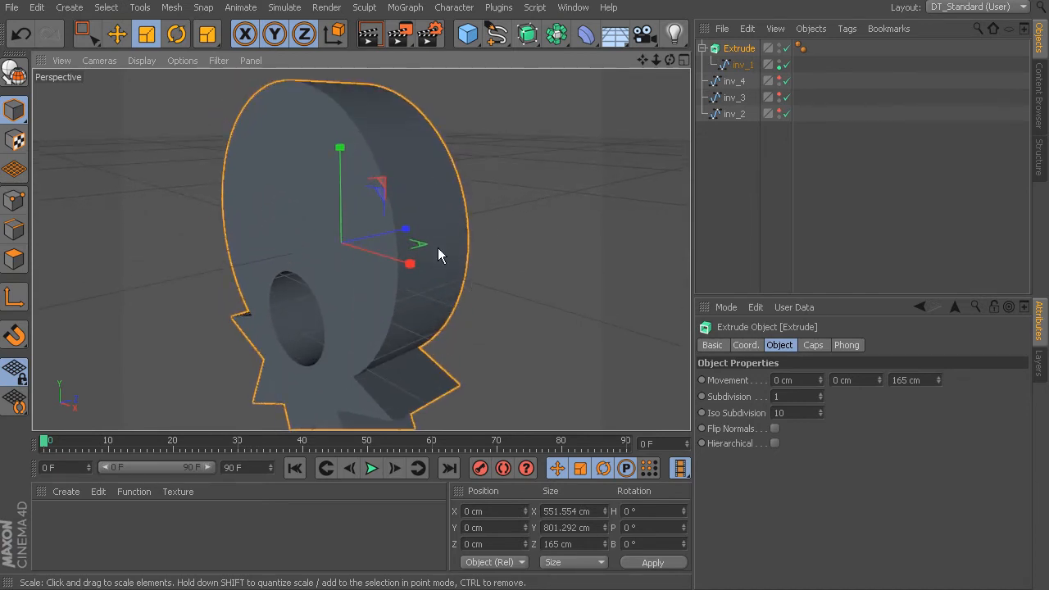
pyautogui.keyDown('alt'); pyautogui.moveTo(420, 261); pyautogui.dragTo(539, 231); pyautogui.keyUp('alt')
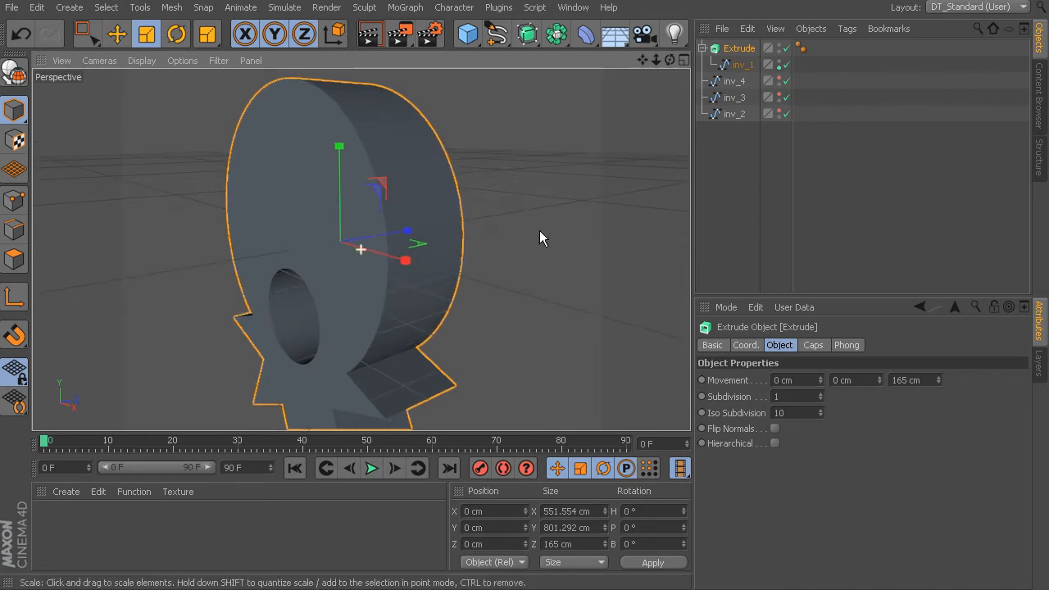
pyautogui.keyDown('alt'); pyautogui.moveTo(312, 198); pyautogui.dragTo(341, 259); pyautogui.keyUp('alt')
pyautogui.click(813, 345)
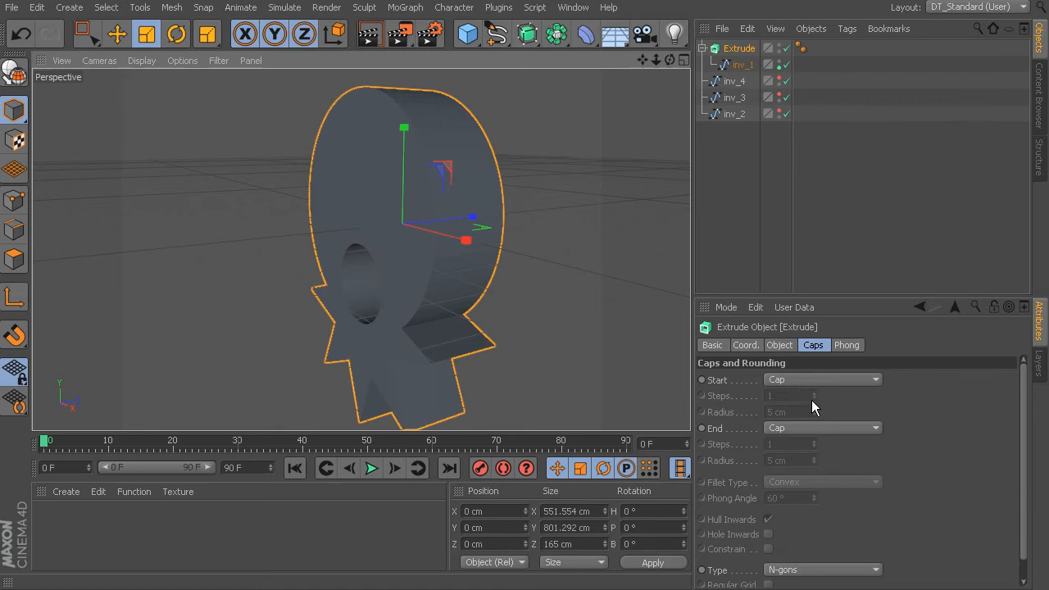
pyautogui.click(794, 380)
pyautogui.click(796, 396)
pyautogui.click(792, 428)
pyautogui.click(788, 444)
# Step: Set the Extrude object's start and end caps back to Cap
pyautogui.moveTo(656, 303)
pyautogui.keyDown('alt'); pyautogui.mouseDown()
pyautogui.moveTo(632, 279)
pyautogui.moveTo(618, 227)
pyautogui.moveTo(583, 260)
pyautogui.moveTo(628, 262)
pyautogui.moveTo(563, 296)
pyautogui.moveTo(569, 273)
pyautogui.moveTo(645, 316)
pyautogui.mouseUp(); pyautogui.keyUp('alt')
pyautogui.click(810, 379)
pyautogui.click(810, 412)
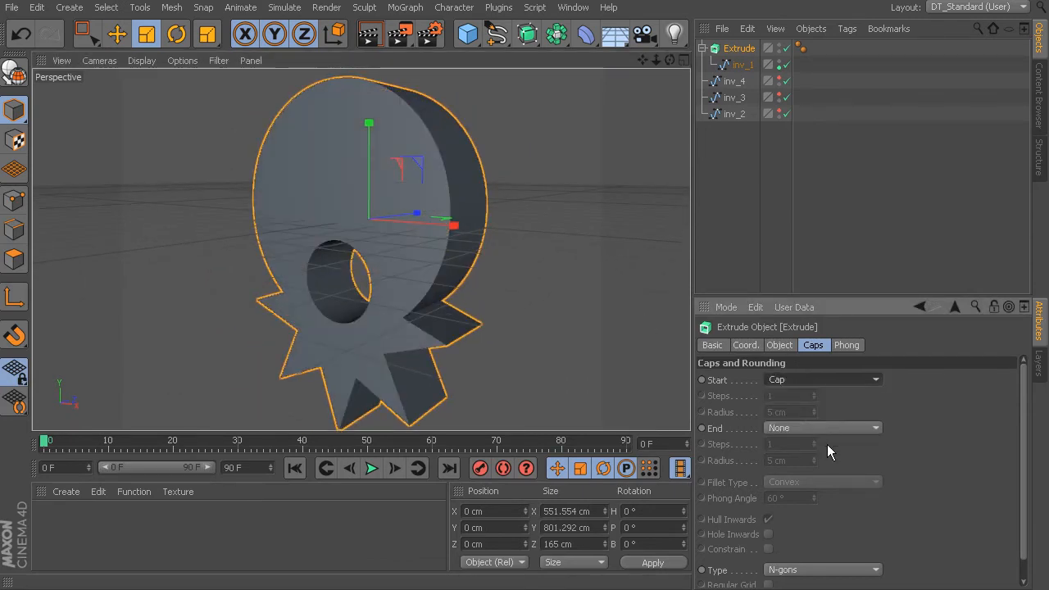
pyautogui.click(830, 429)
pyautogui.click(819, 462)
pyautogui.scroll(5, 512, 193)
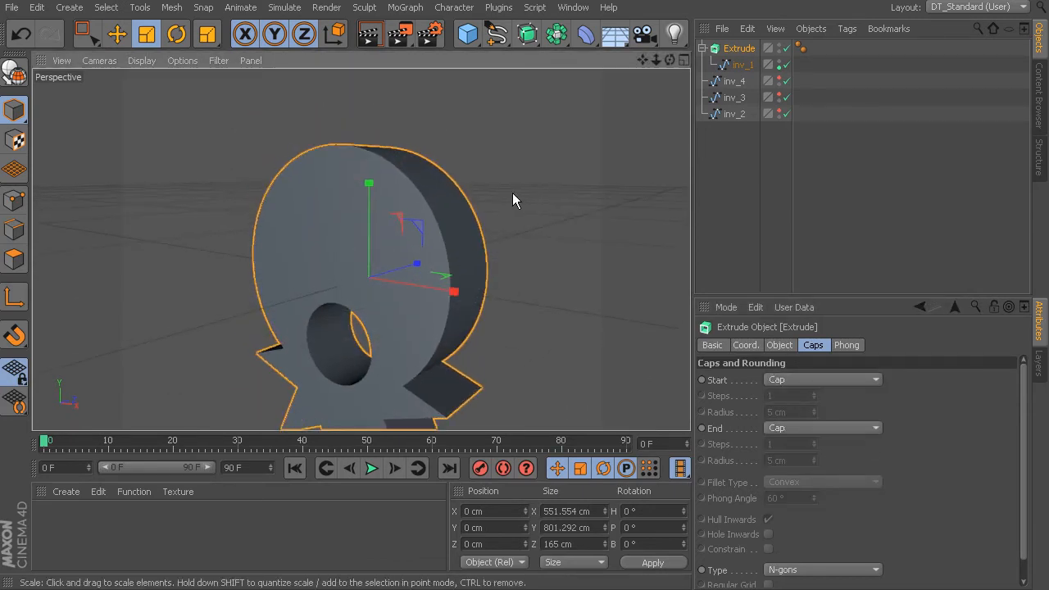
pyautogui.moveTo(538, 205)
pyautogui.keyDown('alt'); pyautogui.mouseDown()
pyautogui.moveTo(604, 199)
pyautogui.moveTo(541, 201)
pyautogui.mouseUp(); pyautogui.keyUp('alt')
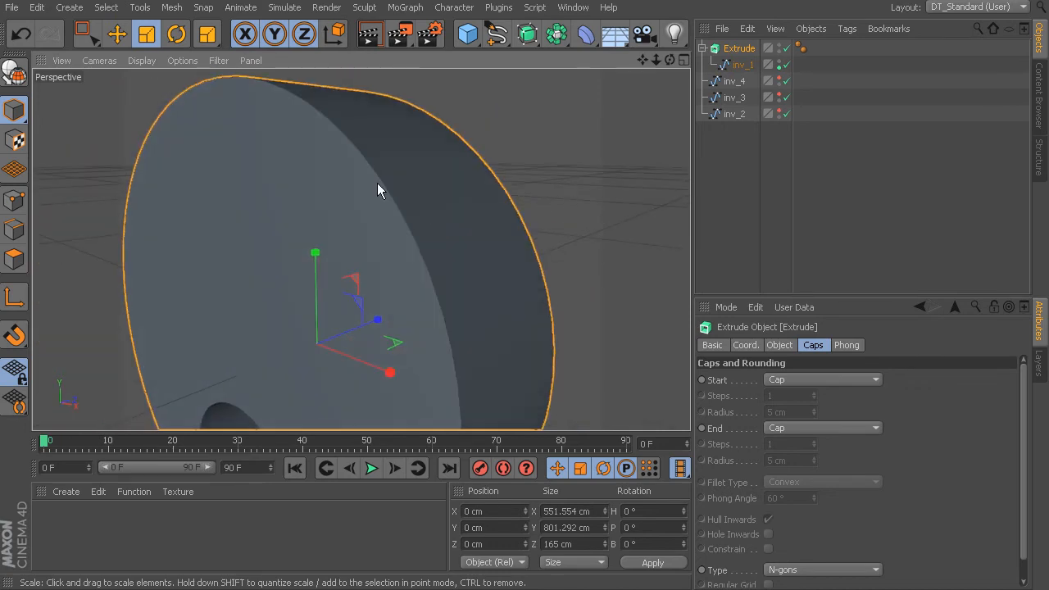
pyautogui.keyDown('alt'); pyautogui.moveTo(512, 255); pyautogui.dragTo(511, 215); pyautogui.keyUp('alt')
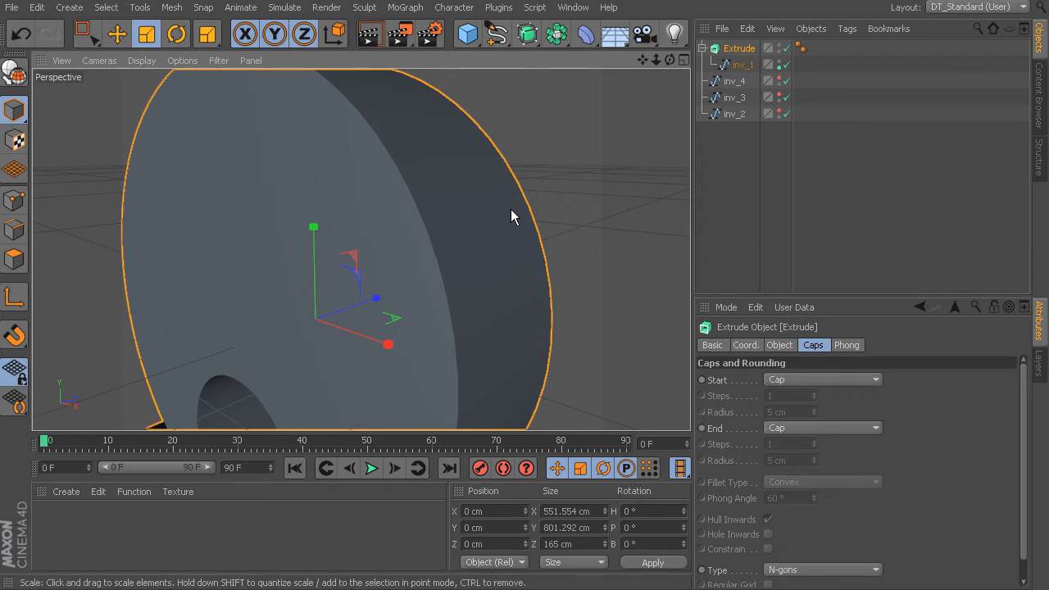
pyautogui.keyDown('alt'); pyautogui.moveTo(541, 215); pyautogui.dragTo(538, 159); pyautogui.keyUp('alt')
pyautogui.scroll(-4, 541, 163)
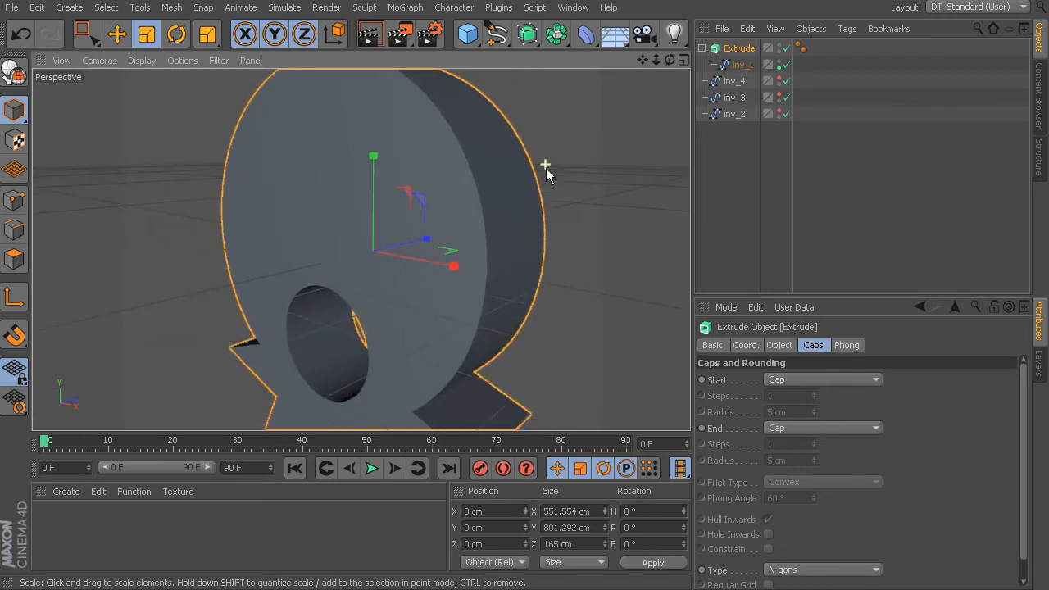
# Step: Set both the start and end caps of the Extrude object to Fillet Cap
pyautogui.keyDown('alt'); pyautogui.moveTo(549, 203); pyautogui.dragTo(520, 225, button='middle'); pyautogui.keyUp('alt')
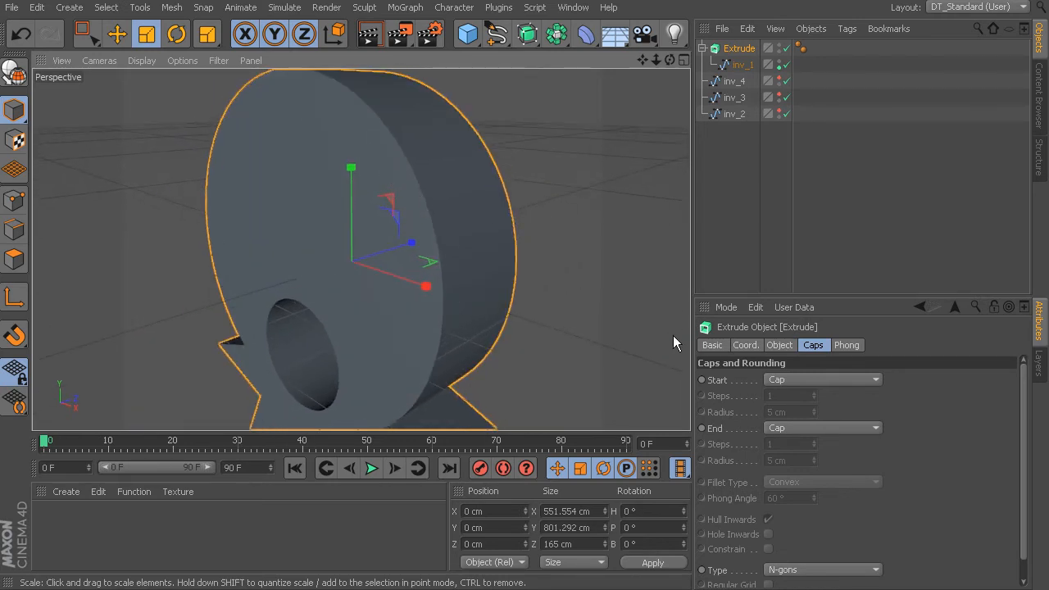
pyautogui.click(781, 380)
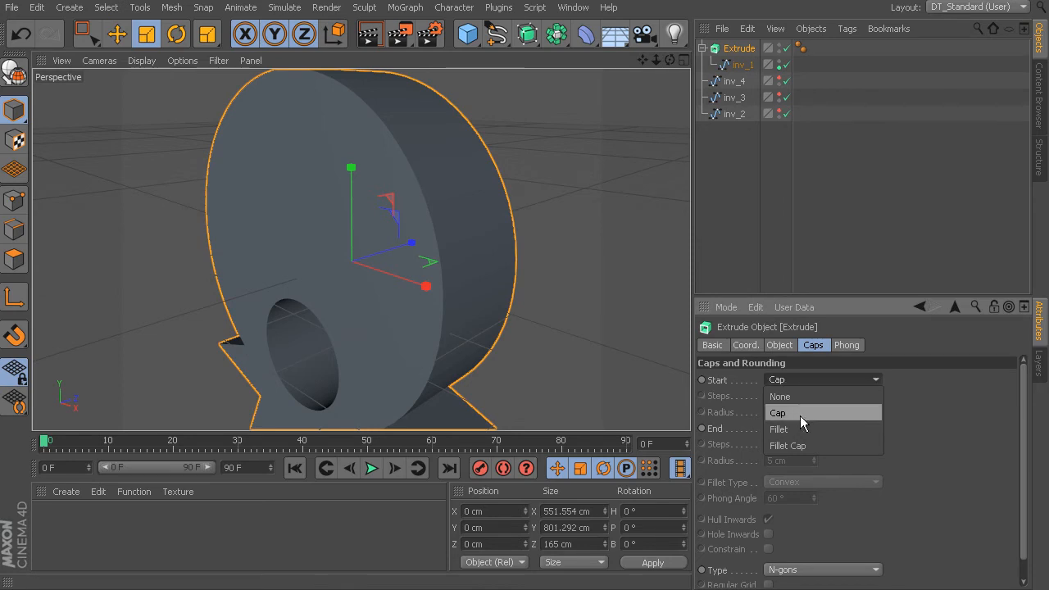
pyautogui.click(807, 445)
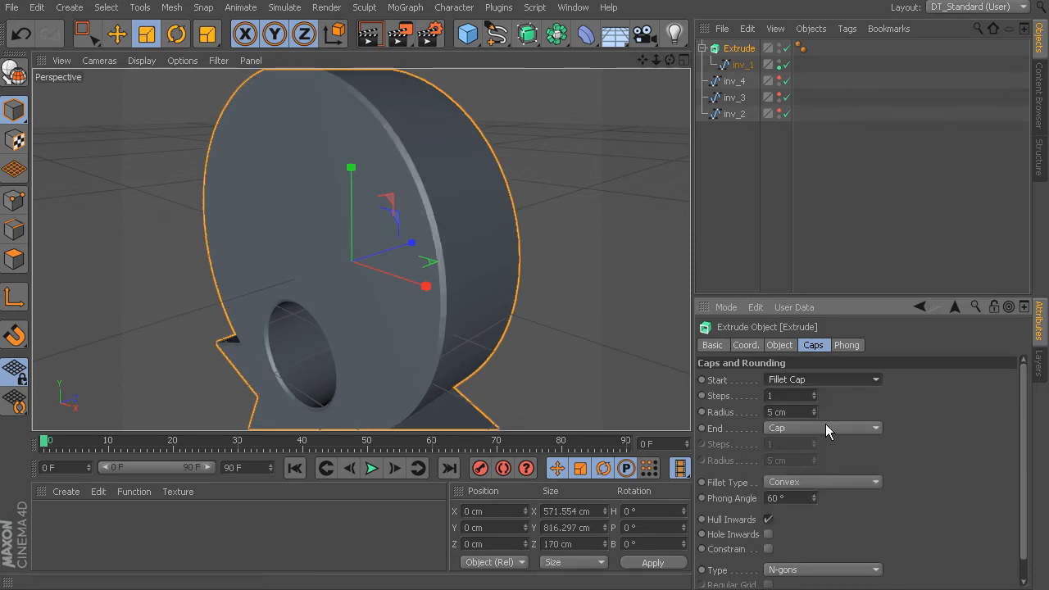
pyautogui.click(826, 425)
pyautogui.click(828, 489)
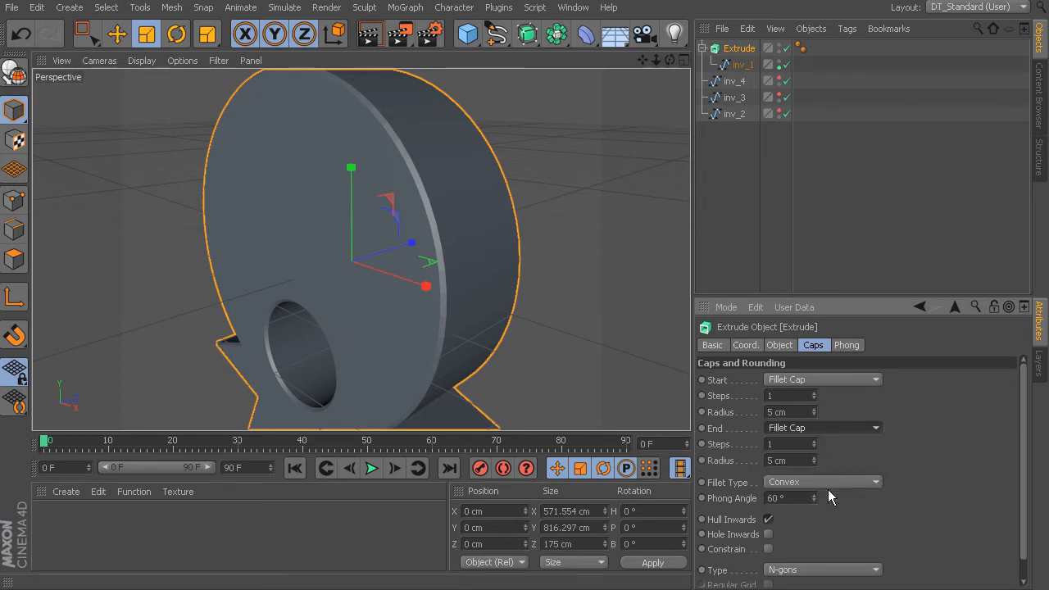
# Step: Set the fillet steps of both the start and end caps to 4
pyautogui.keyDown('alt'); pyautogui.moveTo(531, 253); pyautogui.dragTo(543, 310, button='middle'); pyautogui.keyUp('alt')
pyautogui.scroll(2, 544, 310)
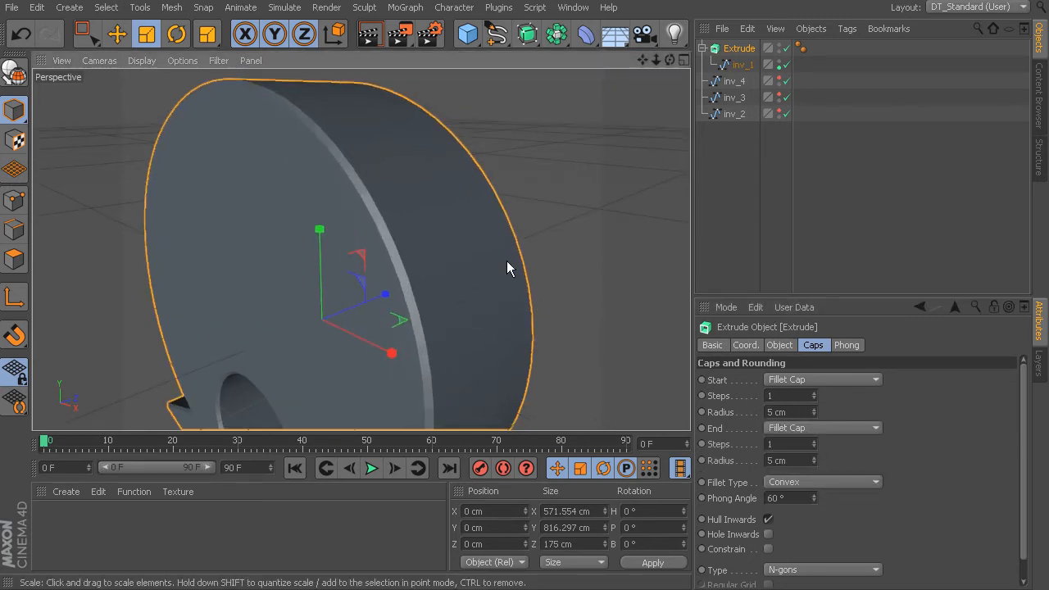
pyautogui.moveTo(414, 289)
pyautogui.keyDown('alt'); pyautogui.mouseDown()
pyautogui.moveTo(409, 269)
pyautogui.moveTo(459, 264)
pyautogui.moveTo(480, 303)
pyautogui.moveTo(525, 277)
pyautogui.moveTo(641, 324)
pyautogui.mouseUp(); pyautogui.keyUp('alt')
pyautogui.click(814, 395)
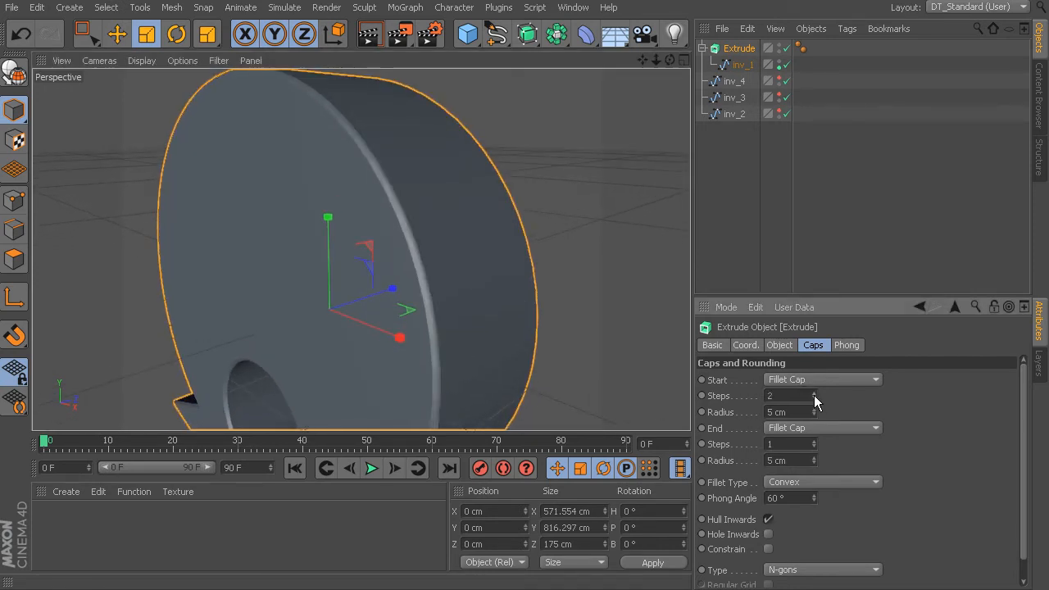
pyautogui.click(814, 395)
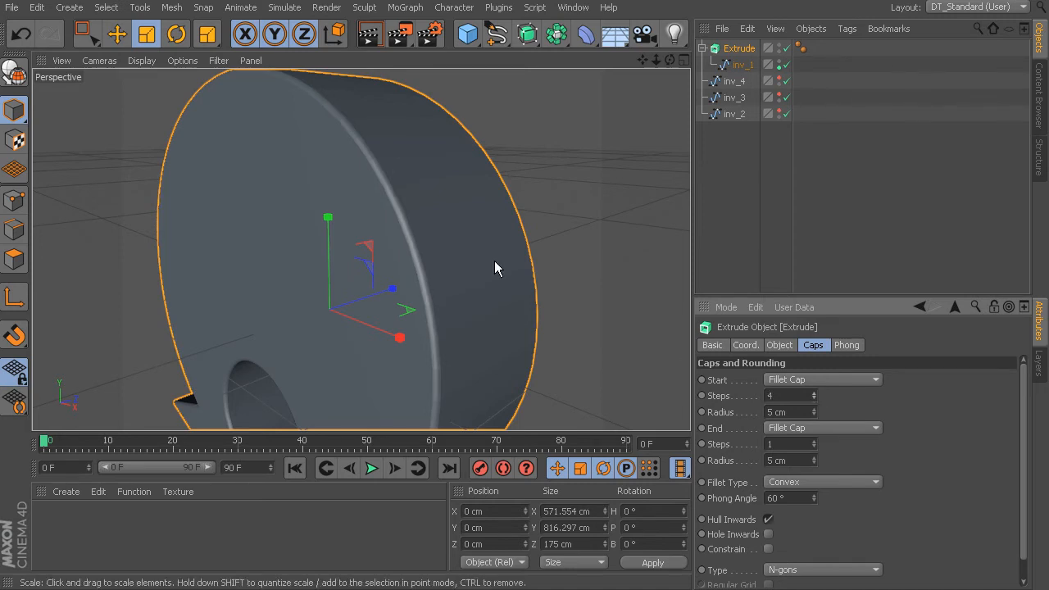
pyautogui.keyDown('alt'); pyautogui.moveTo(399, 215); pyautogui.dragTo(441, 164); pyautogui.keyUp('alt')
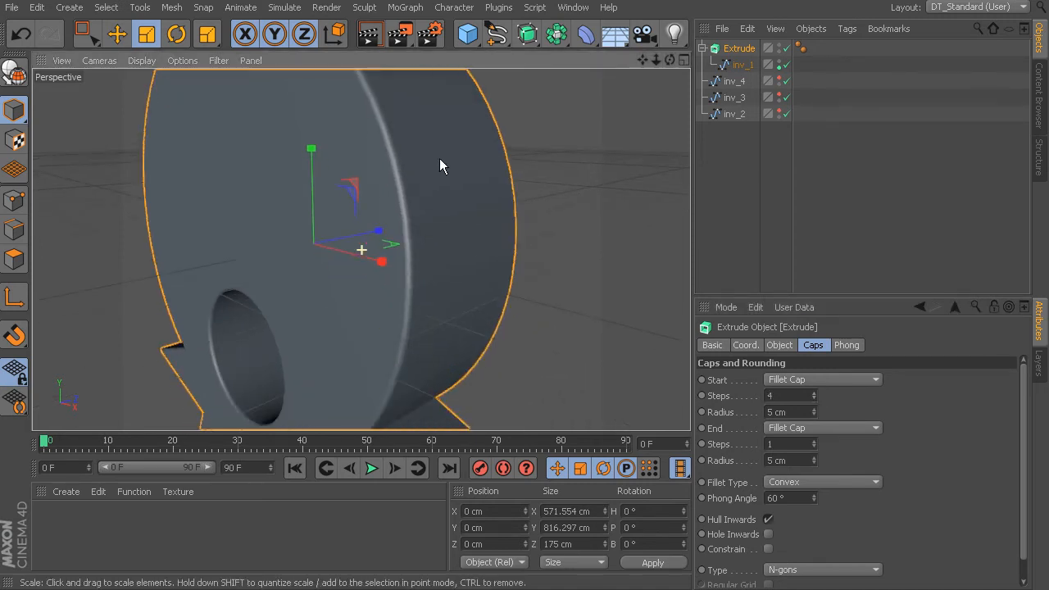
pyautogui.click(814, 442)
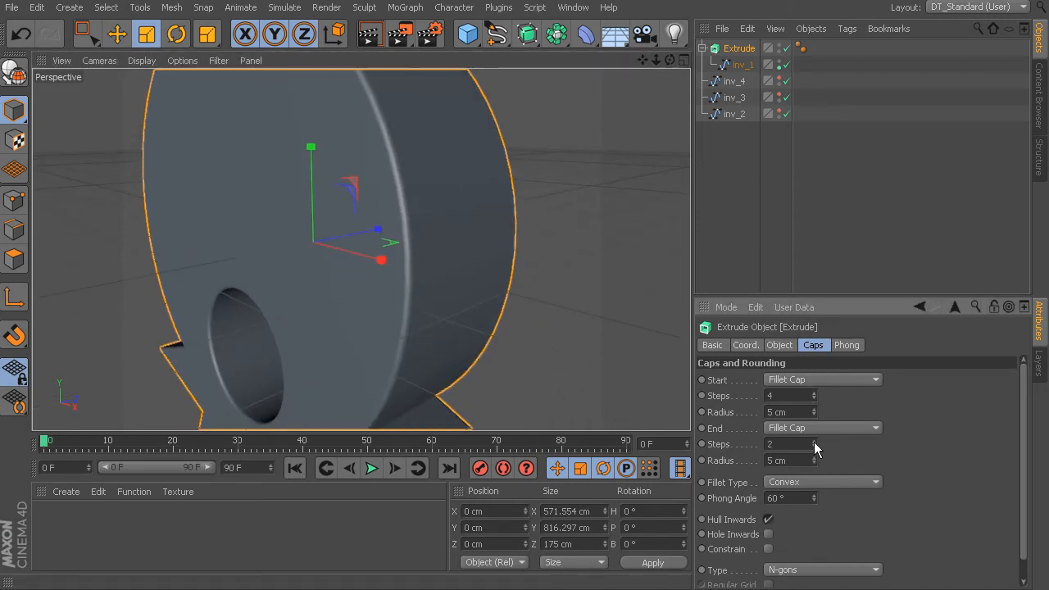
pyautogui.keyDown('alt'); pyautogui.moveTo(508, 213); pyautogui.dragTo(645, 318); pyautogui.keyUp('alt')
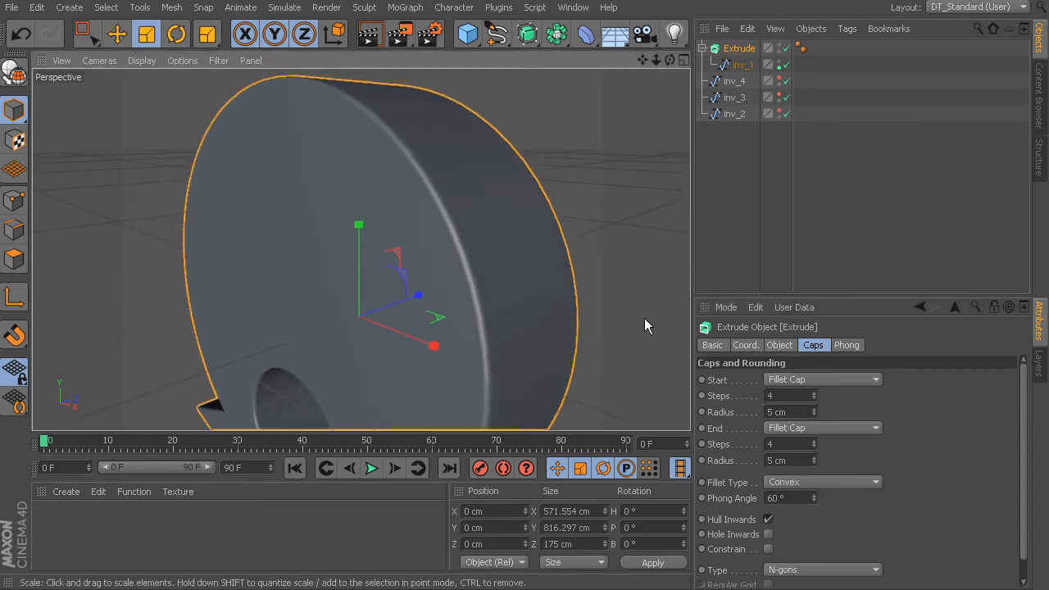
# Step: Try a 10 cm start-cap fillet radius, and settle on 8 cm for both the start and end caps
pyautogui.moveTo(815, 415)
pyautogui.mouseDown()
pyautogui.moveTo(815, 396)
pyautogui.moveTo(815, 414)
pyautogui.mouseUp()
pyautogui.keyDown('alt'); pyautogui.moveTo(492, 311); pyautogui.dragTo(422, 333); pyautogui.keyUp('alt')
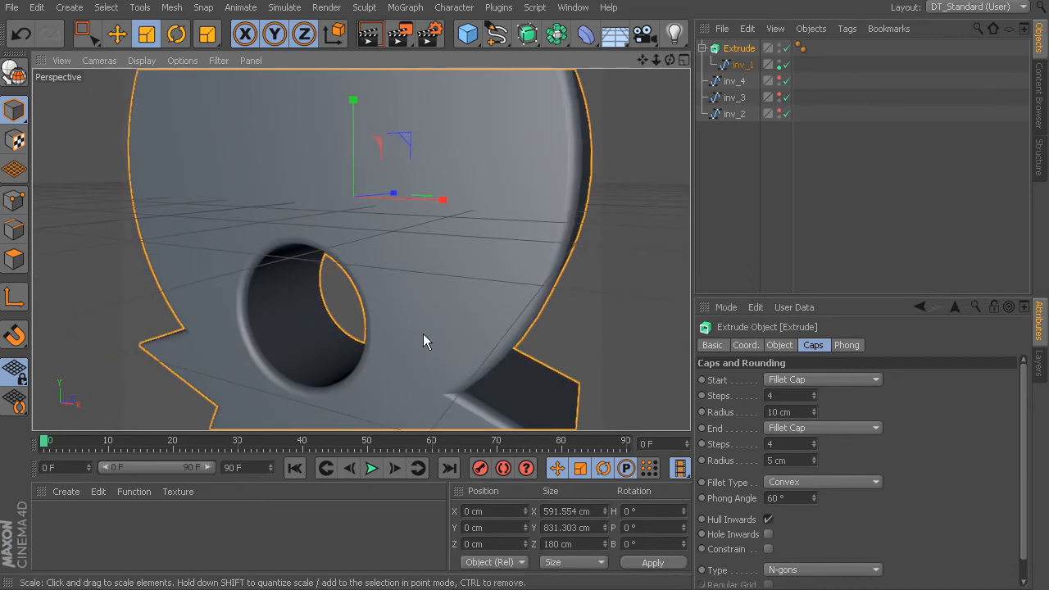
pyautogui.moveTo(814, 414)
pyautogui.mouseDown()
pyautogui.moveTo(814, 403)
pyautogui.moveTo(815, 417)
pyautogui.mouseUp()
pyautogui.click(814, 416)
pyautogui.click(814, 458)
pyautogui.click(814, 458)
pyautogui.click(814, 458)
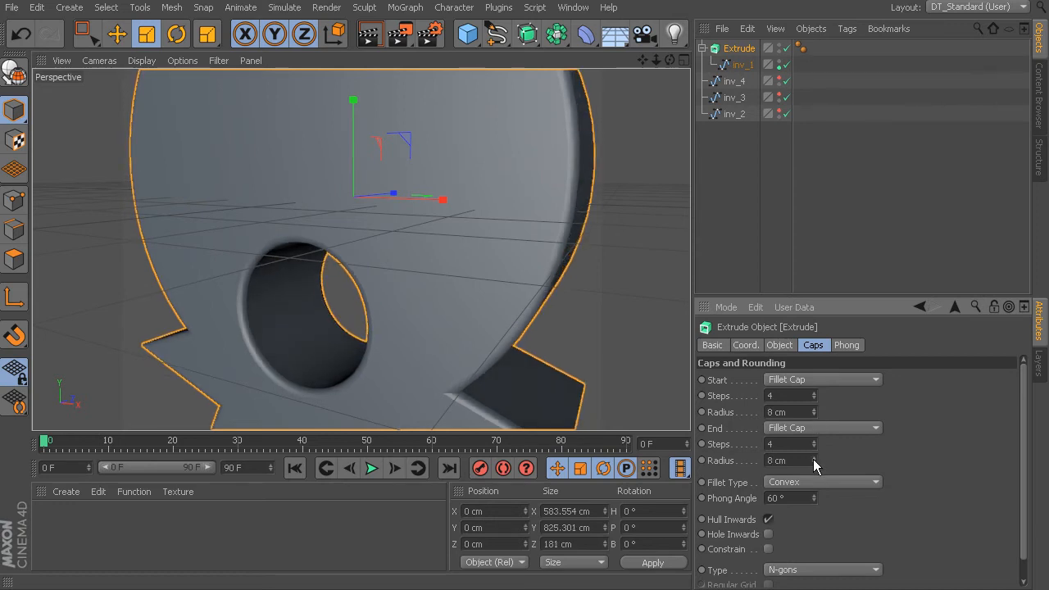
# Step: Examine the rounded edges of the extruded inv_1 shape up close and from several angles
pyautogui.keyDown('alt'); pyautogui.moveTo(576, 299); pyautogui.dragTo(509, 351, button='middle'); pyautogui.keyUp('alt')
pyautogui.keyDown('alt'); pyautogui.moveTo(541, 287); pyautogui.dragTo(504, 272, button='right'); pyautogui.keyUp('alt')
pyautogui.keyDown('alt'); pyautogui.moveTo(504, 272); pyautogui.dragTo(467, 273); pyautogui.keyUp('alt')
pyautogui.keyDown('alt'); pyautogui.moveTo(499, 274); pyautogui.dragTo(464, 279, button='middle'); pyautogui.keyUp('alt')
pyautogui.keyDown('alt'); pyautogui.moveTo(464, 279); pyautogui.dragTo(525, 297, button='right'); pyautogui.keyUp('alt')
pyautogui.keyDown('alt'); pyautogui.moveTo(525, 300); pyautogui.dragTo(530, 290, button='middle'); pyautogui.keyUp('alt')
pyautogui.keyDown('alt'); pyautogui.moveTo(533, 286); pyautogui.dragTo(552, 352); pyautogui.keyUp('alt')
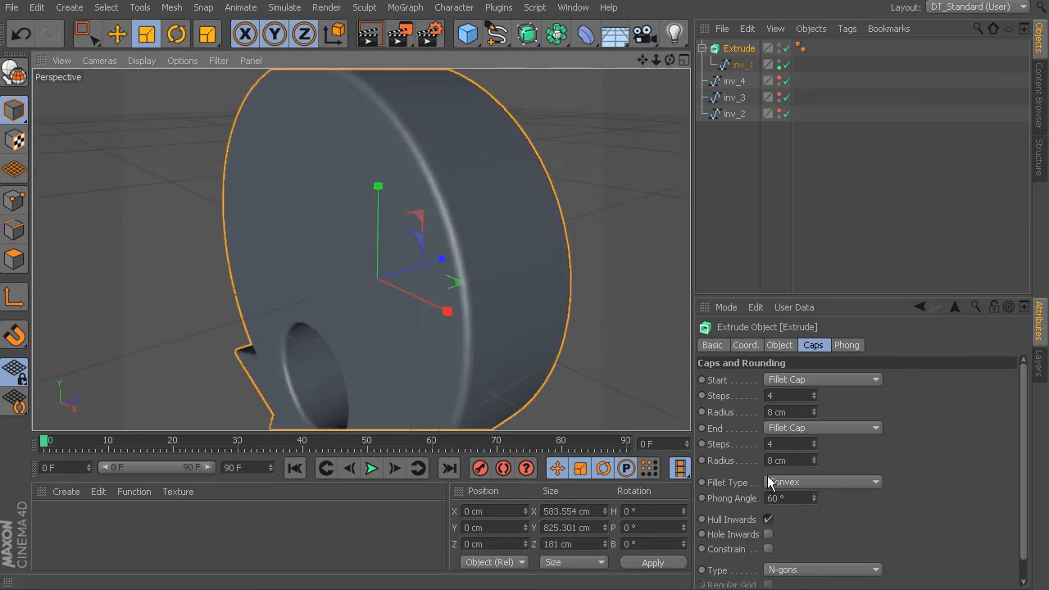
pyautogui.keyDown('alt'); pyautogui.moveTo(516, 282); pyautogui.dragTo(530, 312, button='middle'); pyautogui.keyUp('alt')
pyautogui.keyDown('alt'); pyautogui.moveTo(530, 314); pyautogui.dragTo(455, 218, button='right'); pyautogui.keyUp('alt')
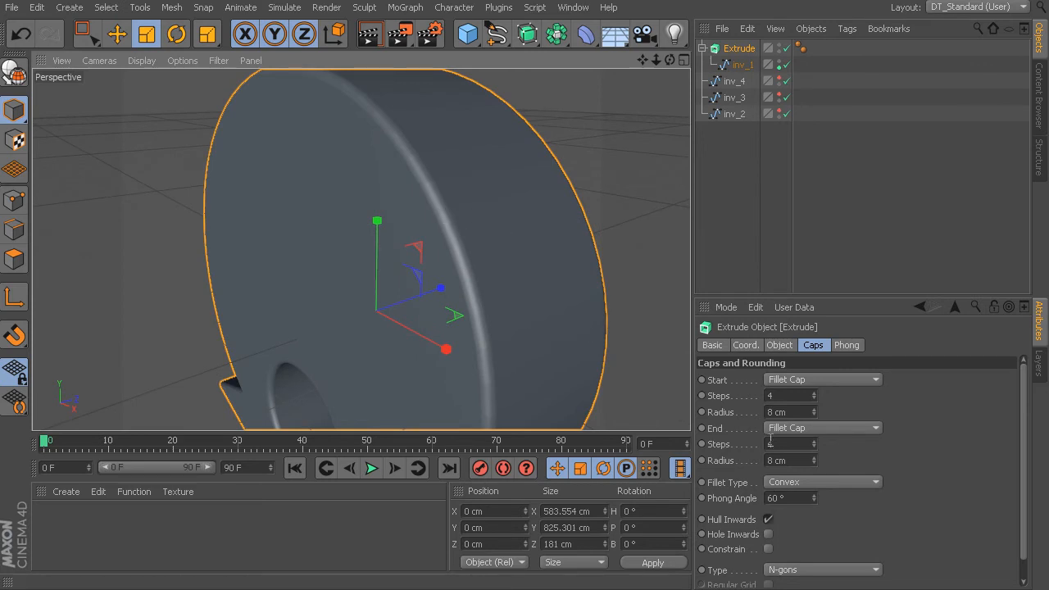
# Step: Try the Linear and Concave fillet types on the Extrude caps and inspect the resulting edge profile
pyautogui.click(792, 485)
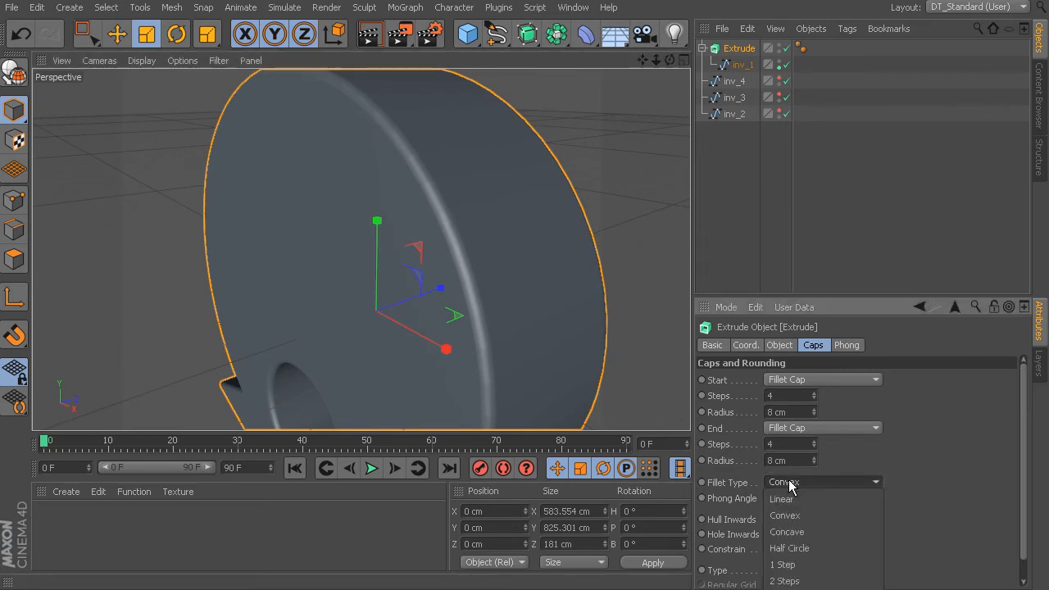
pyautogui.click(802, 499)
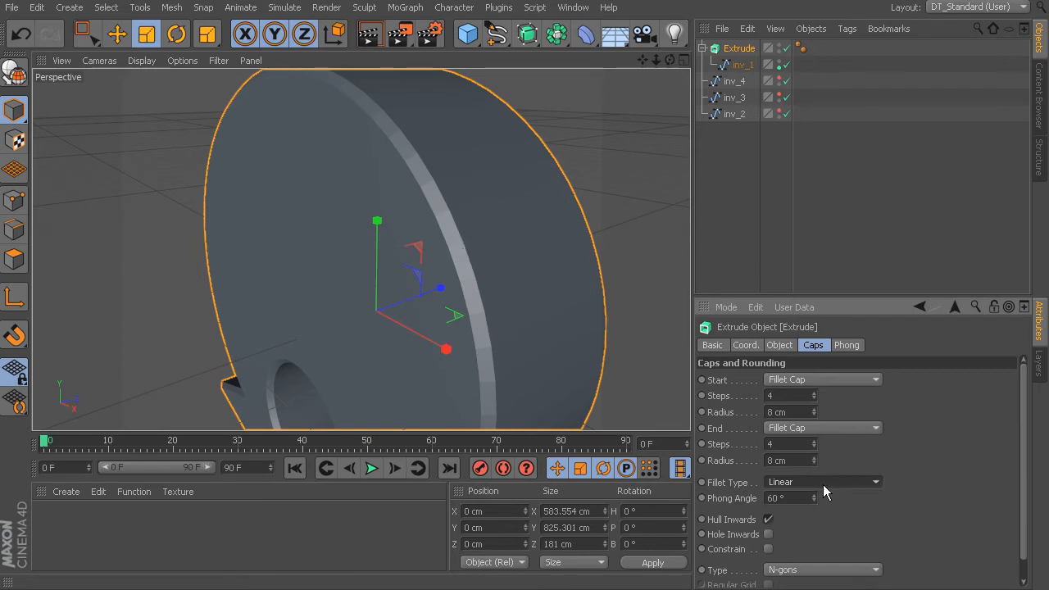
pyautogui.click(823, 485)
pyautogui.click(827, 529)
pyautogui.keyDown('alt'); pyautogui.moveTo(568, 259); pyautogui.dragTo(681, 208); pyautogui.keyUp('alt')
pyautogui.keyDown('alt'); pyautogui.moveTo(373, 206); pyautogui.dragTo(610, 297); pyautogui.keyUp('alt')
pyautogui.keyDown('alt'); pyautogui.moveTo(469, 286); pyautogui.dragTo(574, 246); pyautogui.keyUp('alt')
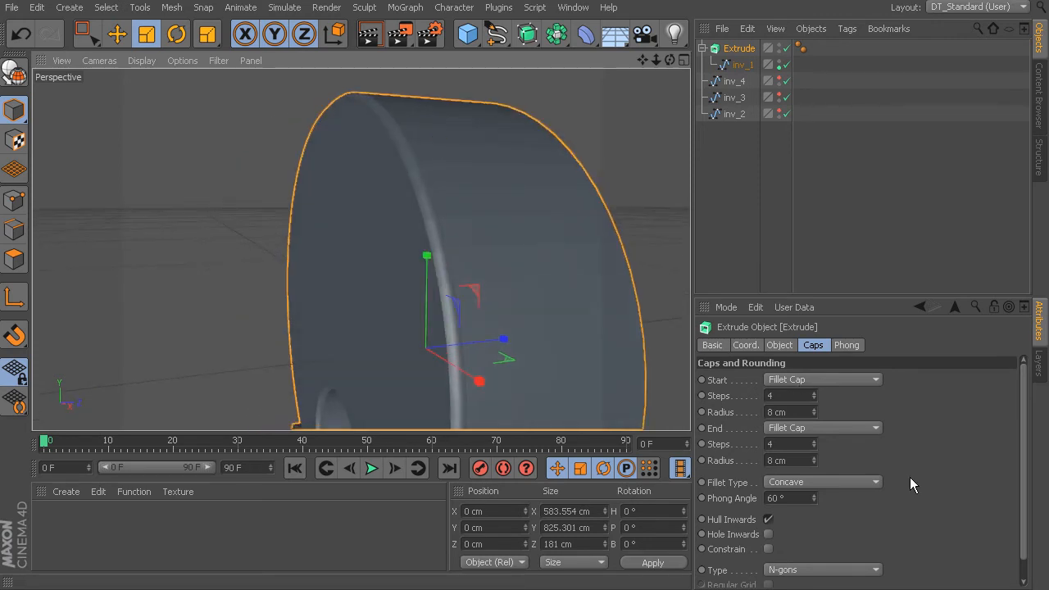
# Step: Try the Half Circle fillet type on the caps and examine the edge profile from several angles
pyautogui.click(819, 483)
pyautogui.click(819, 543)
pyautogui.keyDown('alt'); pyautogui.moveTo(533, 265); pyautogui.dragTo(627, 229); pyautogui.keyUp('alt')
pyautogui.keyDown('alt'); pyautogui.moveTo(360, 249); pyautogui.dragTo(455, 227); pyautogui.keyUp('alt')
pyautogui.keyDown('alt'); pyautogui.moveTo(539, 250); pyautogui.dragTo(268, 187, button='right'); pyautogui.keyUp('alt')
pyautogui.keyDown('alt'); pyautogui.moveTo(369, 215); pyautogui.dragTo(490, 250); pyautogui.keyUp('alt')
pyautogui.keyDown('alt'); pyautogui.moveTo(491, 250); pyautogui.dragTo(619, 282, button='right'); pyautogui.keyUp('alt')
pyautogui.keyDown('alt'); pyautogui.moveTo(619, 282); pyautogui.dragTo(480, 230); pyautogui.keyUp('alt')
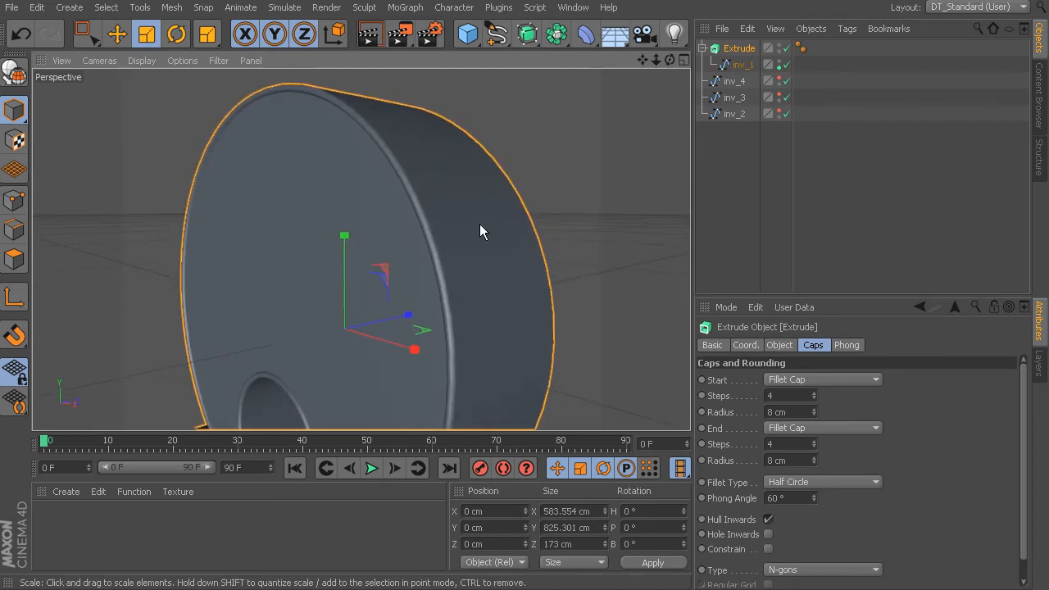
# Step: Set the fillet type of the caps back to Convex
pyautogui.click(805, 480)
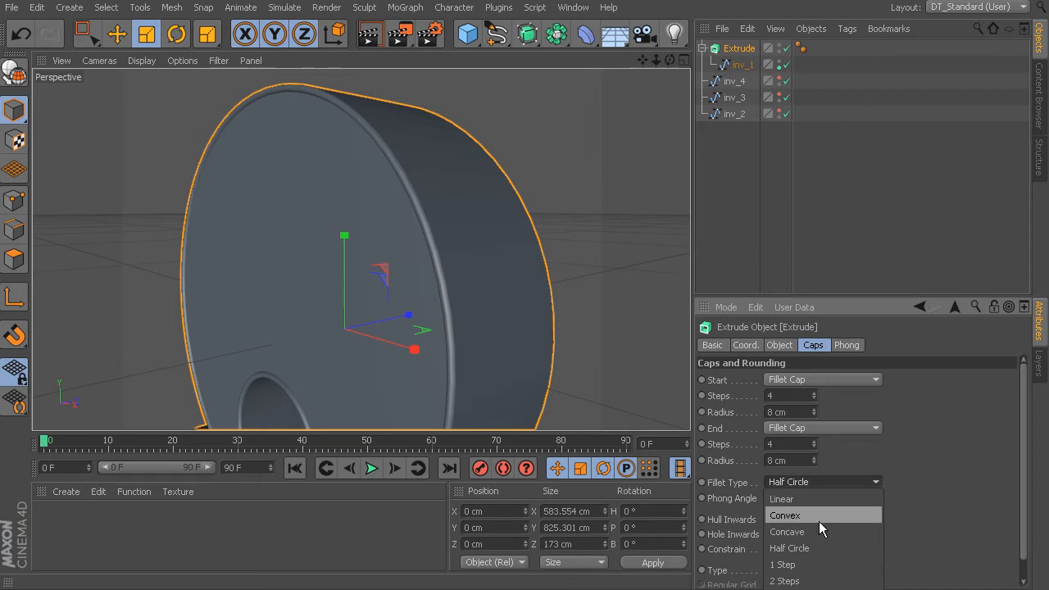
pyautogui.click(818, 515)
pyautogui.keyDown('alt'); pyautogui.moveTo(553, 263); pyautogui.dragTo(610, 267); pyautogui.keyUp('alt')
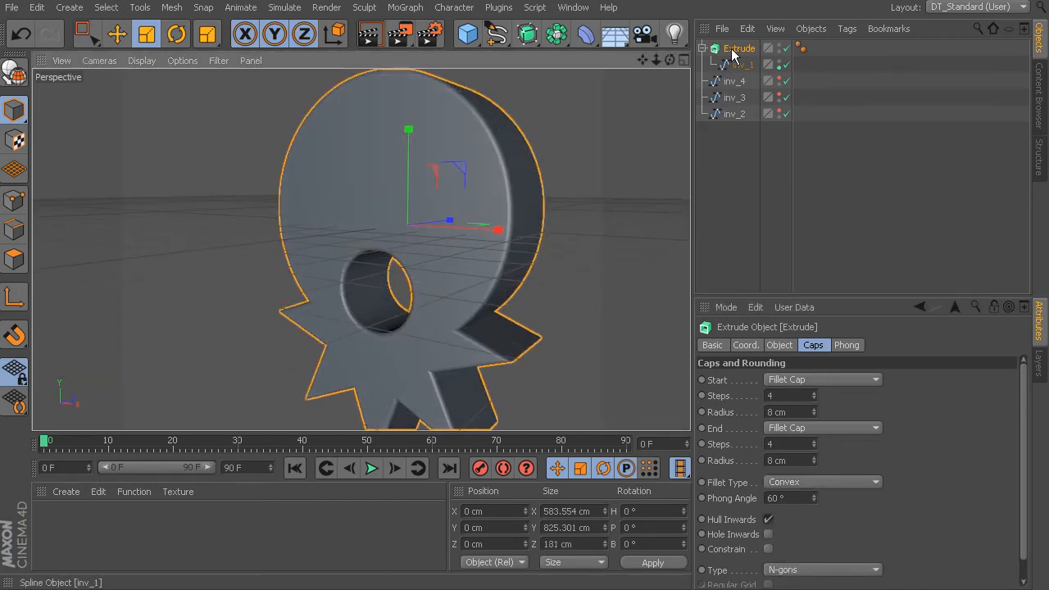
# Step: Set the Extrude object's Z movement to 181 cm to thicken the shape, and deselect it
pyautogui.click(780, 345)
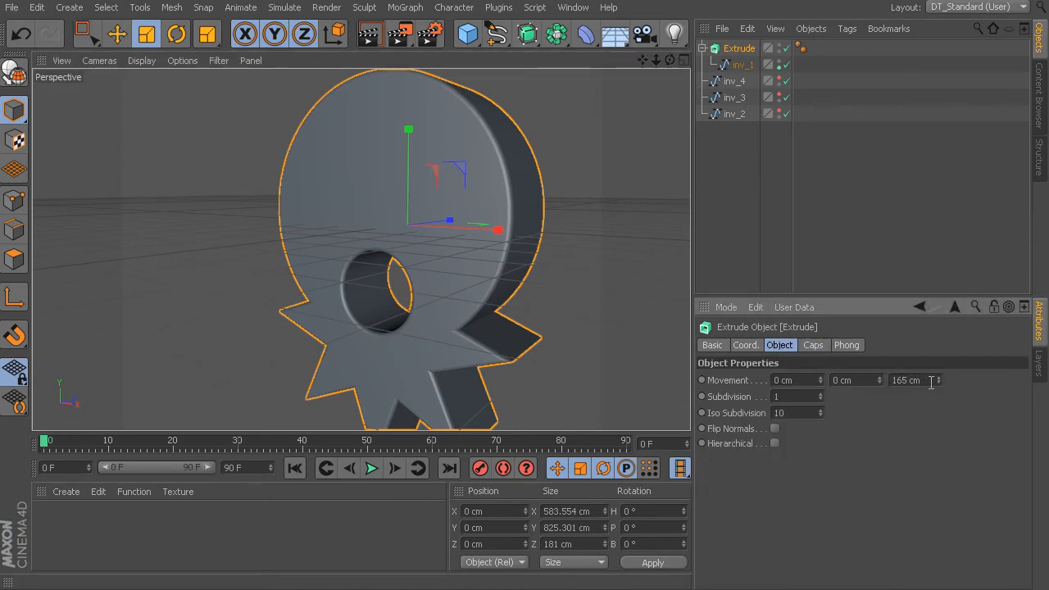
pyautogui.moveTo(939, 380); pyautogui.dragTo(939, 377)
pyautogui.keyDown('alt'); pyautogui.moveTo(608, 259); pyautogui.dragTo(627, 309); pyautogui.keyUp('alt')
pyautogui.moveTo(939, 379); pyautogui.dragTo(939, 385)
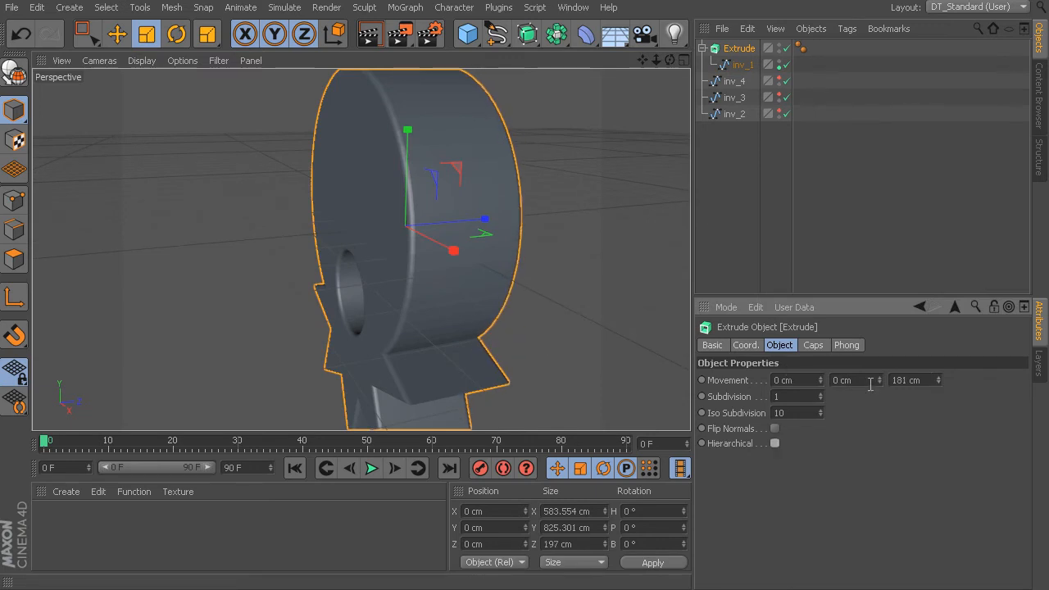
pyautogui.keyDown('alt'); pyautogui.moveTo(527, 299); pyautogui.dragTo(541, 254); pyautogui.keyUp('alt')
pyautogui.click(572, 191)
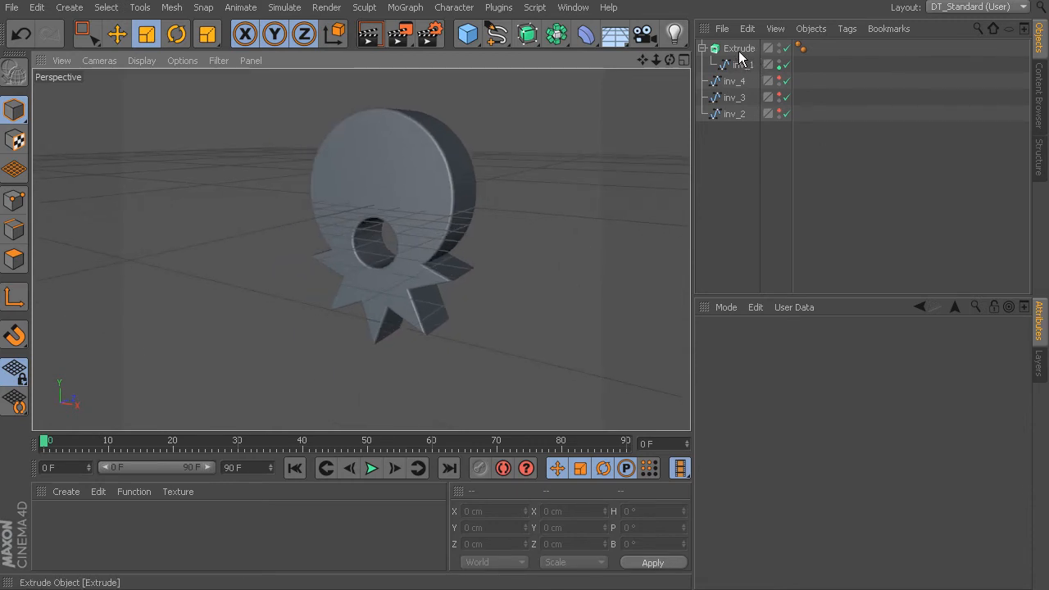
# Step: Duplicate the Extrude object with its settings and replace the copy's inv_1 spline with inv_2
pyautogui.keyDown('ctrl'); pyautogui.moveTo(739, 49); pyautogui.dragTo(744, 136); pyautogui.keyUp('ctrl')
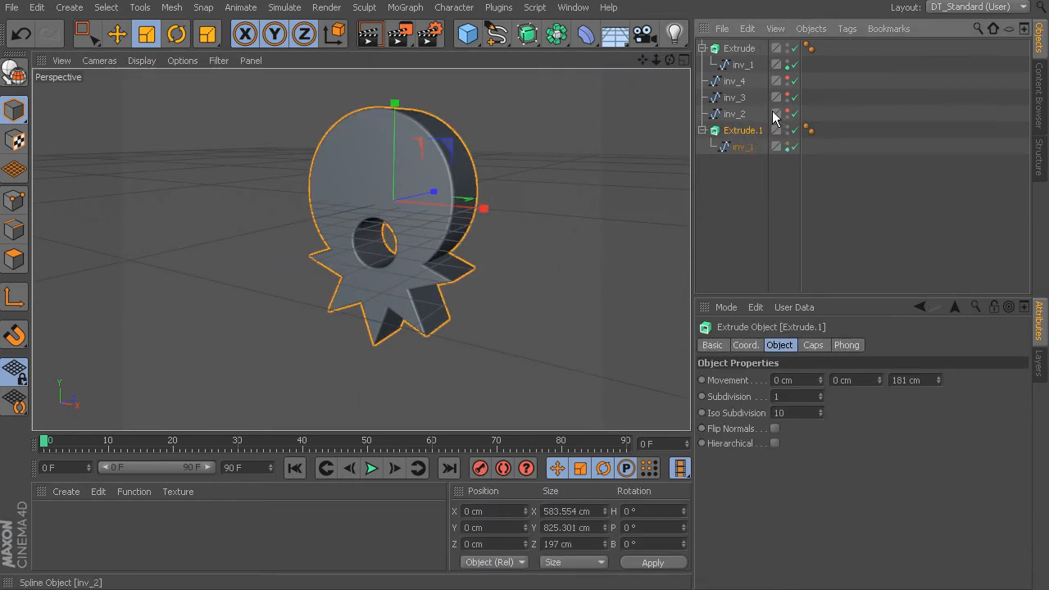
pyautogui.click(741, 147)
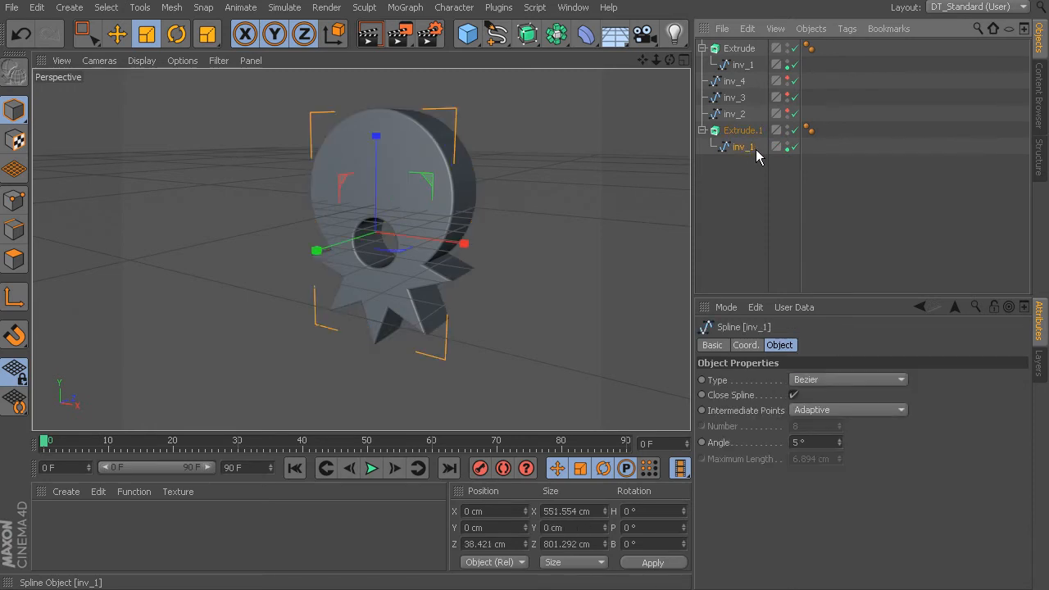
pyautogui.press('Delete')
pyautogui.moveTo(736, 115); pyautogui.dragTo(741, 131)
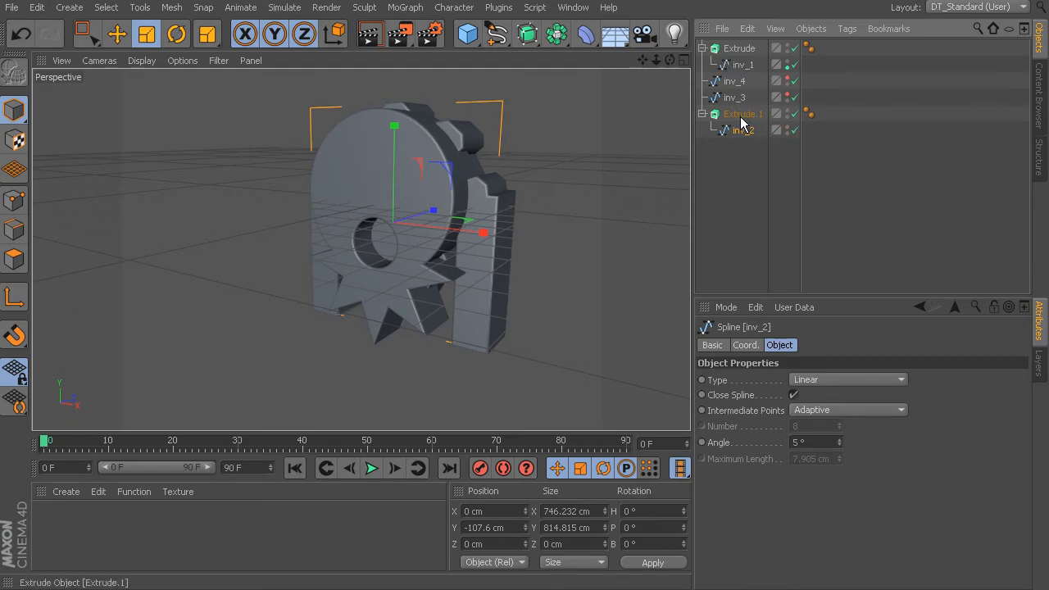
# Step: Duplicate Extrude.1 and replace the copy's inv_2 spline with inv_3
pyautogui.keyDown('ctrl'); pyautogui.moveTo(752, 145); pyautogui.dragTo(753, 146); pyautogui.keyUp('ctrl')
pyautogui.click(744, 164)
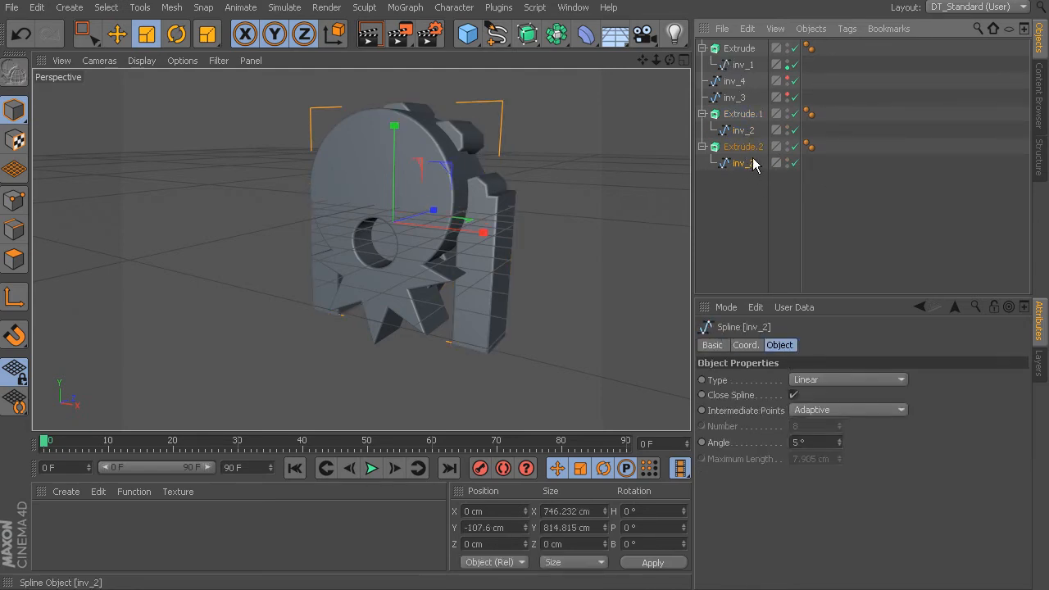
pyautogui.press('Delete')
pyautogui.moveTo(736, 144); pyautogui.dragTo(750, 151)
# Step: Make another Extrude copy, Extrude.3, and replace its inv_3 spline with inv_4
pyautogui.click(757, 180)
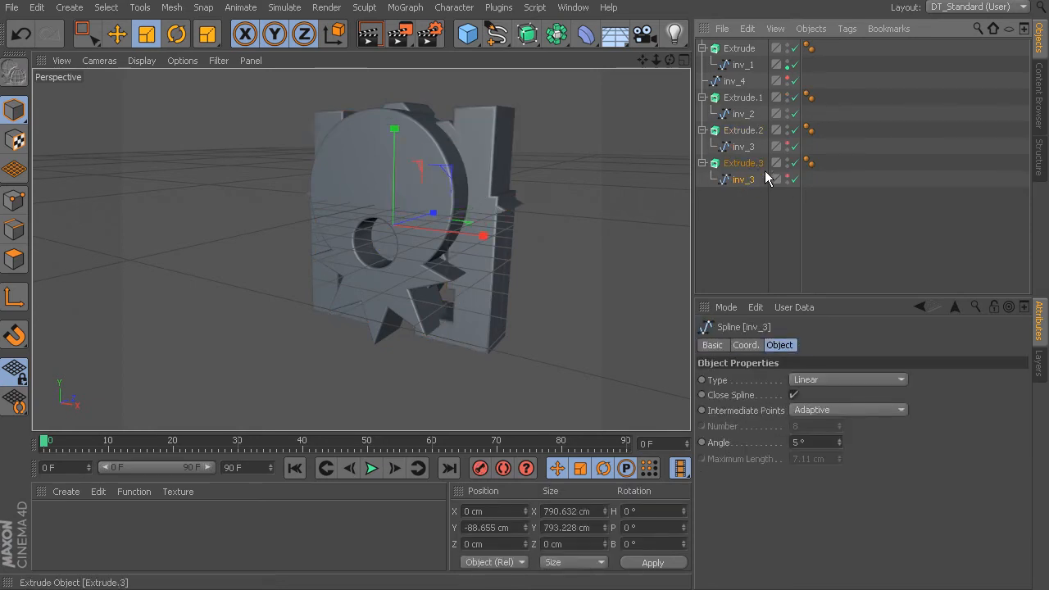
pyautogui.press('Delete')
pyautogui.moveTo(742, 154); pyautogui.dragTo(742, 162)
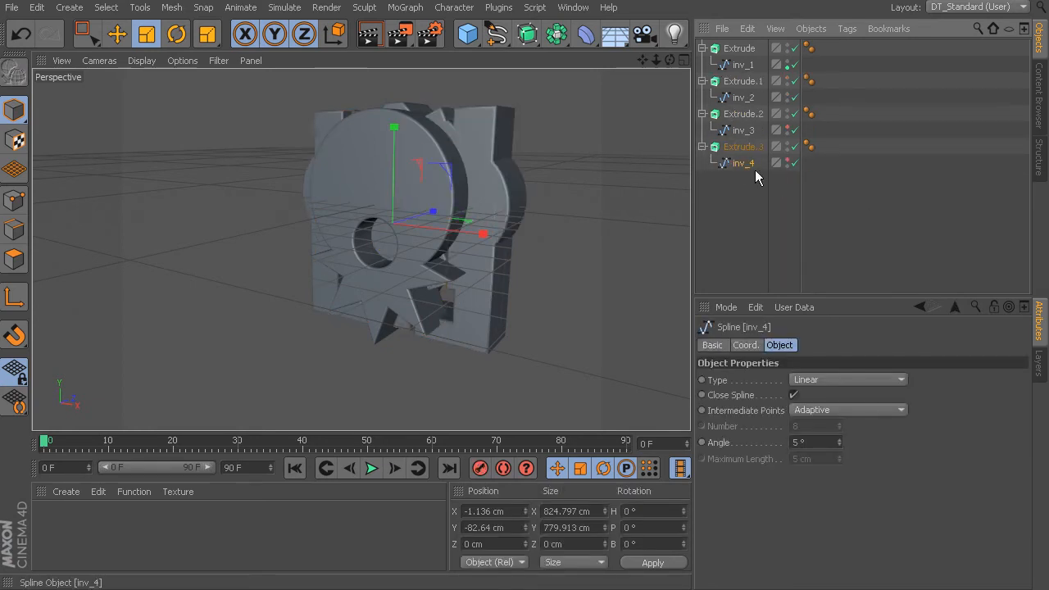
# Step: Reset the visibility of the inv_4 and inv_3 splines to default and inspect the overlapping extruded shapes
pyautogui.keyDown('alt'); pyautogui.click(787, 162); pyautogui.keyUp('alt')
pyautogui.keyDown('alt'); pyautogui.click(787, 128); pyautogui.keyUp('alt')
pyautogui.keyDown('alt'); pyautogui.moveTo(515, 177); pyautogui.dragTo(542, 195, button='middle'); pyautogui.keyUp('alt')
pyautogui.keyDown('alt'); pyautogui.moveTo(542, 195); pyautogui.dragTo(607, 218, button='right'); pyautogui.keyUp('alt')
pyautogui.keyDown('alt'); pyautogui.moveTo(607, 218); pyautogui.dragTo(594, 206, button='middle'); pyautogui.keyUp('alt')
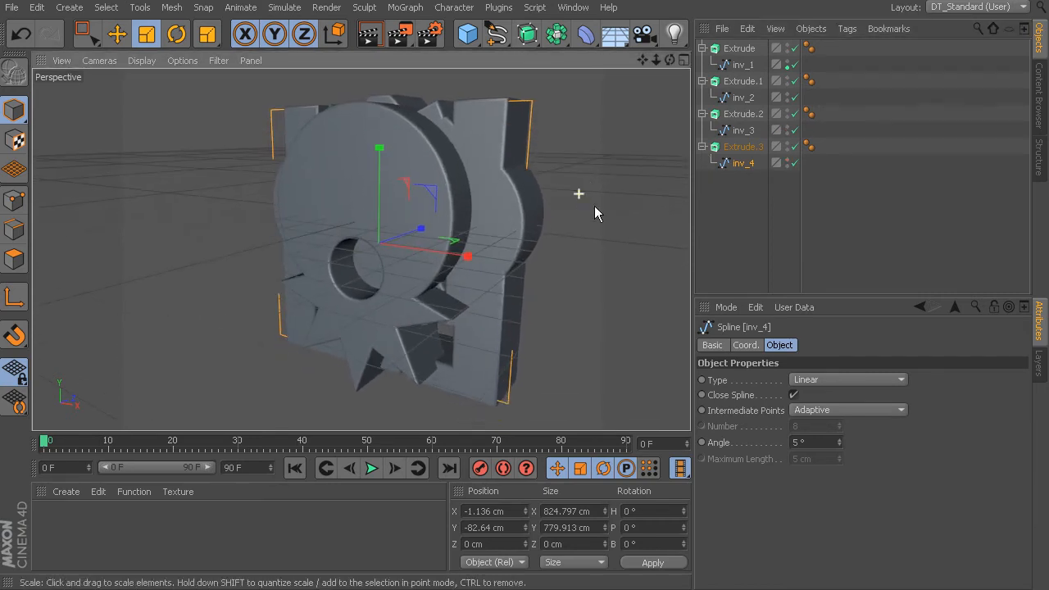
pyautogui.keyDown('alt'); pyautogui.moveTo(594, 205); pyautogui.dragTo(512, 232); pyautogui.keyUp('alt')
pyautogui.keyDown('alt'); pyautogui.moveTo(512, 232); pyautogui.dragTo(532, 217, button='right'); pyautogui.keyUp('alt')
pyautogui.keyDown('alt'); pyautogui.moveTo(533, 217); pyautogui.dragTo(587, 245, button='middle'); pyautogui.keyUp('alt')
pyautogui.keyDown('alt'); pyautogui.moveTo(588, 245); pyautogui.dragTo(542, 190); pyautogui.keyUp('alt')
pyautogui.keyDown('alt'); pyautogui.moveTo(543, 190); pyautogui.dragTo(574, 209, button='middle'); pyautogui.keyUp('alt')
pyautogui.keyDown('alt'); pyautogui.moveTo(573, 210); pyautogui.dragTo(584, 230); pyautogui.keyUp('alt')
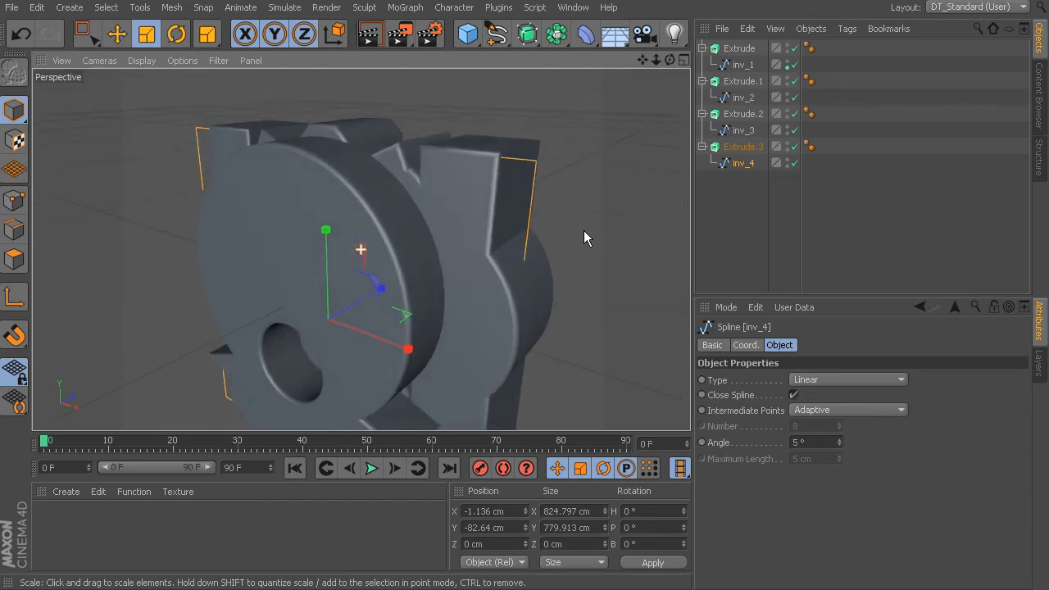
# Step: Hide the four Extrude objects one after another in editor and render, viewing the shapes left behind each
pyautogui.keyDown('alt'); pyautogui.click(787, 47); pyautogui.keyUp('alt')
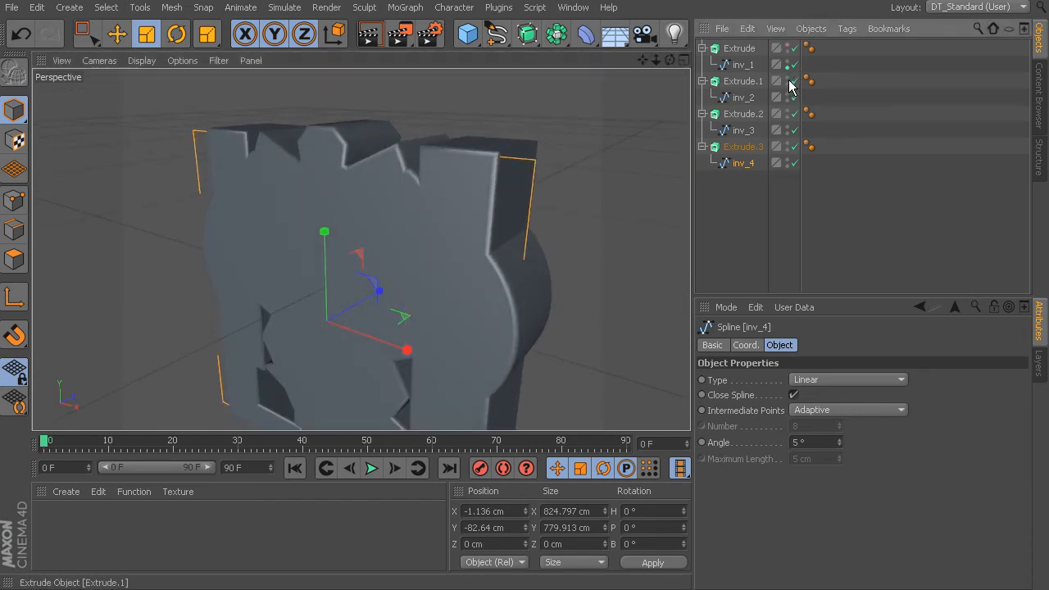
pyautogui.keyDown('alt'); pyautogui.click(787, 79); pyautogui.keyUp('alt')
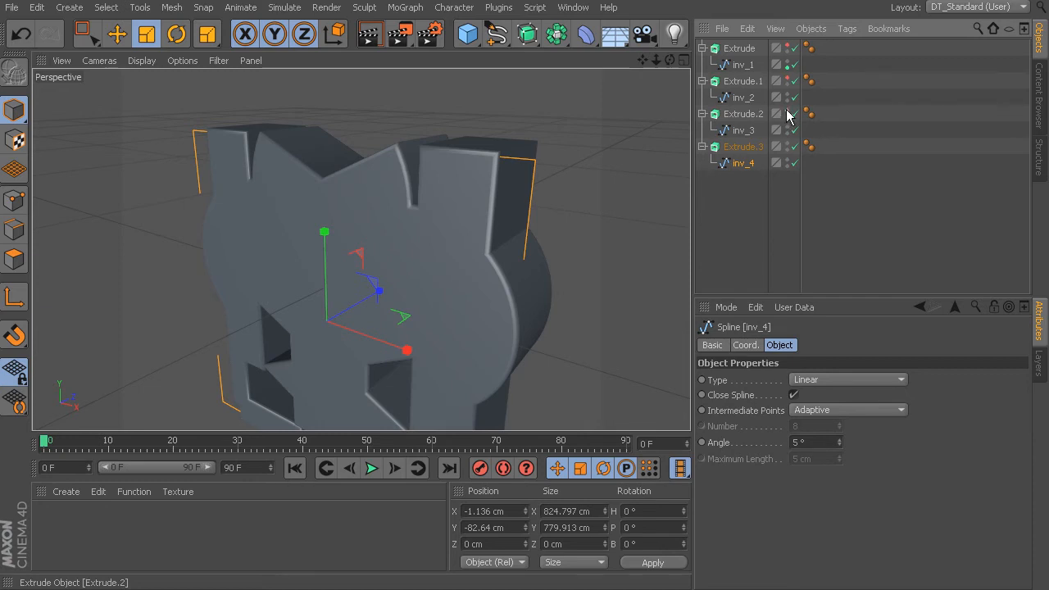
pyautogui.keyDown('alt'); pyautogui.click(787, 113); pyautogui.keyUp('alt')
pyautogui.keyDown('alt'); pyautogui.moveTo(638, 193); pyautogui.dragTo(529, 192); pyautogui.keyUp('alt')
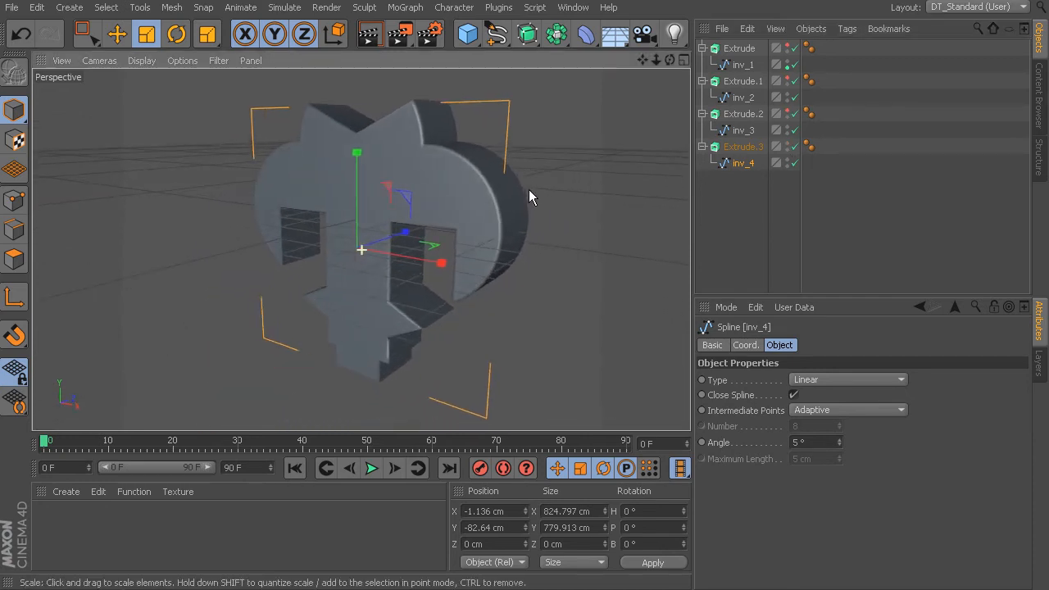
pyautogui.keyDown('alt'); pyautogui.click(788, 149); pyautogui.keyUp('alt')
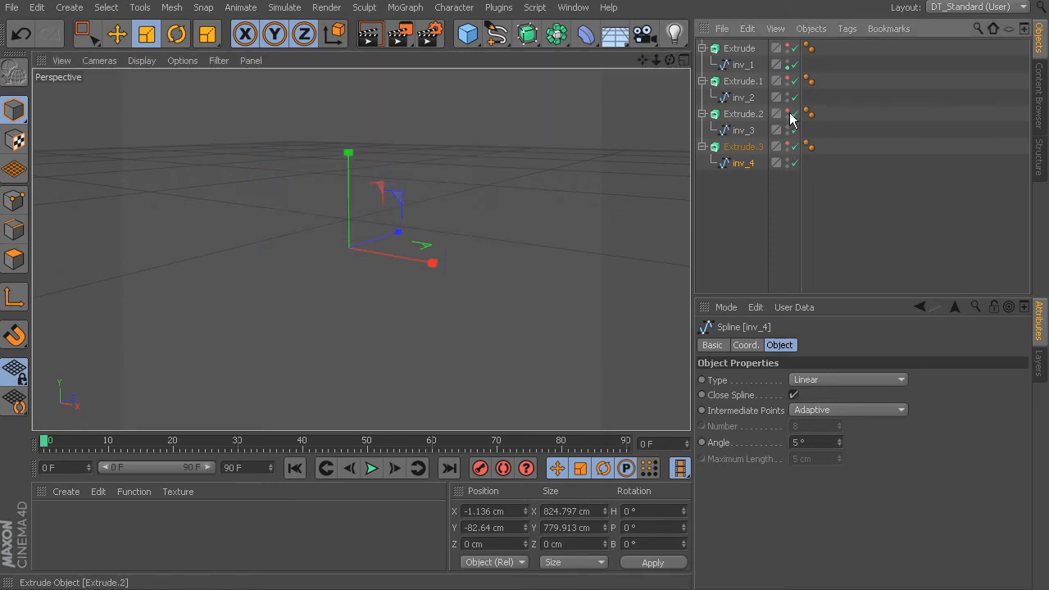
# Step: Show Extrude.2 and Extrude.1 one at a time and examine each shape on its own
pyautogui.keyDown('alt'); pyautogui.click(789, 114); pyautogui.keyUp('alt')
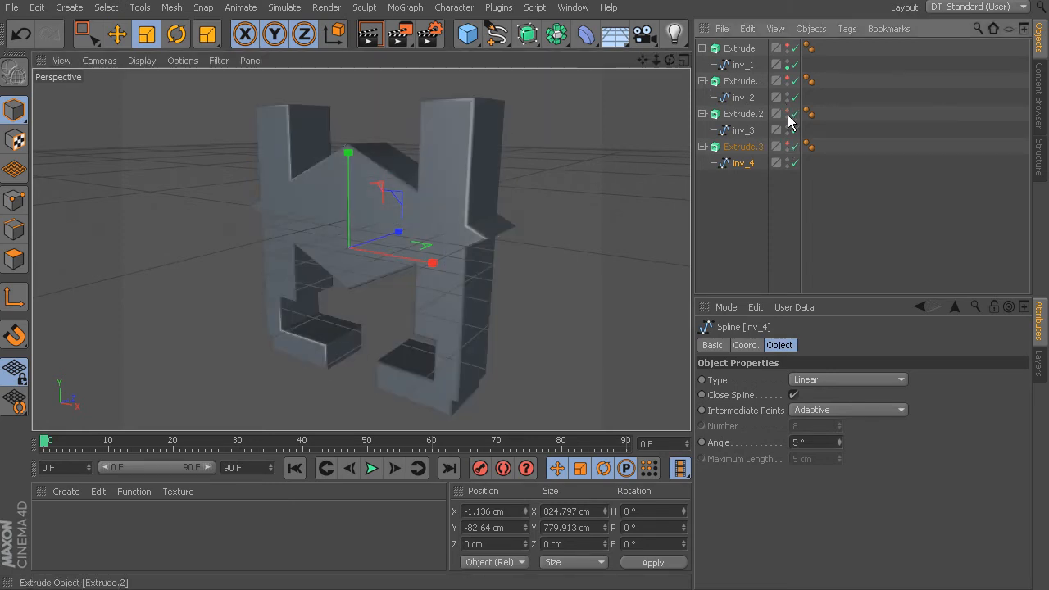
pyautogui.keyDown('alt'); pyautogui.click(787, 115); pyautogui.keyUp('alt')
pyautogui.keyDown('alt'); pyautogui.click(787, 82); pyautogui.keyUp('alt')
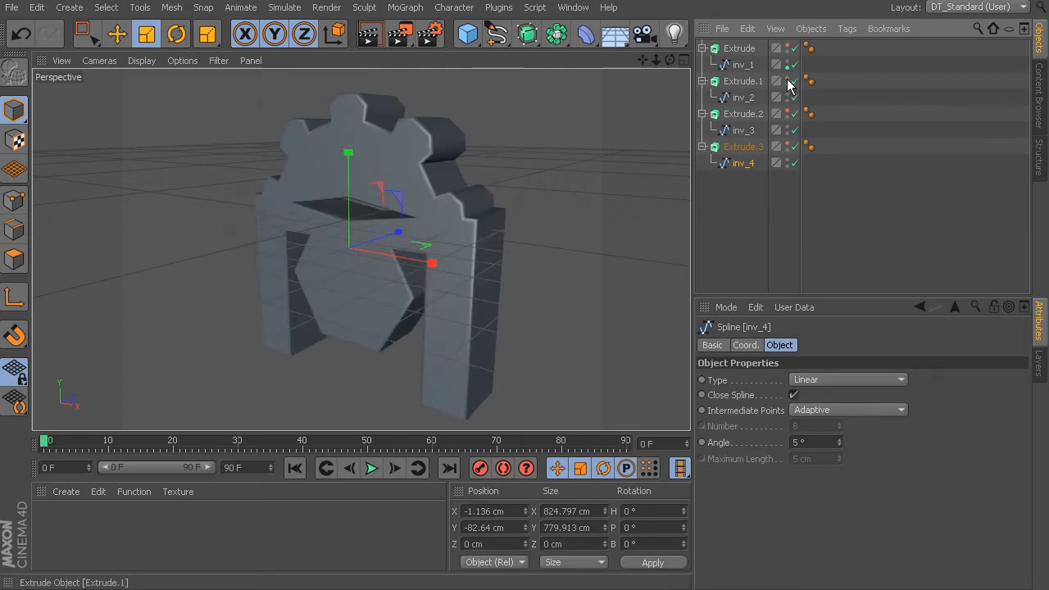
pyautogui.keyDown('alt'); pyautogui.moveTo(402, 250); pyautogui.dragTo(495, 221); pyautogui.keyUp('alt')
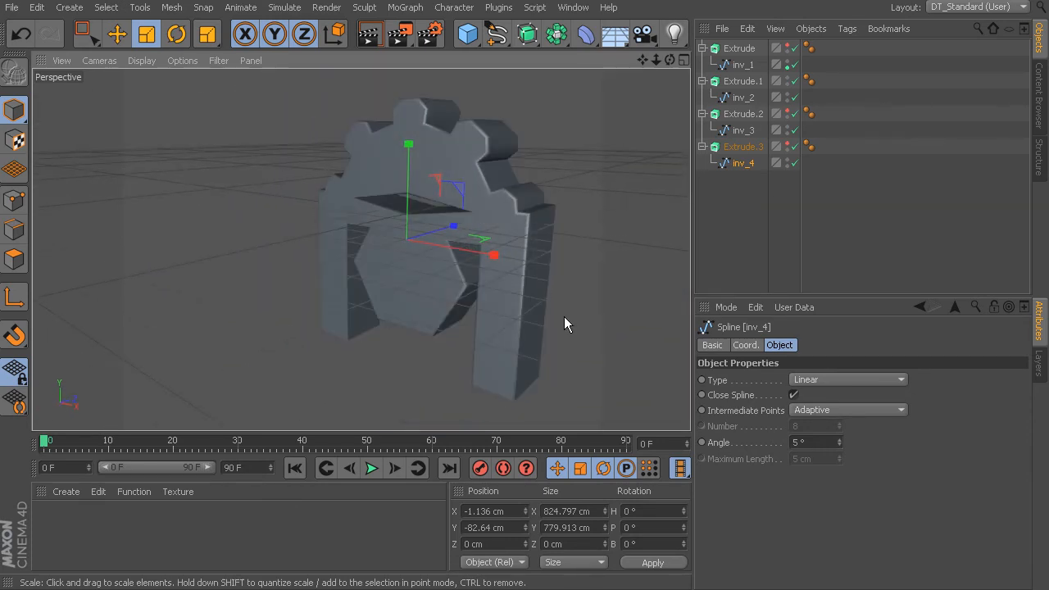
pyautogui.click(528, 34)
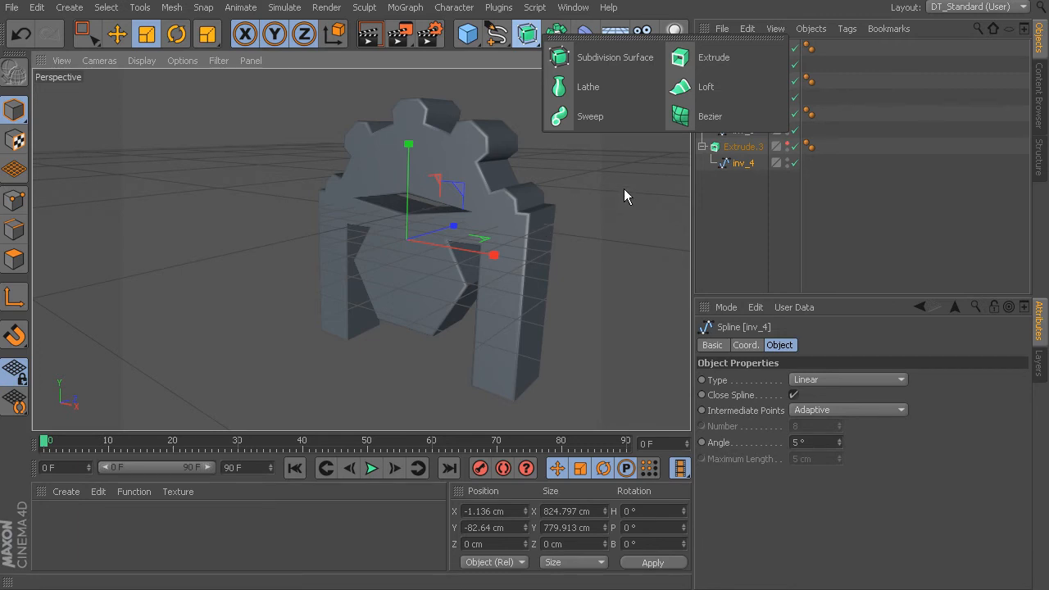
pyautogui.click(575, 247)
pyautogui.keyDown('alt'); pyautogui.moveTo(574, 246); pyautogui.dragTo(716, 145); pyautogui.keyUp('alt')
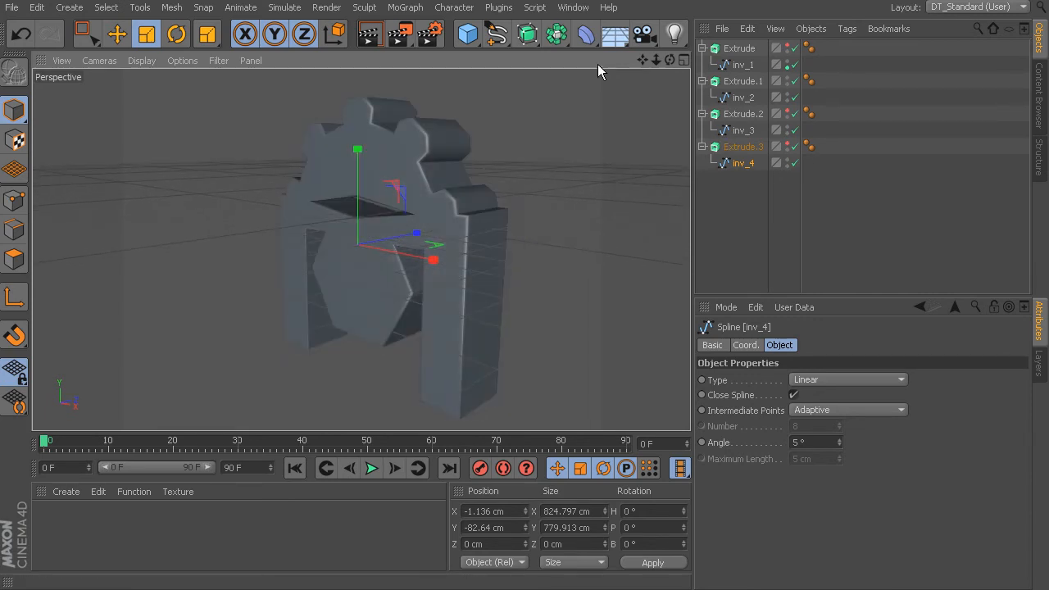
pyautogui.click(527, 34)
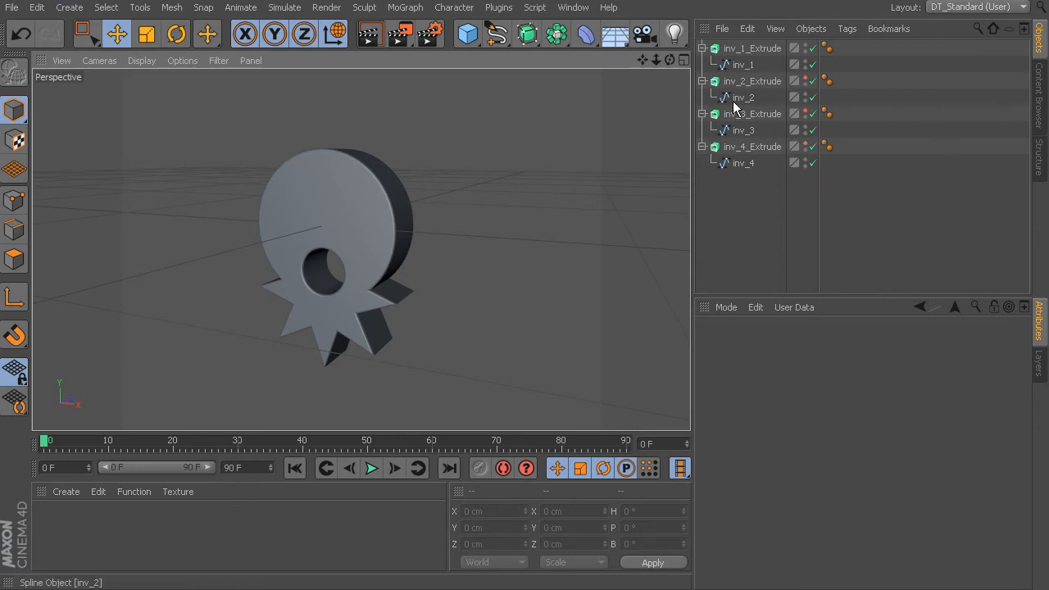
pyautogui.click(405, 7)
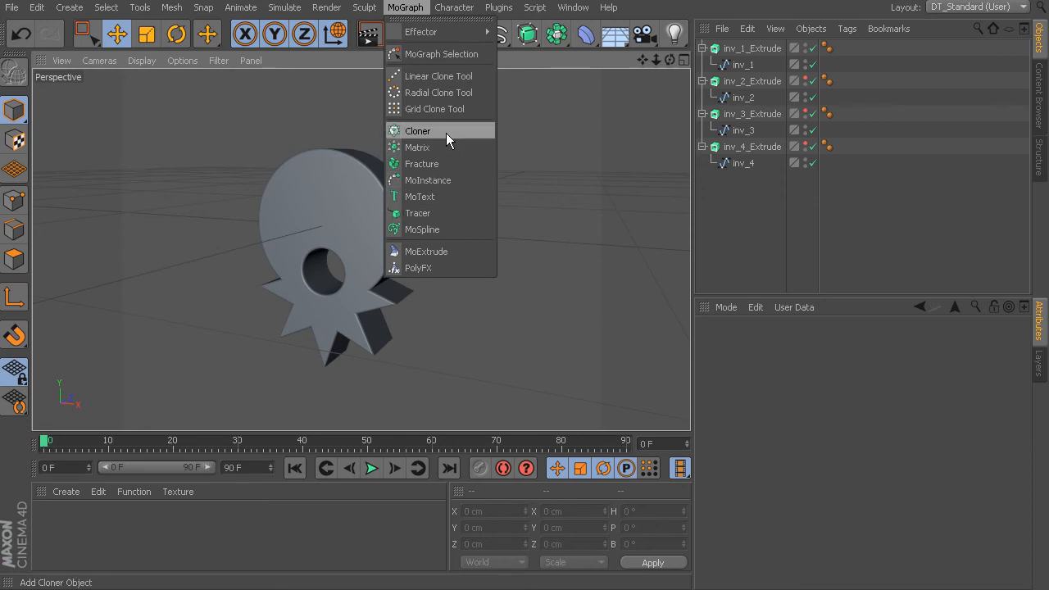
pyautogui.click(561, 157)
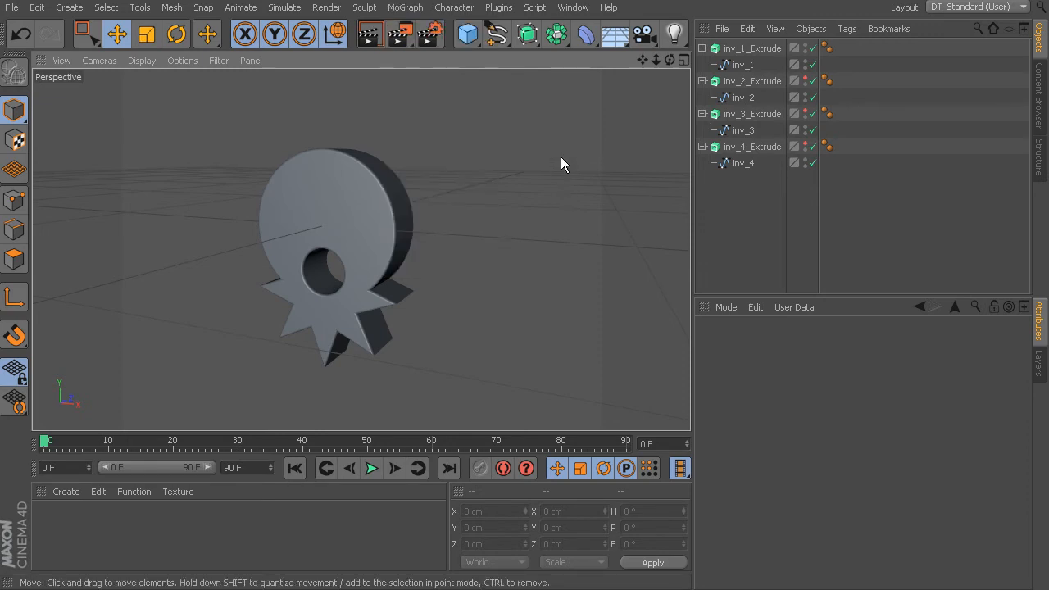
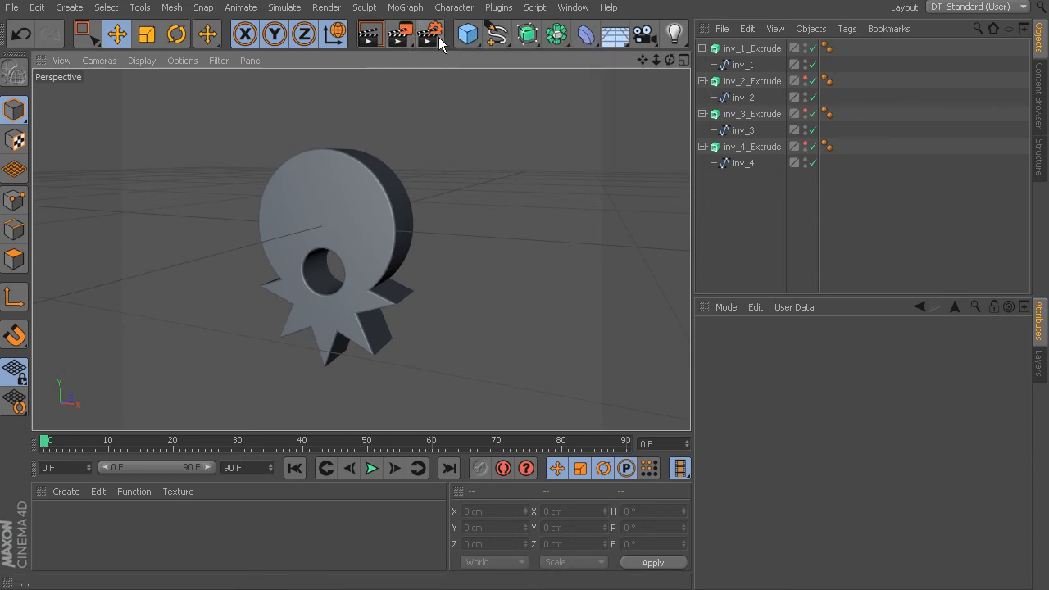
# Step: Add a MoGraph Cloner, collapse the four extrude hierarchies and make inv_1_Extrude a child of the Cloner
pyautogui.click(410, 8)
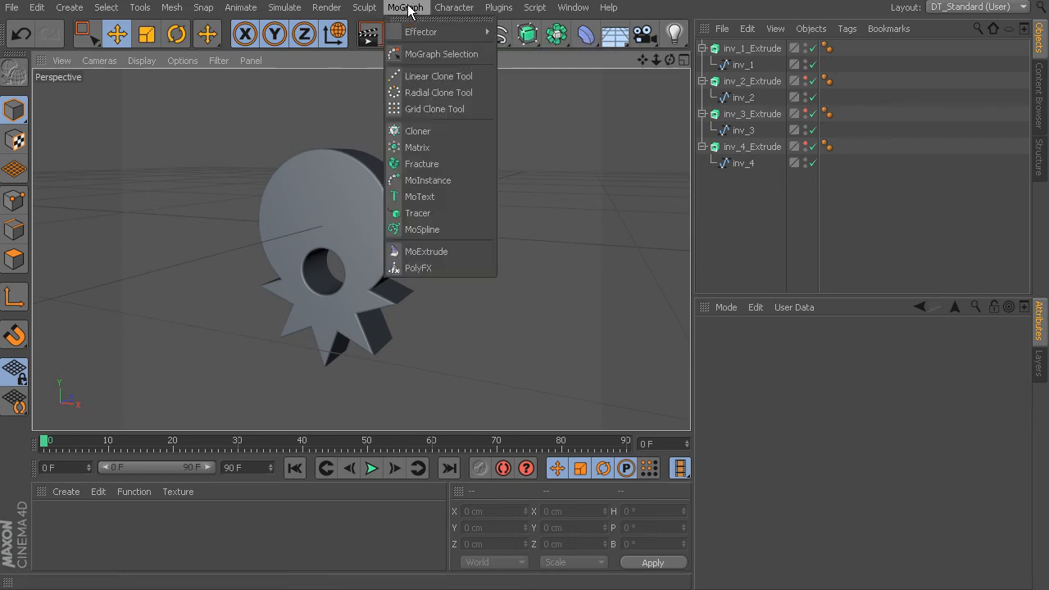
pyautogui.click(430, 128)
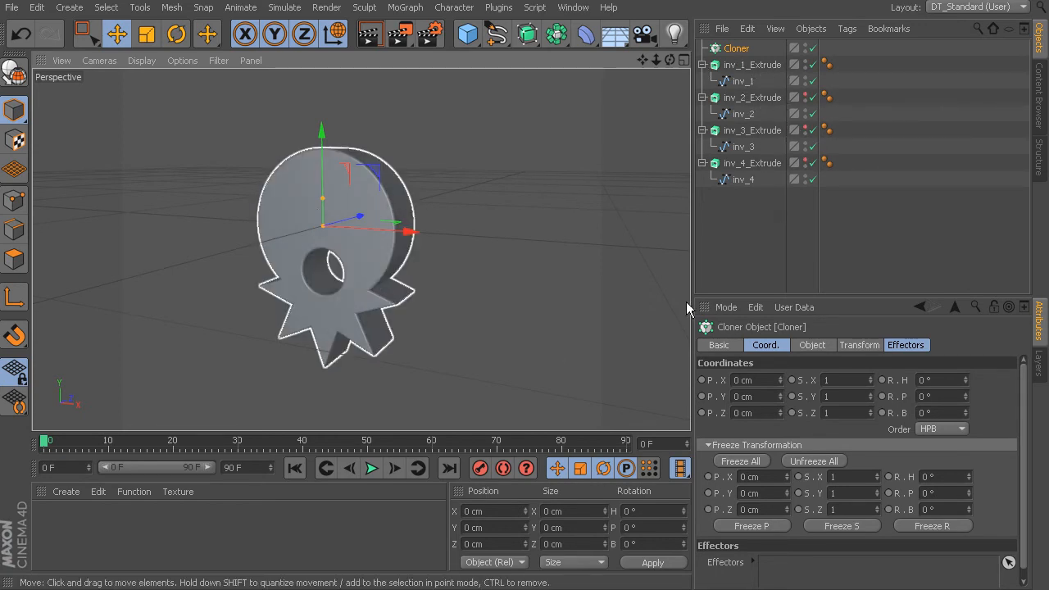
pyautogui.click(702, 65)
pyautogui.click(702, 81)
pyautogui.click(702, 97)
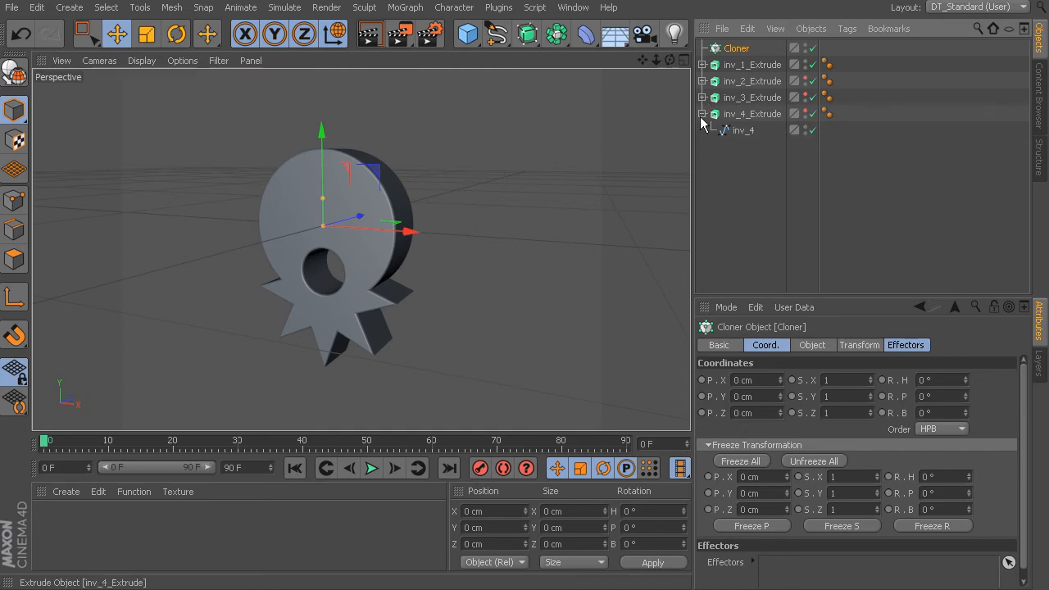
pyautogui.click(702, 114)
pyautogui.click(740, 70)
pyautogui.moveTo(740, 71); pyautogui.dragTo(743, 49)
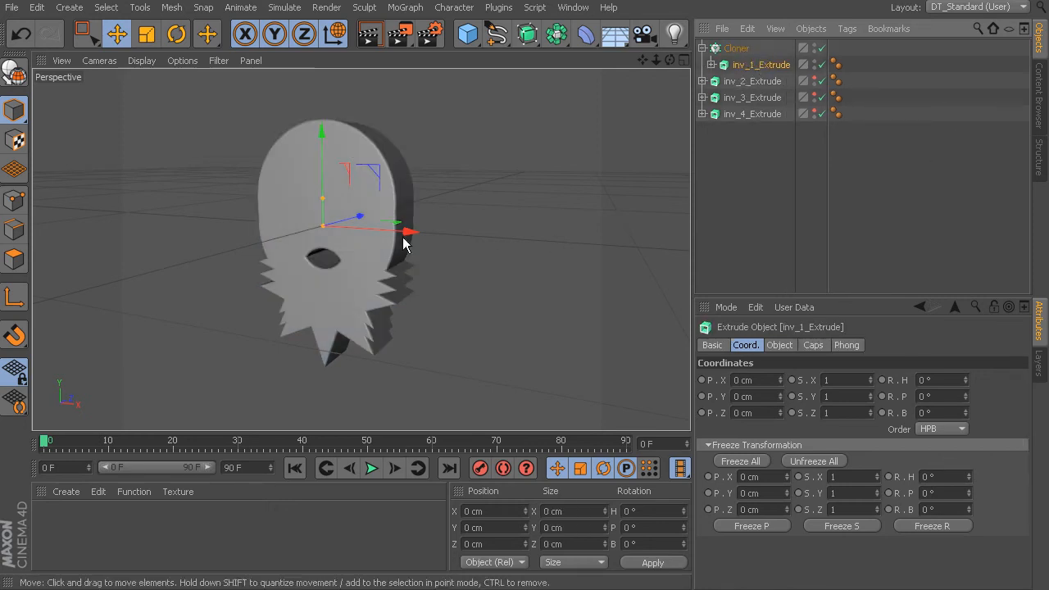
pyautogui.keyDown('alt'); pyautogui.moveTo(454, 249); pyautogui.dragTo(525, 267); pyautogui.keyUp('alt')
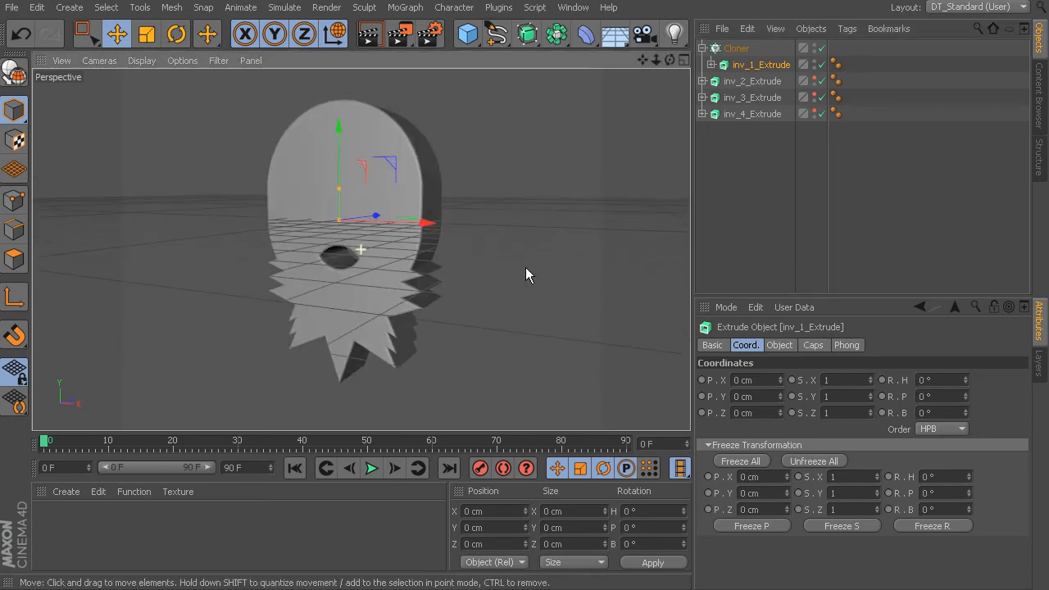
# Step: Set the Cloner's per-step Y offset to 883 cm in its object properties
pyautogui.click(737, 49)
pyautogui.click(823, 345)
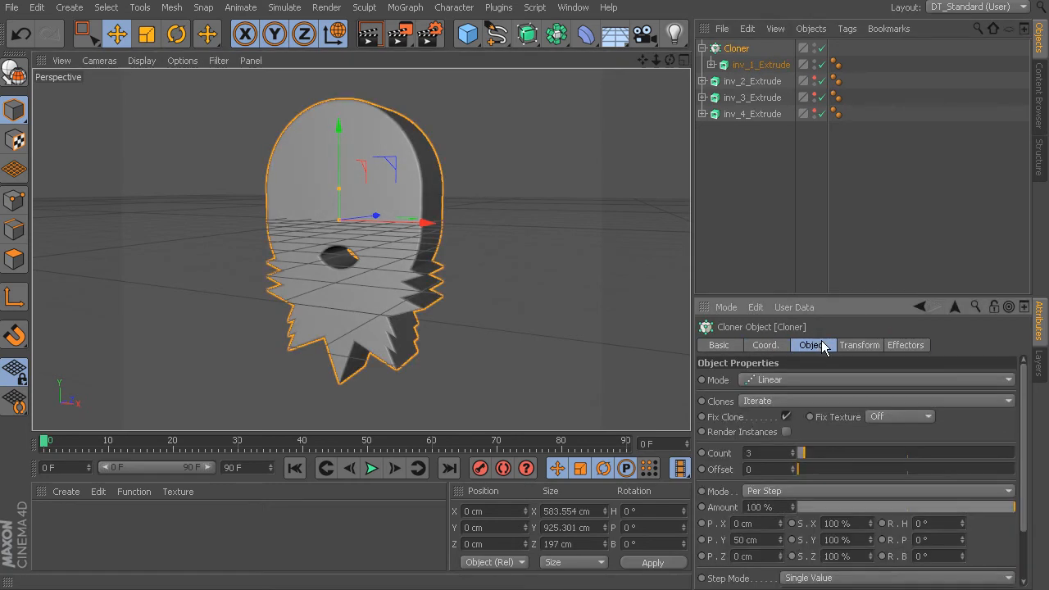
pyautogui.moveTo(833, 299); pyautogui.dragTo(840, 198)
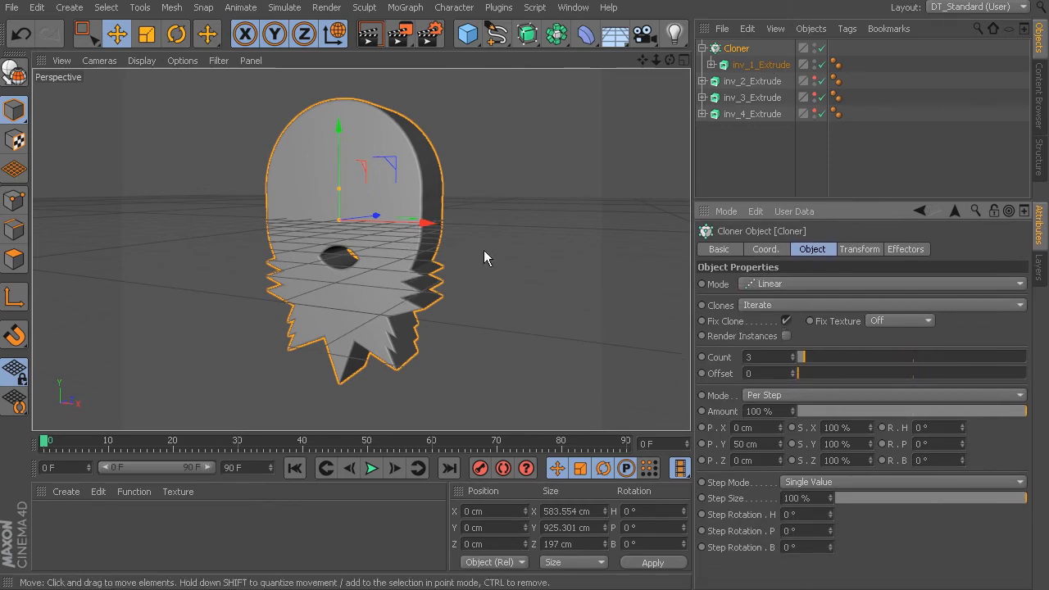
pyautogui.click(746, 359)
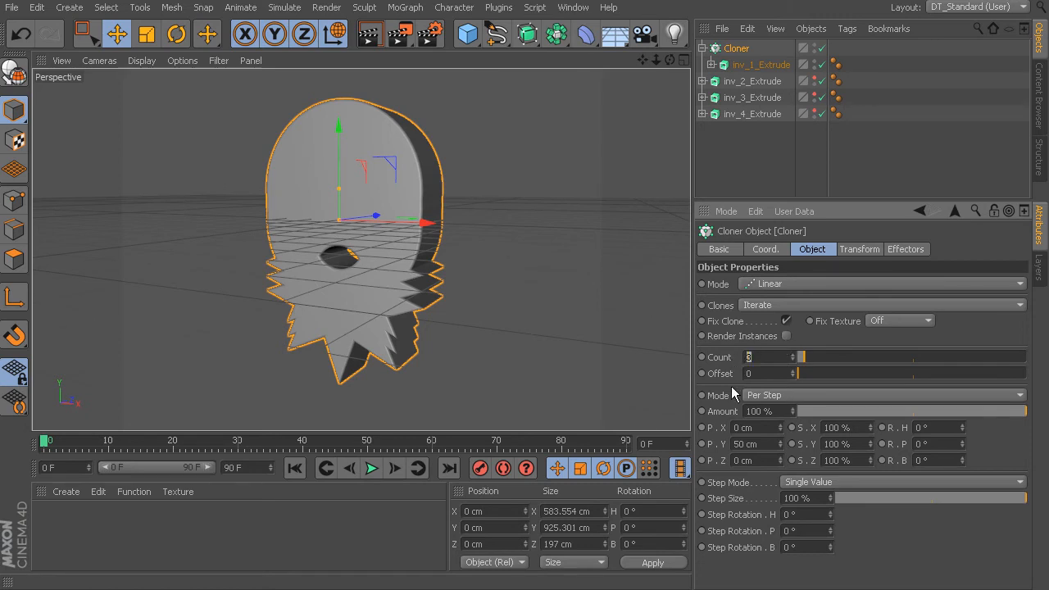
pyautogui.click(750, 445)
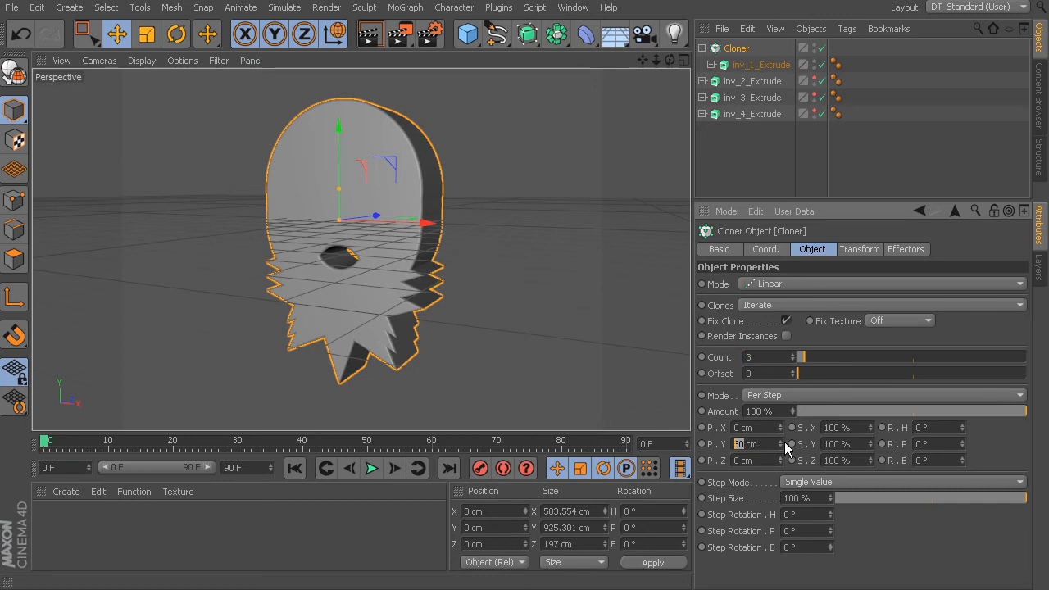
pyautogui.moveTo(781, 443); pyautogui.dragTo(781, 447)
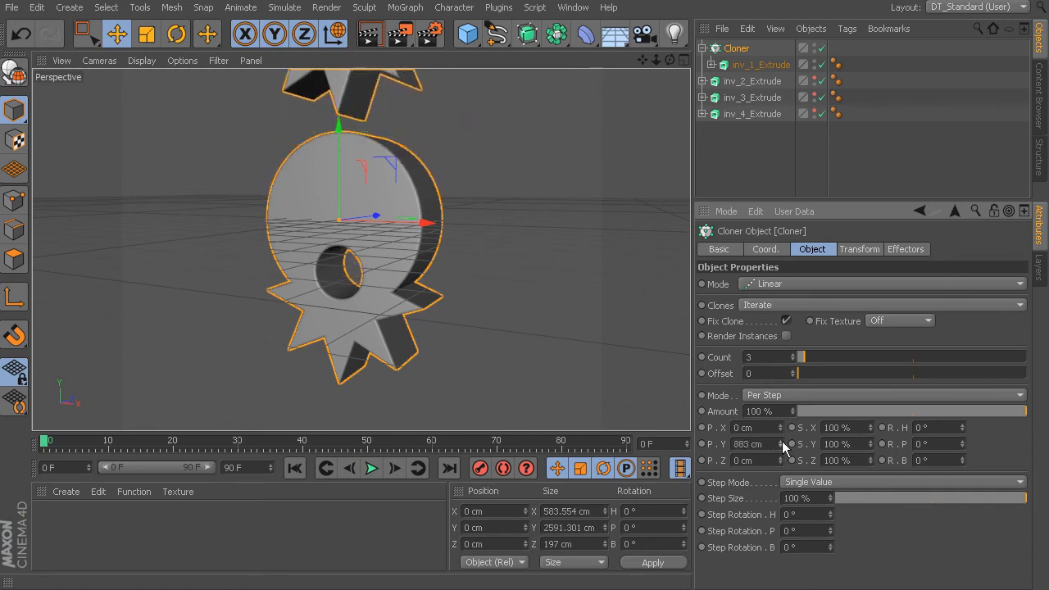
pyautogui.scroll(-6, 563, 289)
pyautogui.keyDown('alt'); pyautogui.moveTo(563, 283); pyautogui.dragTo(522, 346, button='middle'); pyautogui.keyUp('alt')
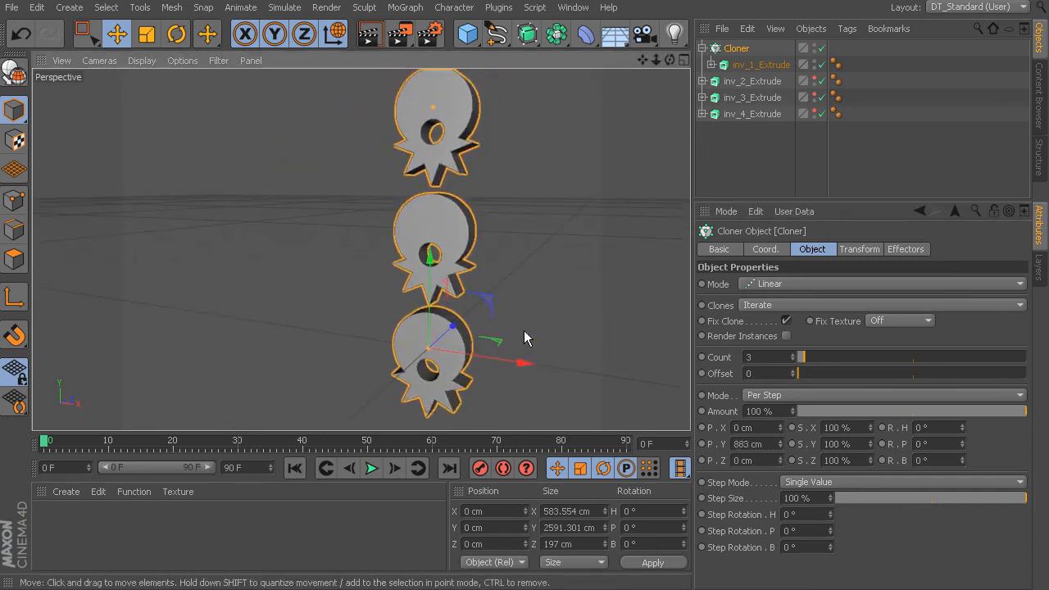
# Step: Adjust the clone spacing freehand in the viewport, undoing the first attempt, to a per-step Y offset of about 942 cm
pyautogui.keyDown('alt'); pyautogui.moveTo(521, 346); pyautogui.dragTo(508, 276); pyautogui.keyUp('alt')
pyautogui.moveTo(428, 159); pyautogui.dragTo(423, 387)
pyautogui.keyDown('alt'); pyautogui.moveTo(471, 375); pyautogui.dragTo(502, 251, button='middle'); pyautogui.keyUp('alt')
pyautogui.keyDown('alt'); pyautogui.moveTo(502, 251); pyautogui.dragTo(508, 358); pyautogui.keyUp('alt')
pyautogui.hotkey('ctrl', 'z')
pyautogui.moveTo(434, 355); pyautogui.dragTo(252, 173)
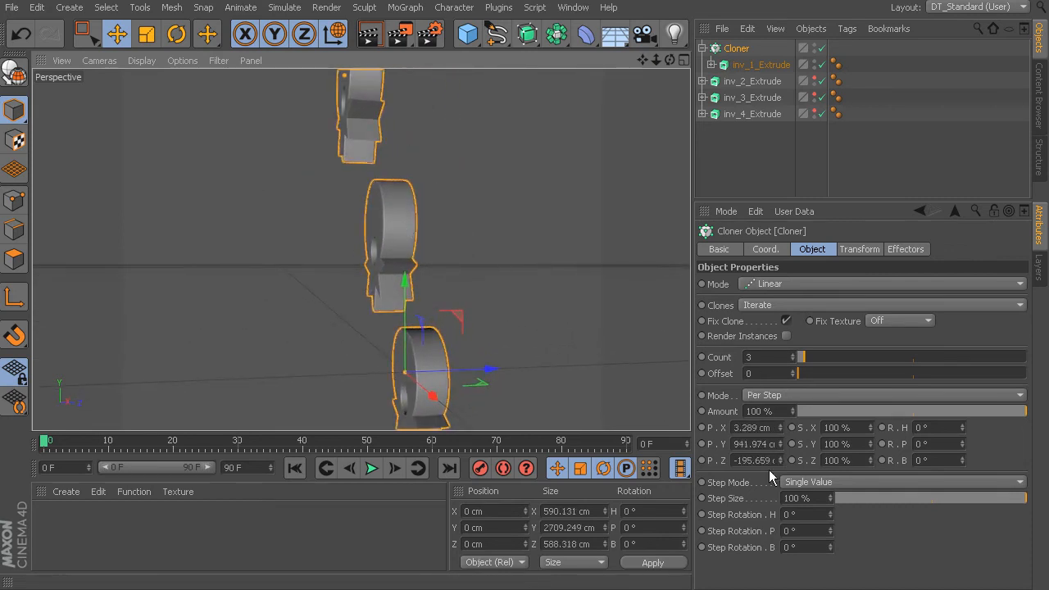
# Step: Set the Cloner's per-step X and Z offsets to 0 cm
pyautogui.moveTo(776, 428); pyautogui.dragTo(687, 427)
pyautogui.write('0')
pyautogui.press('Return')
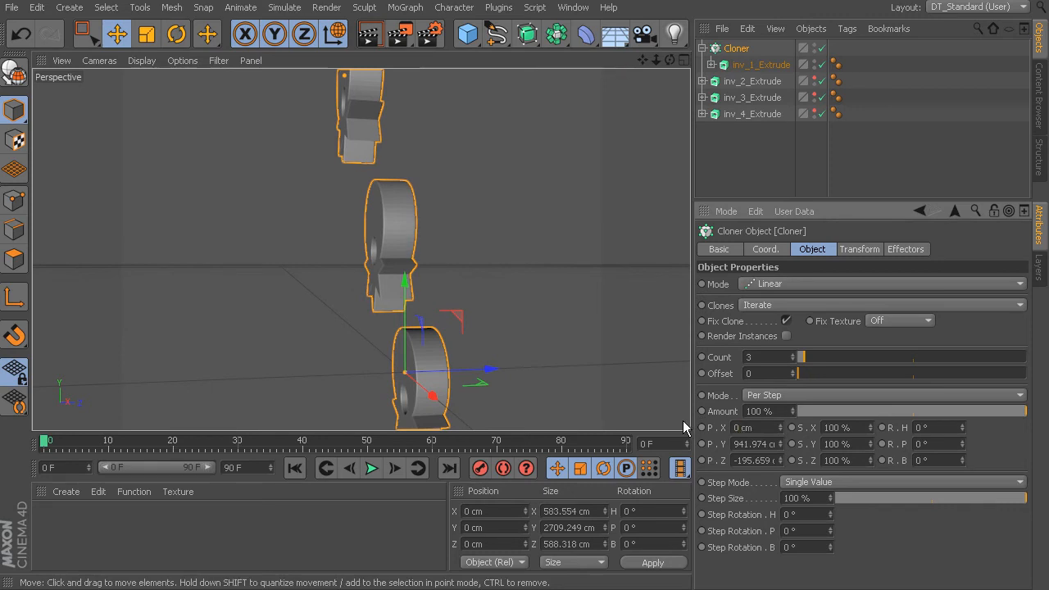
pyautogui.moveTo(776, 461); pyautogui.dragTo(738, 461)
pyautogui.write('0')
pyautogui.press('Return')
# Step: Increase the Cloner's count to 9 and check the whole column of clones
pyautogui.keyDown('alt'); pyautogui.moveTo(492, 295); pyautogui.dragTo(616, 278); pyautogui.keyUp('alt')
pyautogui.keyDown('alt'); pyautogui.moveTo(615, 270); pyautogui.dragTo(572, 315, button='middle'); pyautogui.keyUp('alt')
pyautogui.keyDown('alt'); pyautogui.moveTo(644, 301); pyautogui.dragTo(604, 312, button='right'); pyautogui.keyUp('alt')
pyautogui.keyDown('alt'); pyautogui.moveTo(532, 282); pyautogui.dragTo(465, 263, button='middle'); pyautogui.keyUp('alt')
pyautogui.keyDown('alt'); pyautogui.moveTo(465, 263); pyautogui.dragTo(485, 282); pyautogui.keyUp('alt')
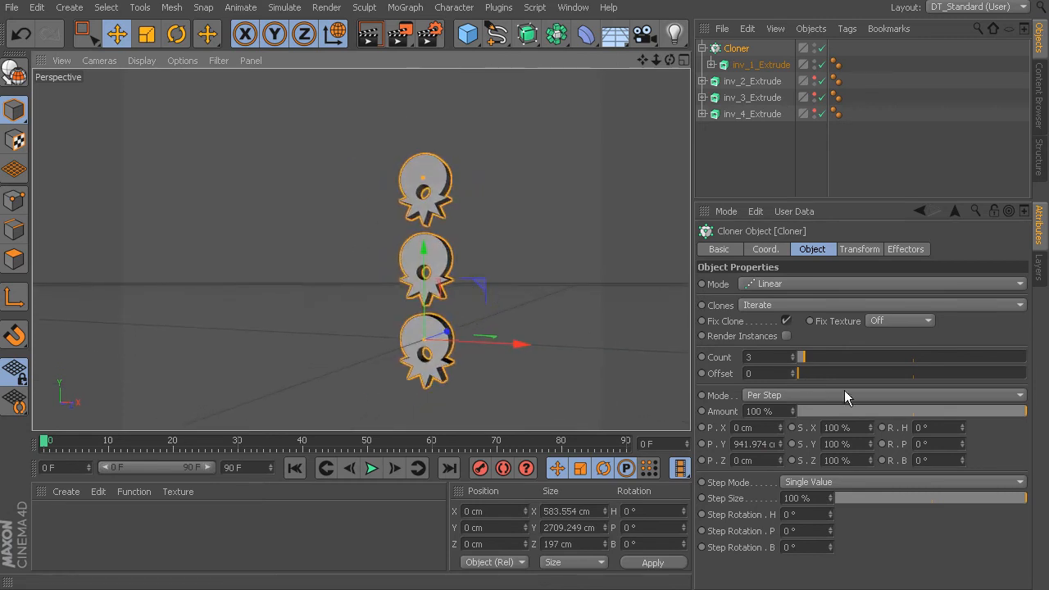
pyautogui.click(806, 357)
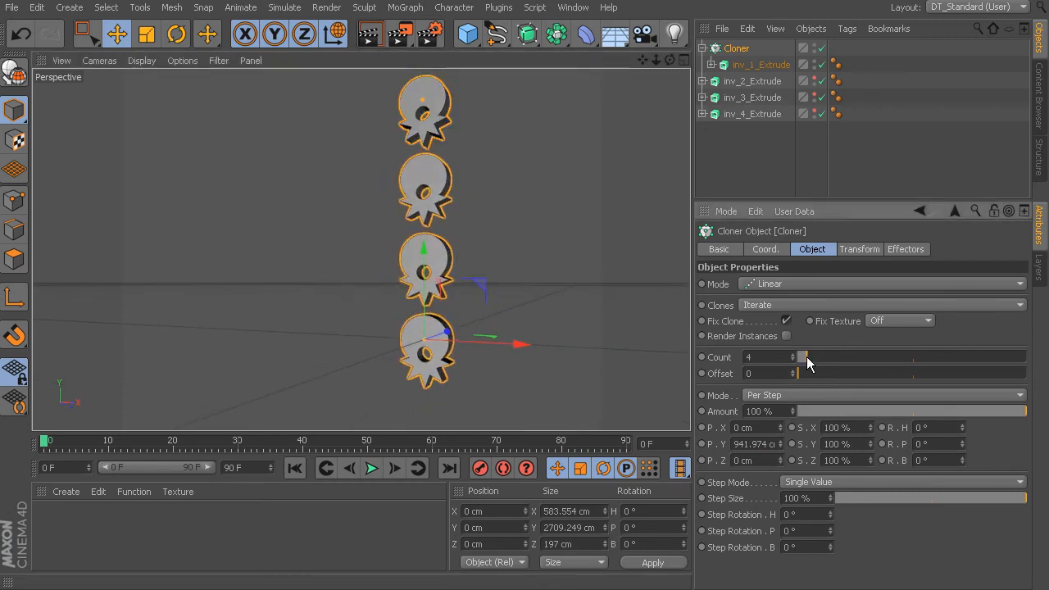
pyautogui.moveTo(807, 357); pyautogui.dragTo(810, 358)
pyautogui.keyDown('alt'); pyautogui.moveTo(506, 271); pyautogui.dragTo(500, 321, button='right'); pyautogui.keyUp('alt')
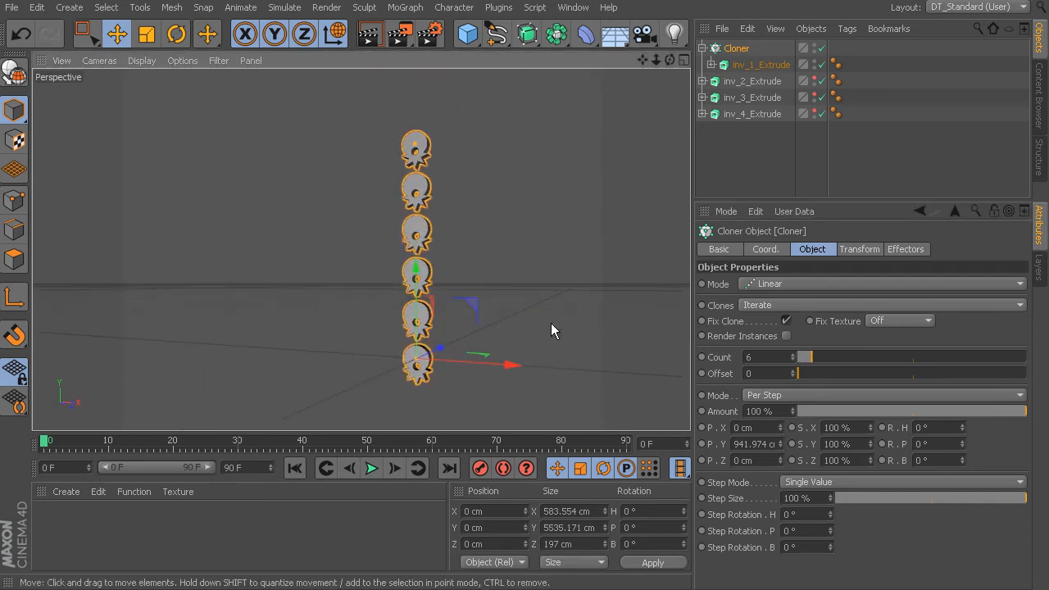
pyautogui.moveTo(817, 362)
pyautogui.mouseDown()
pyautogui.moveTo(806, 356)
pyautogui.moveTo(819, 356)
pyautogui.mouseUp()
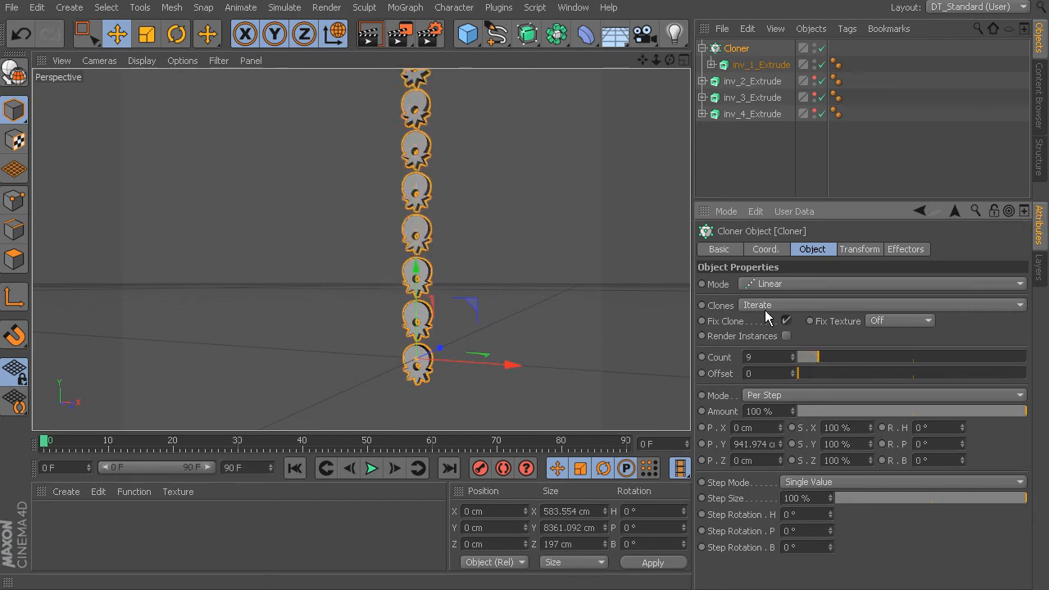
pyautogui.moveTo(606, 303)
pyautogui.keyDown('alt'); pyautogui.mouseDown(button='middle')
pyautogui.moveTo(571, 359)
pyautogui.moveTo(560, 258)
pyautogui.moveTo(507, 276)
pyautogui.mouseUp(button='middle'); pyautogui.keyUp('alt')
pyautogui.scroll(-3, 574, 357)
pyautogui.scroll(-2, 560, 258)
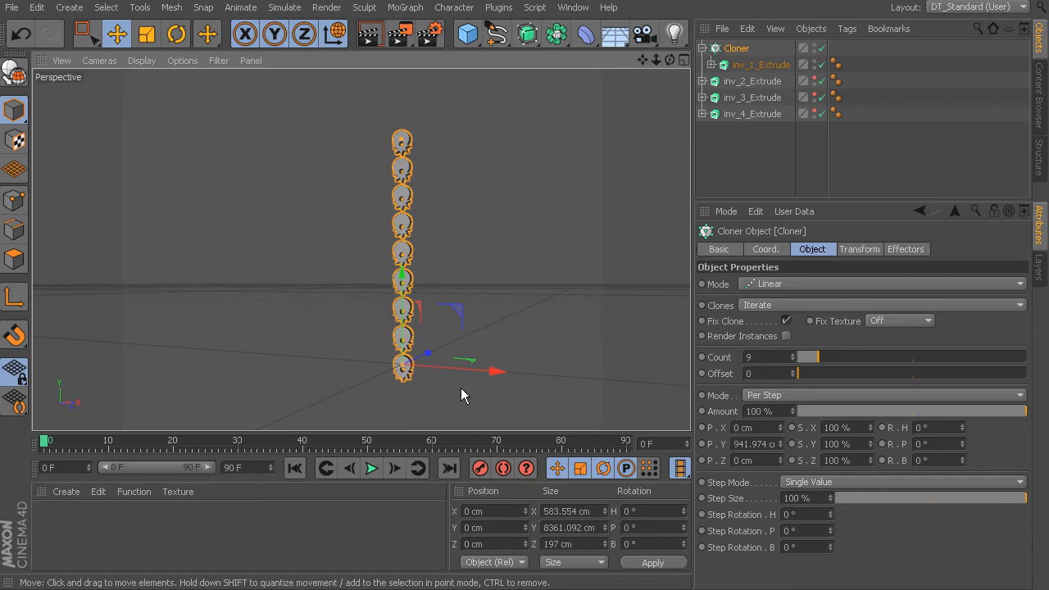
pyautogui.scroll(4, 483, 347)
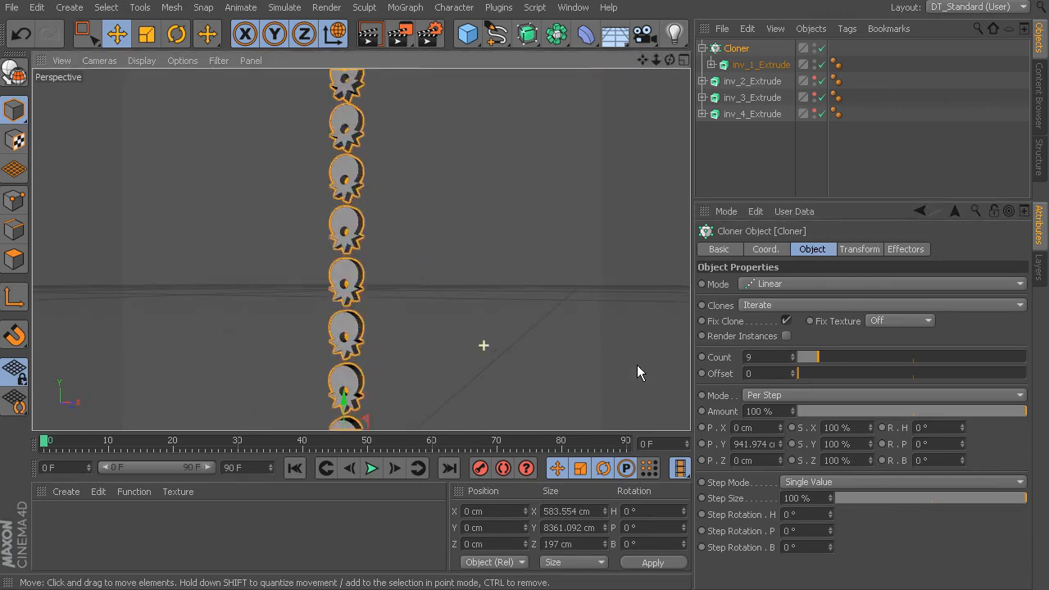
# Step: Try rotating the individual clones by heading and bank in the Cloner's transform settings, undoing each change
pyautogui.click(859, 248)
pyautogui.keyDown('alt'); pyautogui.moveTo(459, 245); pyautogui.dragTo(538, 315, button='middle'); pyautogui.keyUp('alt')
pyautogui.scroll(3, 574, 321)
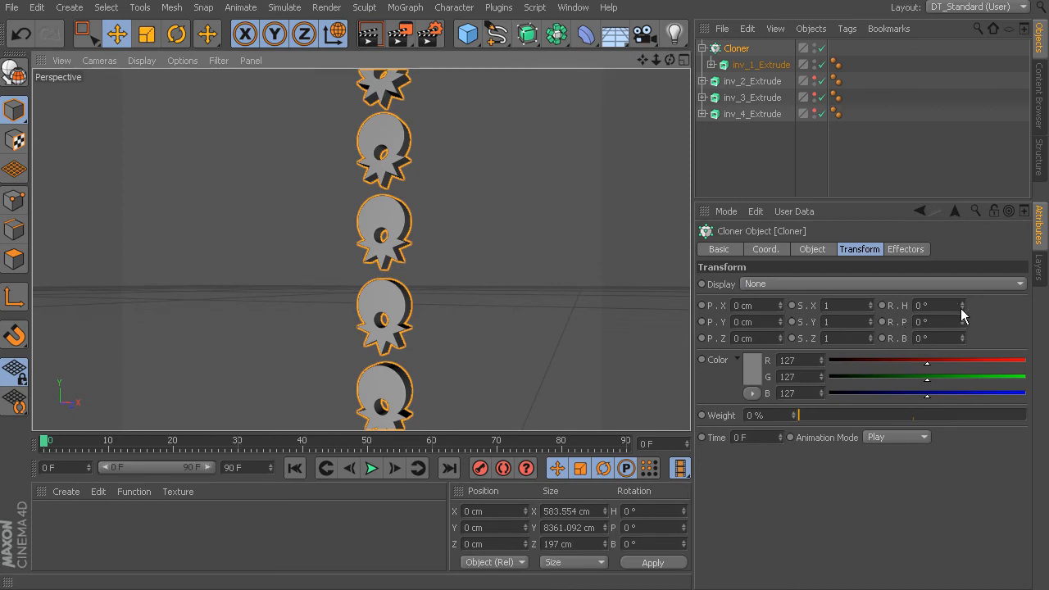
pyautogui.moveTo(962, 306)
pyautogui.mouseDown()
pyautogui.moveTo(964, 335)
pyautogui.moveTo(964, 311)
pyautogui.mouseUp()
pyautogui.hotkey('ctrl', 'z')
pyautogui.hotkey('ctrl', 'z')
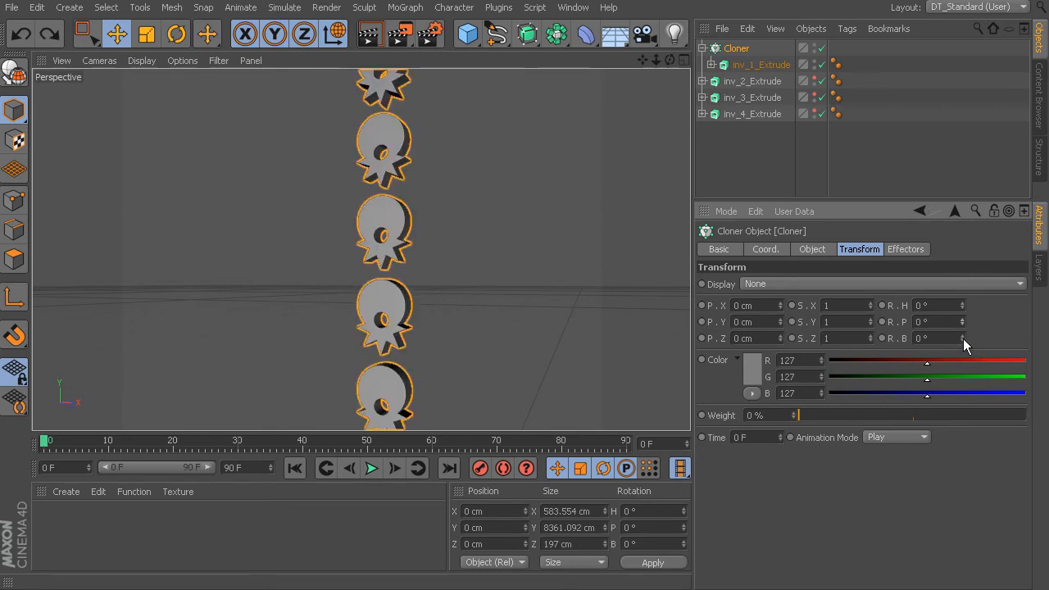
pyautogui.moveTo(962, 338); pyautogui.dragTo(962, 393)
pyautogui.hotkey('ctrl', 'z')
# Step: Switch the Cloner's mode from Linear to Grid Array and centre the grid of clones in view
pyautogui.scroll(-5, 534, 257)
pyautogui.keyDown('alt'); pyautogui.moveTo(534, 258); pyautogui.dragTo(527, 246, button='middle'); pyautogui.keyUp('alt')
pyautogui.moveTo(508, 299)
pyautogui.keyDown('alt'); pyautogui.mouseDown()
pyautogui.moveTo(559, 307)
pyautogui.moveTo(527, 305)
pyautogui.moveTo(450, 254)
pyautogui.moveTo(450, 303)
pyautogui.mouseUp(); pyautogui.keyUp('alt')
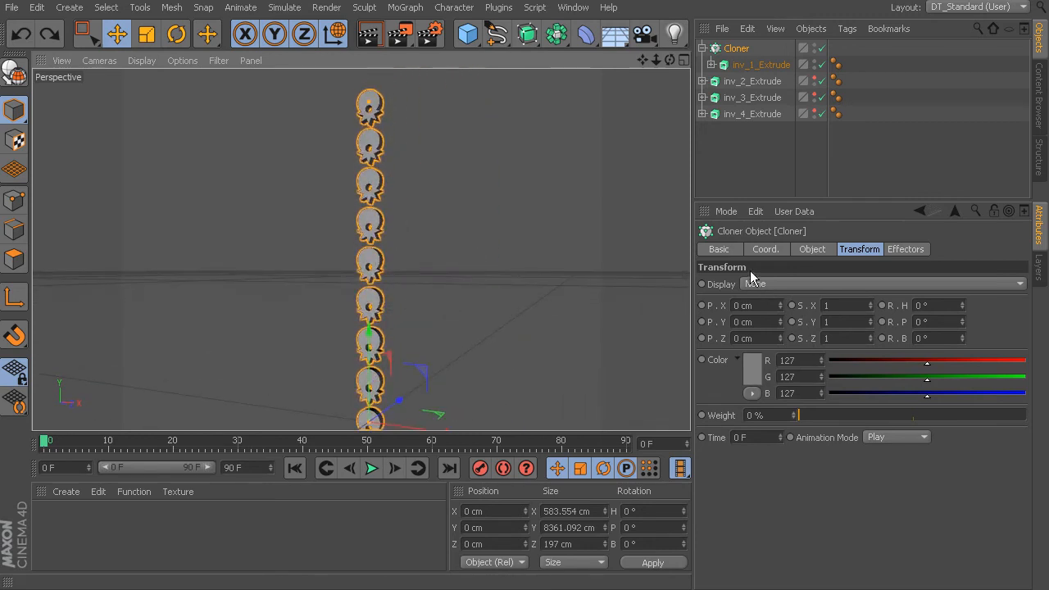
pyautogui.click(809, 249)
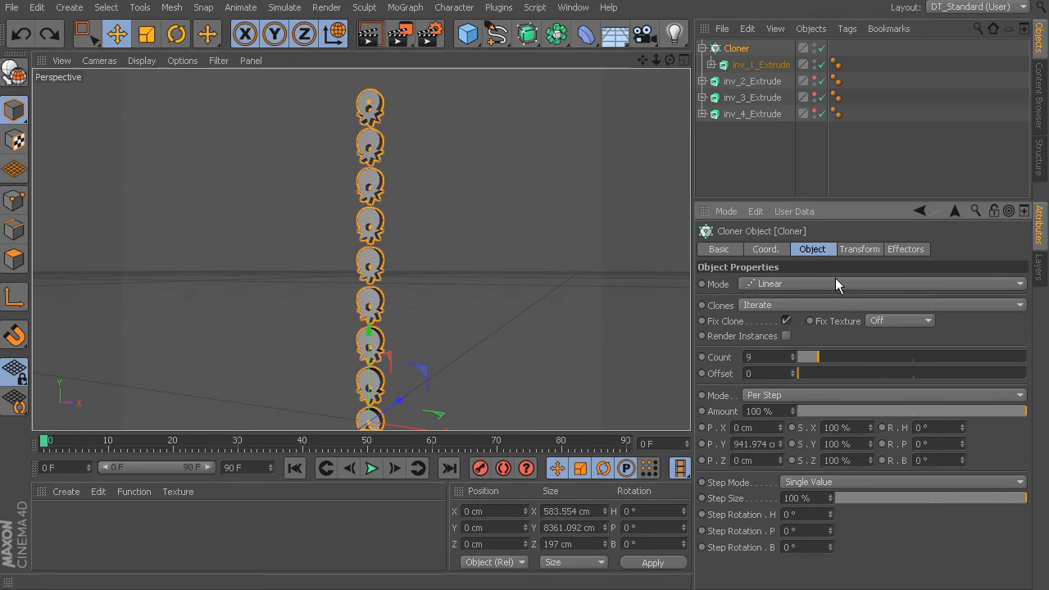
pyautogui.click(779, 284)
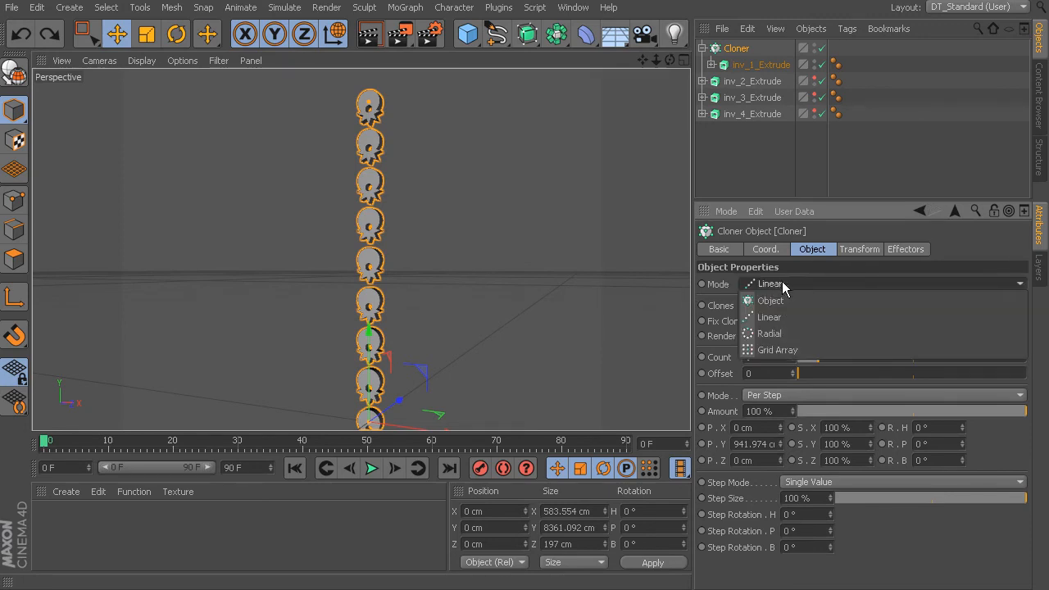
pyautogui.click(803, 349)
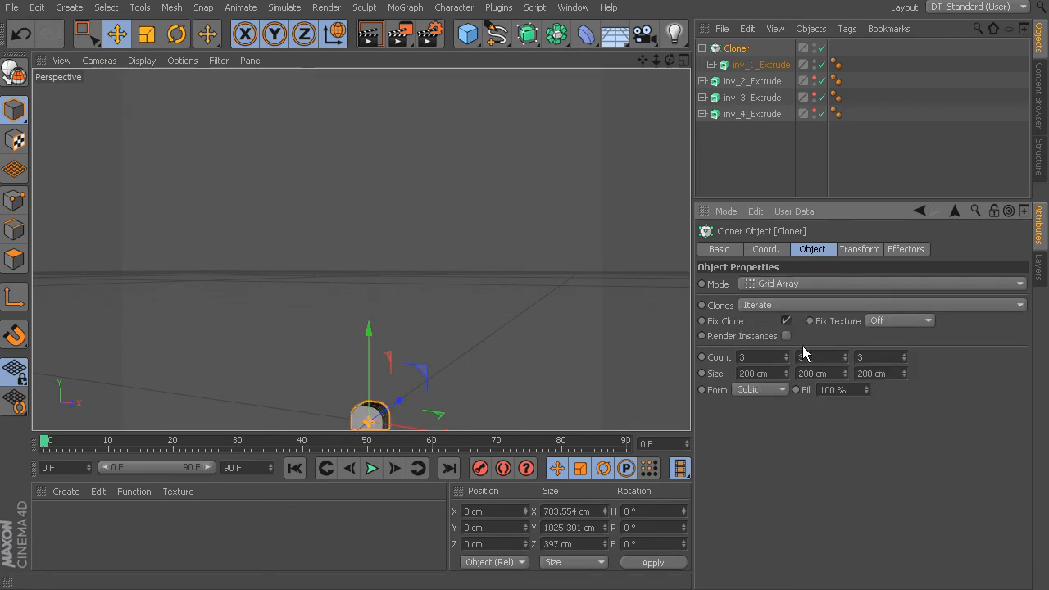
pyautogui.keyDown('alt'); pyautogui.moveTo(503, 321); pyautogui.dragTo(537, 236, button='middle'); pyautogui.keyUp('alt')
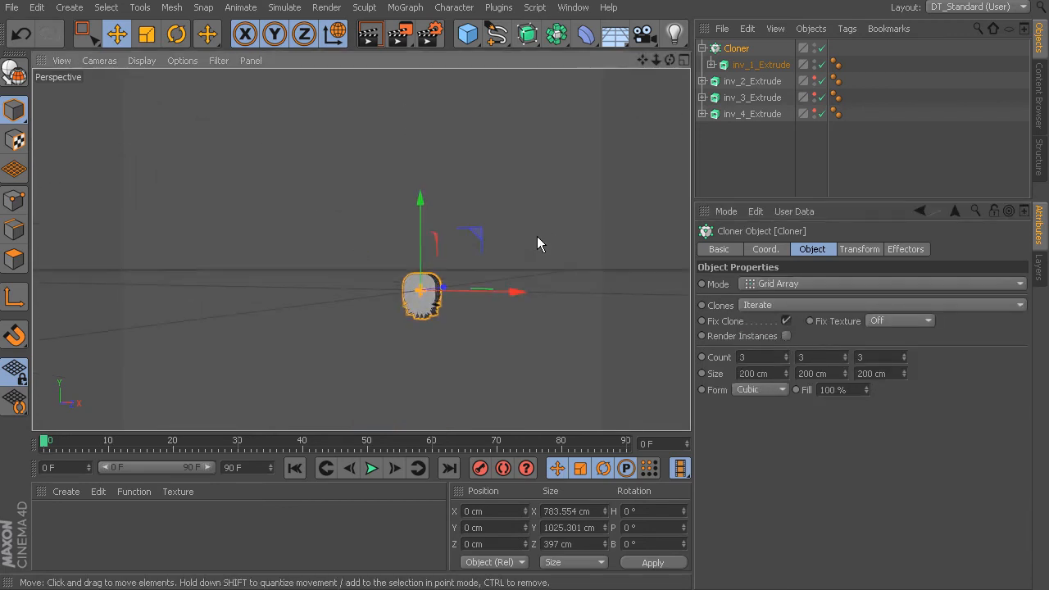
# Step: Spread the Cloner's 3 by 3 by 3 grid to about 1385 cm wide and 1793 cm high
pyautogui.scroll(2, 537, 236)
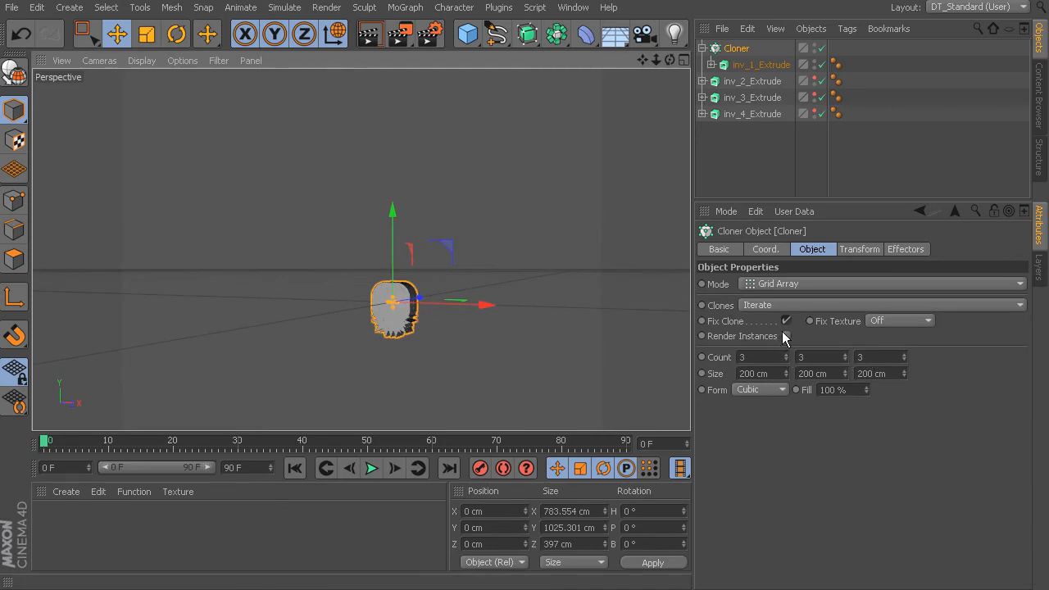
pyautogui.keyDown('alt'); pyautogui.moveTo(399, 317); pyautogui.dragTo(422, 335); pyautogui.keyUp('alt')
pyautogui.keyDown('alt'); pyautogui.moveTo(422, 335); pyautogui.dragTo(579, 356, button='right'); pyautogui.keyUp('alt')
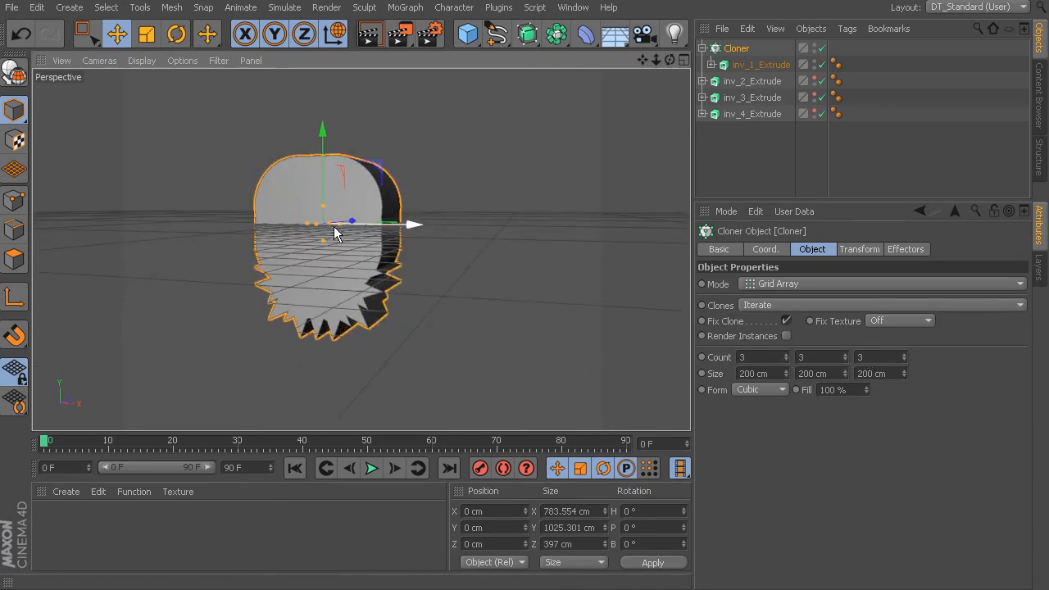
pyautogui.moveTo(340, 227)
pyautogui.mouseDown()
pyautogui.moveTo(468, 259)
pyautogui.moveTo(452, 270)
pyautogui.moveTo(433, 227)
pyautogui.moveTo(461, 312)
pyautogui.moveTo(368, 249)
pyautogui.moveTo(321, 188)
pyautogui.moveTo(328, 65)
pyautogui.mouseUp()
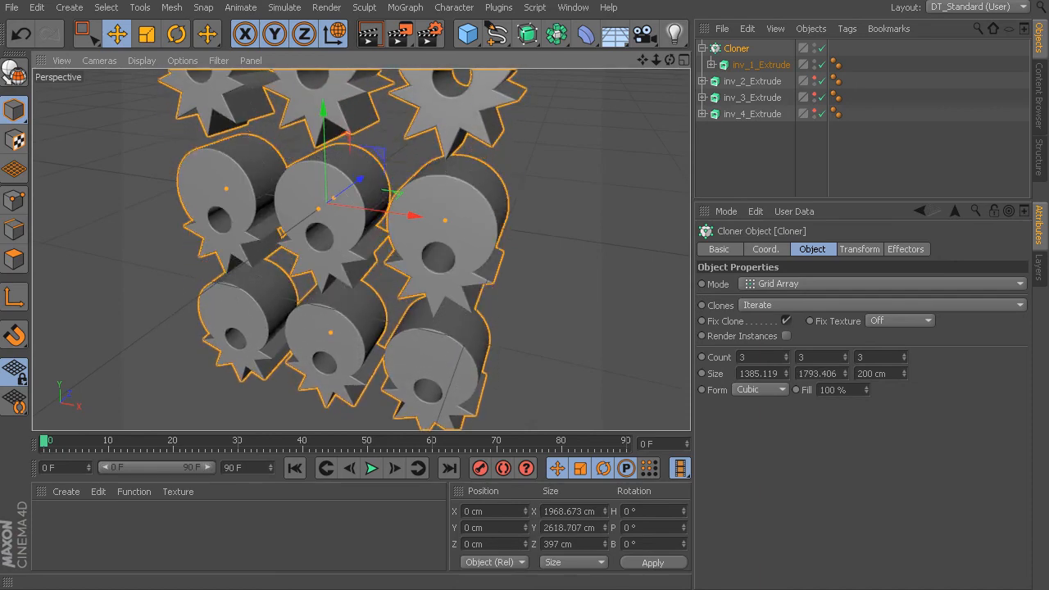
# Step: Stretch the clone grid's depth to about 864 cm and inspect the whole block of clones
pyautogui.moveTo(418, 373)
pyautogui.keyDown('alt'); pyautogui.mouseDown()
pyautogui.moveTo(576, 301)
pyautogui.moveTo(423, 330)
pyautogui.moveTo(390, 323)
pyautogui.moveTo(435, 267)
pyautogui.moveTo(390, 232)
pyautogui.moveTo(524, 271)
pyautogui.moveTo(552, 332)
pyautogui.moveTo(551, 313)
pyautogui.moveTo(765, 148)
pyautogui.mouseUp(); pyautogui.keyUp('alt')
pyautogui.scroll(-3, 576, 300)
pyautogui.click(553, 281)
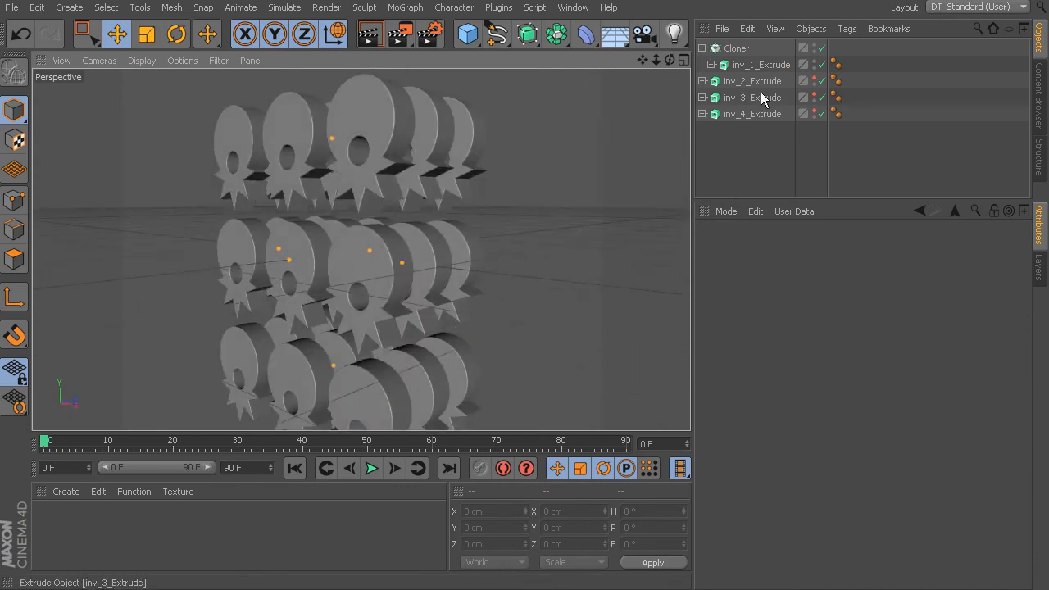
pyautogui.click(745, 51)
pyautogui.scroll(-4, 554, 225)
pyautogui.moveTo(555, 225)
pyautogui.keyDown('alt'); pyautogui.mouseDown()
pyautogui.moveTo(588, 271)
pyautogui.moveTo(535, 257)
pyautogui.moveTo(597, 264)
pyautogui.moveTo(592, 253)
pyautogui.moveTo(538, 251)
pyautogui.moveTo(534, 264)
pyautogui.mouseUp(); pyautogui.keyUp('alt')
pyautogui.scroll(3, 538, 257)
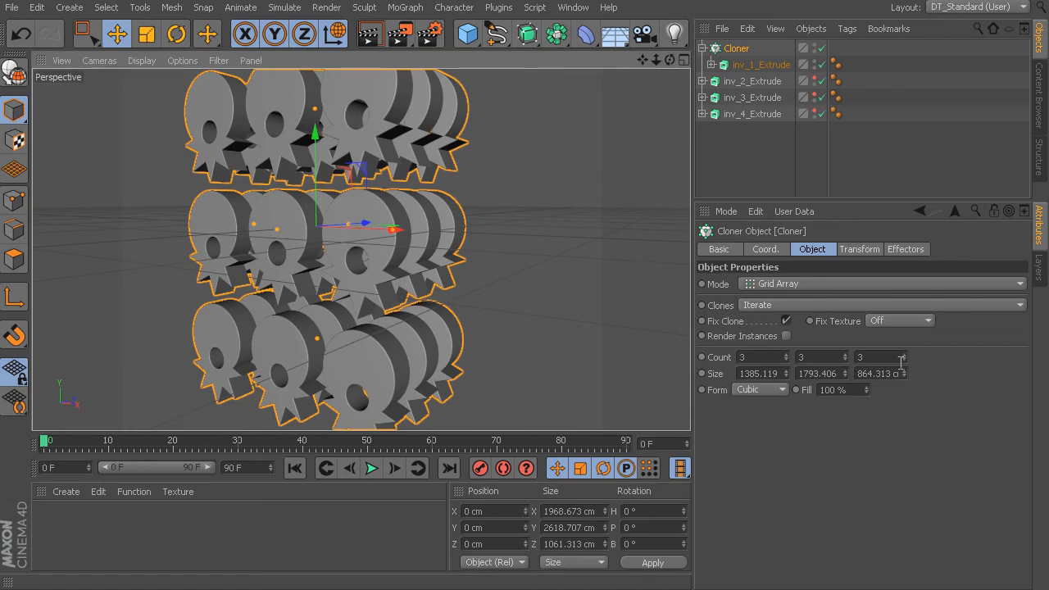
# Step: Set the Cloner's grid count to 20 in X, 20 in Y and 1 in Z
pyautogui.click(904, 360)
pyautogui.click(904, 359)
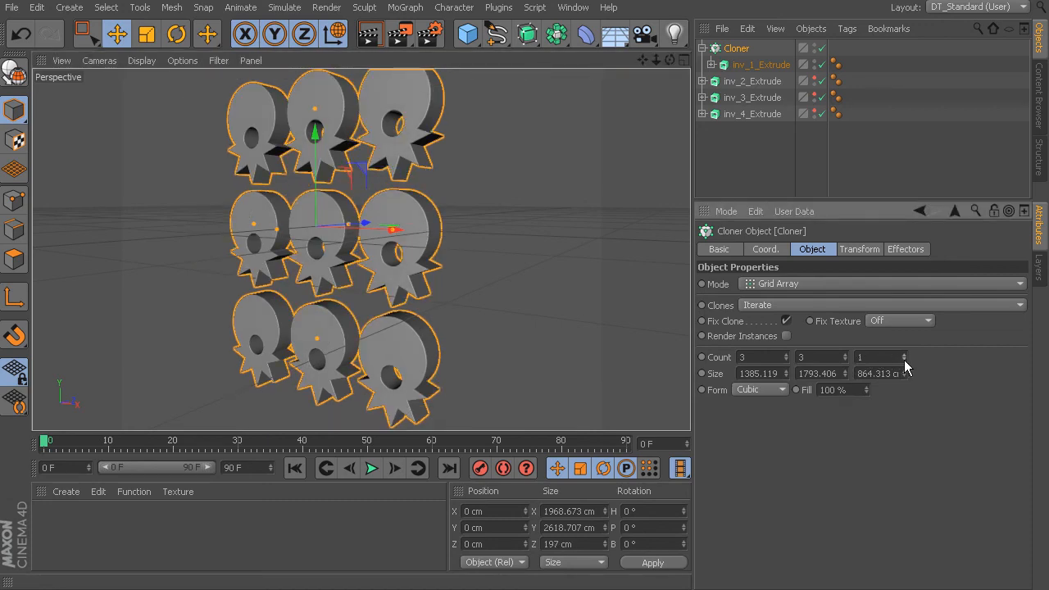
pyautogui.moveTo(524, 250)
pyautogui.keyDown('alt'); pyautogui.mouseDown()
pyautogui.moveTo(342, 253)
pyautogui.moveTo(594, 254)
pyautogui.mouseUp(); pyautogui.keyUp('alt')
pyautogui.click(785, 354)
pyautogui.click(785, 354)
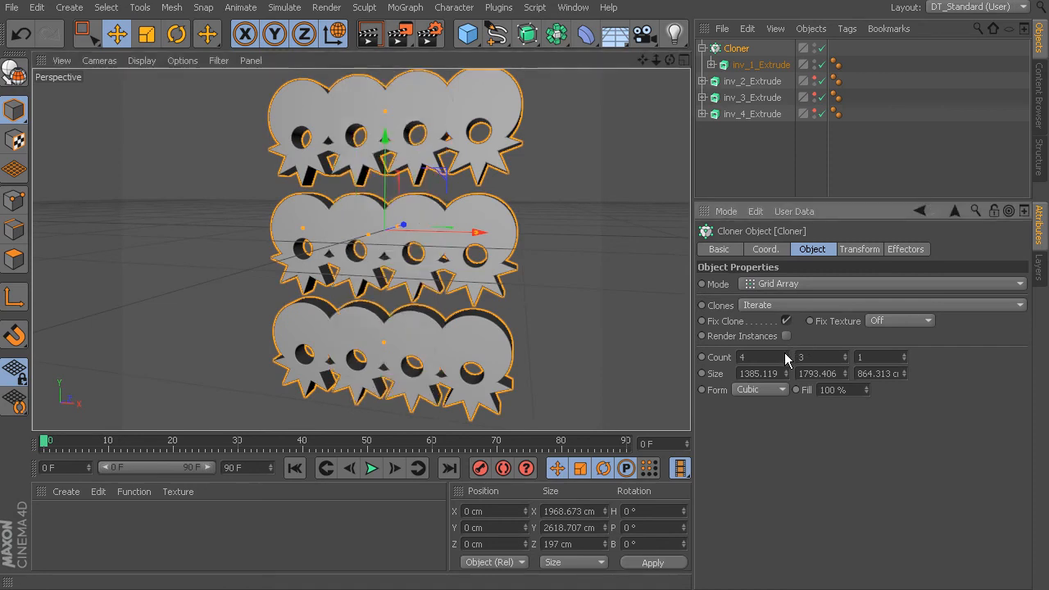
pyautogui.click(787, 355)
pyautogui.click(787, 355)
pyautogui.click(787, 355)
pyautogui.click(787, 354)
pyautogui.click(787, 355)
pyautogui.click(787, 355)
pyautogui.click(788, 355)
pyautogui.click(788, 354)
pyautogui.click(788, 354)
pyautogui.click(787, 355)
pyautogui.click(787, 355)
pyautogui.click(787, 355)
pyautogui.click(787, 355)
pyautogui.click(788, 355)
pyautogui.write('20')
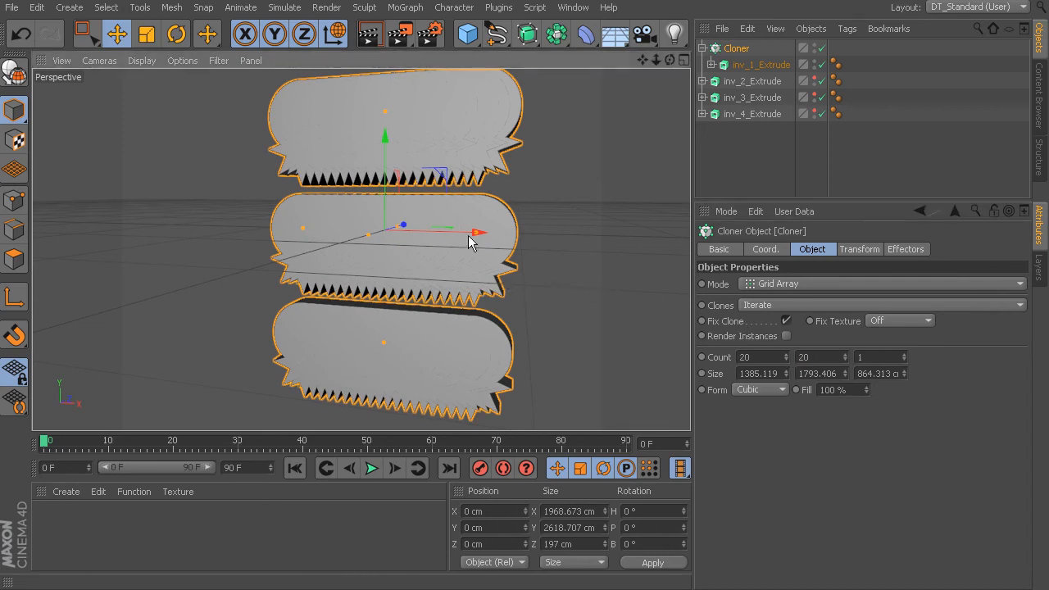
pyautogui.press('Return')
# Step: Stretch the clone grid to about 12317 cm wide and 13219 cm high to space out the clones
pyautogui.moveTo(480, 233); pyautogui.dragTo(779, 250)
pyautogui.scroll(-3, 348, 239)
pyautogui.scroll(-4, 350, 237)
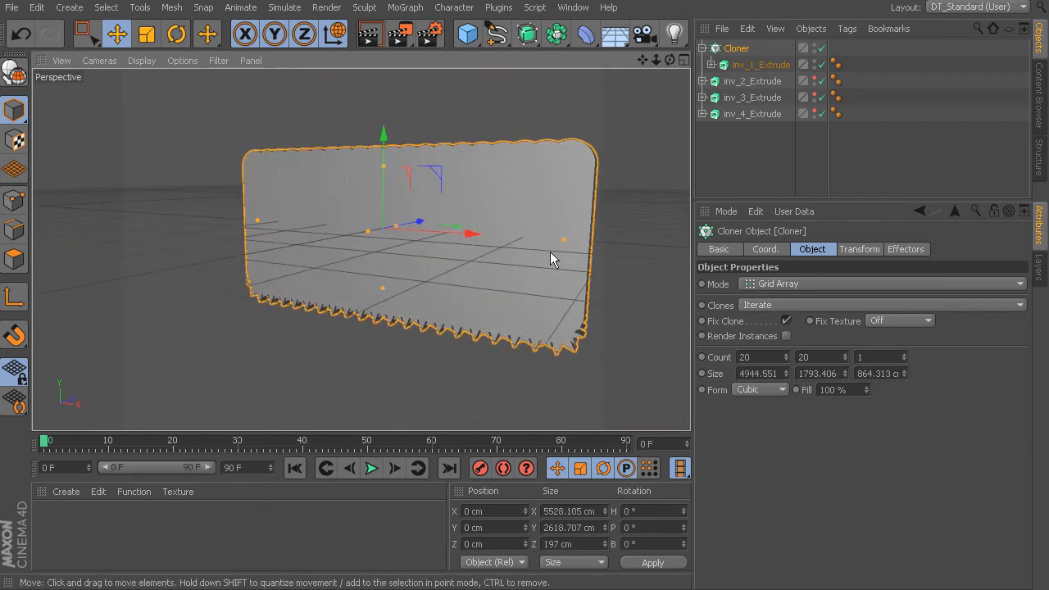
pyautogui.moveTo(564, 242); pyautogui.dragTo(934, 250)
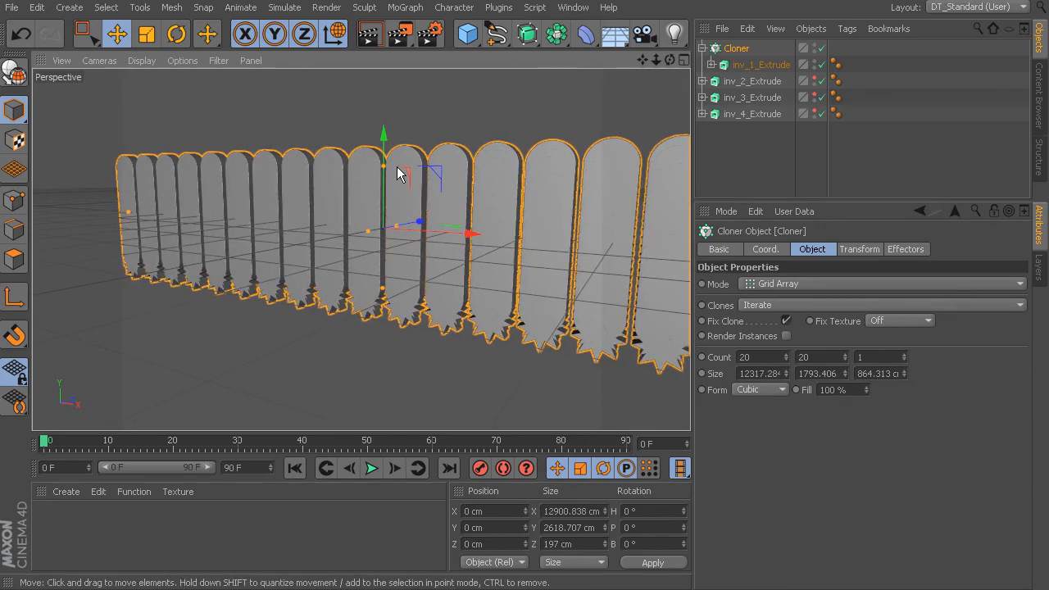
pyautogui.moveTo(384, 168); pyautogui.dragTo(395, 1)
pyautogui.scroll(-1, 418, 271)
pyautogui.scroll(-4, 420, 275)
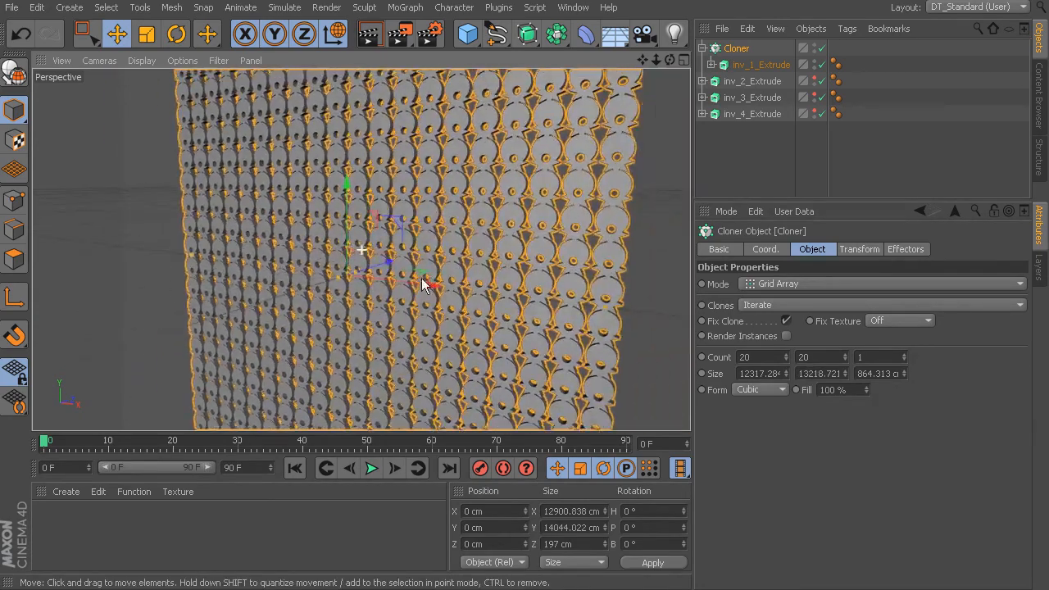
# Step: Reduce the Cloner's grid count to 12 in X and 12 in Y
pyautogui.click(760, 358)
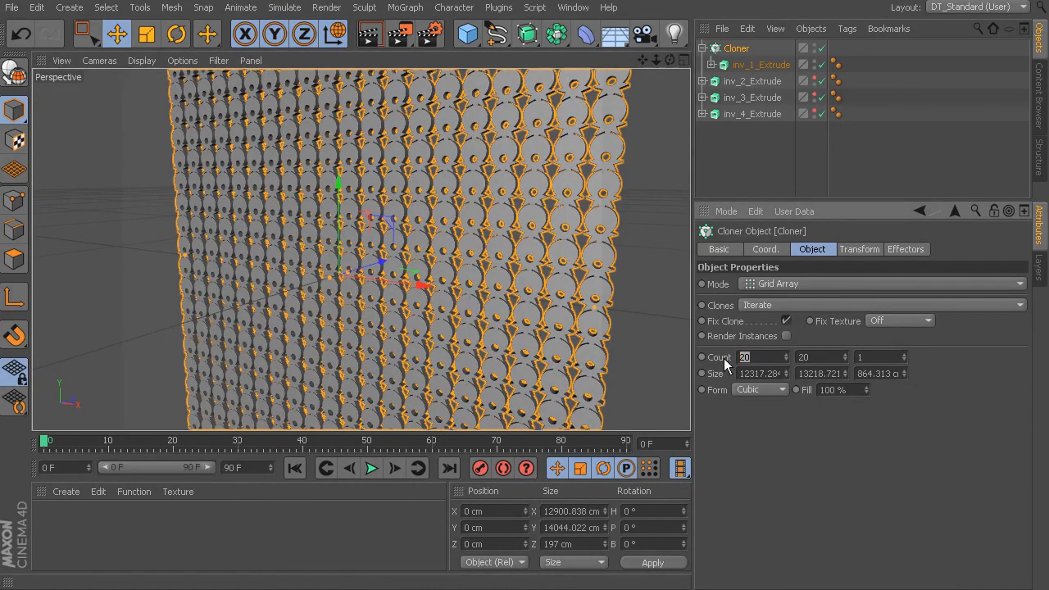
pyautogui.write('12')
pyautogui.press('Return')
pyautogui.doubleClick(820, 357)
pyautogui.write('12')
pyautogui.press('Return')
pyautogui.moveTo(522, 249)
pyautogui.keyDown('alt'); pyautogui.mouseDown()
pyautogui.moveTo(534, 248)
pyautogui.moveTo(472, 254)
pyautogui.mouseUp(); pyautogui.keyUp('alt')
pyautogui.keyDown('alt'); pyautogui.moveTo(488, 281); pyautogui.dragTo(549, 292, button='middle'); pyautogui.keyUp('alt')
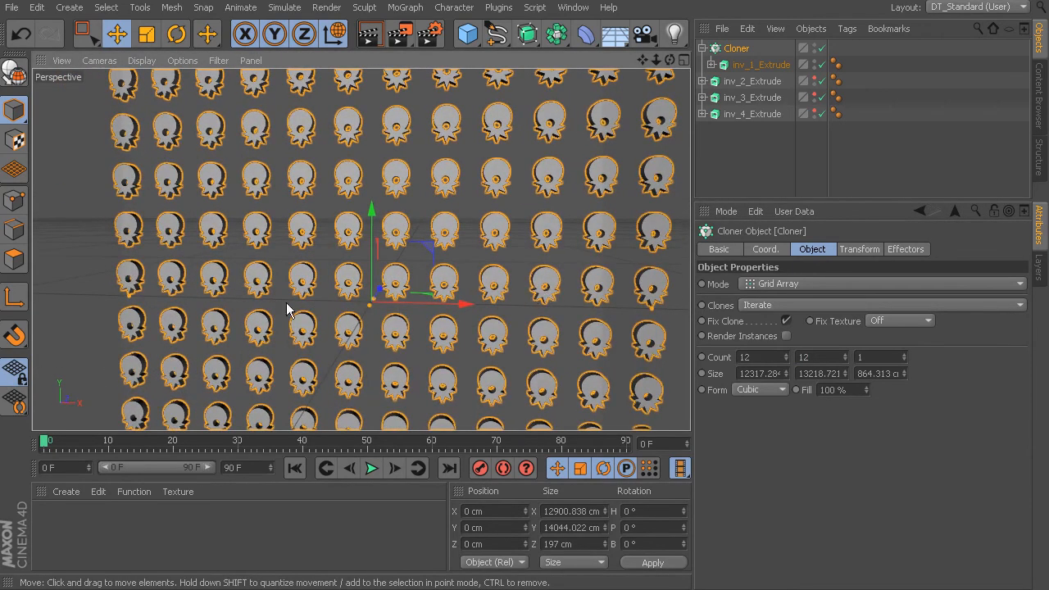
# Step: Tighten the clone grid to about 7995 cm wide and 10610 cm high
pyautogui.moveTo(130, 300); pyautogui.dragTo(210, 322)
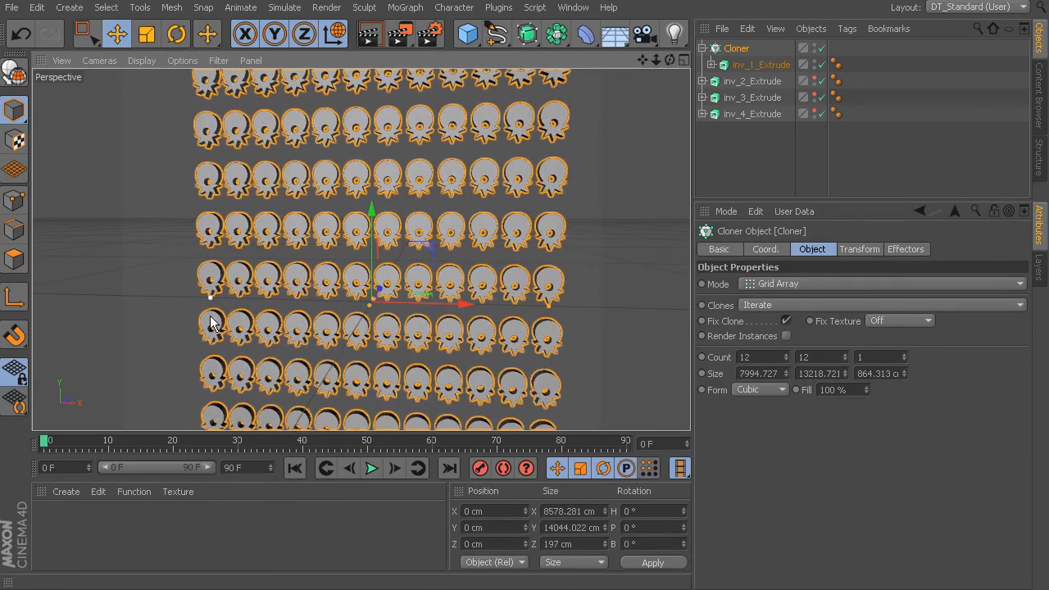
pyautogui.keyDown('alt'); pyautogui.moveTo(472, 209); pyautogui.dragTo(462, 285, button='middle'); pyautogui.keyUp('alt')
pyautogui.keyDown('alt'); pyautogui.moveTo(439, 210); pyautogui.dragTo(433, 337, button='middle'); pyautogui.keyUp('alt')
pyautogui.moveTo(365, 154); pyautogui.dragTo(365, 211)
pyautogui.click(608, 309)
pyautogui.moveTo(606, 312)
pyautogui.keyDown('alt'); pyautogui.mouseDown()
pyautogui.moveTo(569, 341)
pyautogui.moveTo(486, 230)
pyautogui.moveTo(509, 221)
pyautogui.moveTo(610, 266)
pyautogui.moveTo(607, 307)
pyautogui.moveTo(447, 305)
pyautogui.moveTo(504, 276)
pyautogui.moveTo(495, 237)
pyautogui.mouseUp(); pyautogui.keyUp('alt')
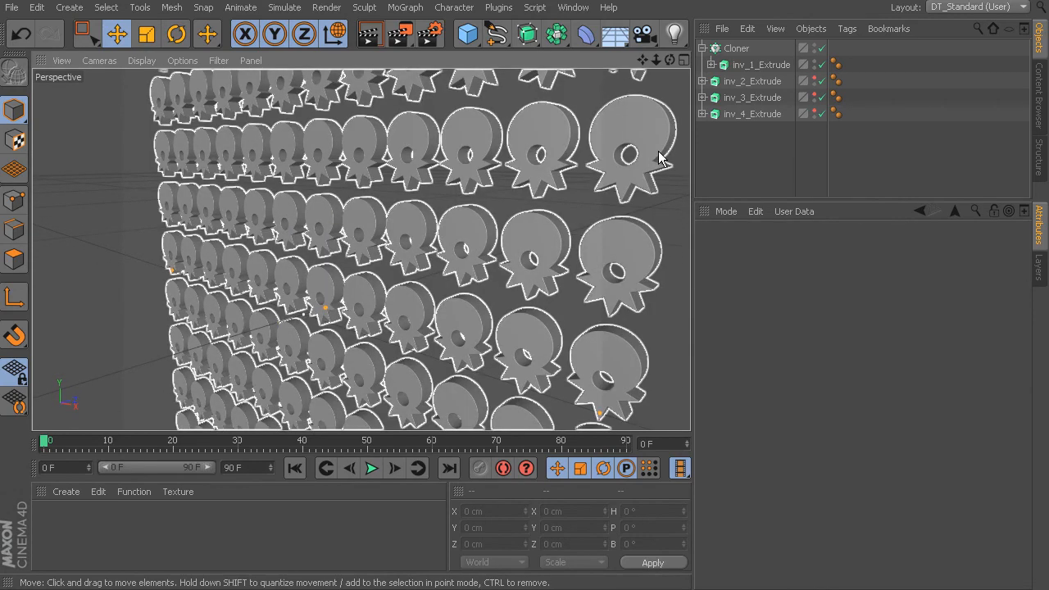
# Step: Increase the extrusion depth of inv_1_Extrude to 189 cm
pyautogui.click(710, 65)
pyautogui.click(755, 65)
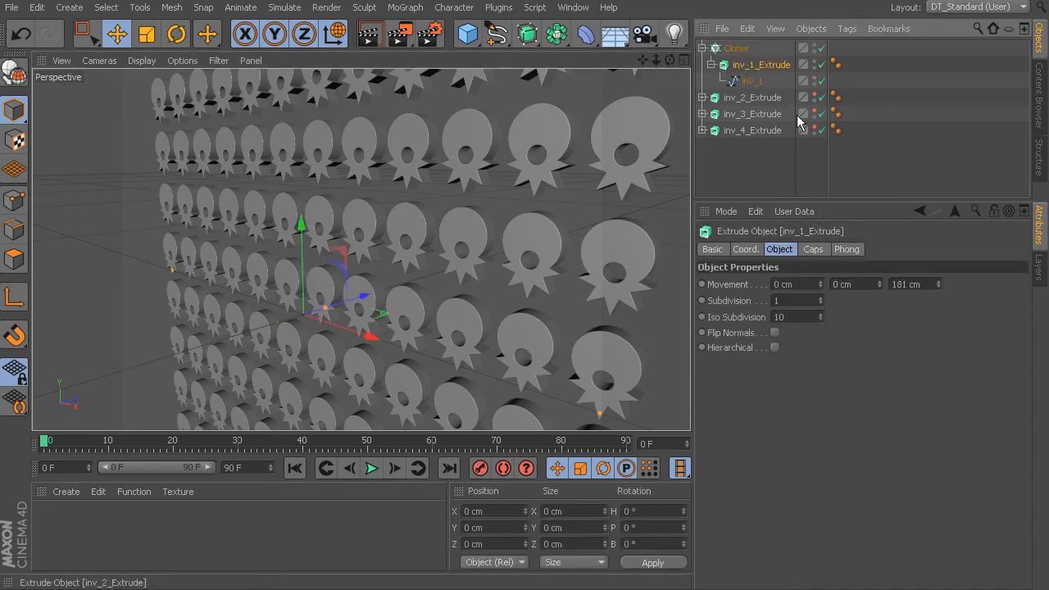
pyautogui.click(940, 281)
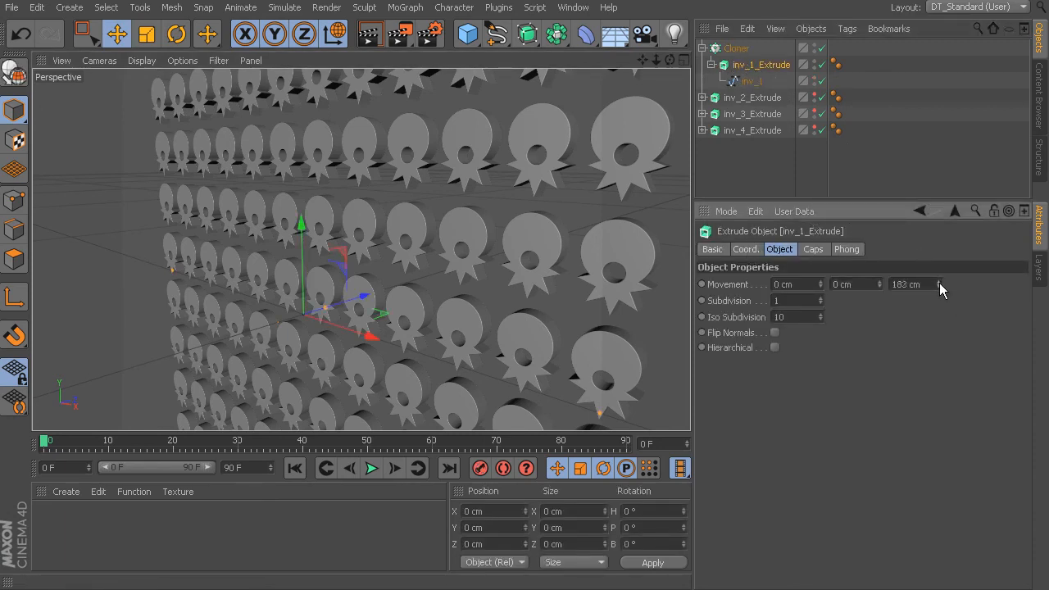
pyautogui.moveTo(602, 255)
pyautogui.keyDown('alt'); pyautogui.mouseDown()
pyautogui.moveTo(468, 265)
pyautogui.moveTo(524, 292)
pyautogui.moveTo(449, 294)
pyautogui.mouseUp(); pyautogui.keyUp('alt')
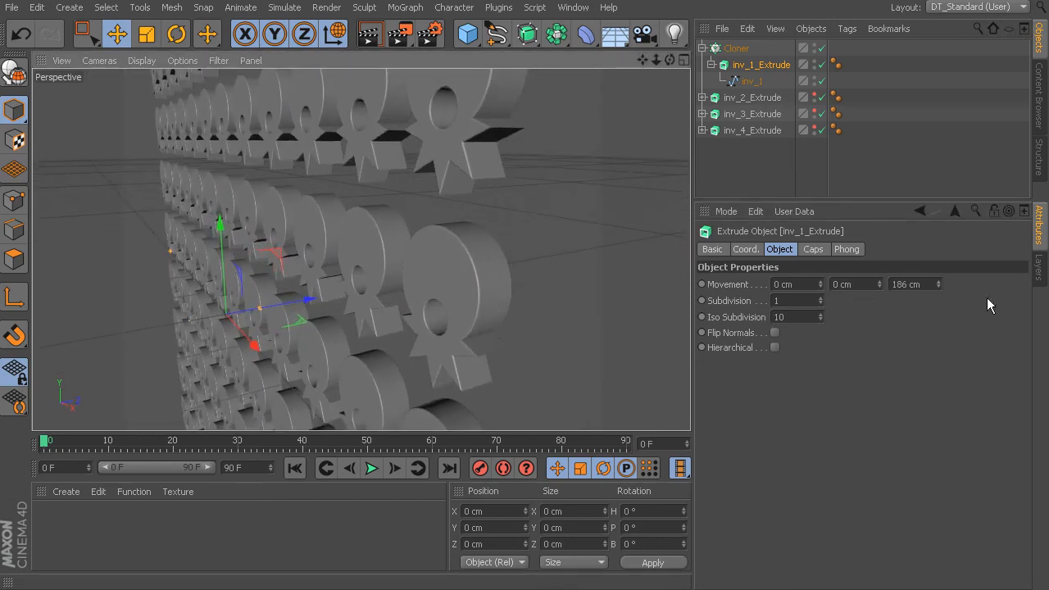
pyautogui.click(940, 285)
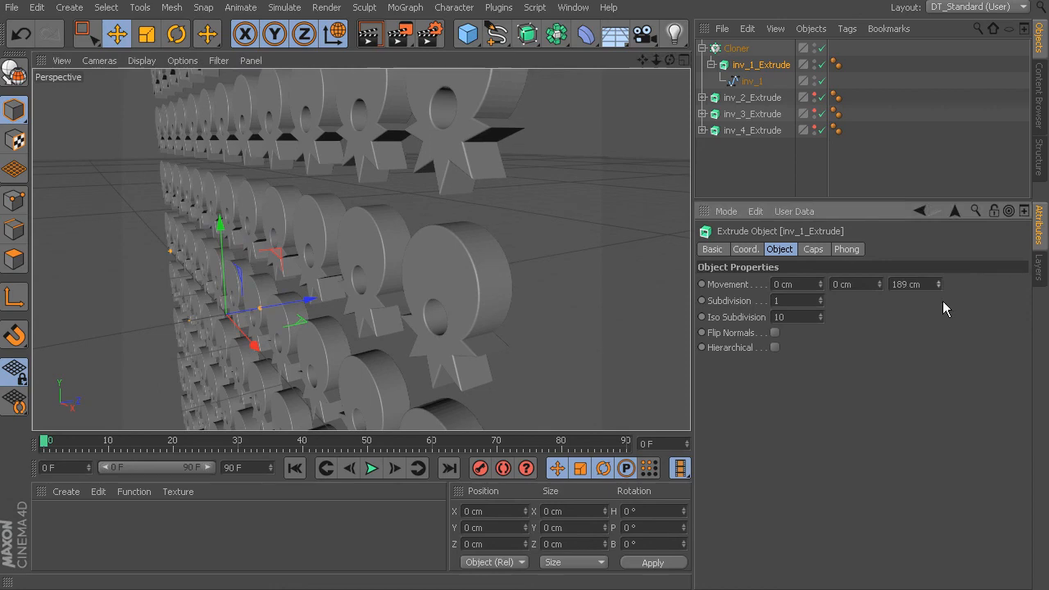
pyautogui.click(568, 273)
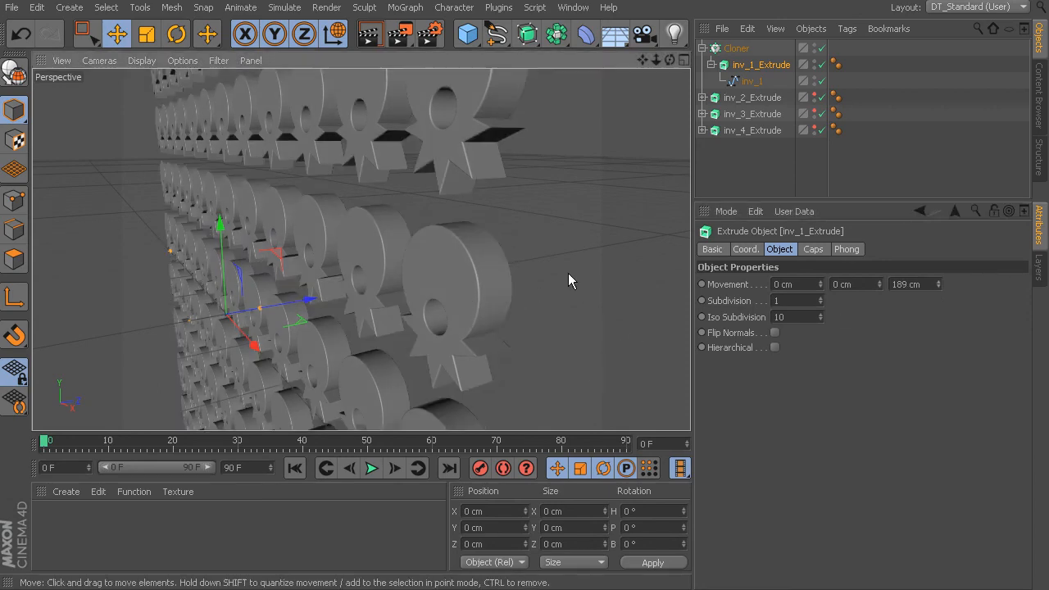
# Step: Place inv_2_Extrude, inv_3_Extrude and inv_4_Extrude inside the Cloner, with all four invaders ordered from inv_1 to inv_4
pyautogui.scroll(-5, 561, 280)
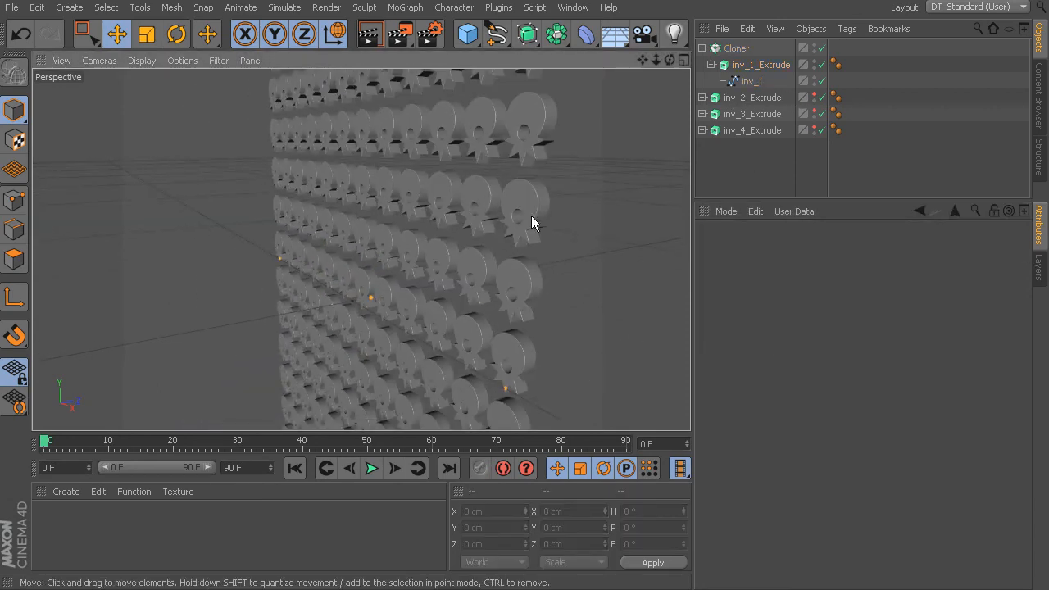
pyautogui.keyDown('alt'); pyautogui.moveTo(503, 241); pyautogui.dragTo(574, 224); pyautogui.keyUp('alt')
pyautogui.scroll(-3, 578, 223)
pyautogui.keyDown('alt'); pyautogui.moveTo(530, 253); pyautogui.dragTo(639, 197); pyautogui.keyUp('alt')
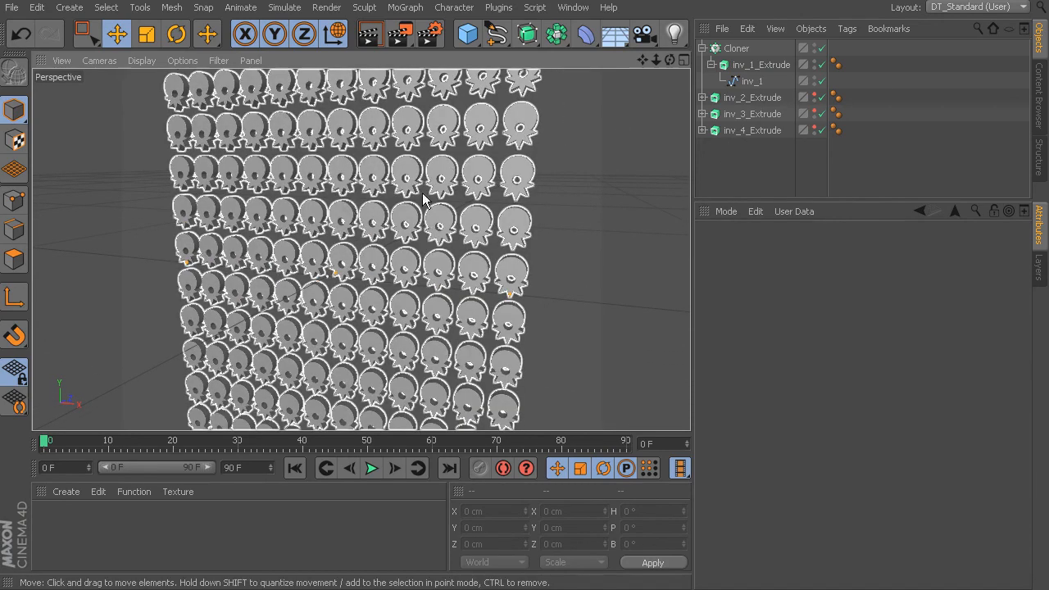
pyautogui.click(712, 65)
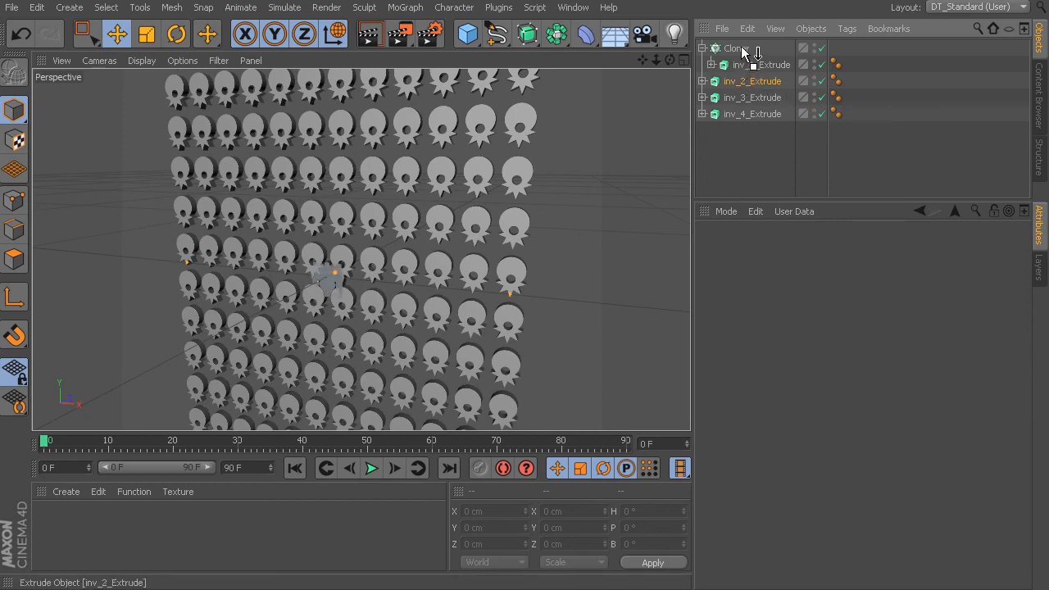
pyautogui.moveTo(743, 51); pyautogui.dragTo(743, 49)
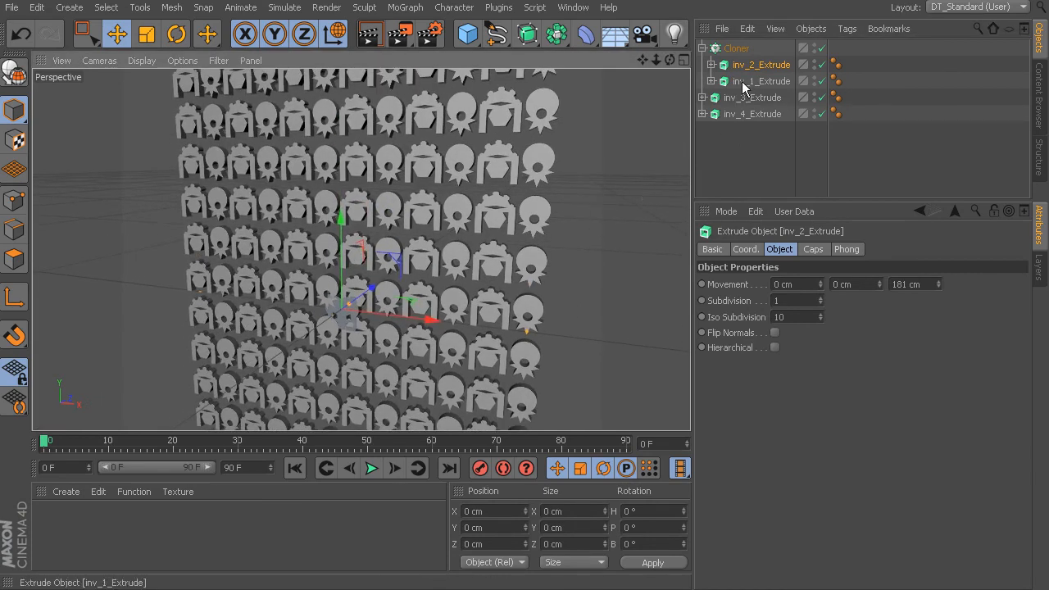
pyautogui.moveTo(547, 223)
pyautogui.keyDown('alt'); pyautogui.mouseDown()
pyautogui.moveTo(487, 281)
pyautogui.moveTo(468, 246)
pyautogui.moveTo(400, 217)
pyautogui.mouseUp(); pyautogui.keyUp('alt')
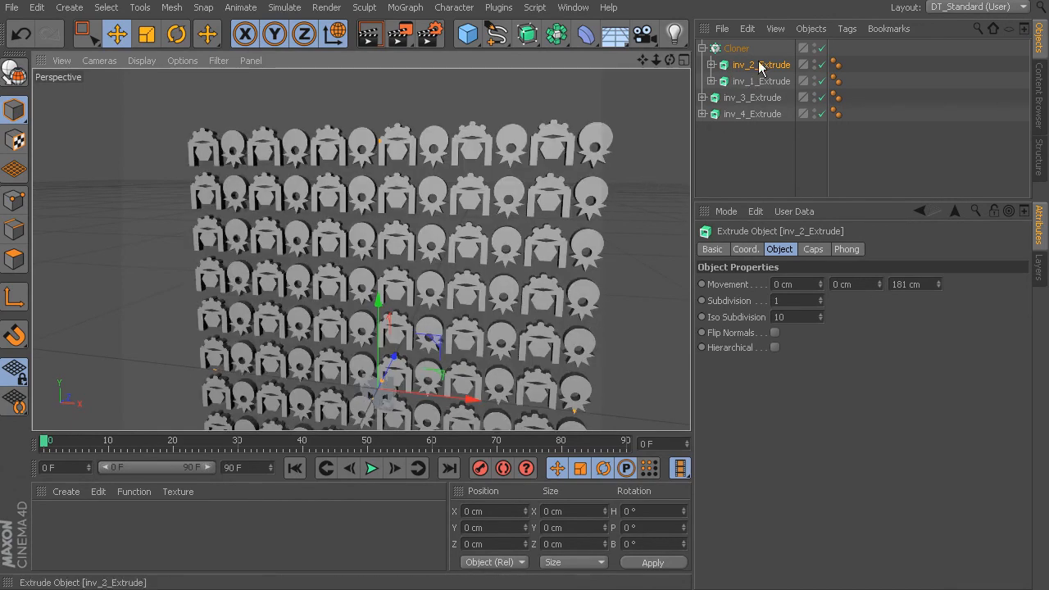
pyautogui.click(736, 49)
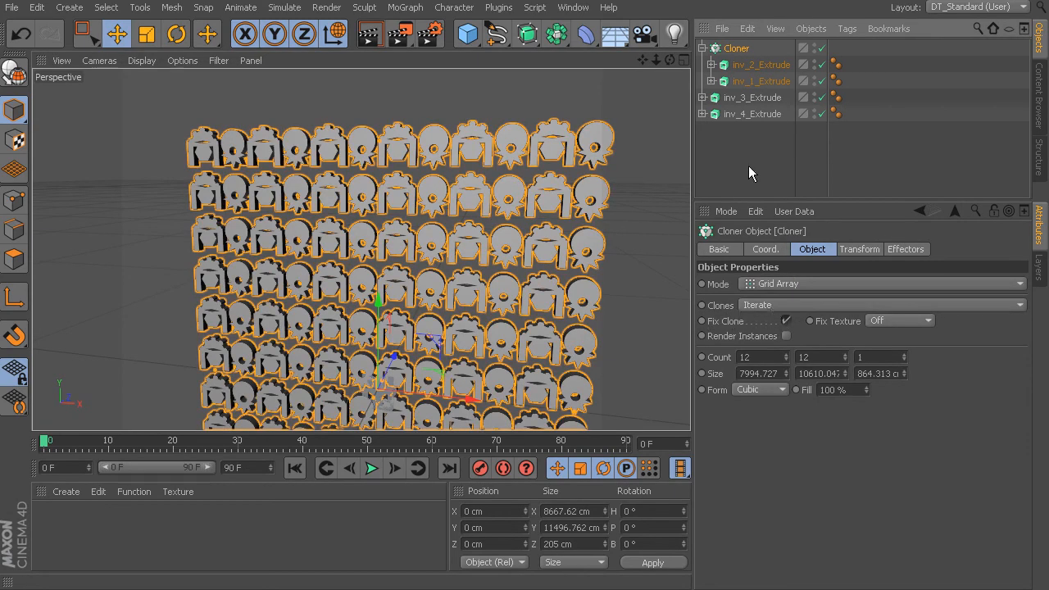
pyautogui.moveTo(764, 89); pyautogui.dragTo(766, 107)
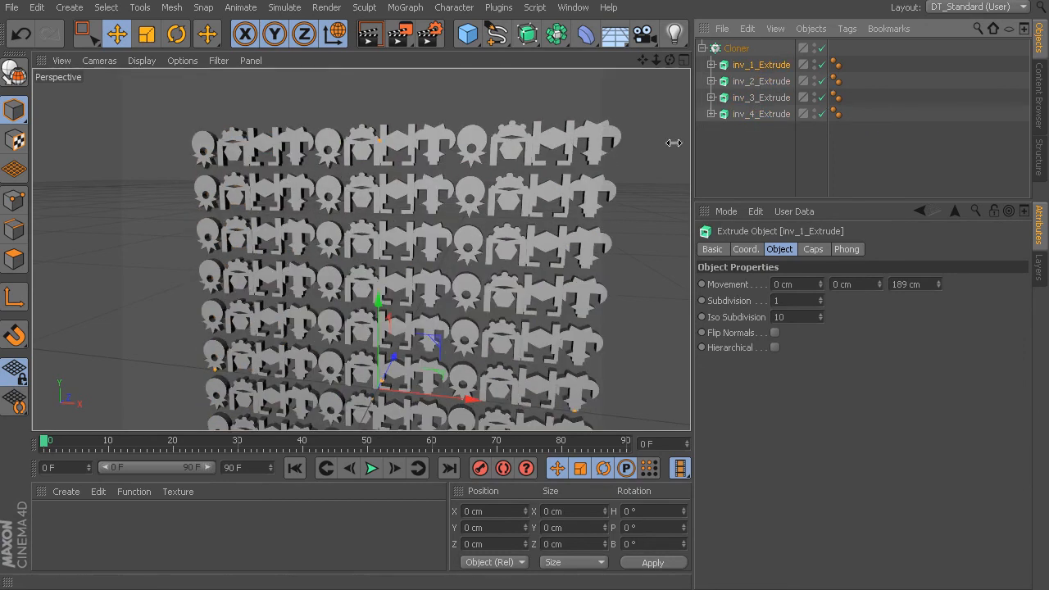
# Step: Widen the clone grid to about 10901 cm so the neighbouring invaders no longer overlap
pyautogui.keyDown('alt'); pyautogui.moveTo(387, 201); pyautogui.dragTo(416, 203); pyautogui.keyUp('alt')
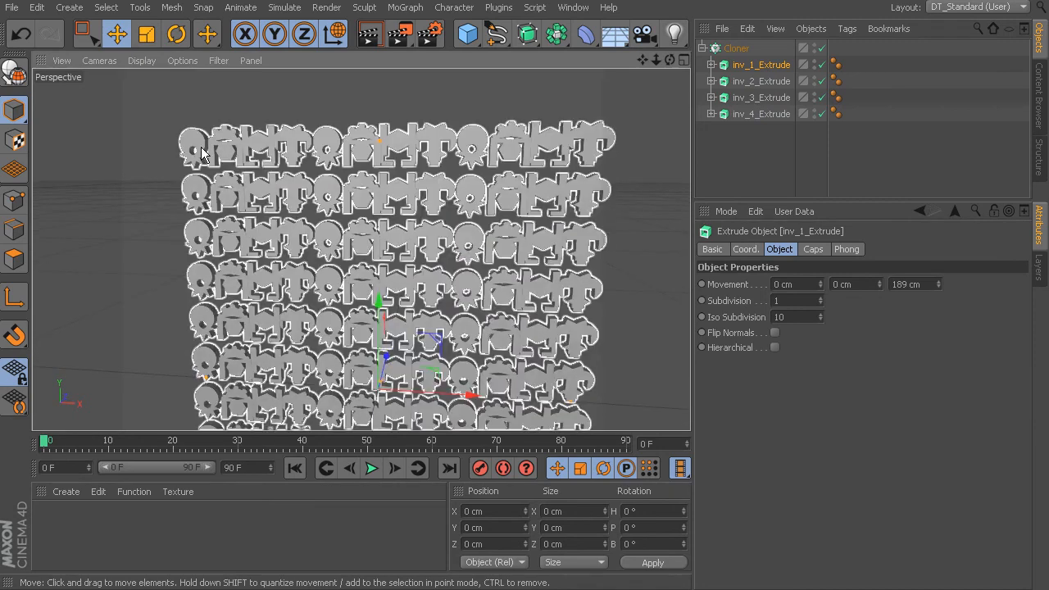
pyautogui.keyDown('alt'); pyautogui.moveTo(588, 360); pyautogui.dragTo(577, 377); pyautogui.keyUp('alt')
pyautogui.hotkey('ctrl', 'z')
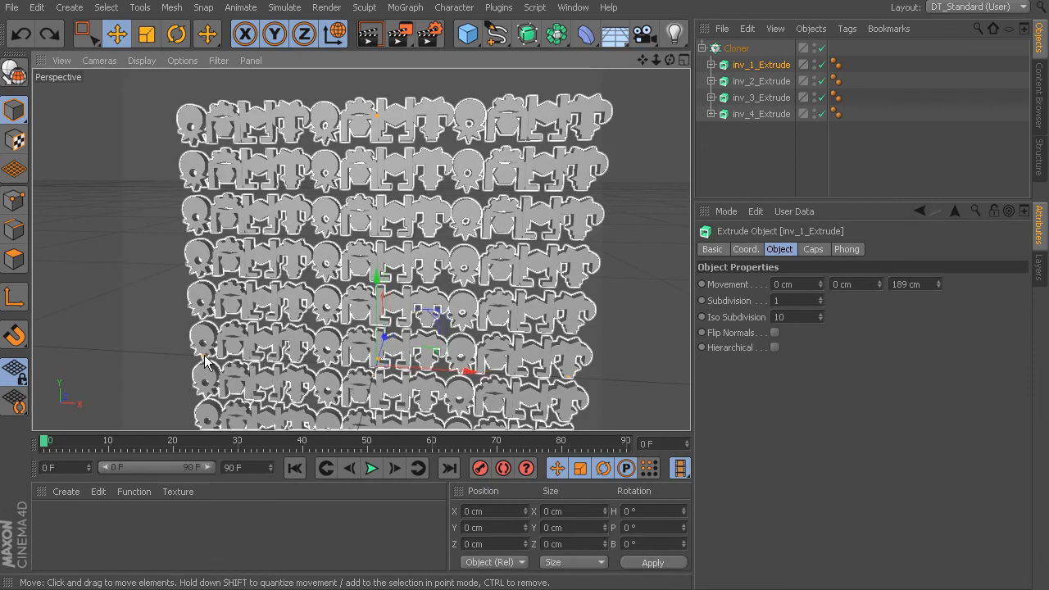
pyautogui.click(207, 362)
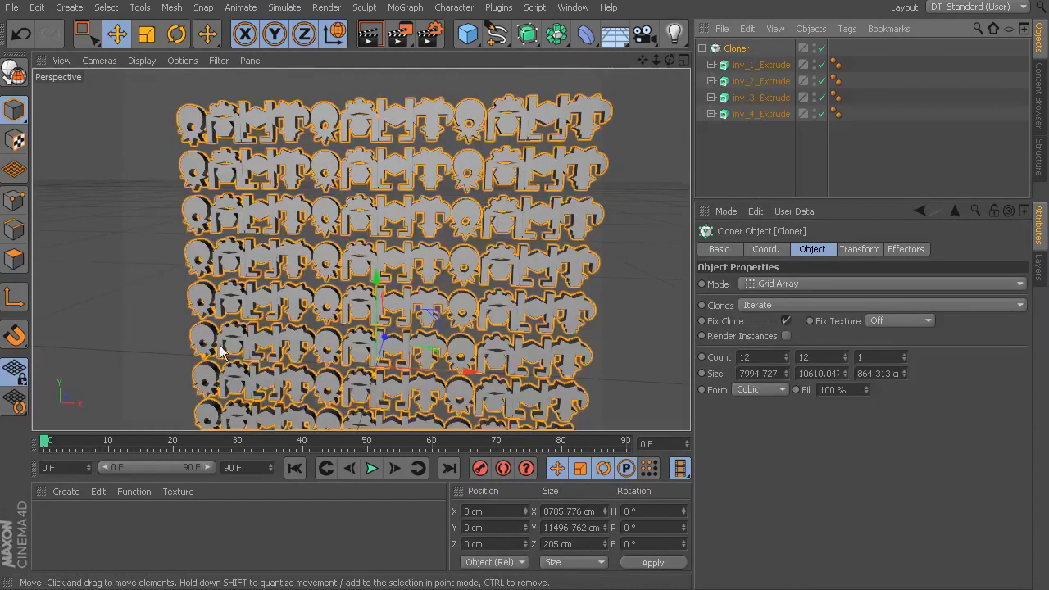
pyautogui.moveTo(203, 373); pyautogui.dragTo(146, 365)
pyautogui.moveTo(347, 277)
pyautogui.keyDown('alt'); pyautogui.mouseDown()
pyautogui.moveTo(332, 273)
pyautogui.moveTo(348, 273)
pyautogui.mouseUp(); pyautogui.keyUp('alt')
pyautogui.keyDown('alt'); pyautogui.moveTo(348, 272); pyautogui.dragTo(339, 292, button='middle'); pyautogui.keyUp('alt')
pyautogui.click(411, 106)
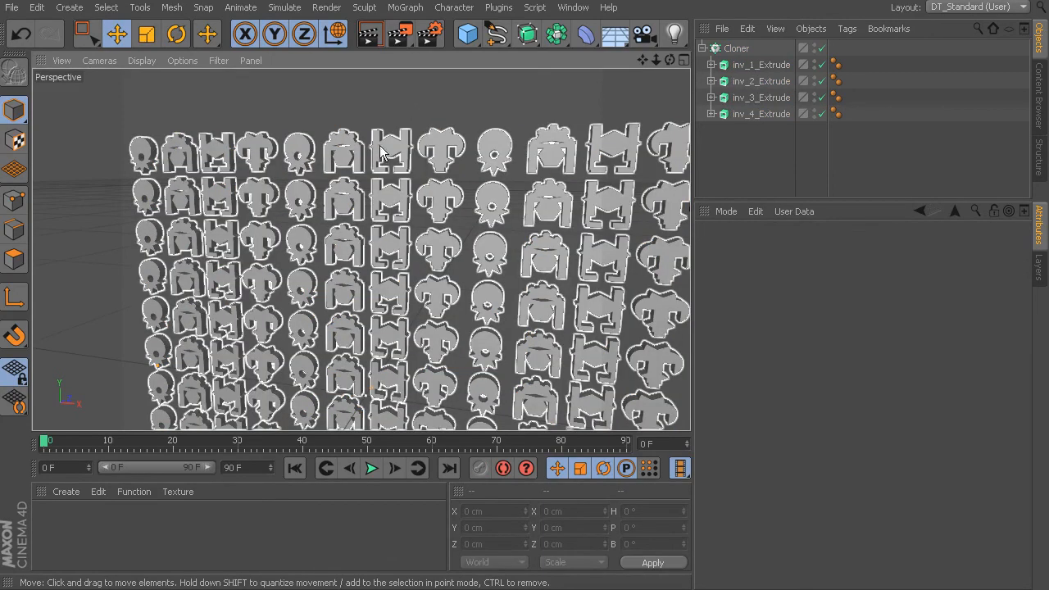
# Step: Set the Cloner's clone distribution to Random, check the mixed grid and select inv_1_Extrude
pyautogui.click(736, 49)
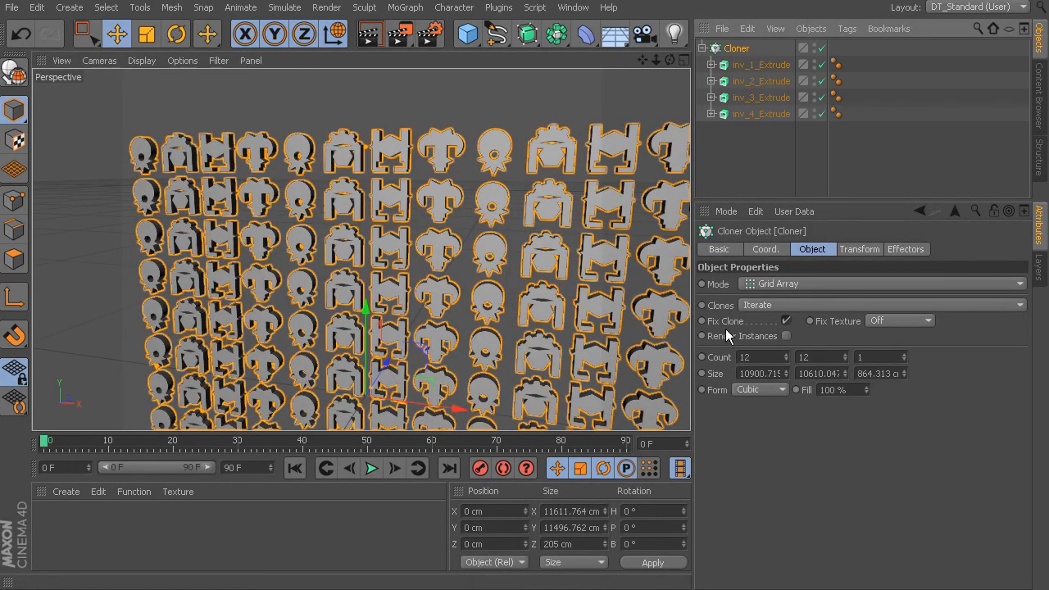
pyautogui.click(783, 303)
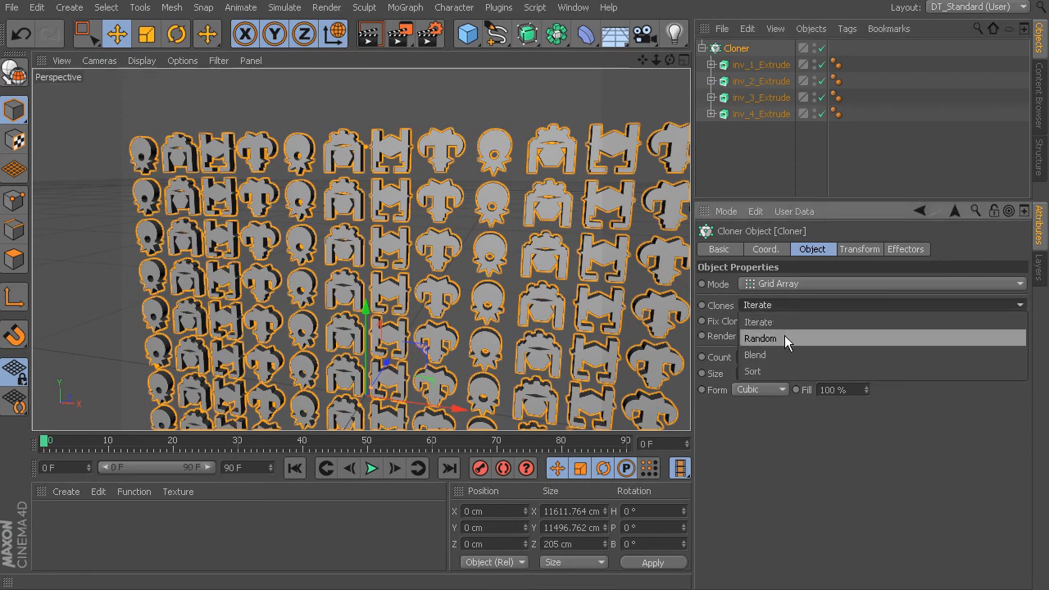
pyautogui.click(784, 335)
pyautogui.keyDown('alt'); pyautogui.moveTo(542, 269); pyautogui.dragTo(498, 233, button='middle'); pyautogui.keyUp('alt')
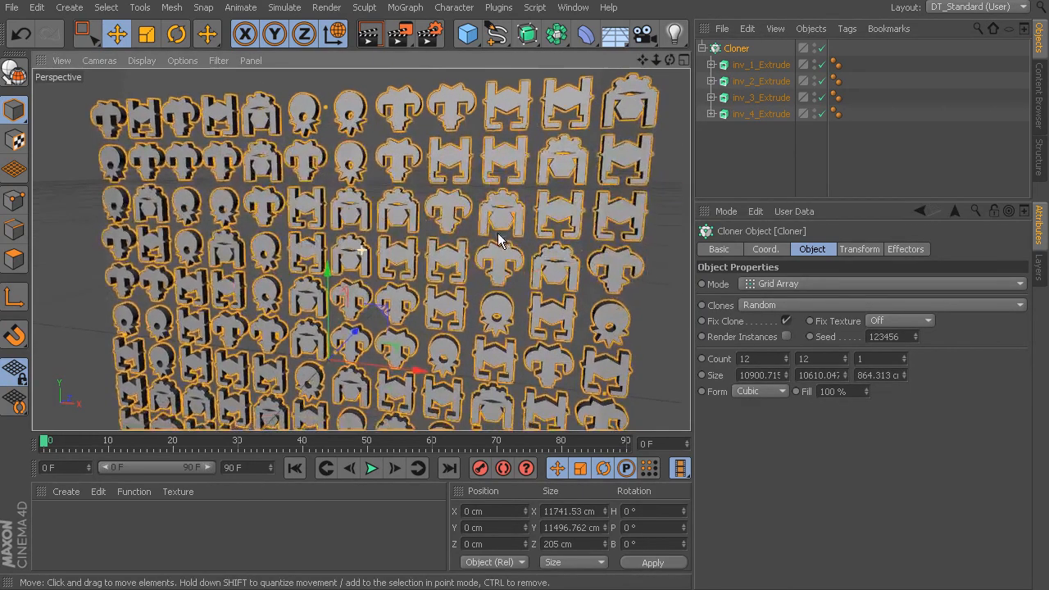
pyautogui.keyDown('alt'); pyautogui.moveTo(545, 266); pyautogui.dragTo(486, 253, button='right'); pyautogui.keyUp('alt')
pyautogui.click(758, 66)
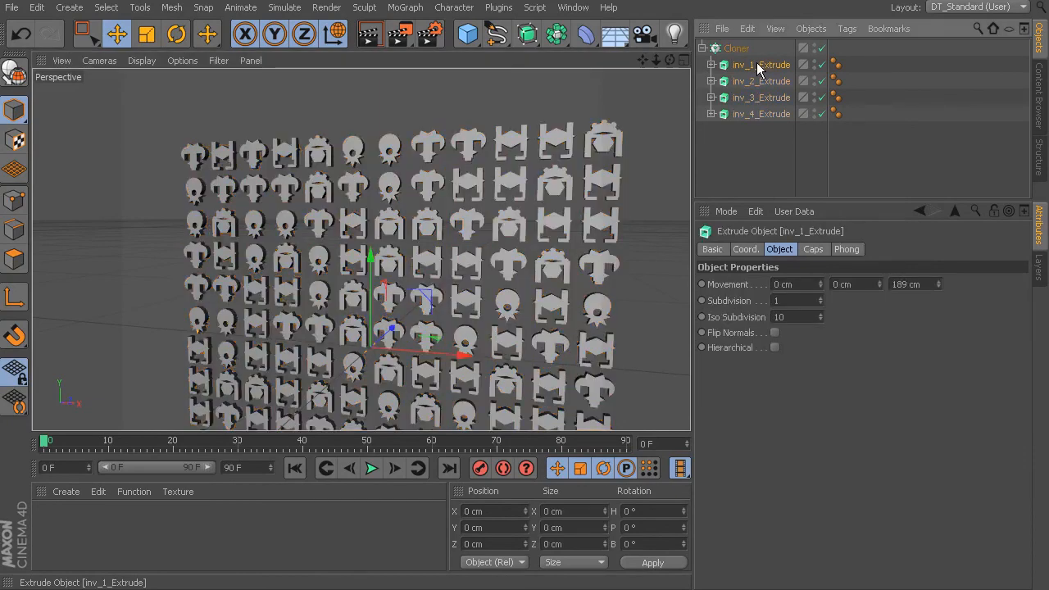
# Step: Examine the extruded invaders' settings, the Cloner's settings and the random clone grid from several viewing angles
pyautogui.click(759, 115)
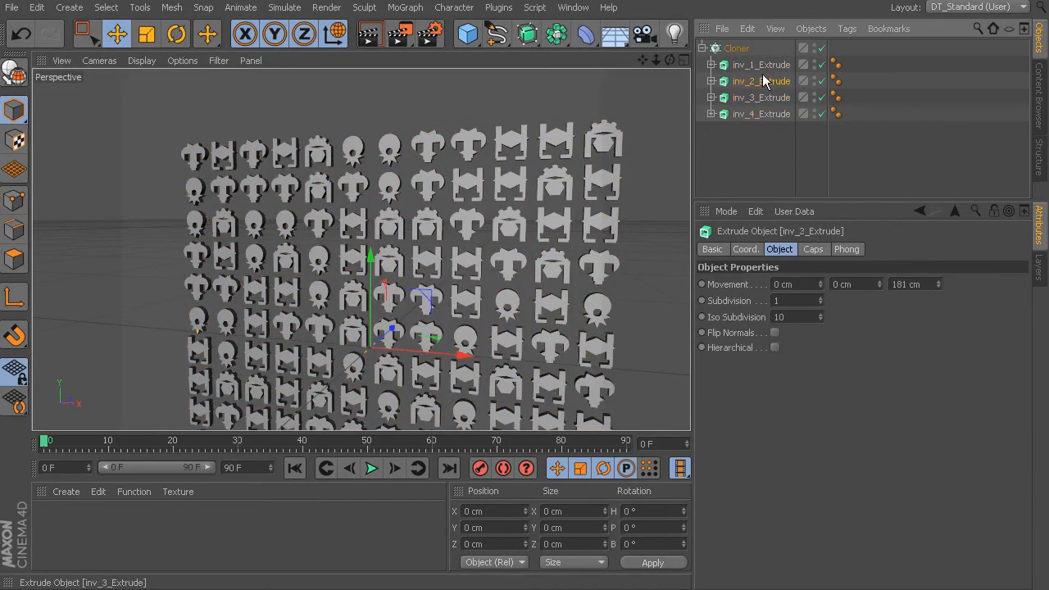
pyautogui.click(736, 48)
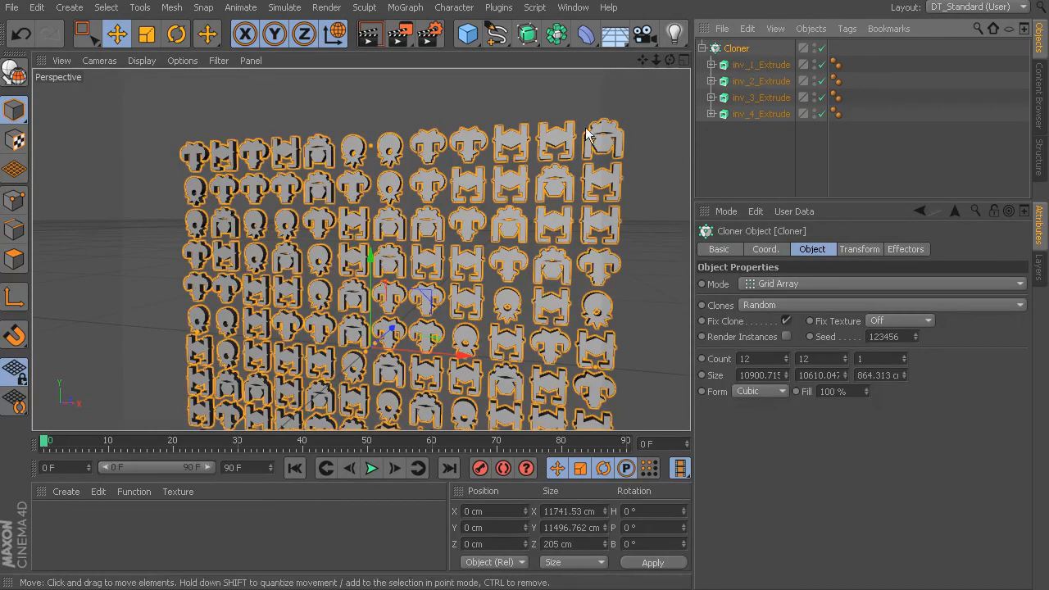
pyautogui.keyDown('alt'); pyautogui.moveTo(492, 182); pyautogui.dragTo(464, 159, button='middle'); pyautogui.keyUp('alt')
pyautogui.keyDown('alt'); pyautogui.moveTo(439, 167); pyautogui.dragTo(475, 181); pyautogui.keyUp('alt')
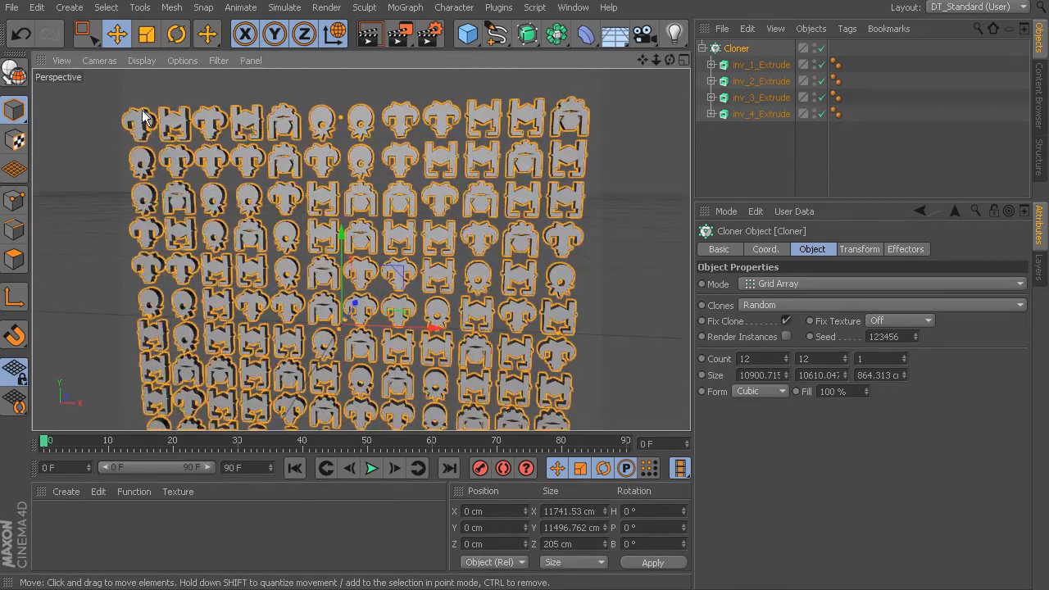
pyautogui.click(611, 218)
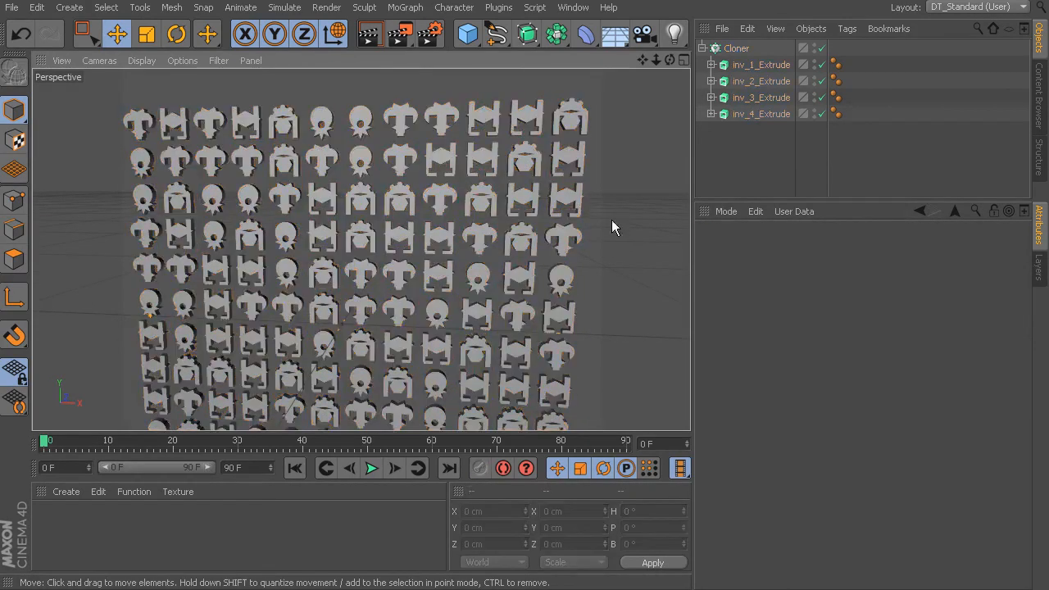
pyautogui.keyDown('alt'); pyautogui.moveTo(612, 220); pyautogui.dragTo(599, 189, button='middle'); pyautogui.keyUp('alt')
pyautogui.keyDown('alt'); pyautogui.moveTo(595, 228); pyautogui.dragTo(585, 251, button='right'); pyautogui.keyUp('alt')
pyautogui.keyDown('alt'); pyautogui.moveTo(584, 252); pyautogui.dragTo(562, 263); pyautogui.keyUp('alt')
pyautogui.keyDown('alt'); pyautogui.moveTo(561, 263); pyautogui.dragTo(509, 206, button='middle'); pyautogui.keyUp('alt')
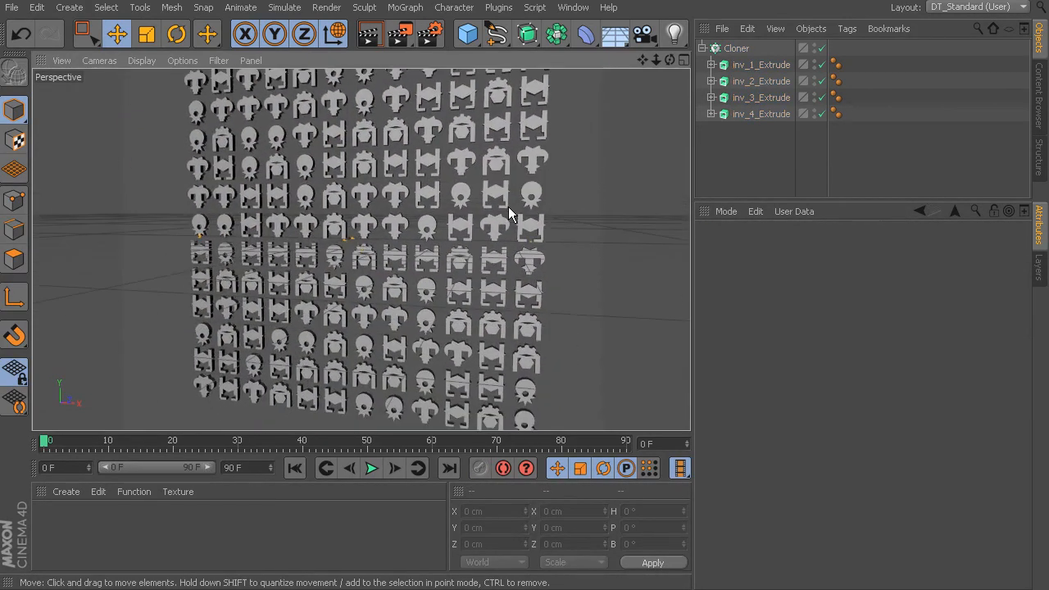
# Step: Try changing the pitch rotation of all clones in the Cloner's transform settings, restore it and deselect the Cloner
pyautogui.click(738, 49)
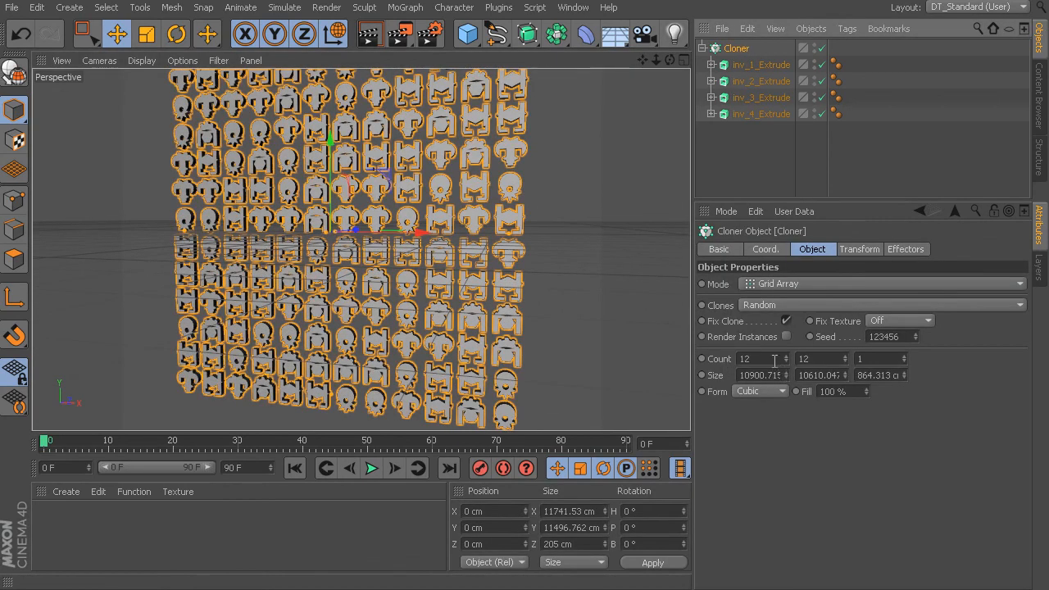
pyautogui.moveTo(471, 256)
pyautogui.keyDown('alt'); pyautogui.mouseDown()
pyautogui.moveTo(419, 271)
pyautogui.moveTo(529, 265)
pyautogui.moveTo(503, 243)
pyautogui.moveTo(503, 267)
pyautogui.moveTo(547, 269)
pyautogui.mouseUp(); pyautogui.keyUp('alt')
pyautogui.click(853, 251)
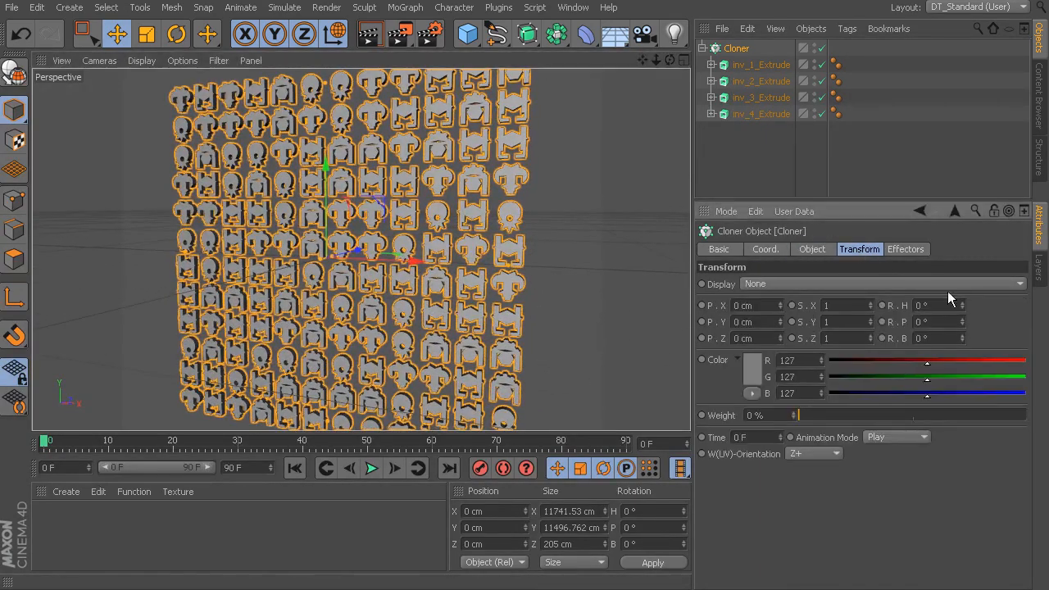
pyautogui.moveTo(963, 321); pyautogui.dragTo(963, 377)
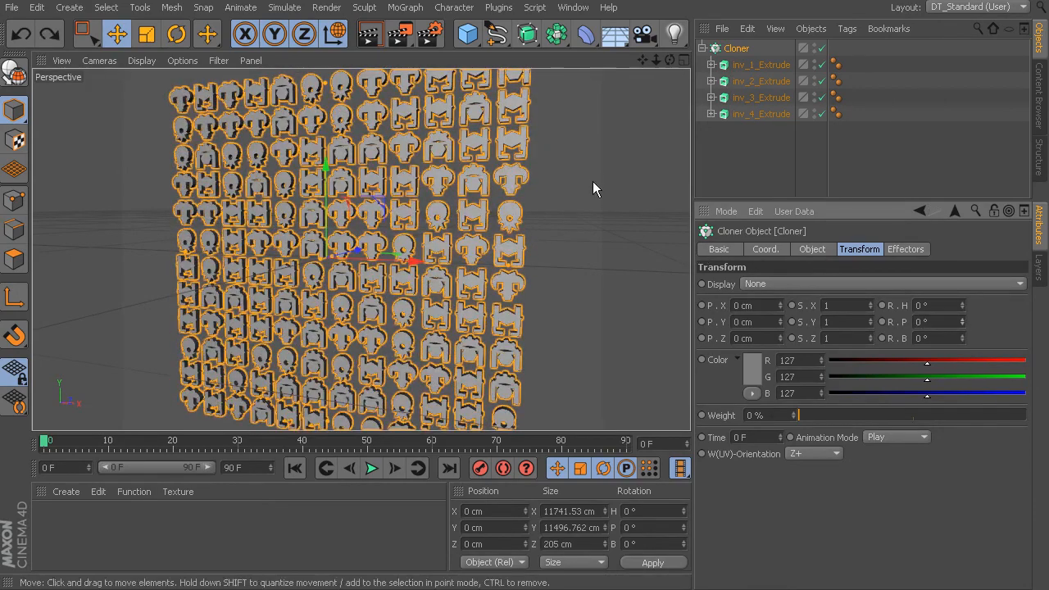
pyautogui.click(588, 214)
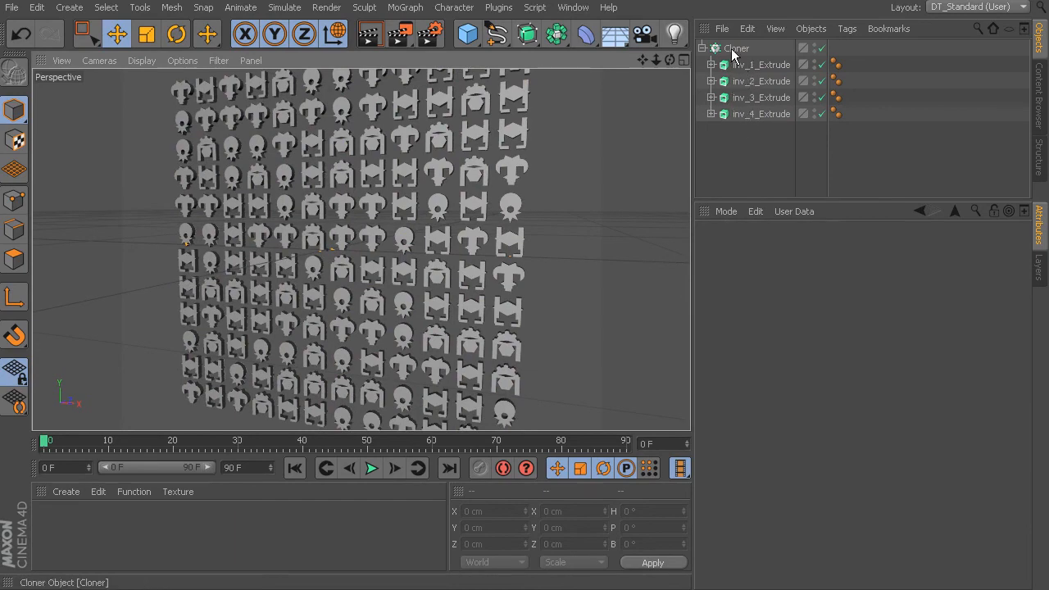
pyautogui.moveTo(508, 170)
pyautogui.keyDown('alt'); pyautogui.mouseDown()
pyautogui.moveTo(578, 257)
pyautogui.moveTo(551, 249)
pyautogui.moveTo(564, 229)
pyautogui.moveTo(543, 224)
pyautogui.moveTo(616, 231)
pyautogui.mouseUp(); pyautogui.keyUp('alt')
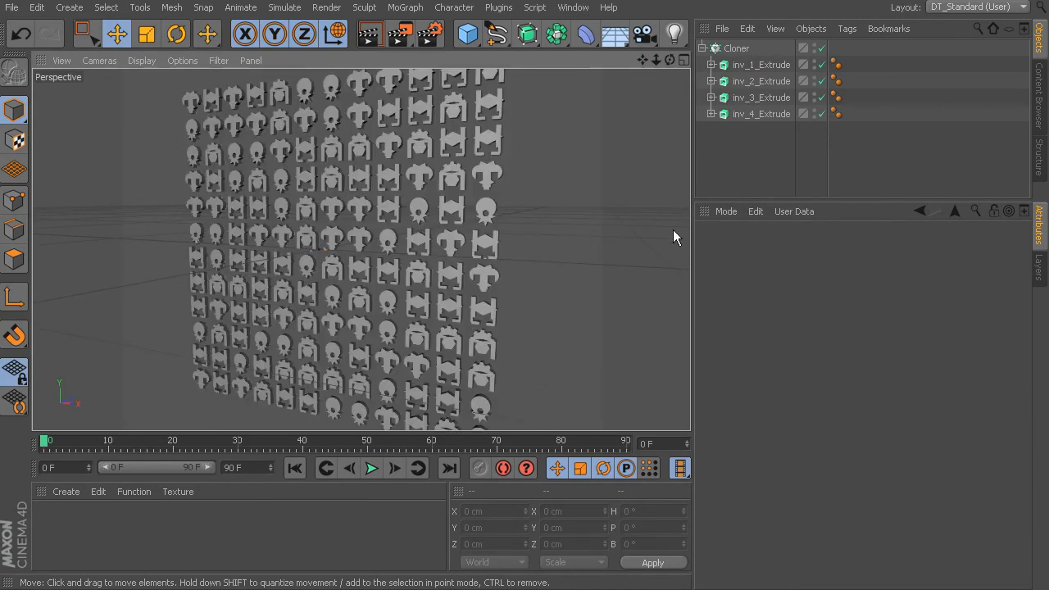